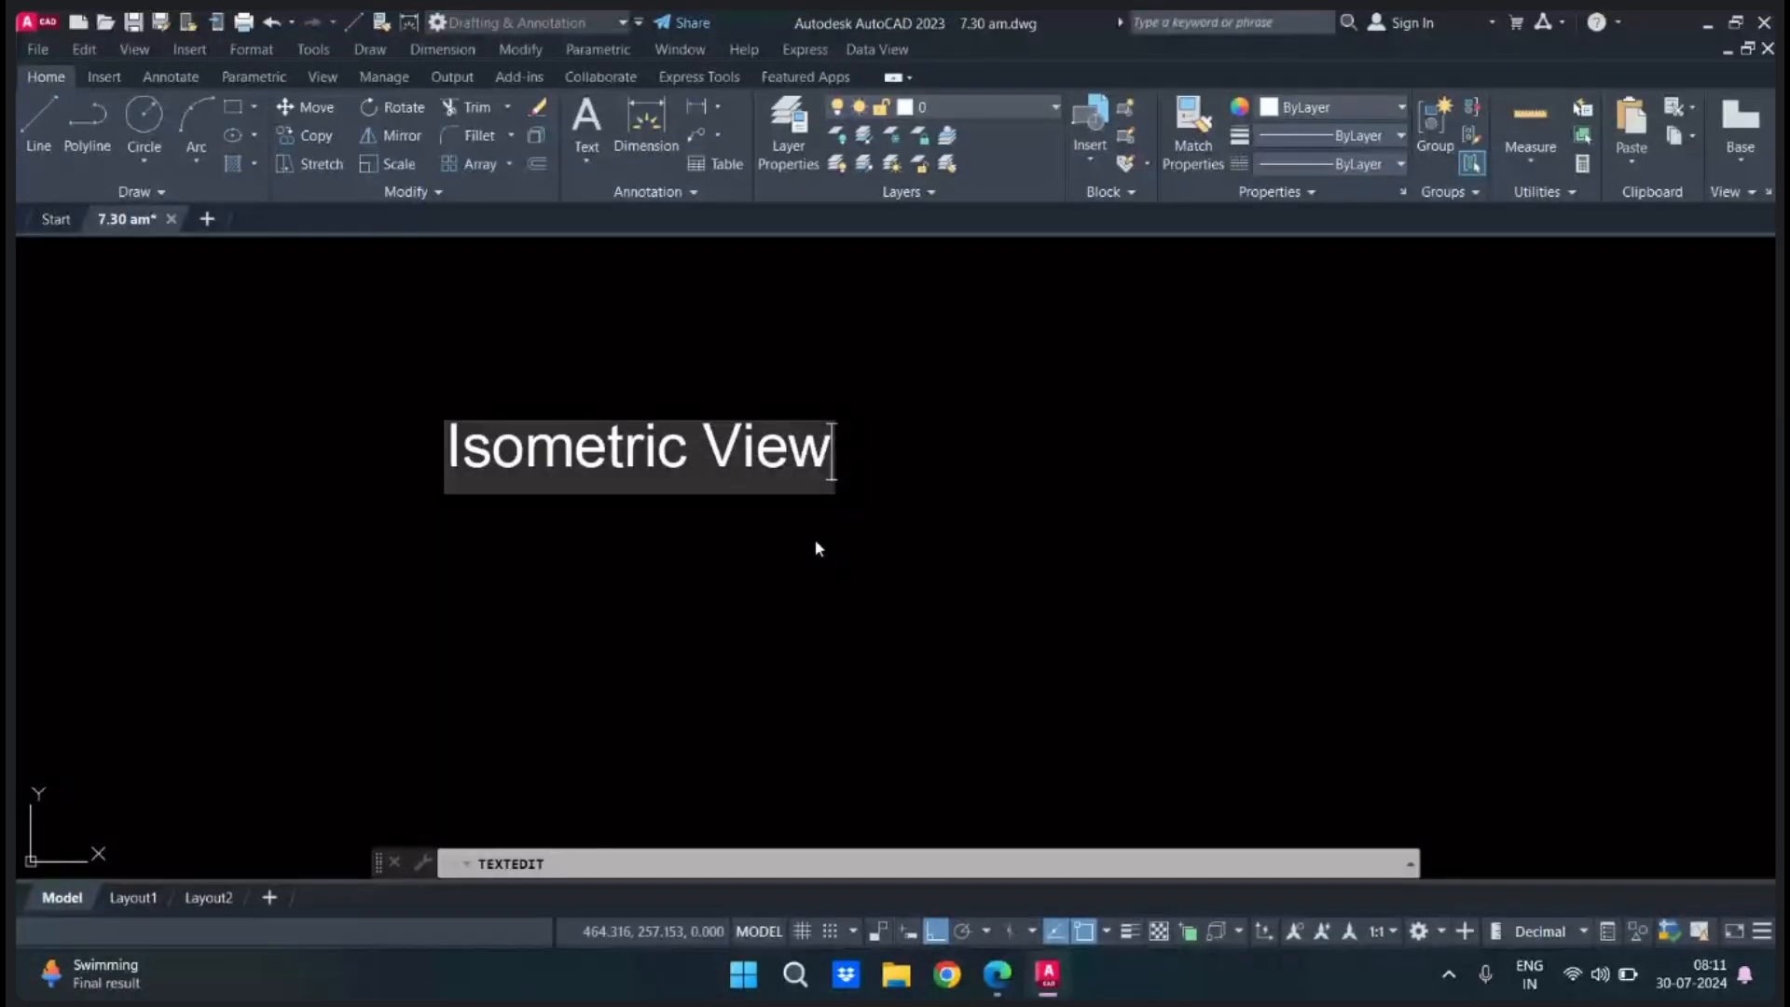
# Complete the heading text as "Isometric View :" and finish the text edit.
pyautogui.write(':')
pyautogui.click(790, 601)
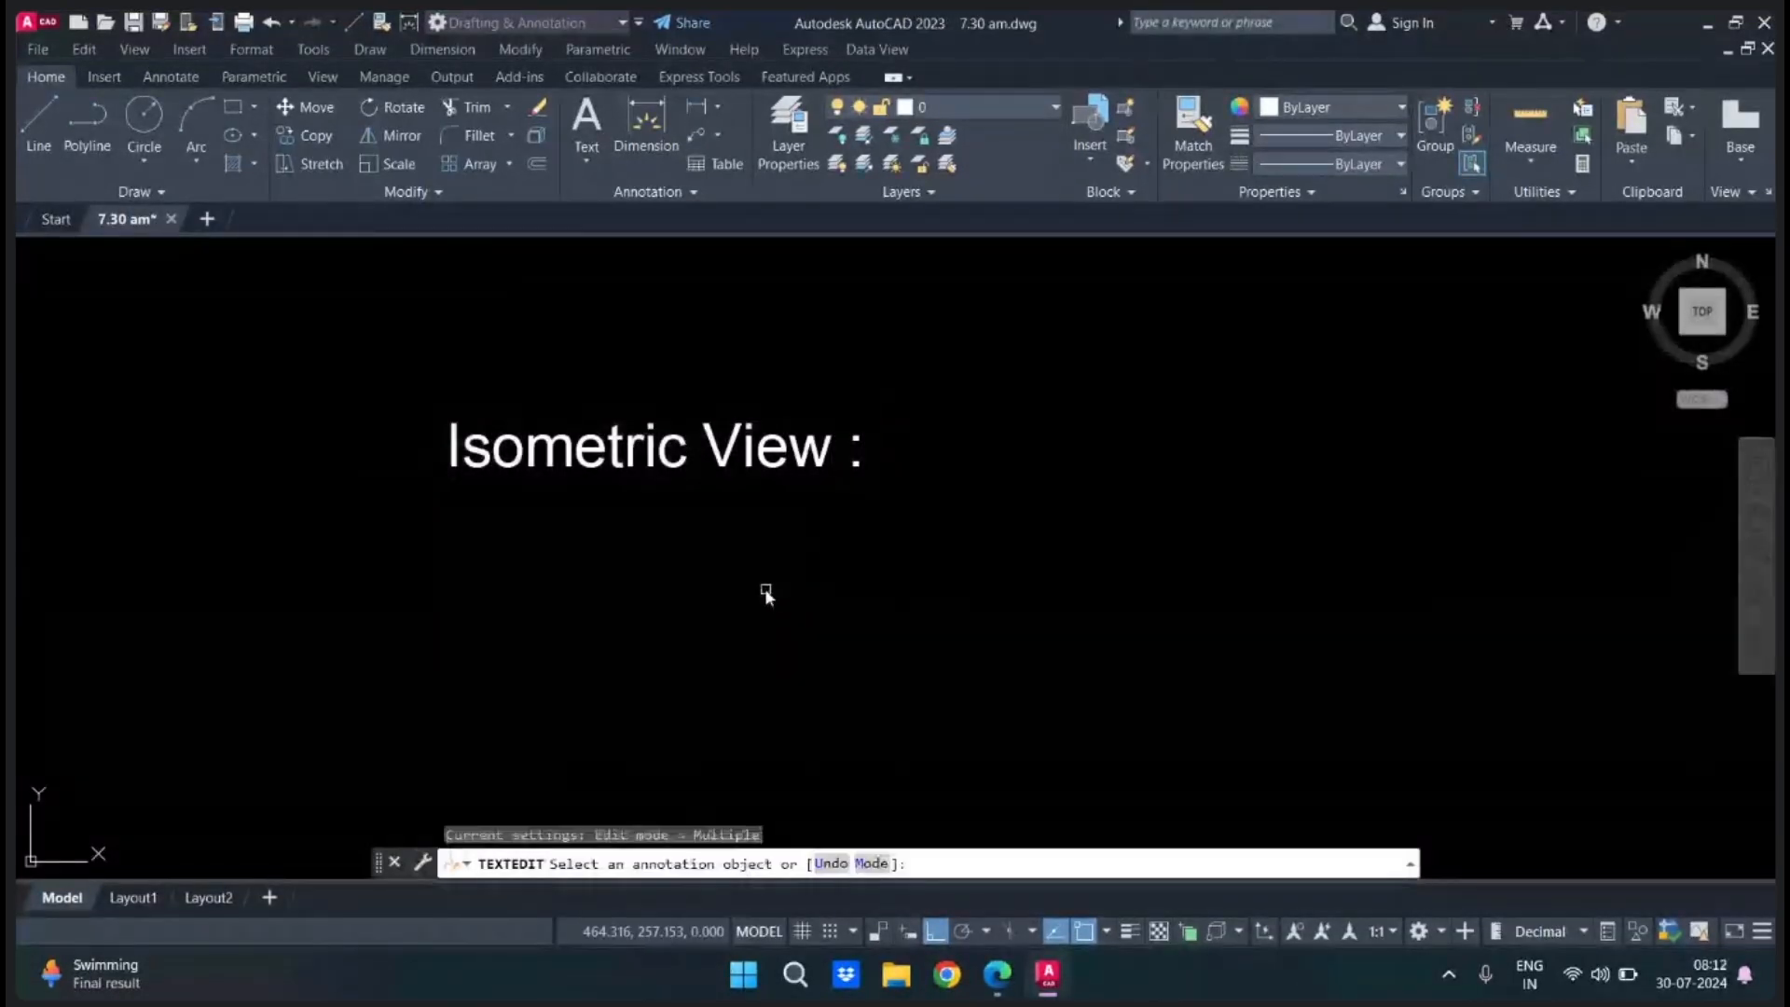
pyautogui.press('Escape')
pyautogui.press('Escape')
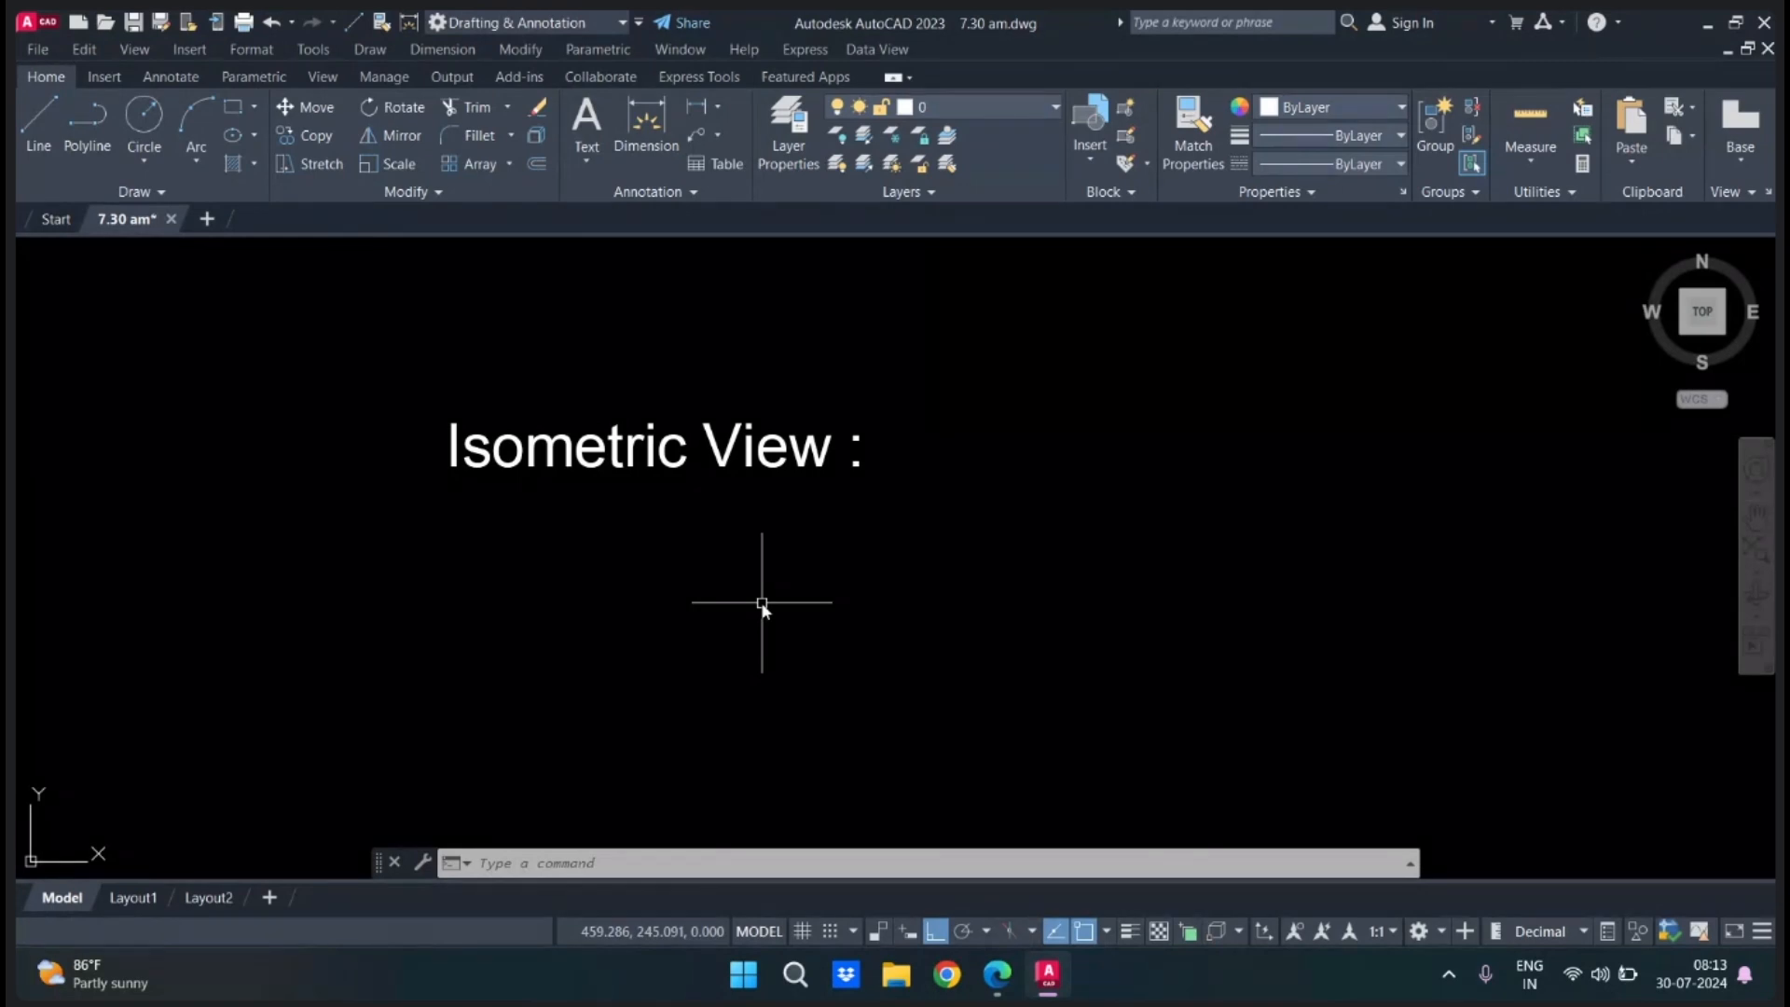
# Switch to File Explorer and open the AutoCAD Mechanical Book PDF from the cad material folder on drive D.
pyautogui.click(890, 978)
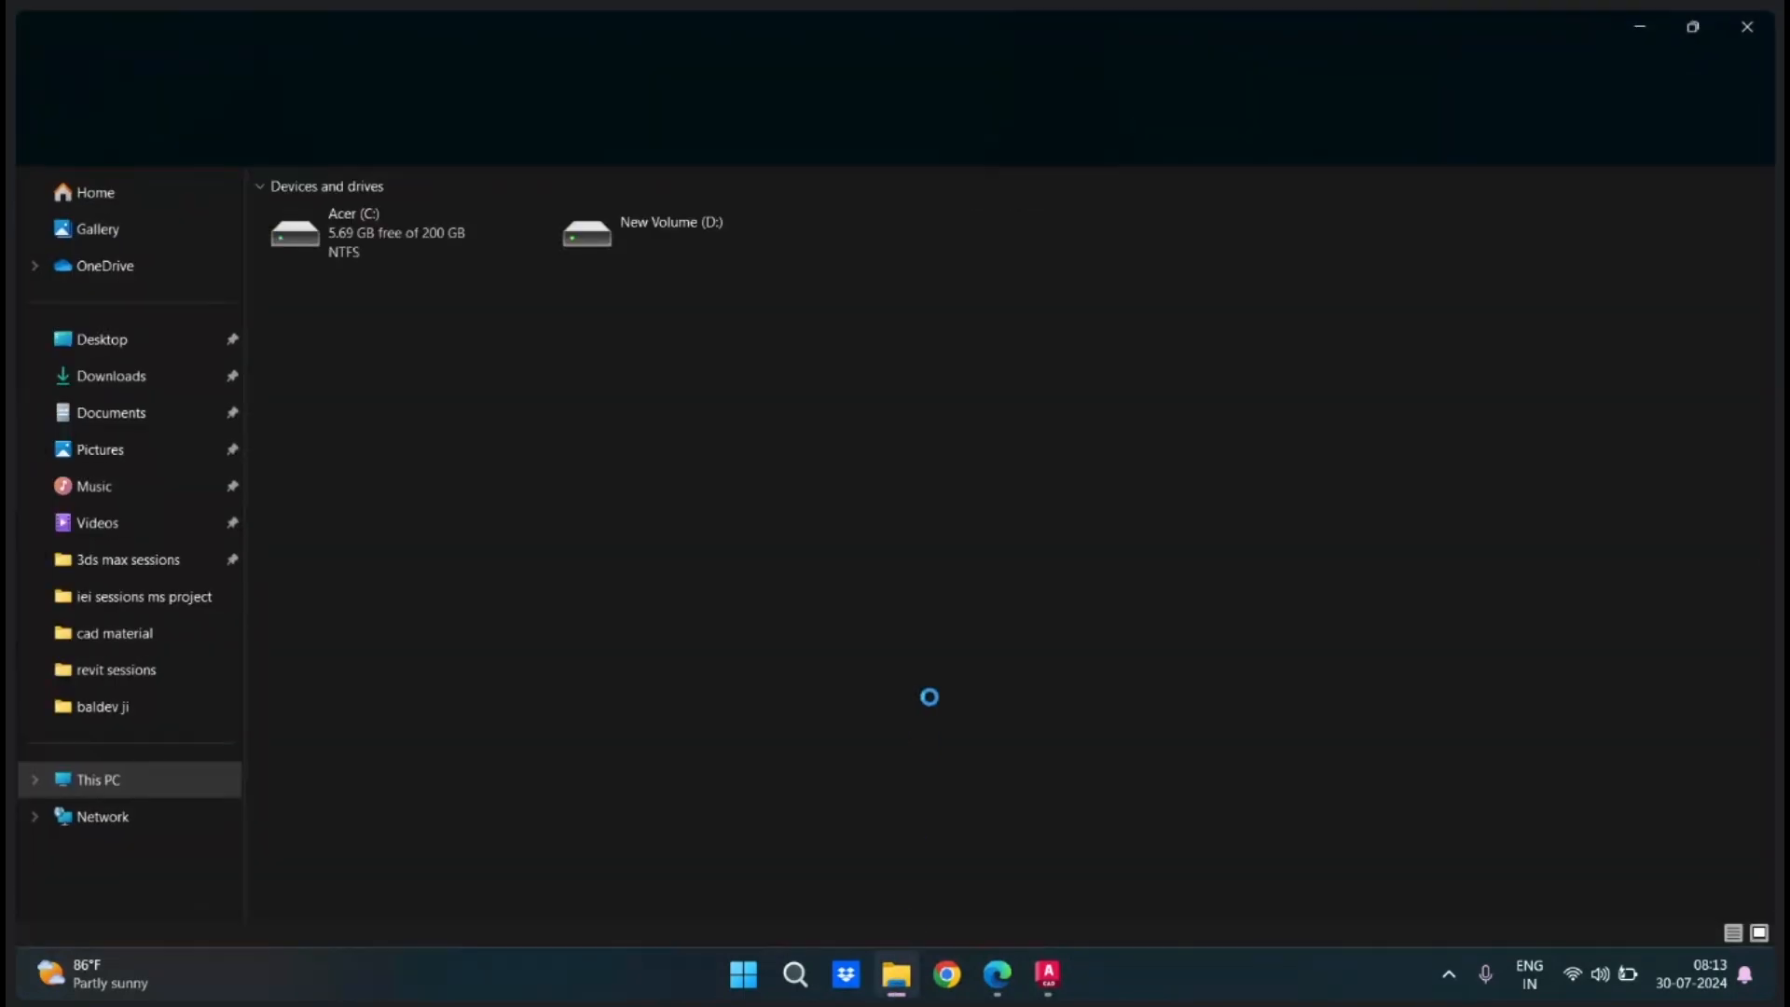
pyautogui.click(713, 236)
pyautogui.doubleClick(714, 236)
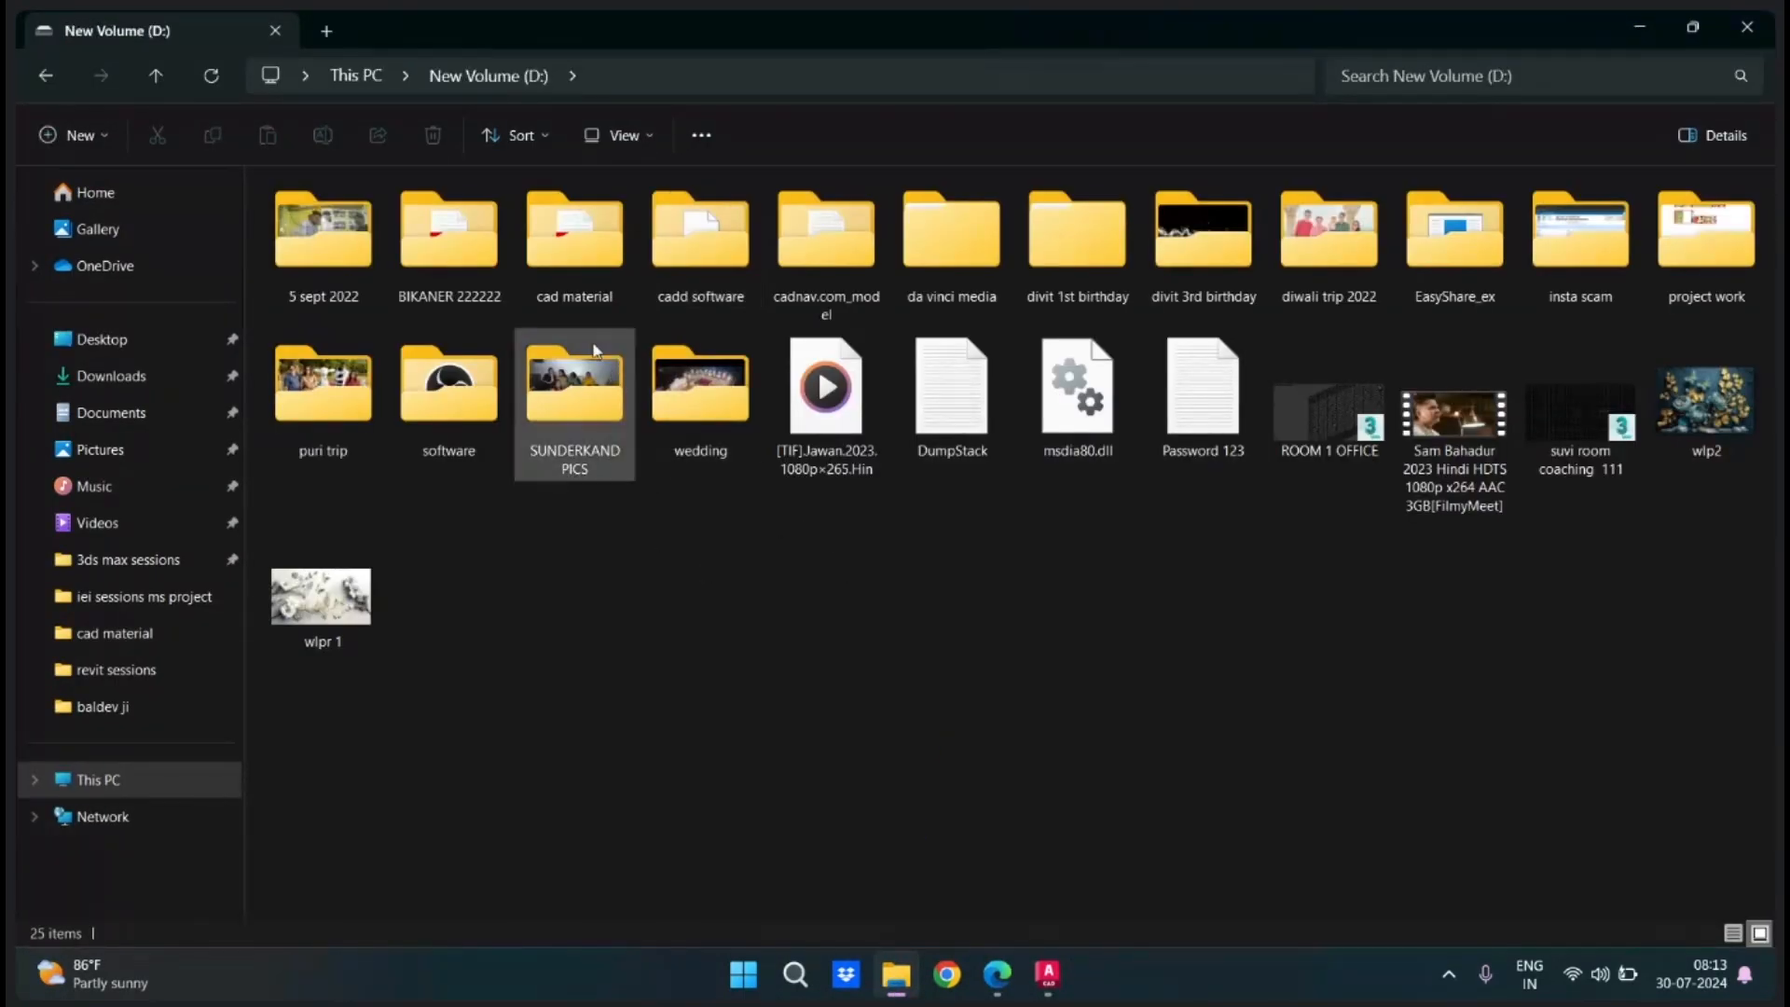
pyautogui.doubleClick(590, 282)
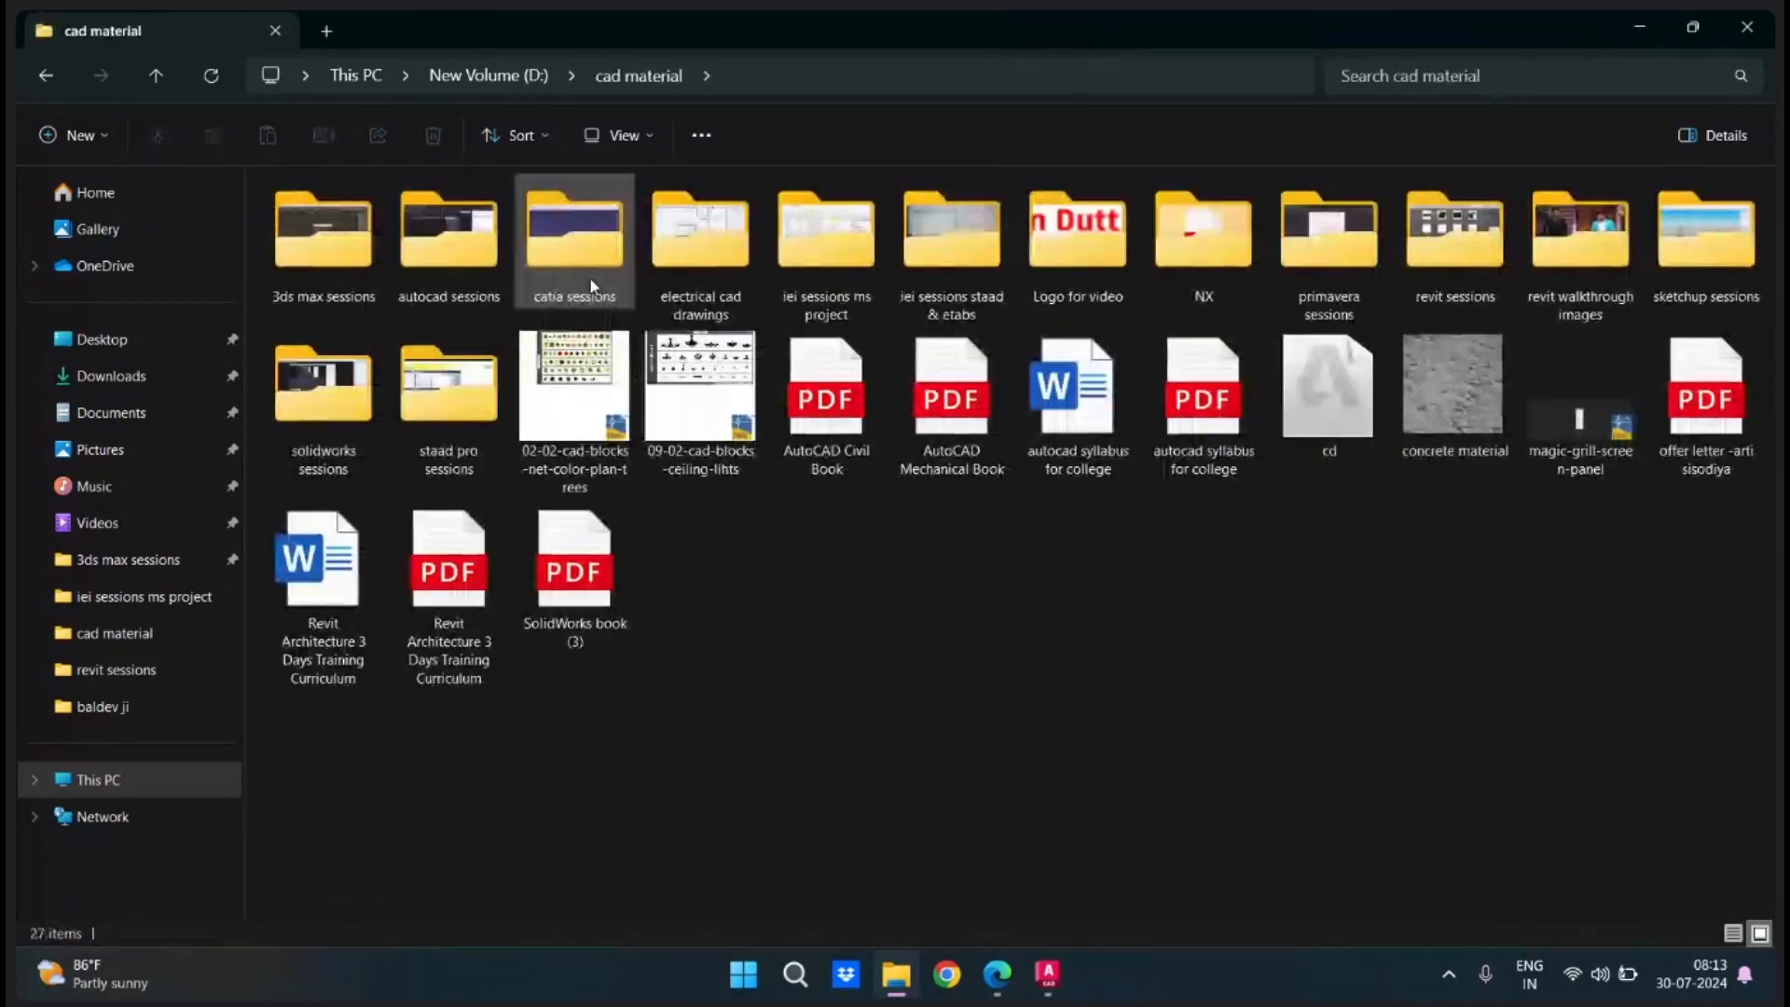
pyautogui.doubleClick(943, 440)
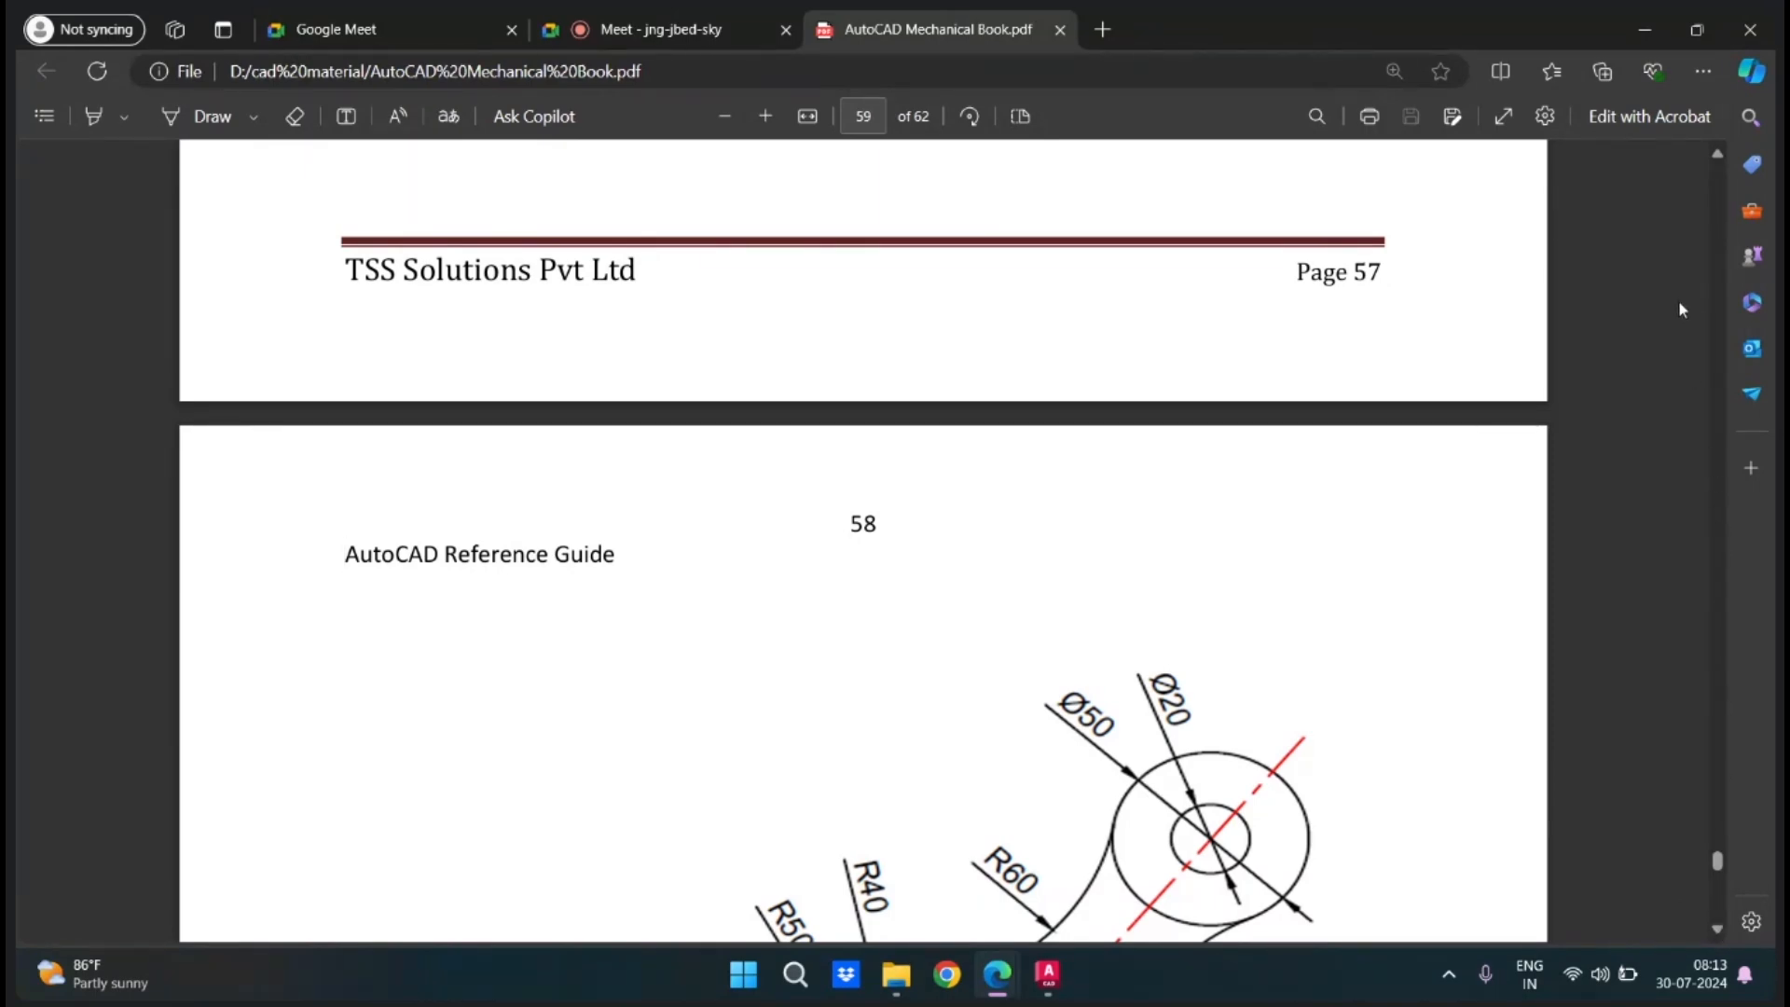
# Find the Isometric View exercises on page 37 of the book and fit the block with the R20 circles comfortably in view.
pyautogui.click(1719, 155)
pyautogui.scroll(15, 1721, 656)
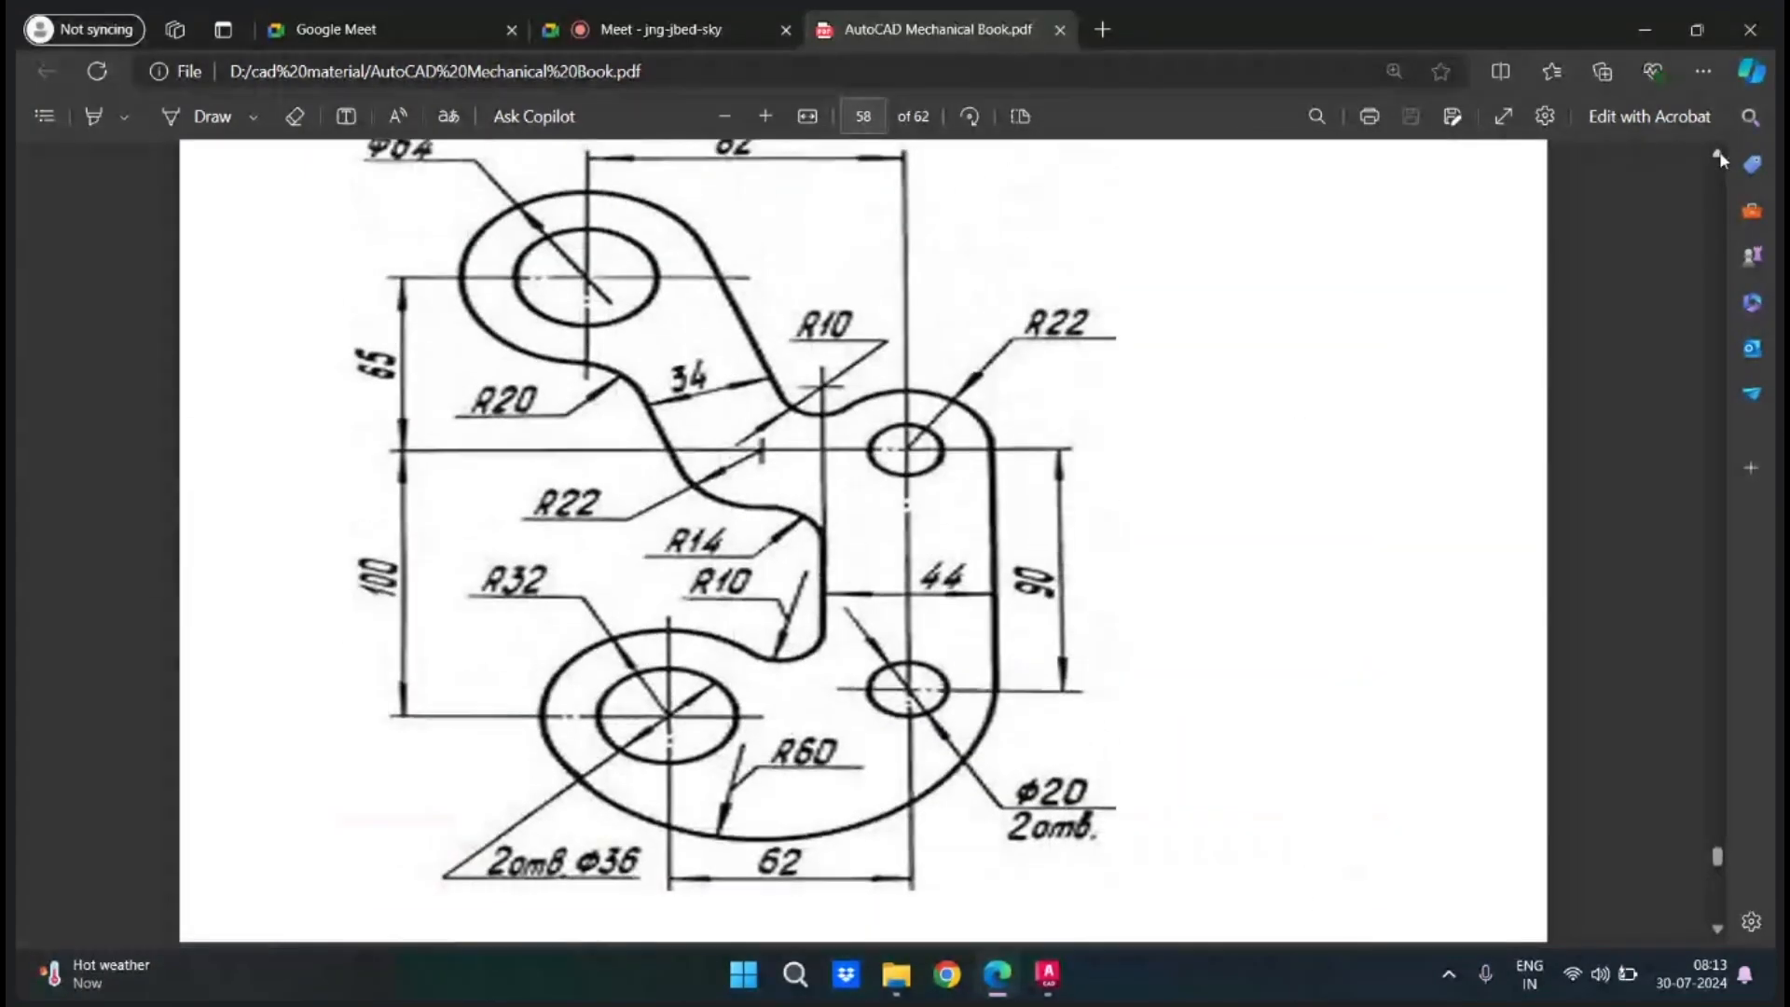
pyautogui.moveTo(1719, 856); pyautogui.dragTo(1744, 628)
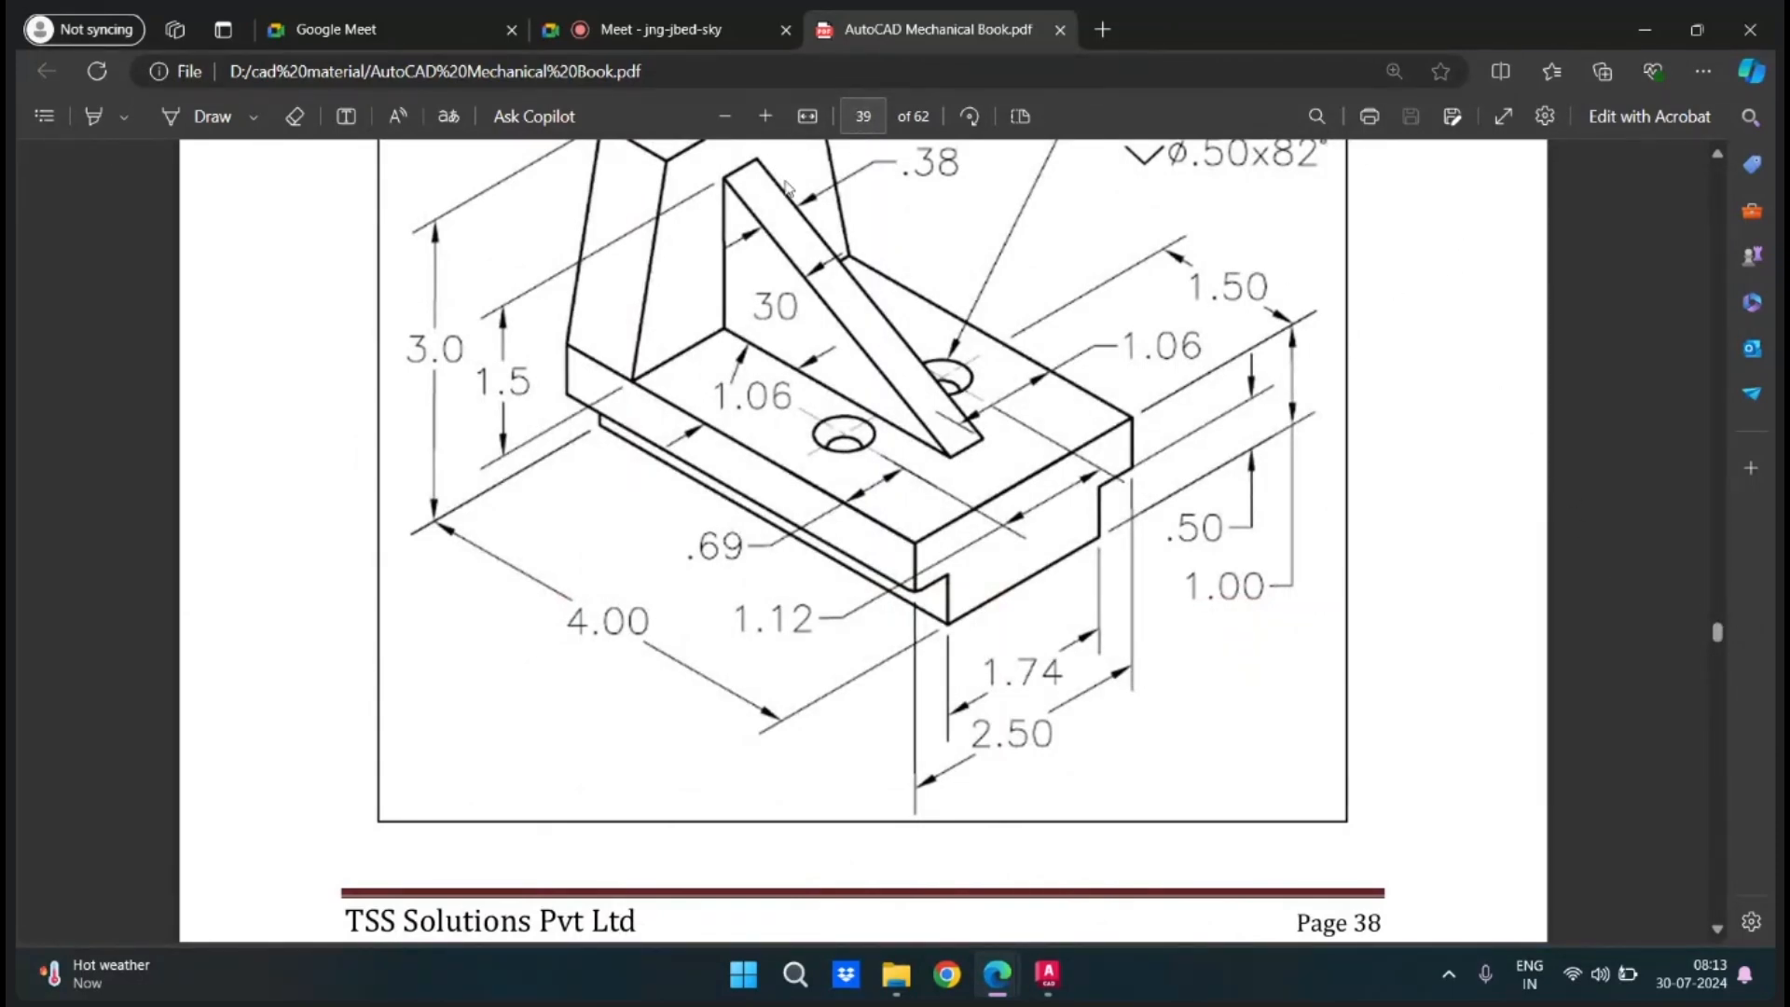
pyautogui.click(726, 116)
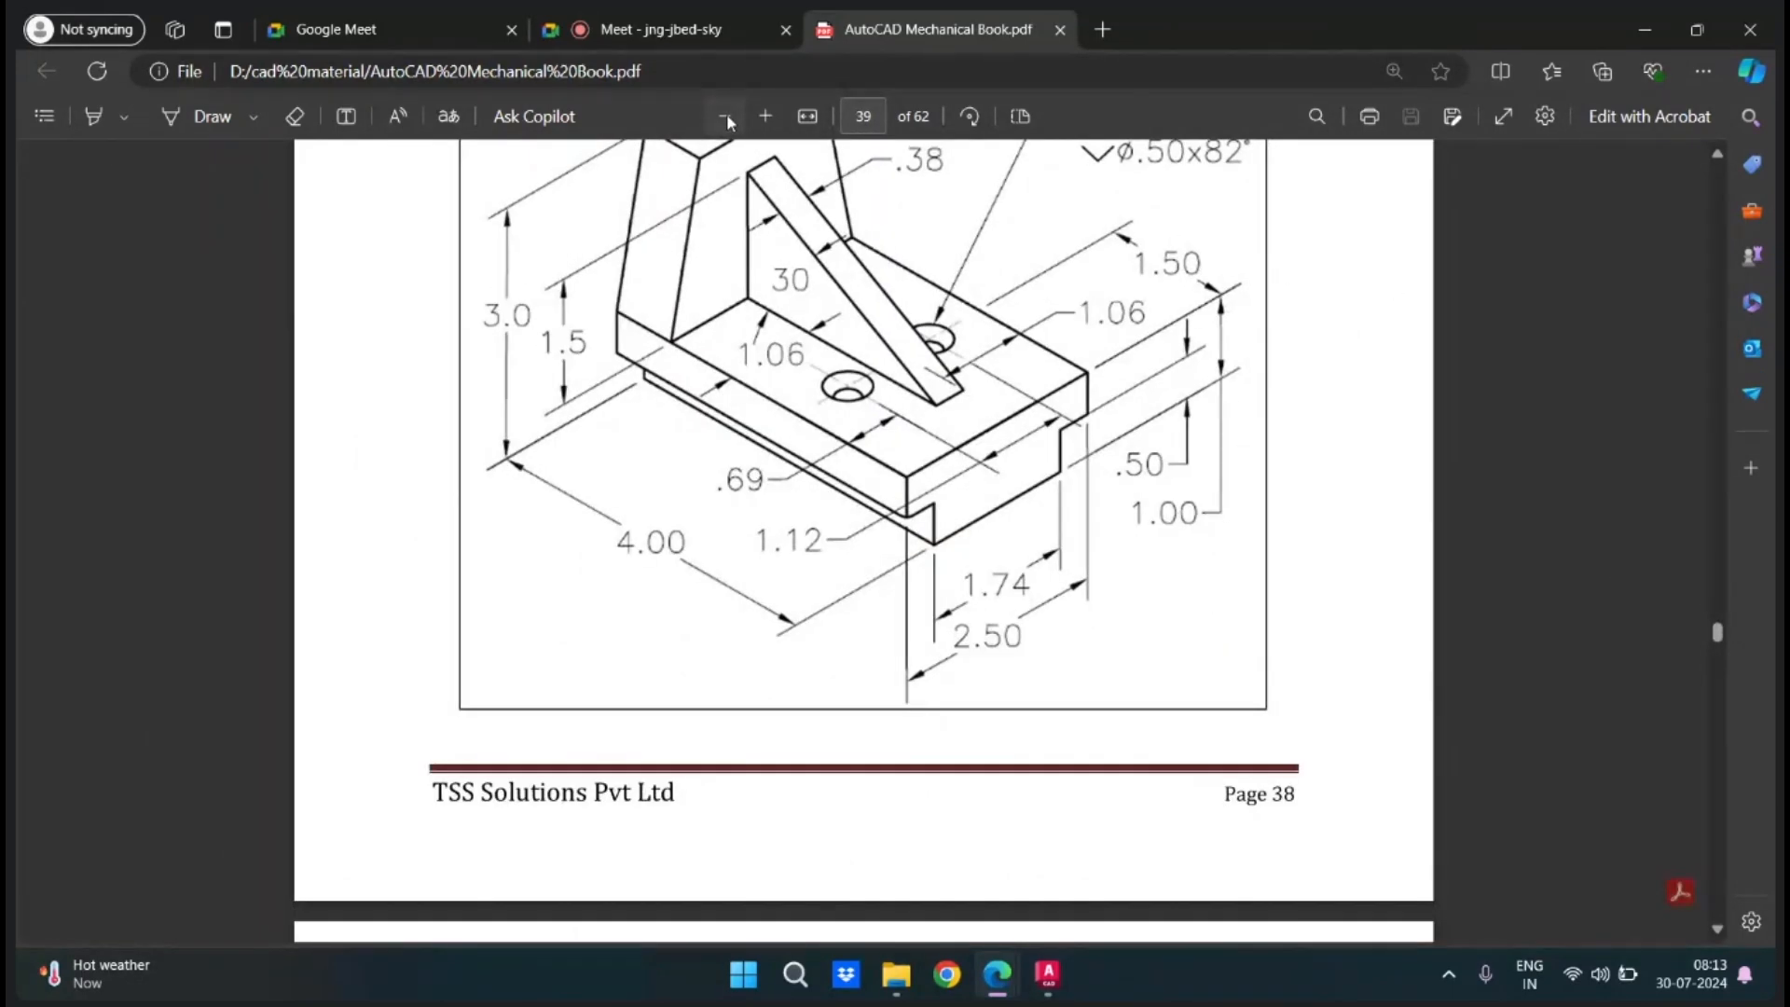
pyautogui.click(725, 115)
pyautogui.scroll(4, 874, 482)
pyautogui.scroll(5, 874, 482)
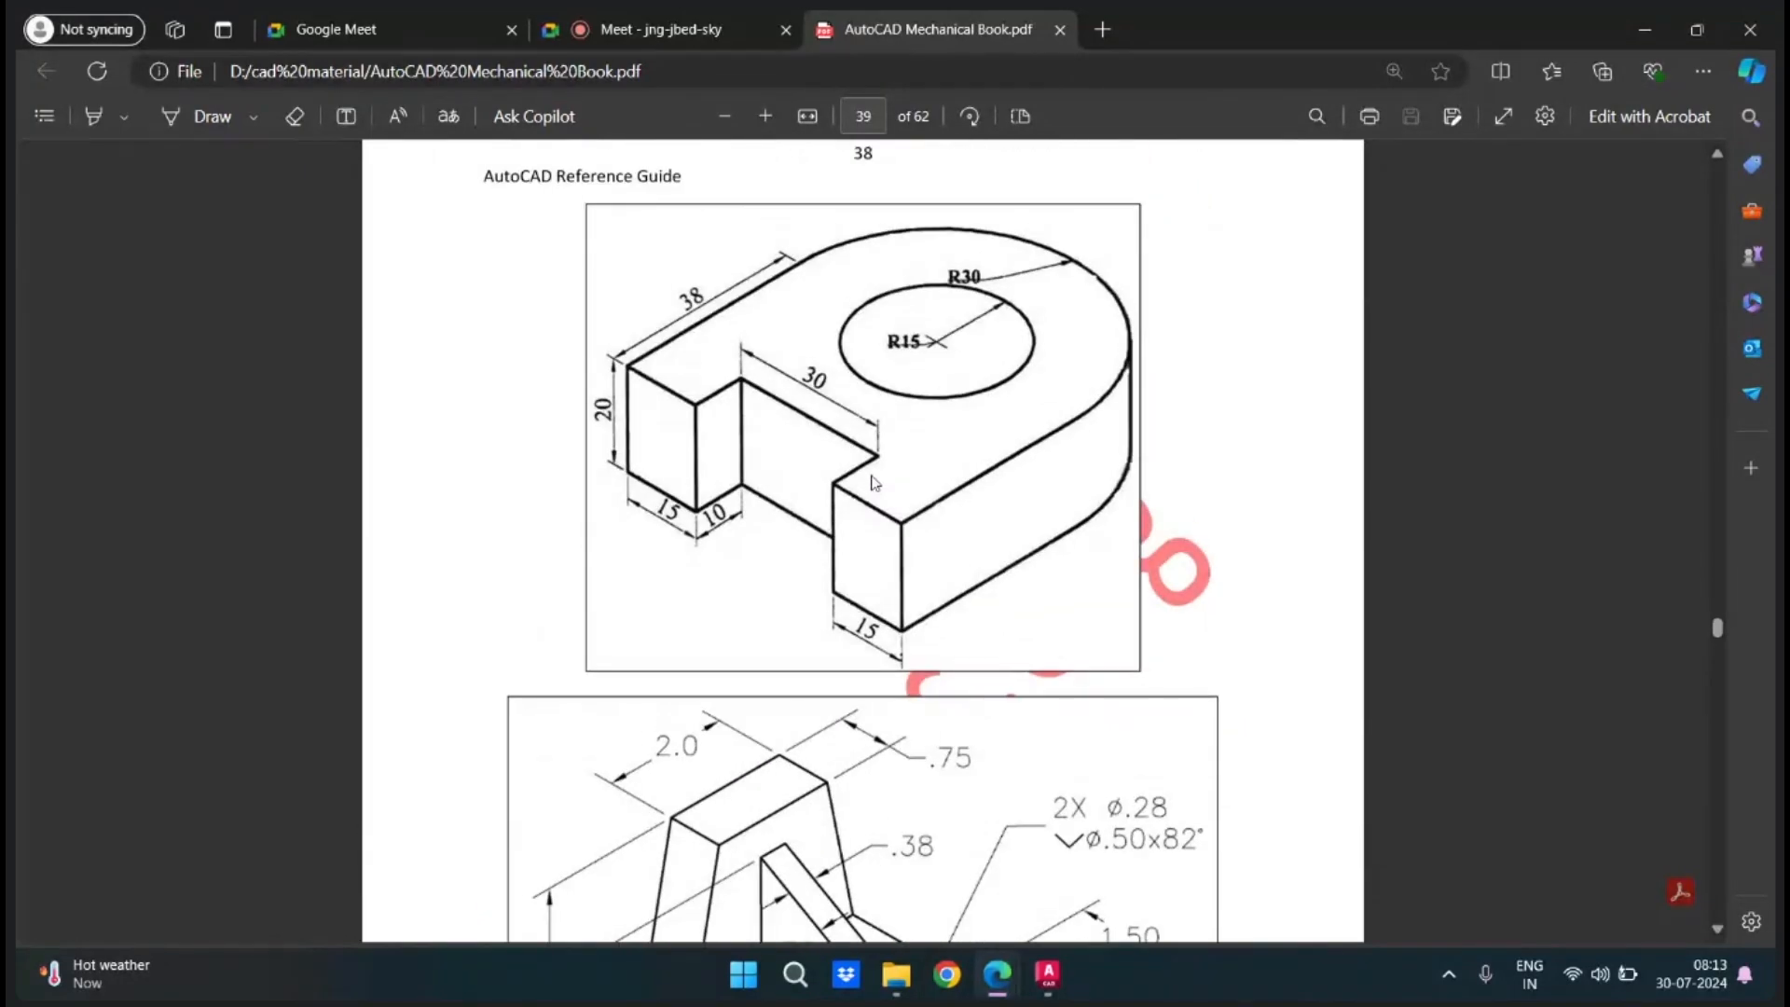
pyautogui.scroll(10, 875, 482)
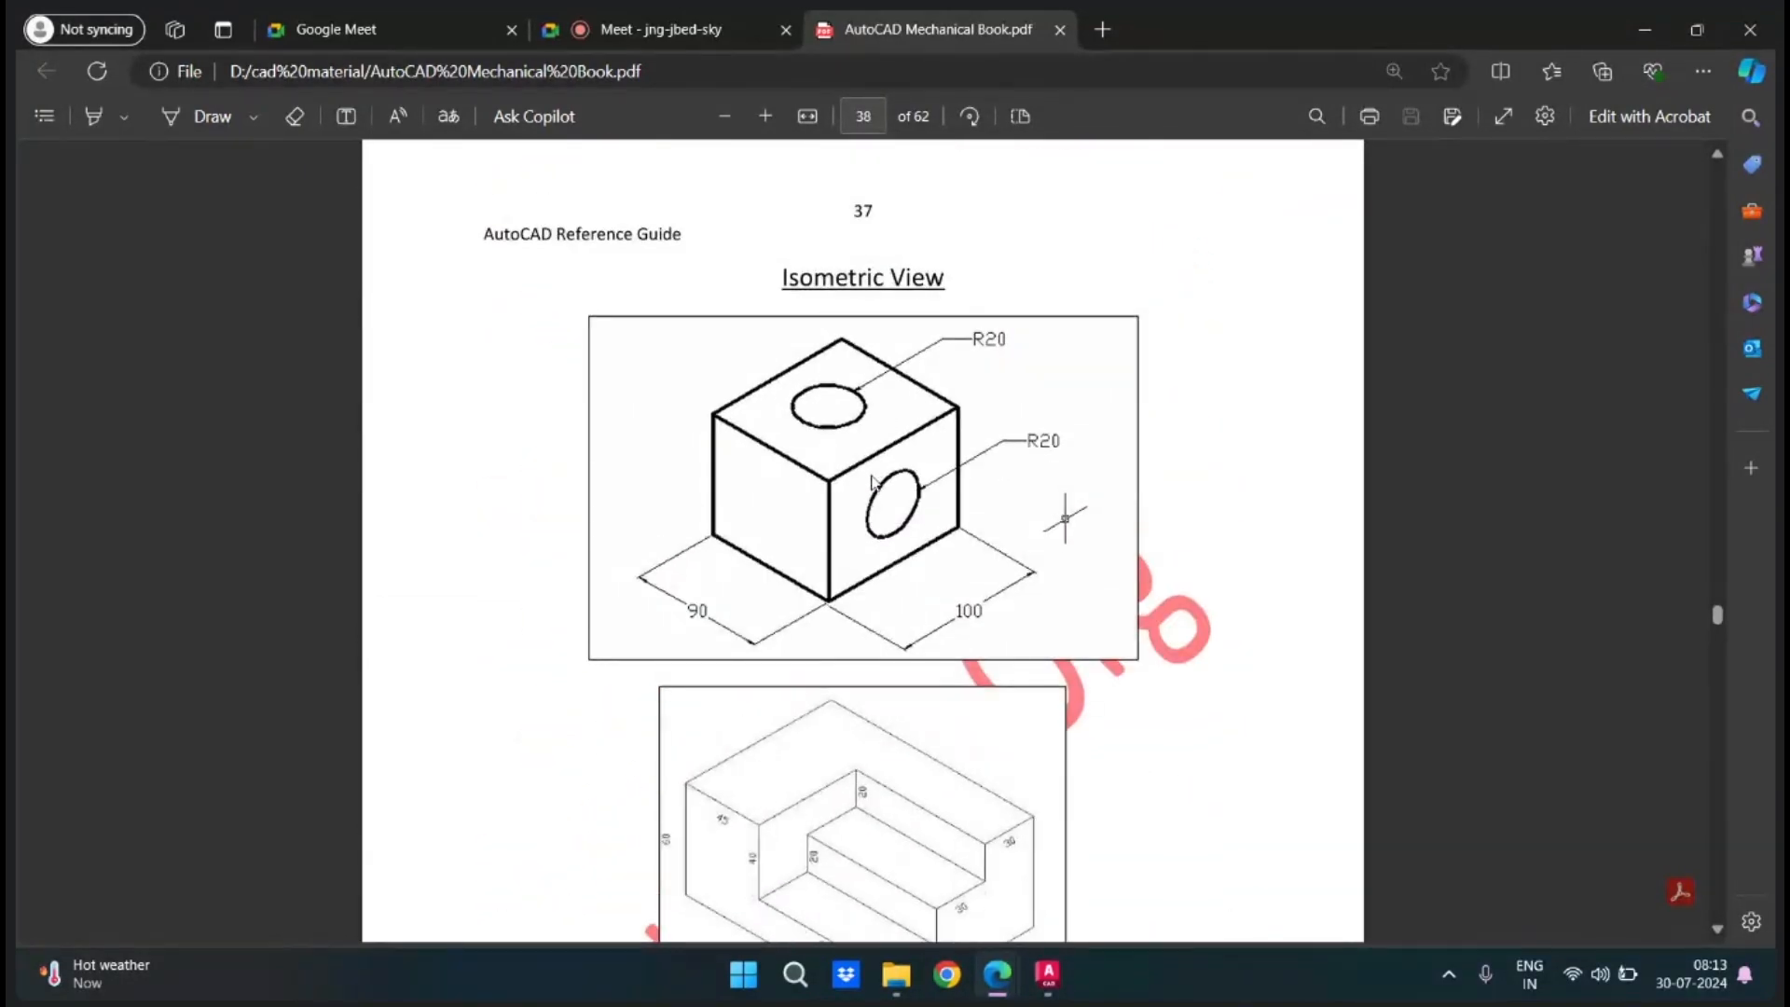
pyautogui.click(727, 115)
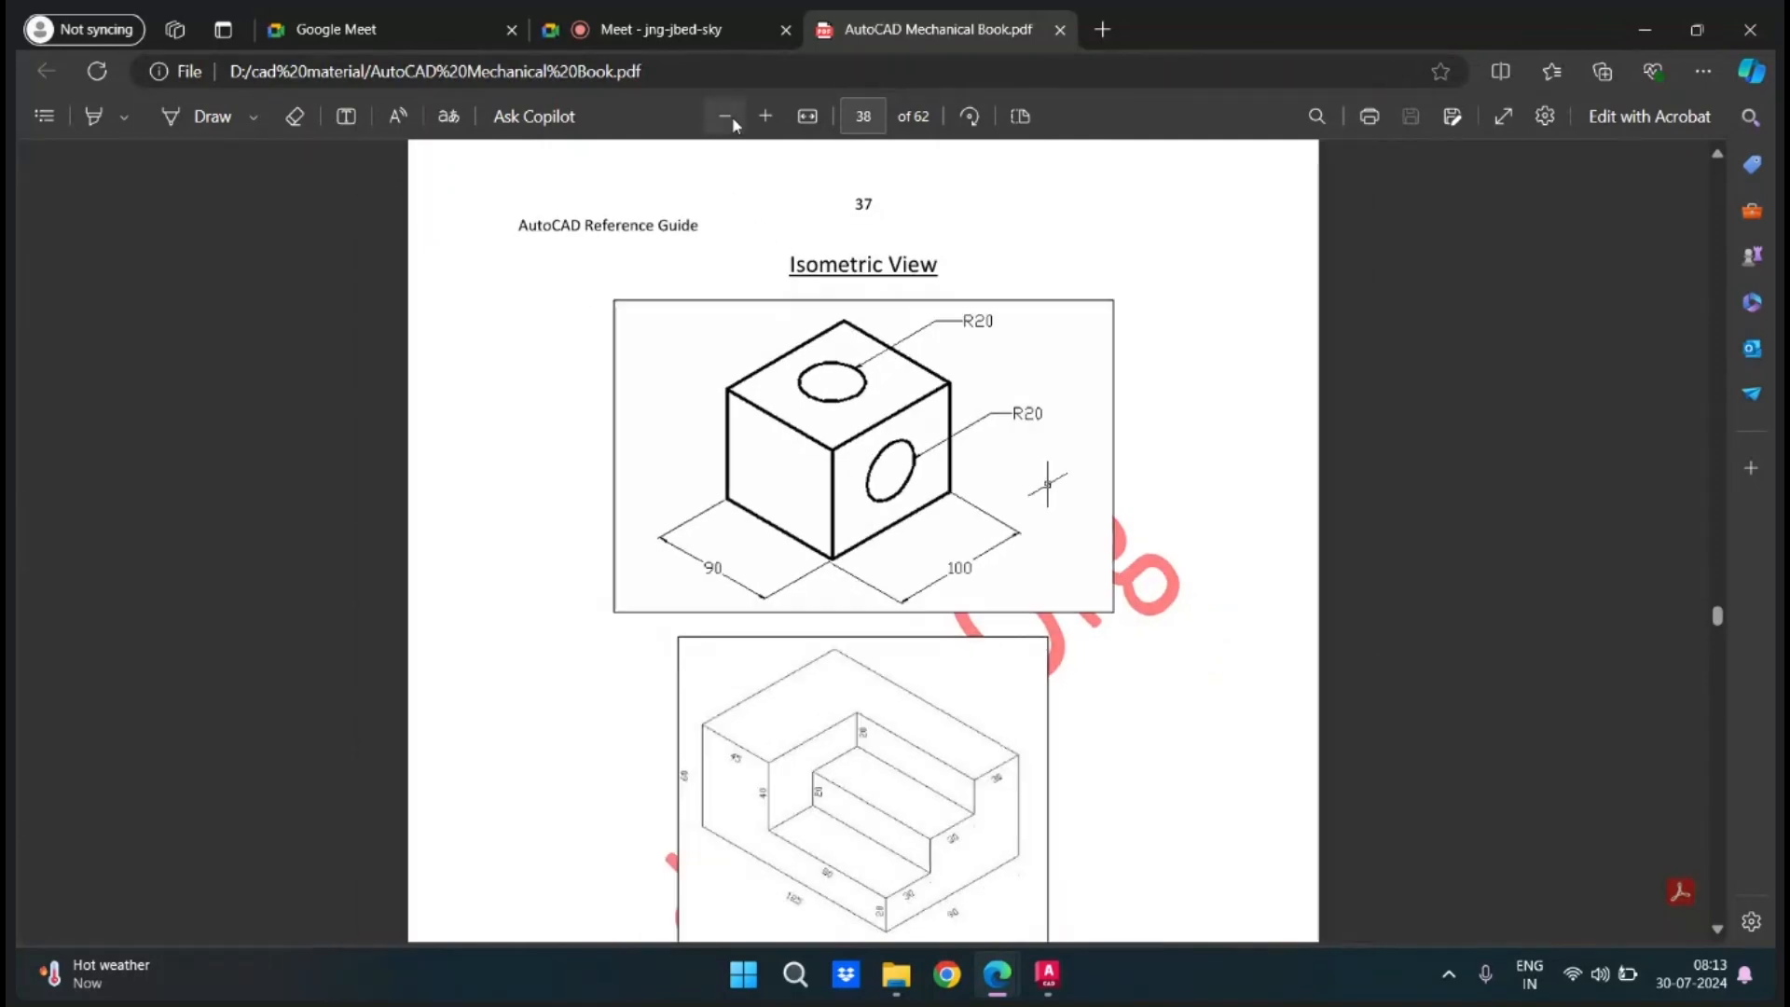
pyautogui.click(731, 116)
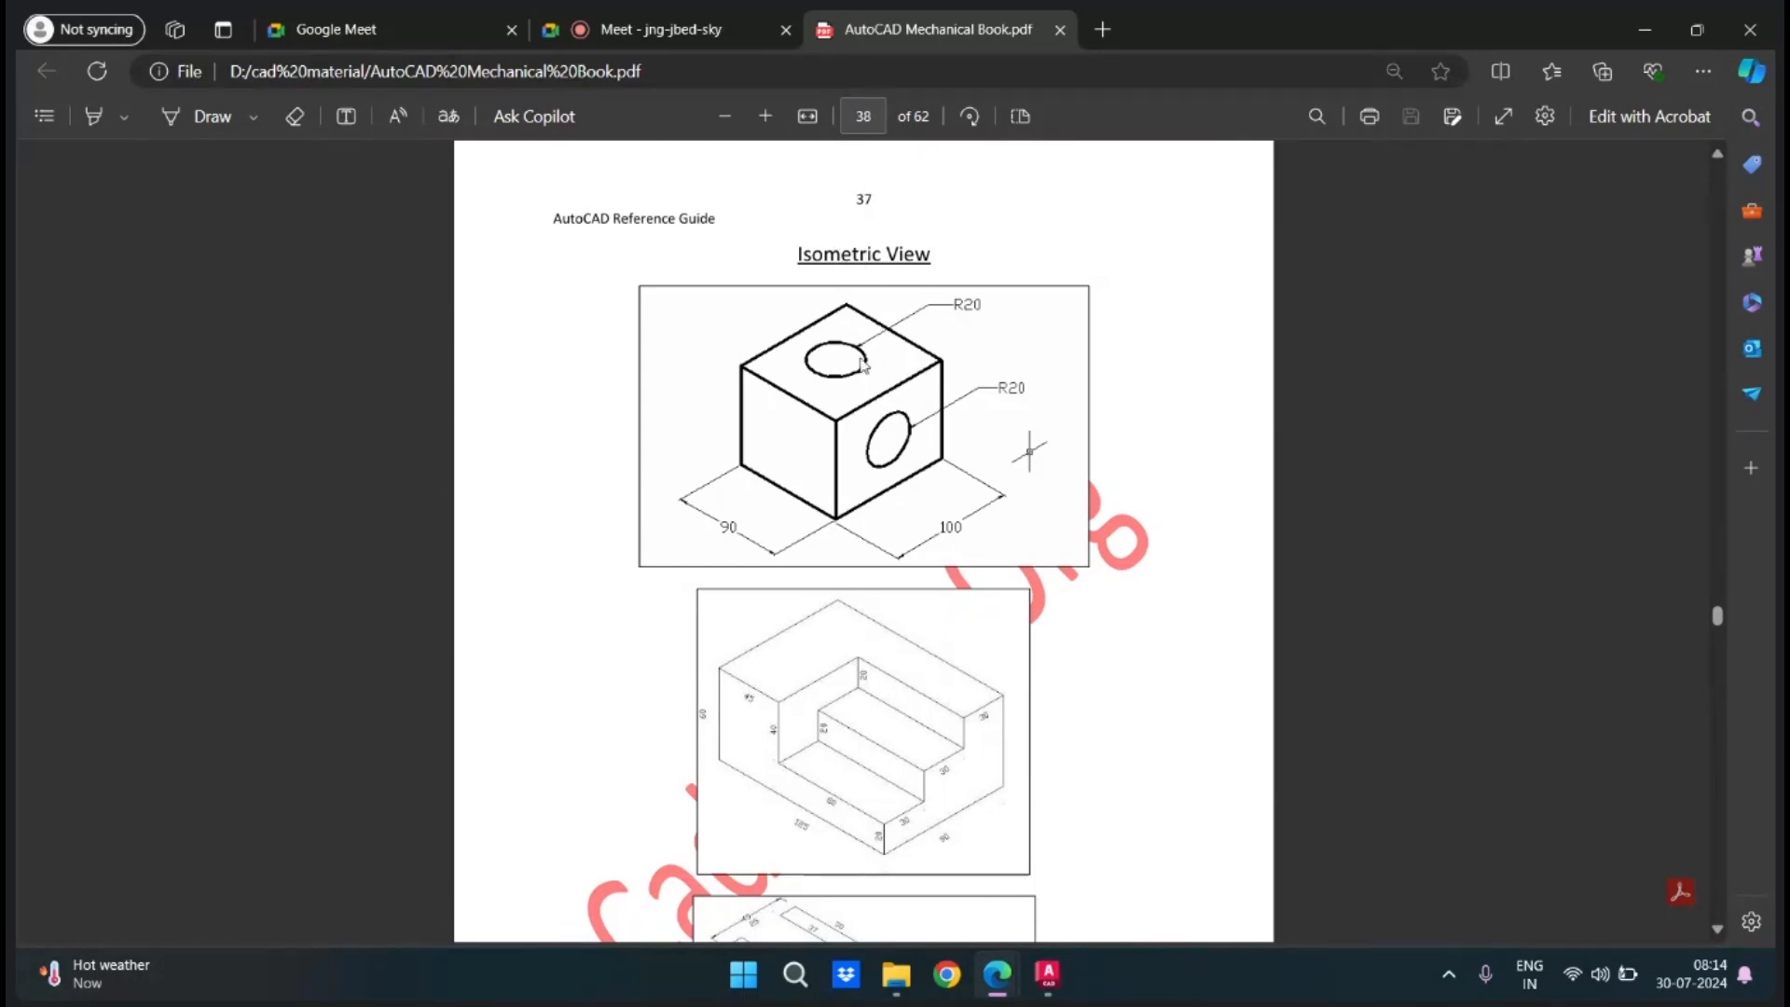
# Look through the exercise drawings from the Isometric View page up to the cradle-shaped support bracket on page 43.
pyautogui.scroll(-1, 862, 364)
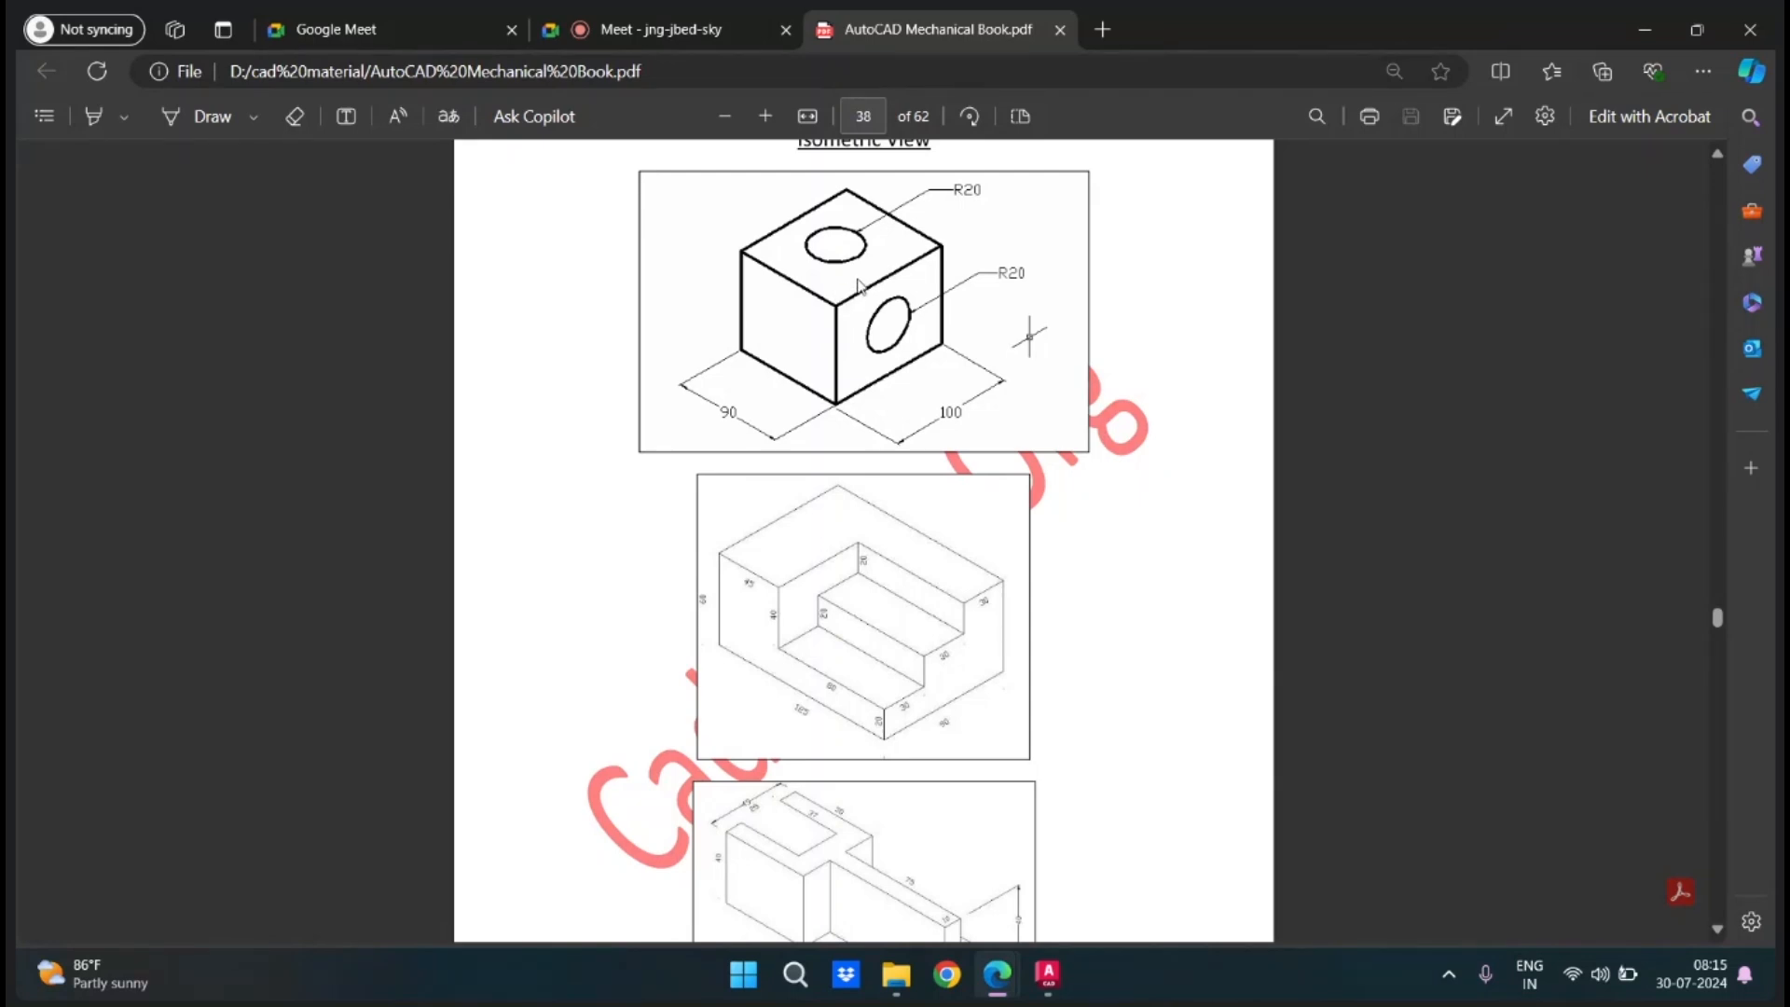
pyautogui.scroll(-3, 934, 516)
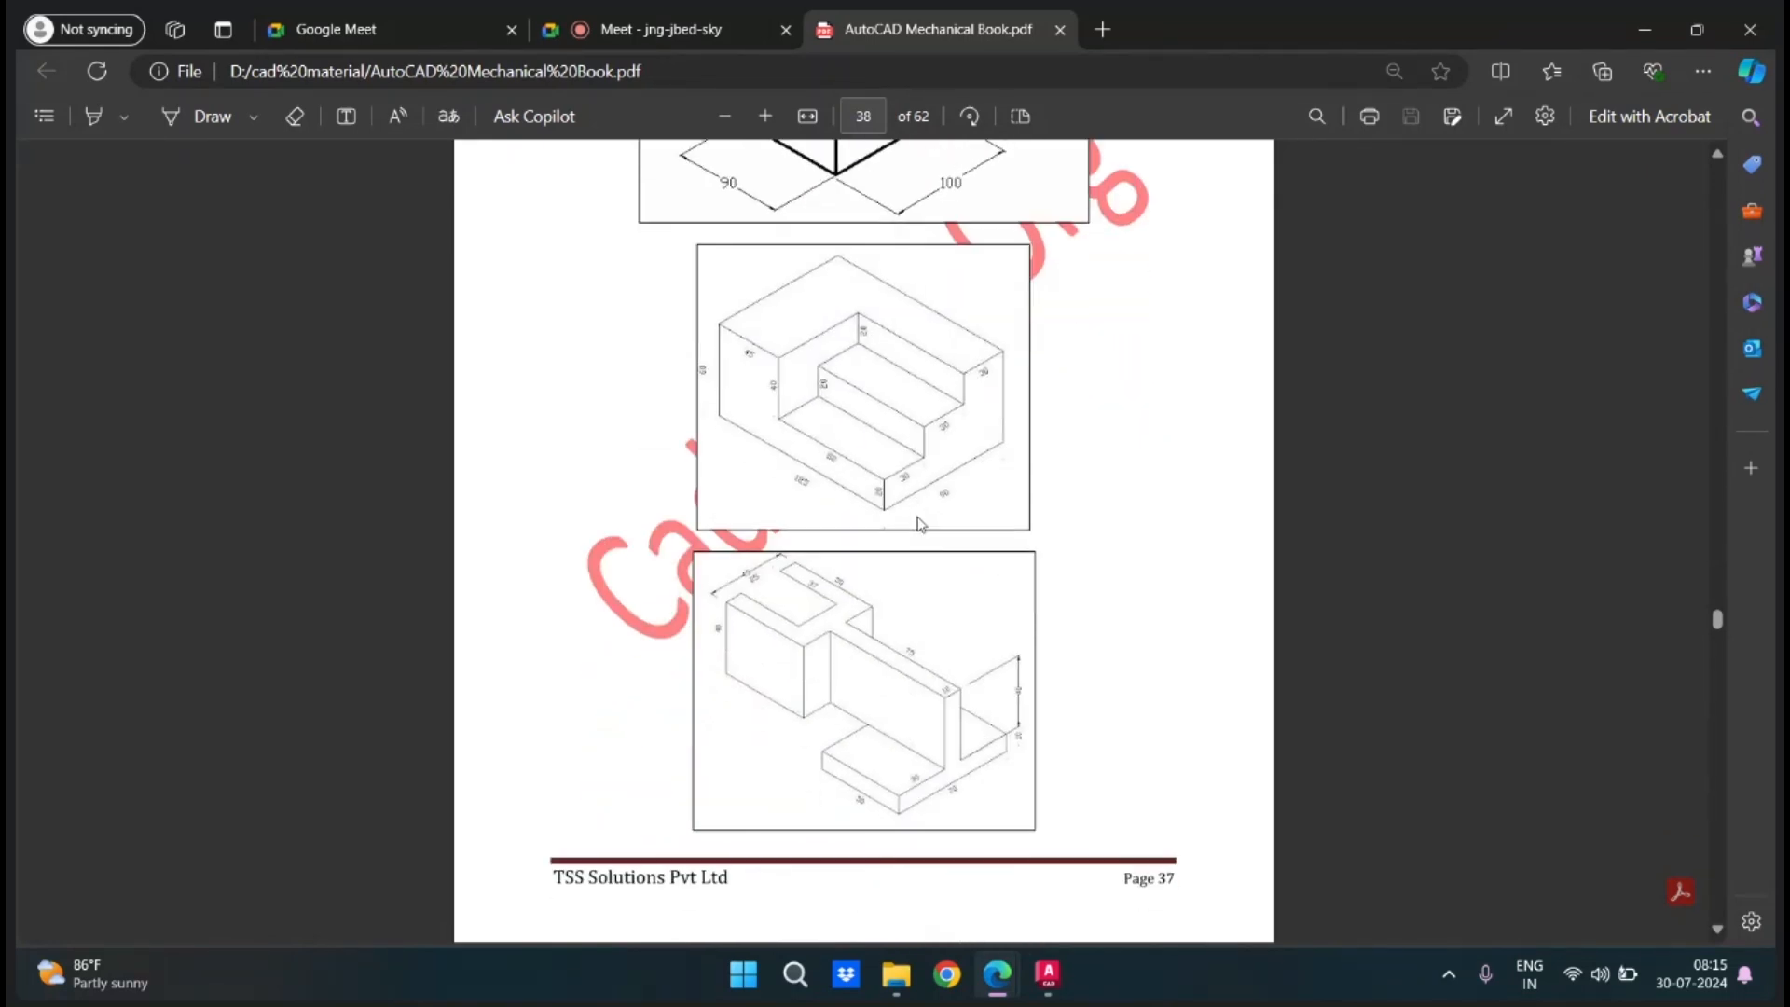
pyautogui.scroll(-9, 915, 527)
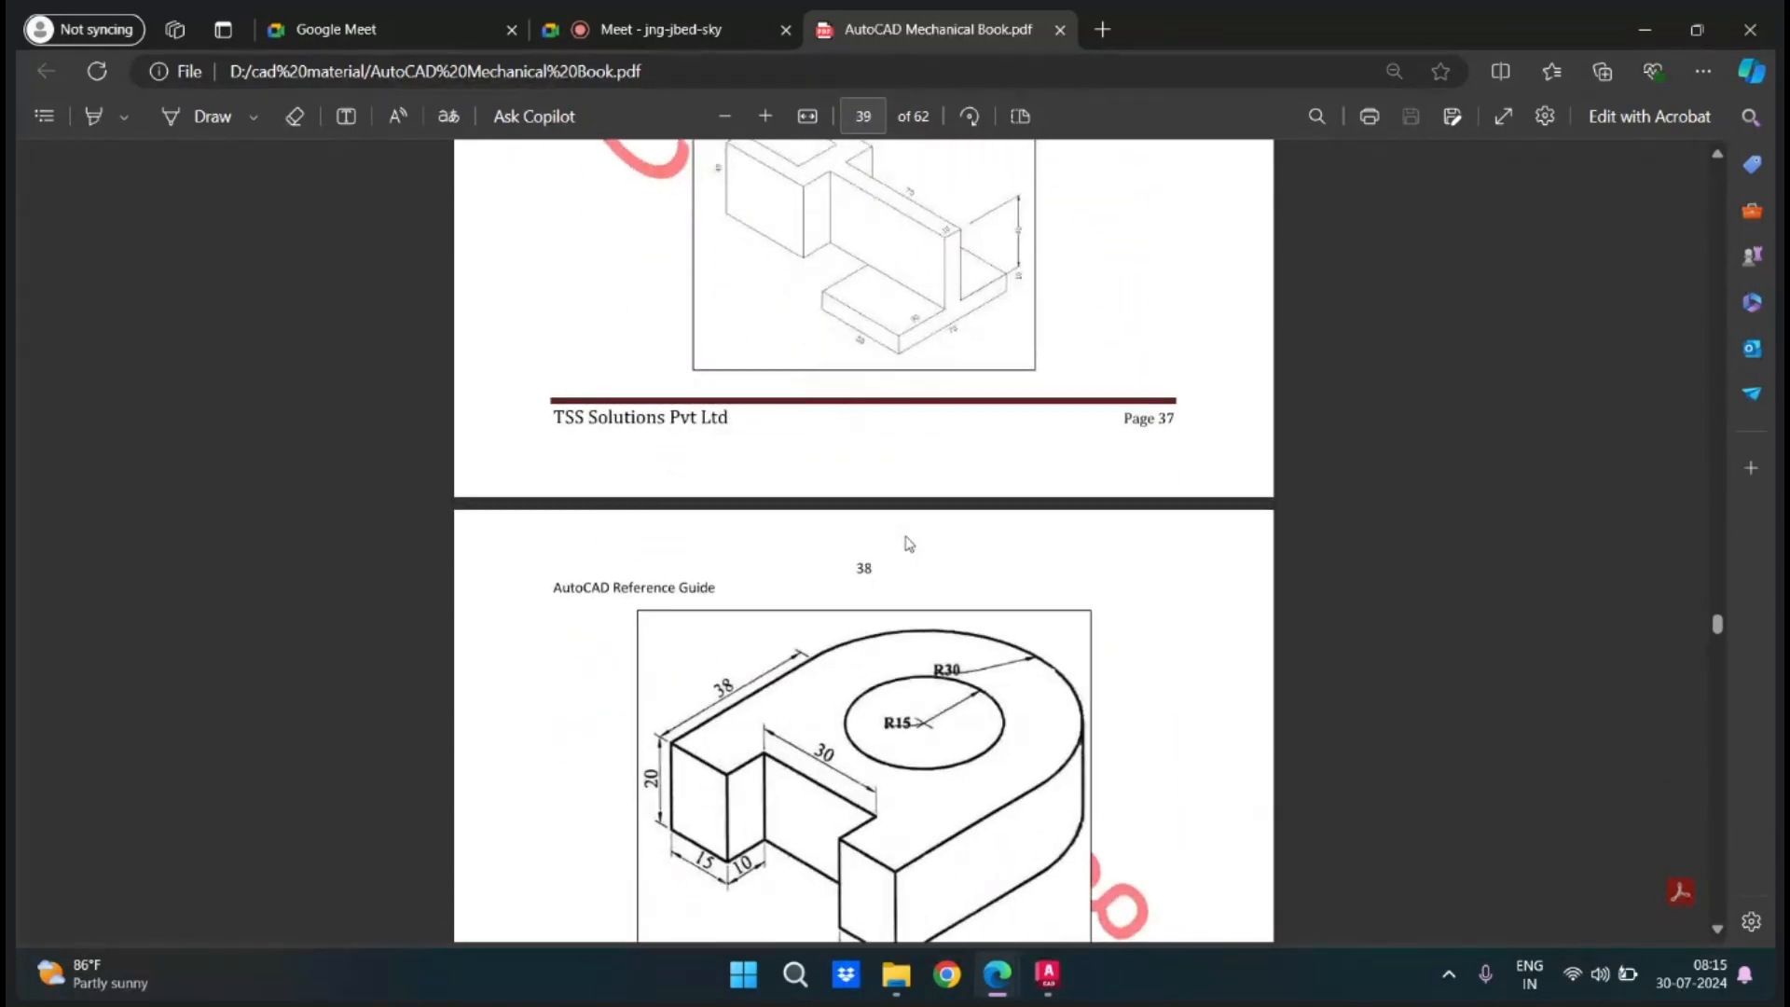
pyautogui.scroll(-6, 904, 543)
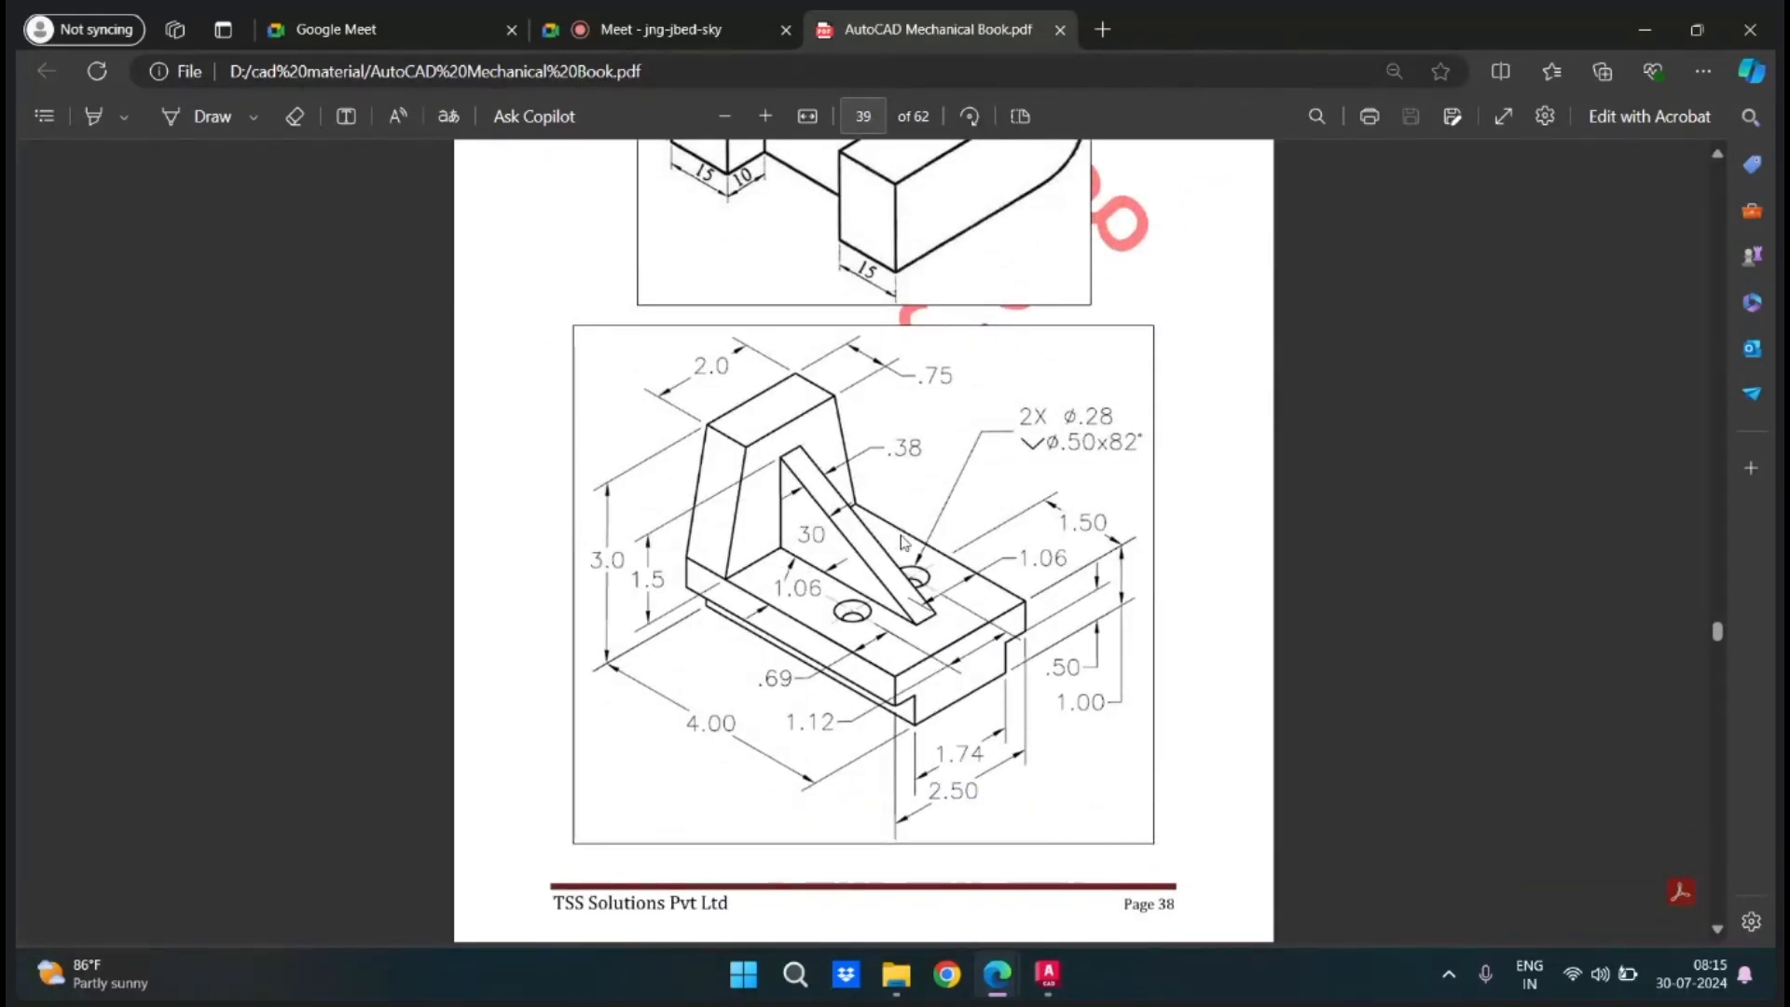
pyautogui.scroll(-15, 902, 543)
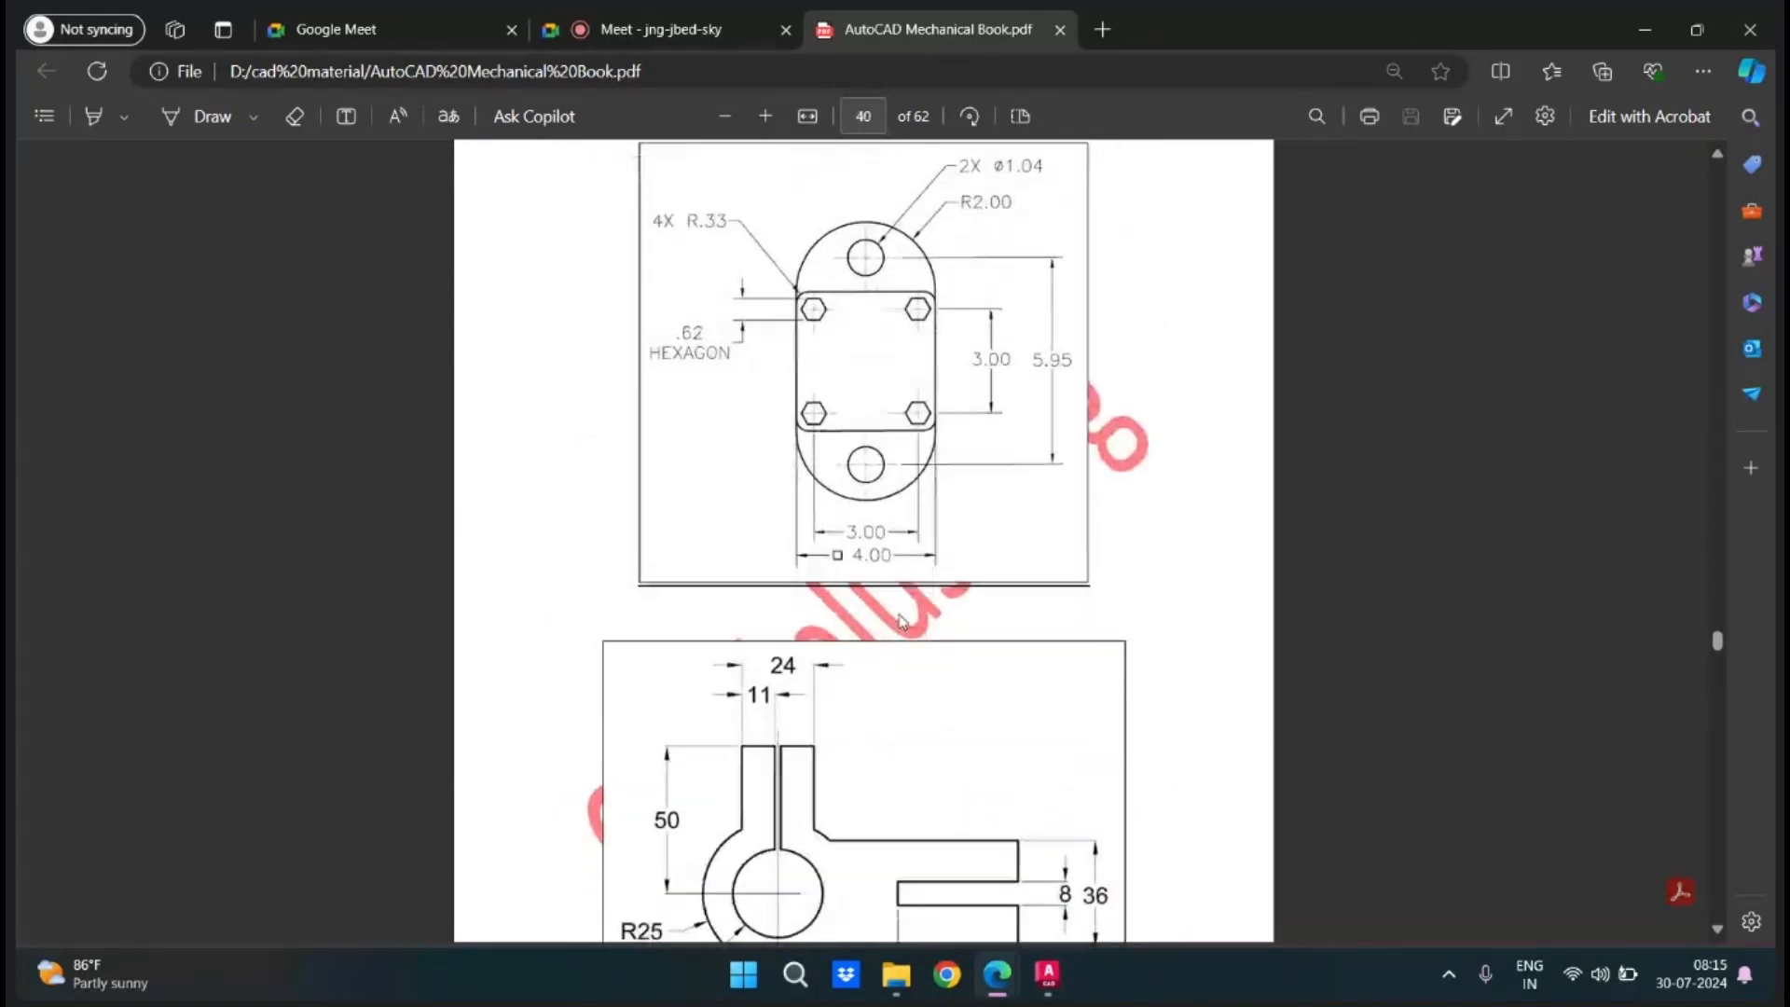
pyautogui.scroll(-10, 902, 617)
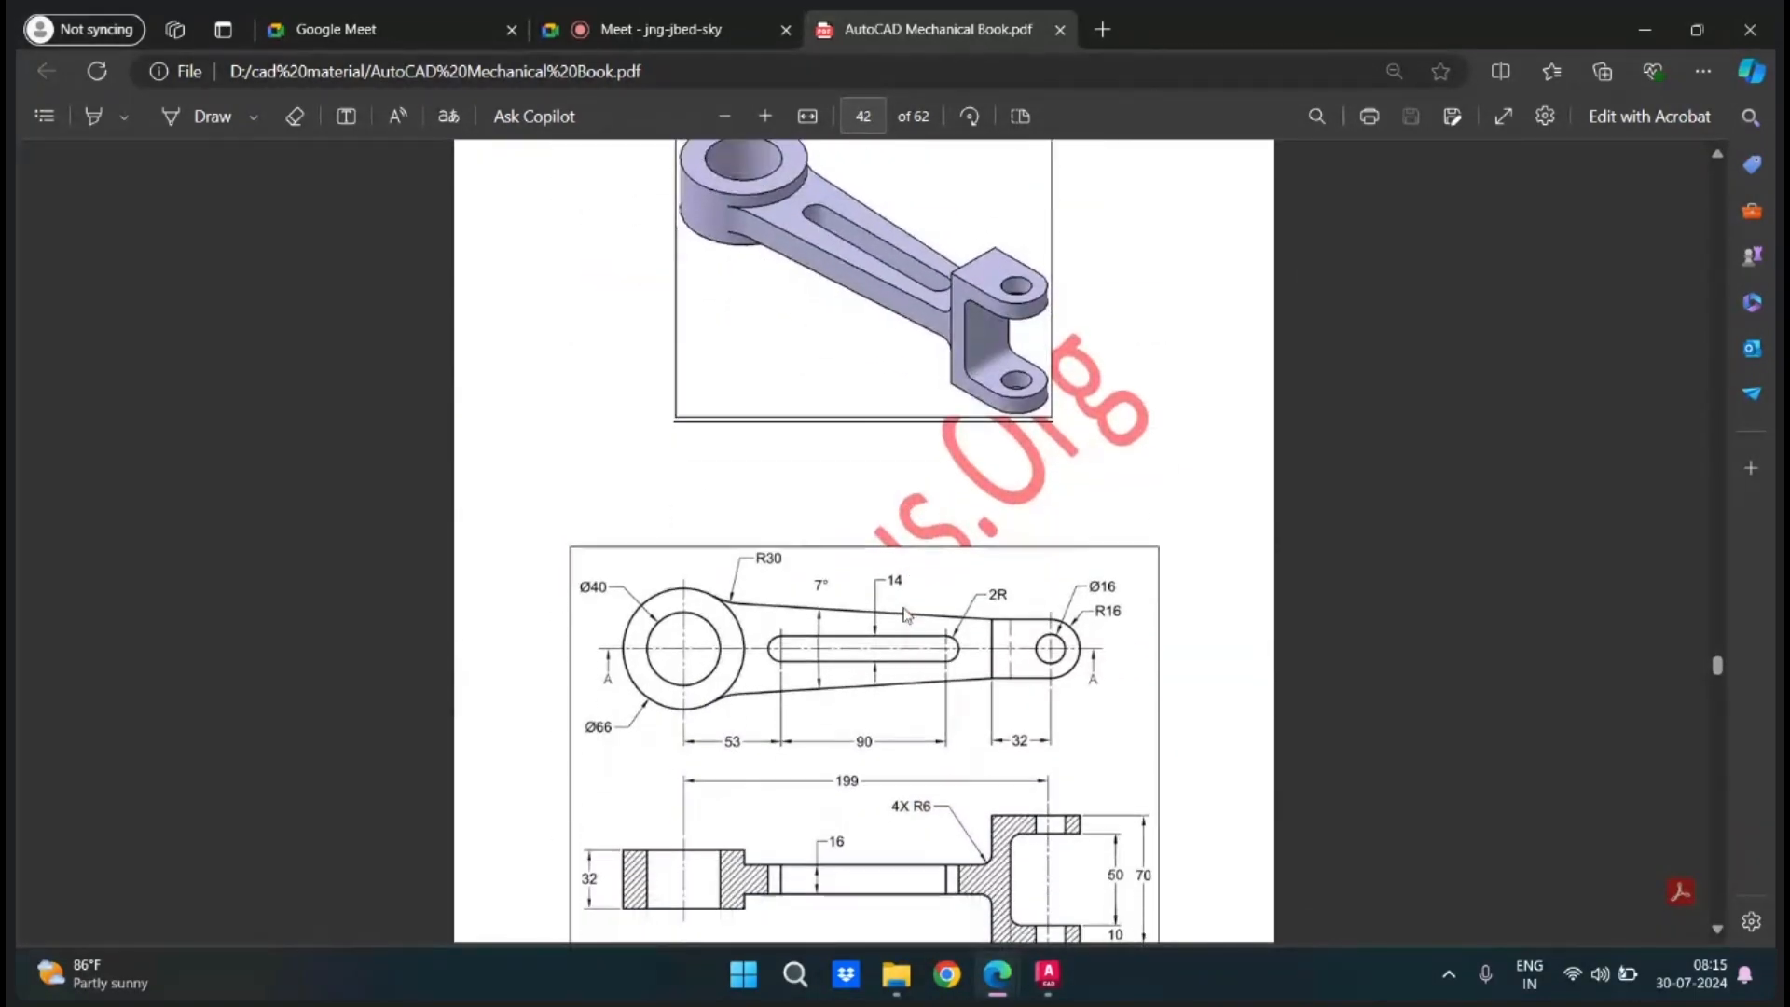
pyautogui.scroll(7, 906, 615)
pyautogui.scroll(-17, 903, 615)
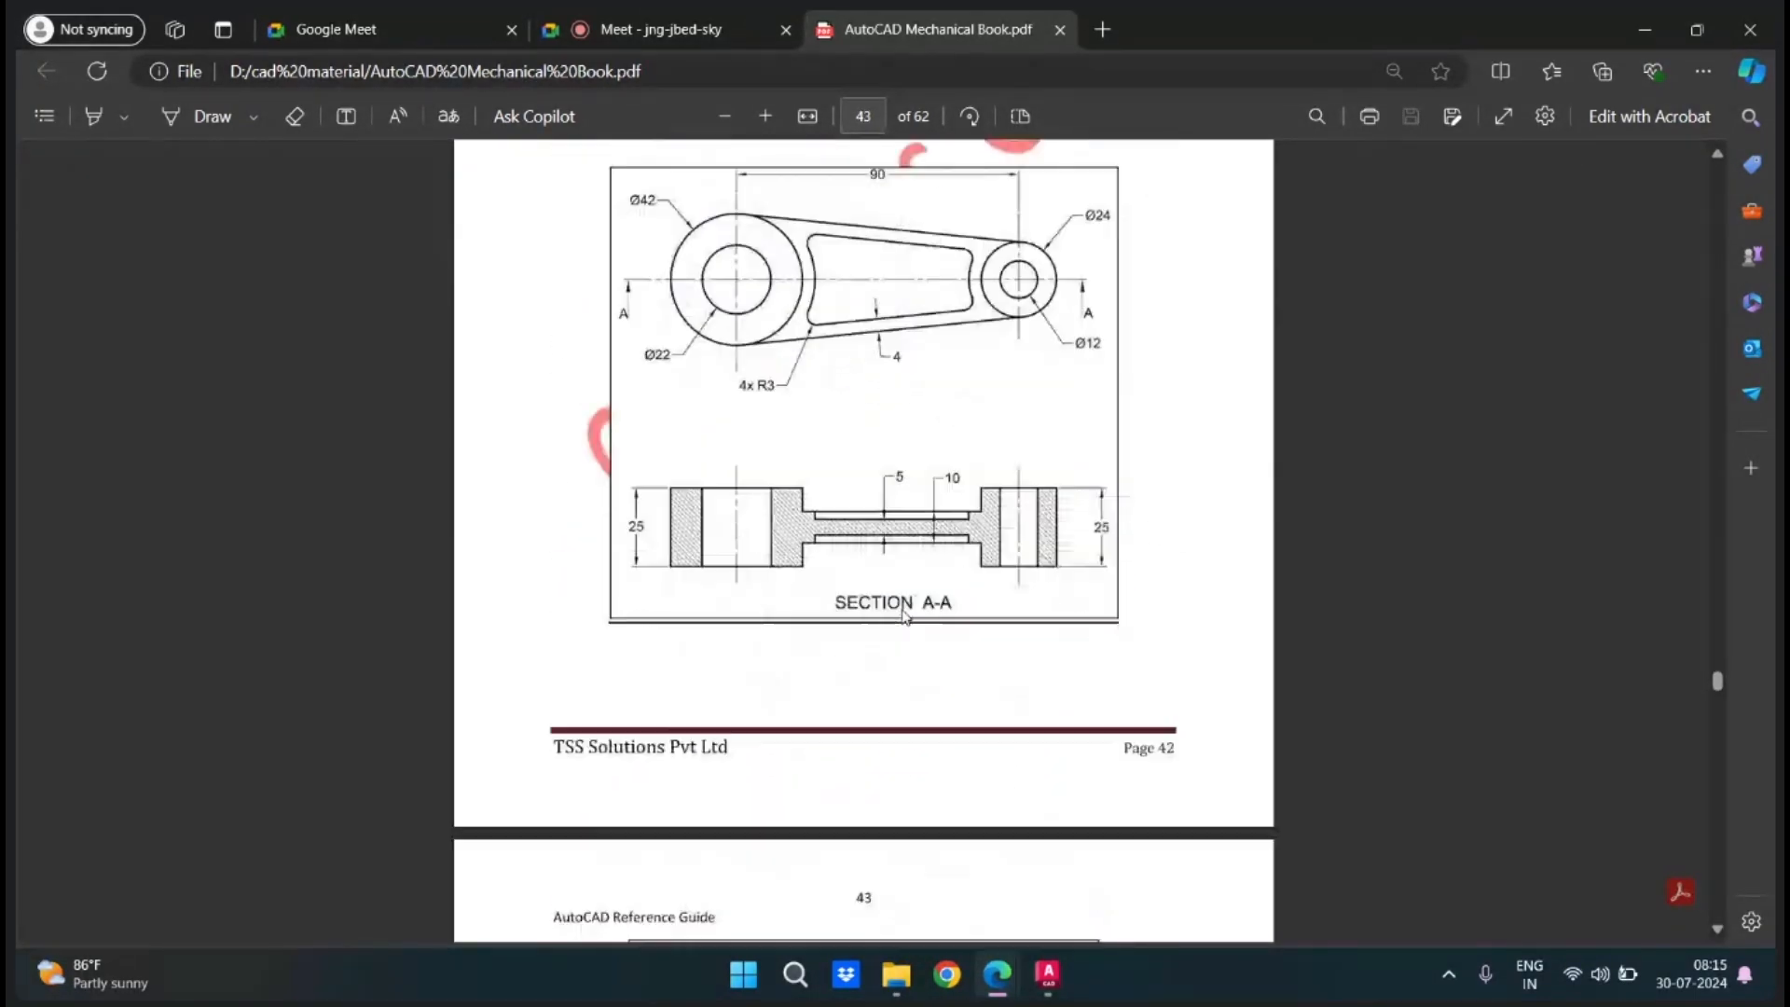
pyautogui.scroll(-2, 902, 612)
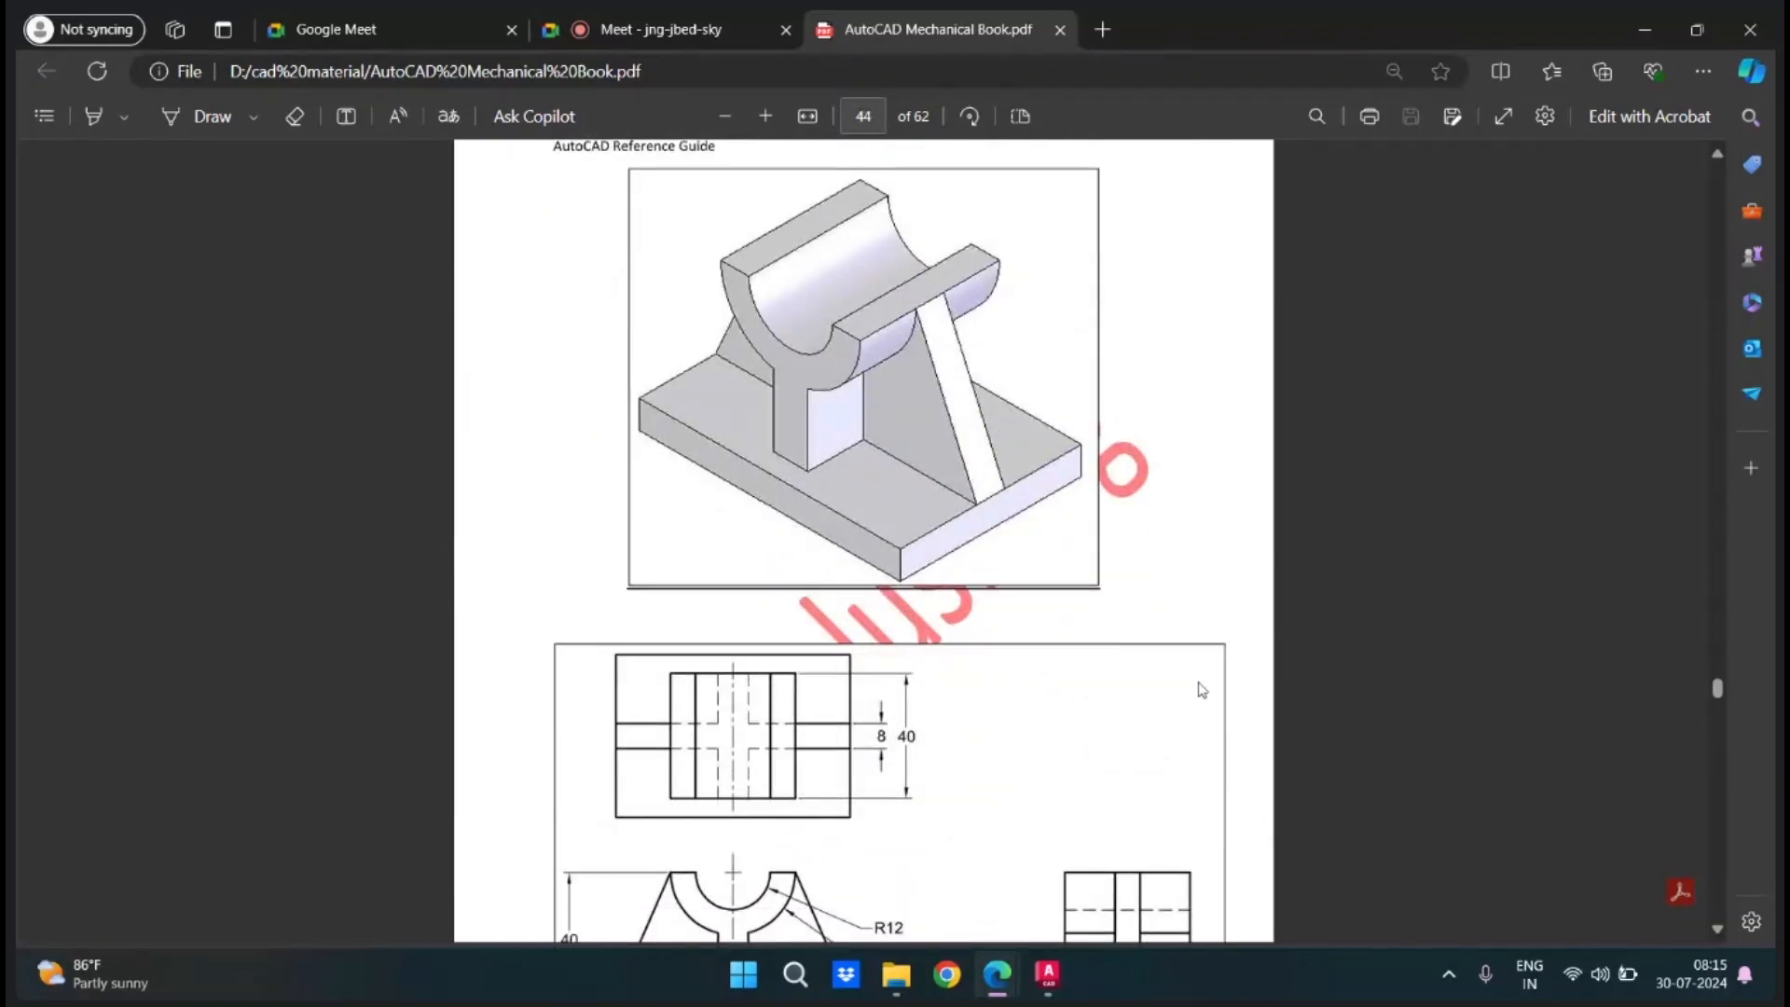
pyautogui.click(725, 115)
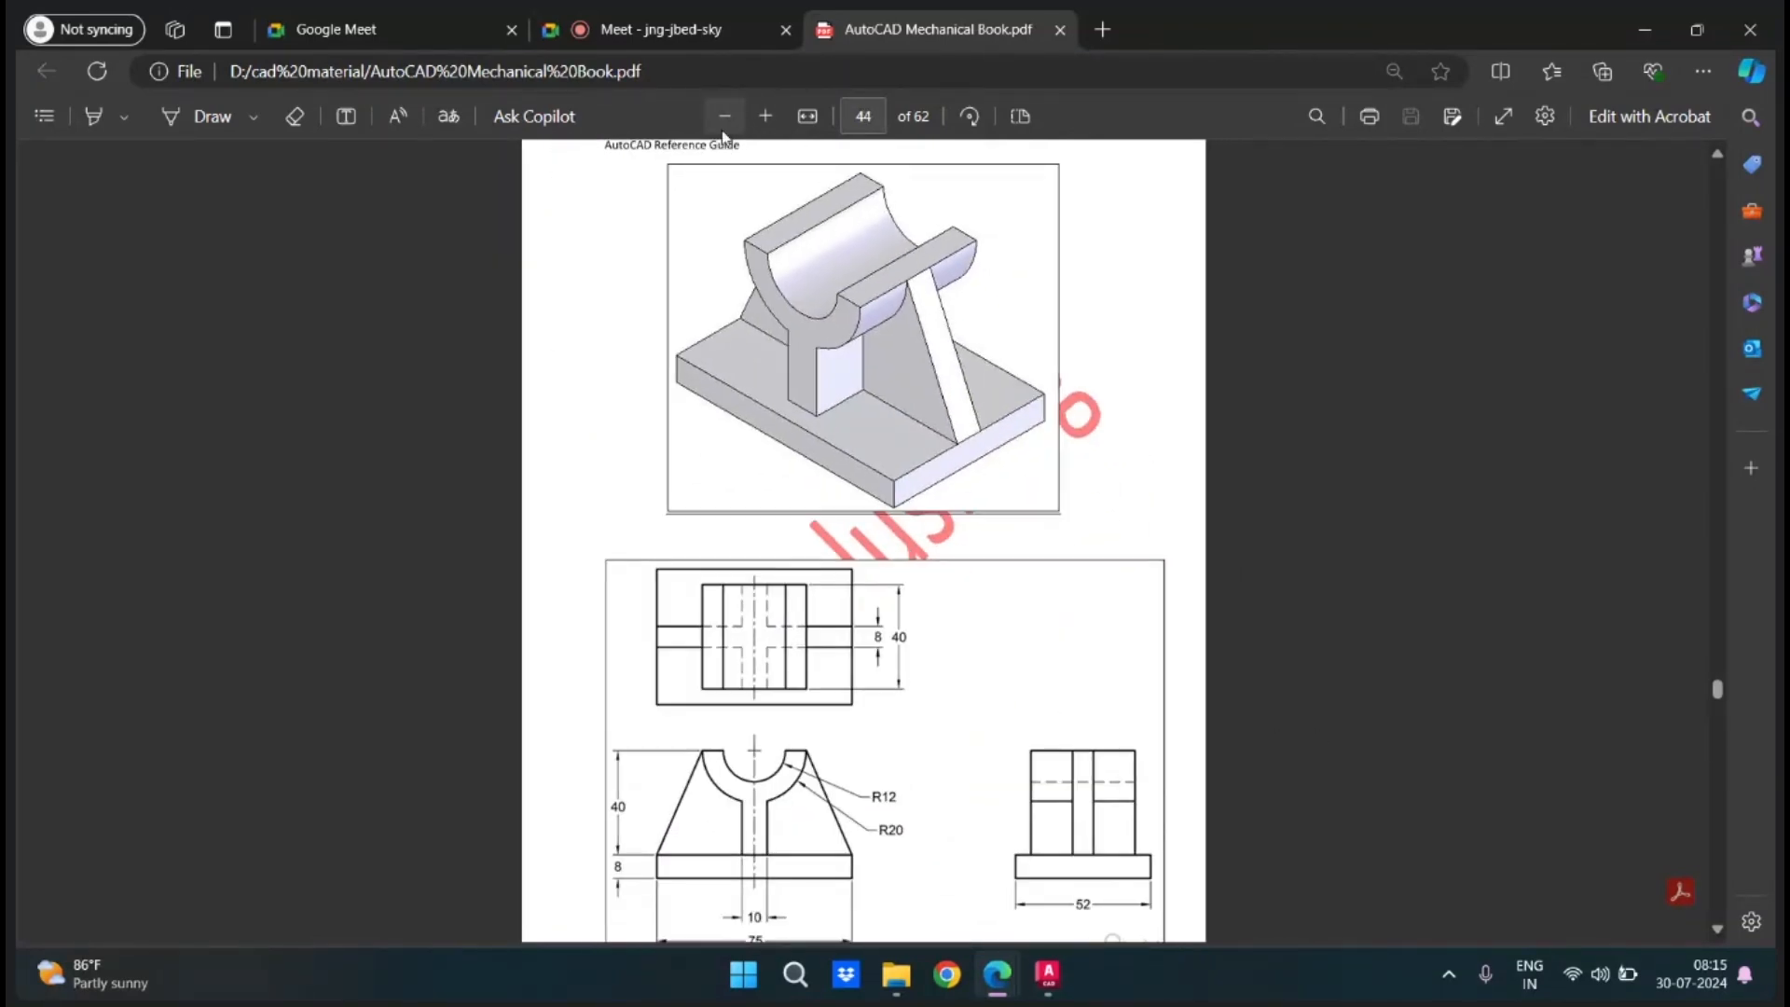
pyautogui.click(723, 124)
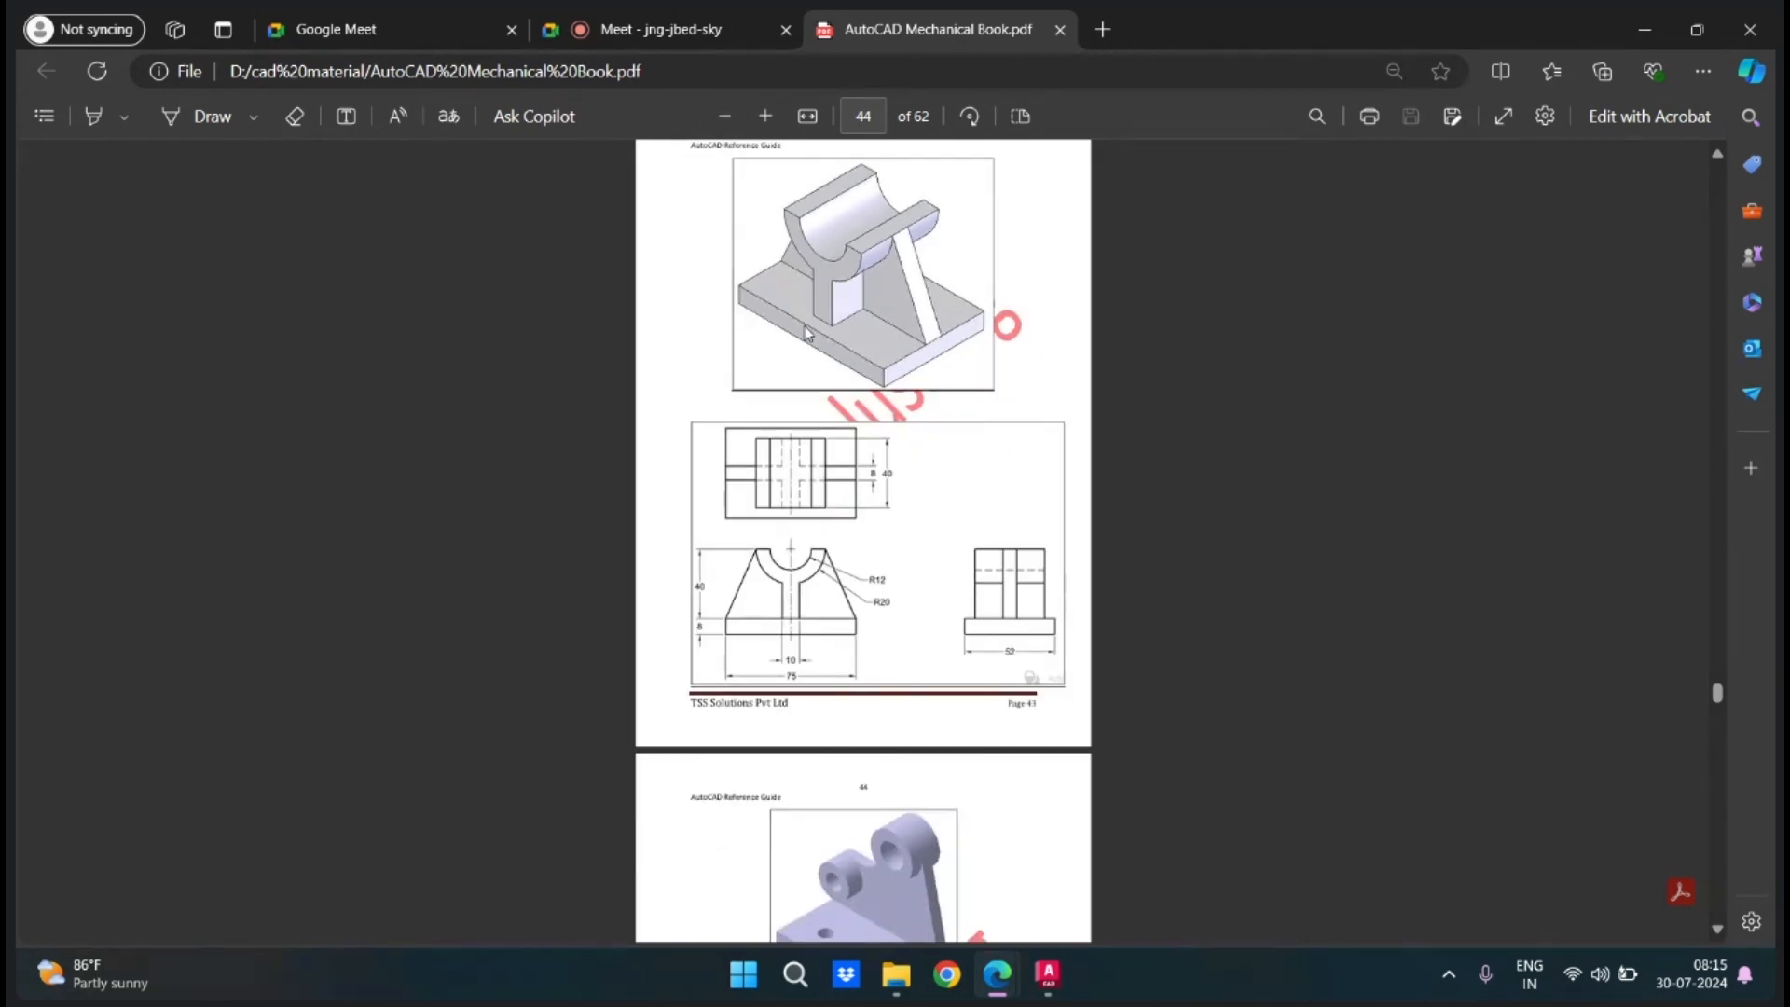
# Examine the support bracket's isometric picture on page 43 and compare it with its top, front and side views.
pyautogui.scroll(2, 807, 334)
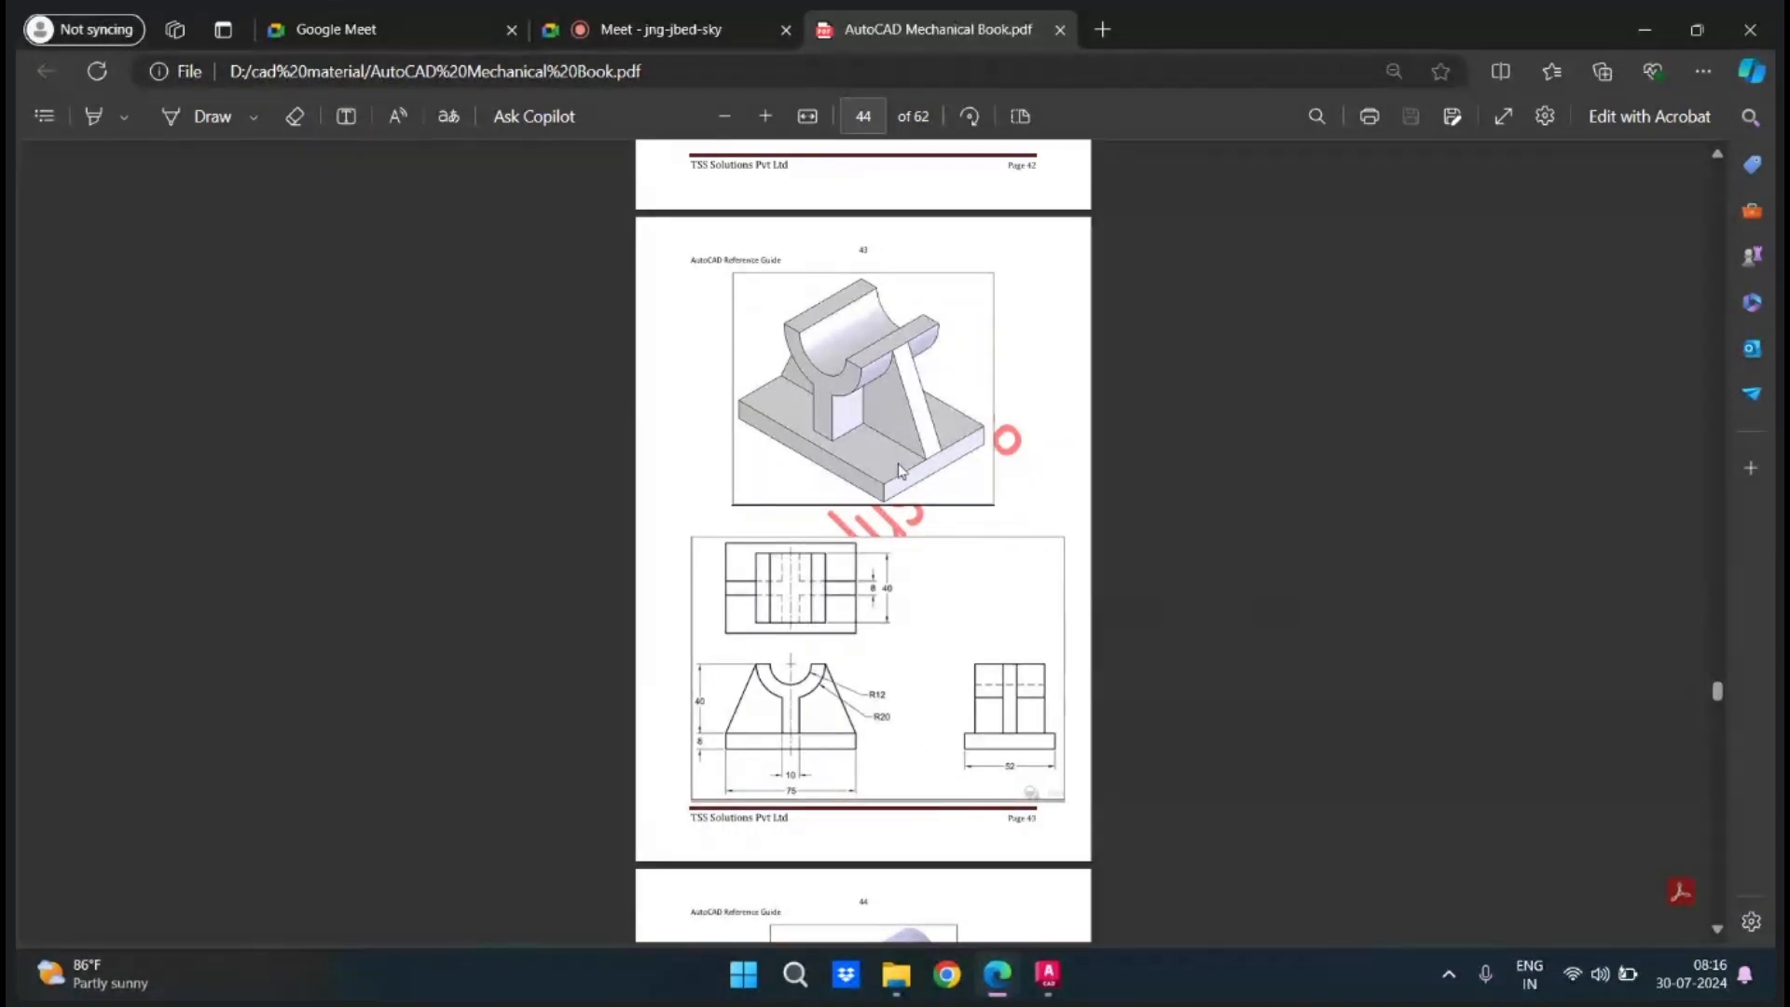
pyautogui.click(766, 116)
pyautogui.click(766, 116)
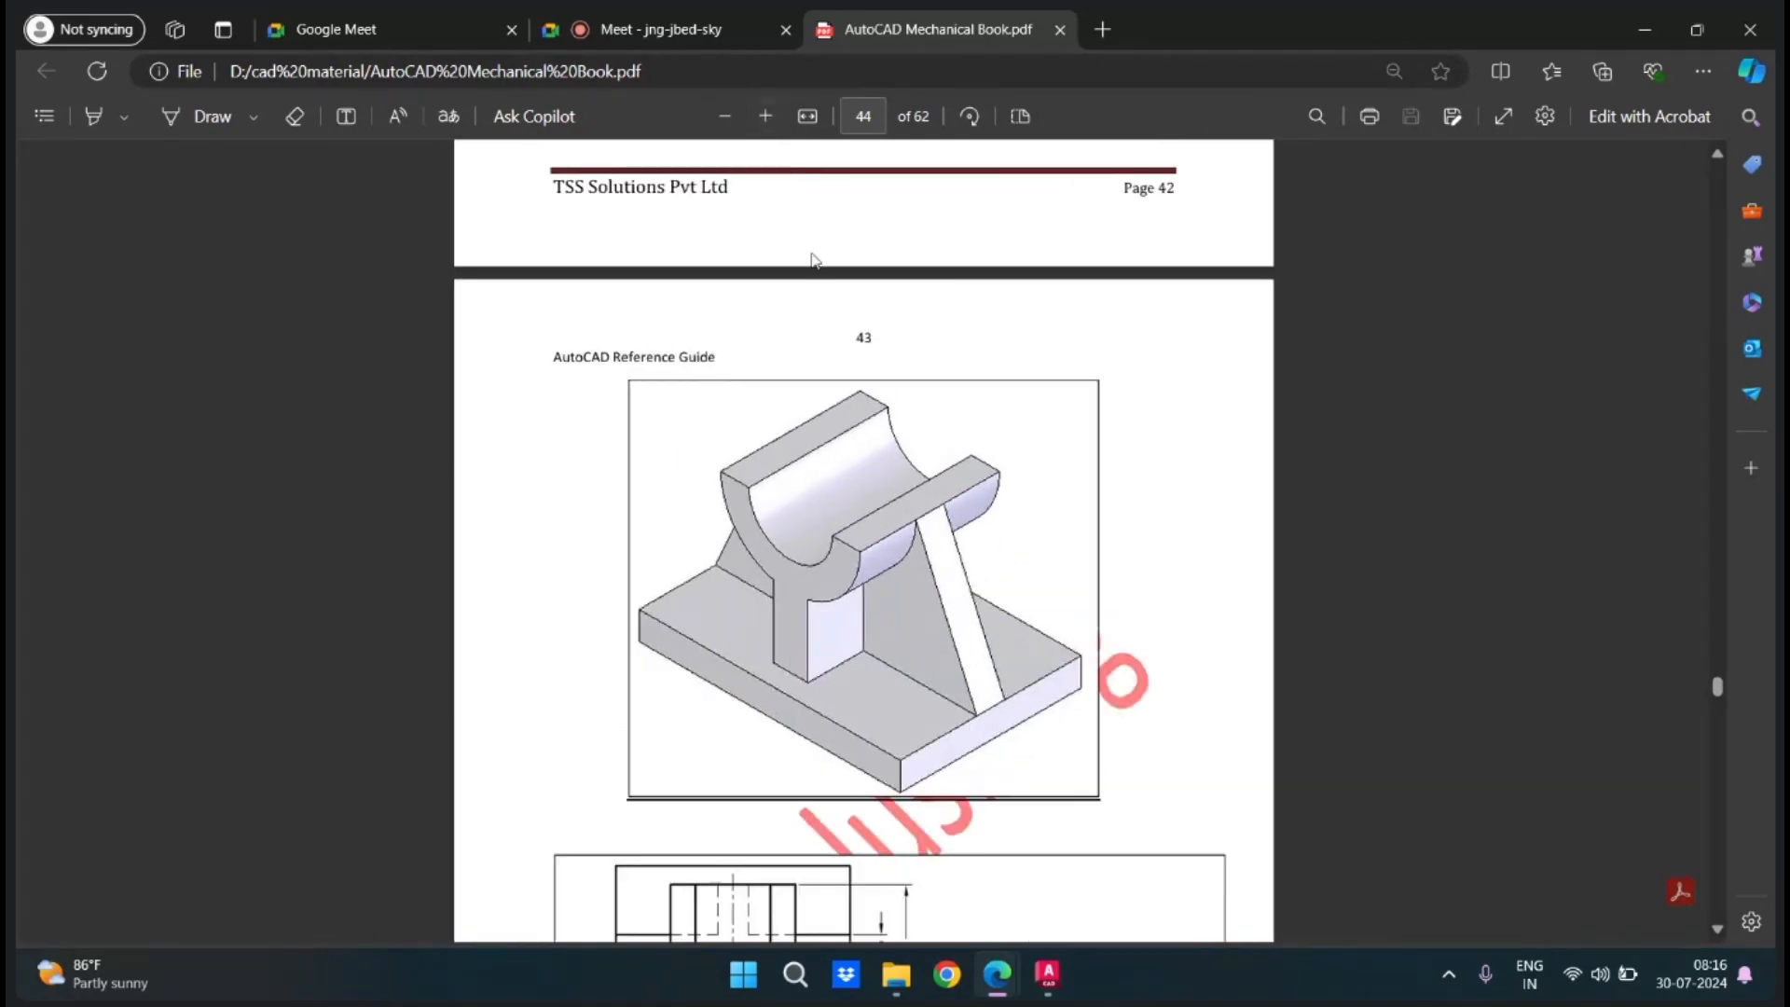
pyautogui.scroll(-5, 932, 466)
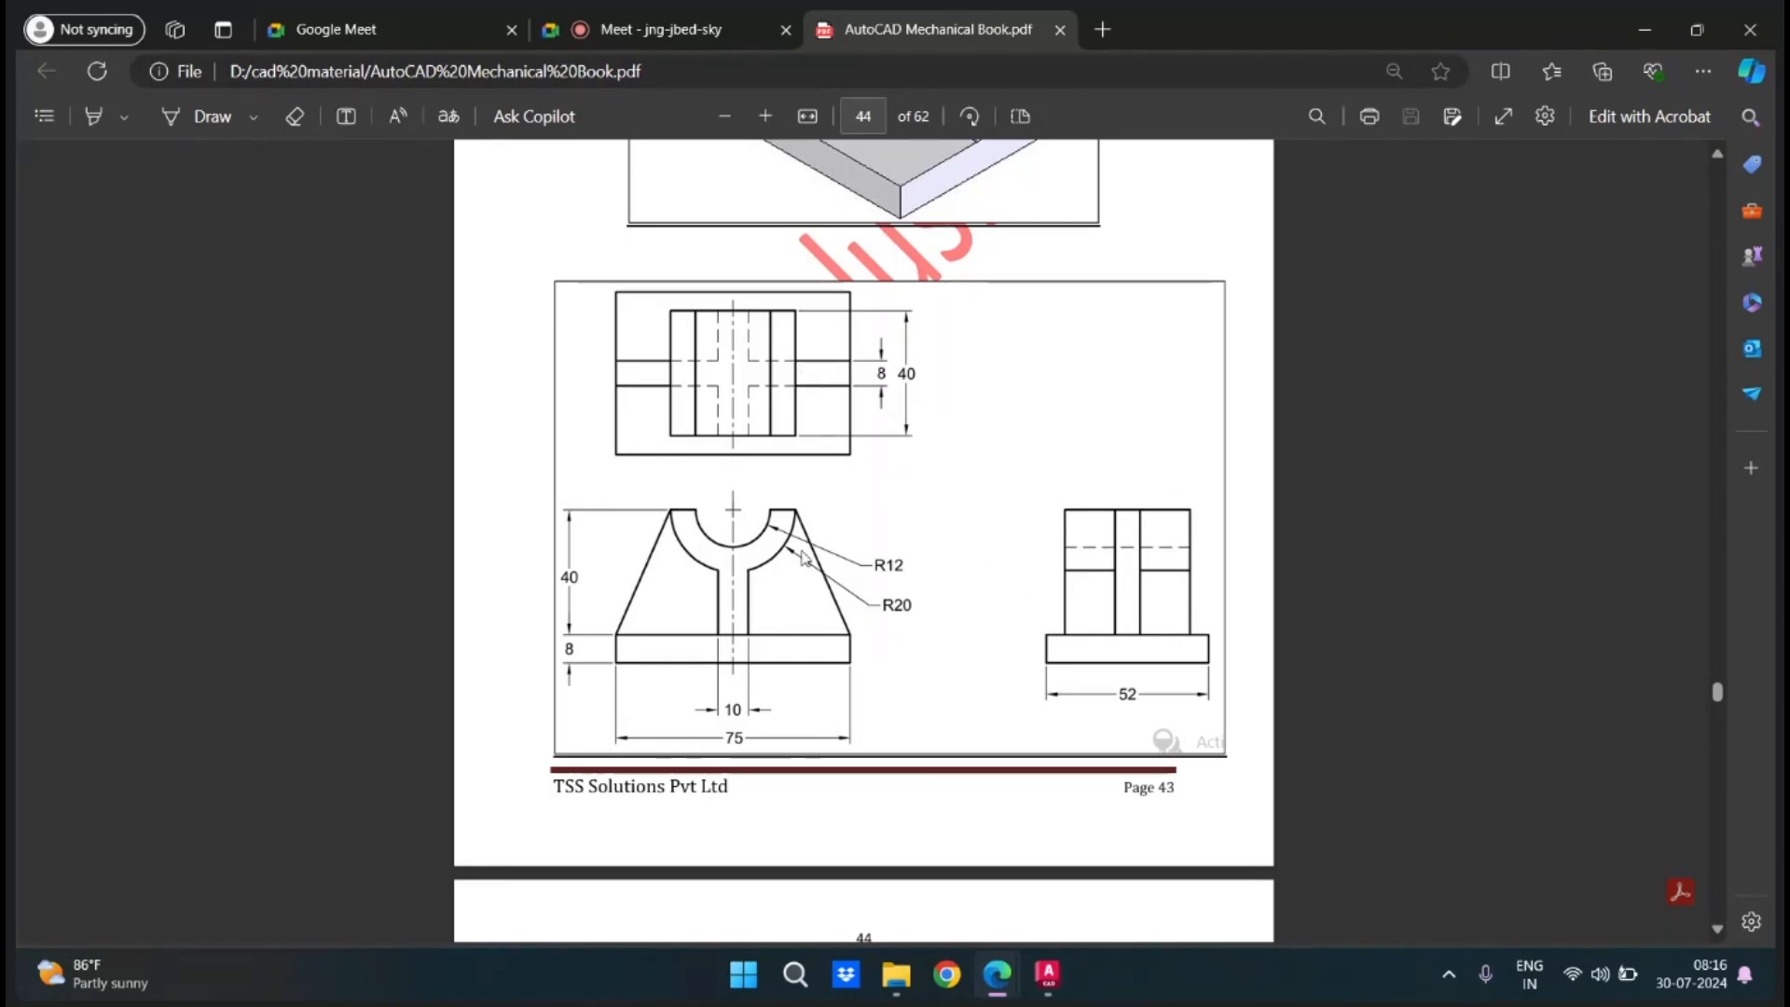
pyautogui.scroll(5, 1126, 623)
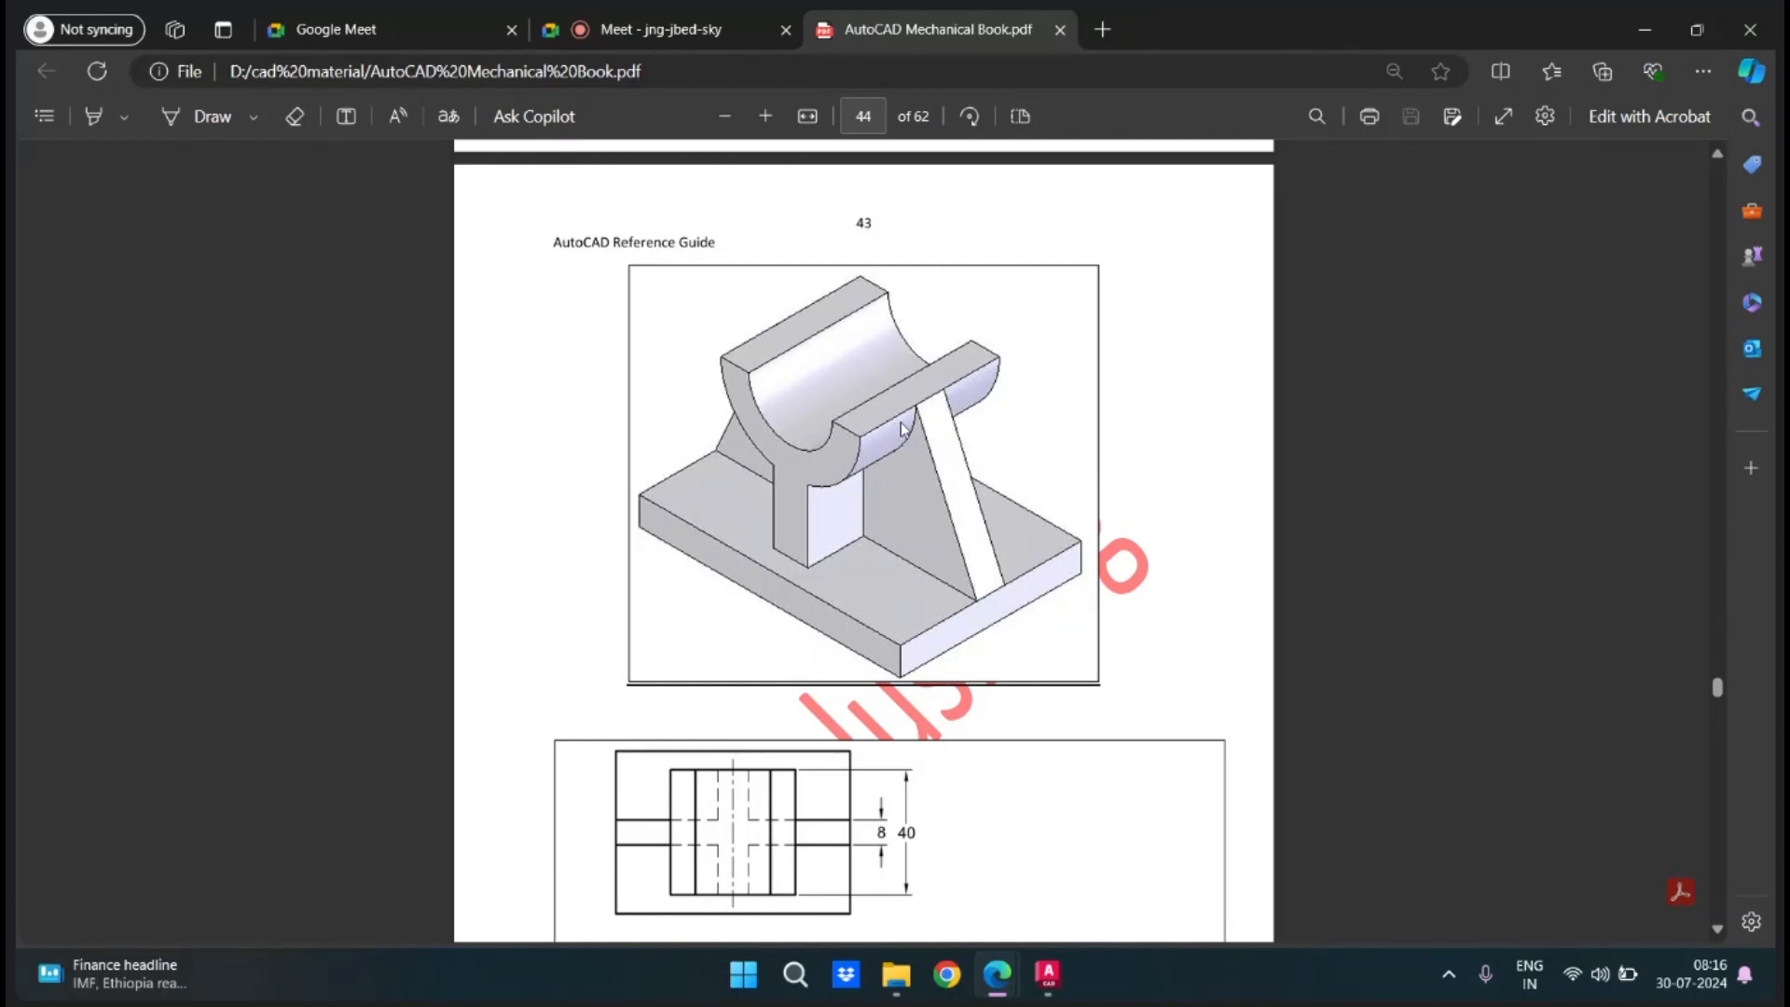
pyautogui.scroll(-5, 909, 429)
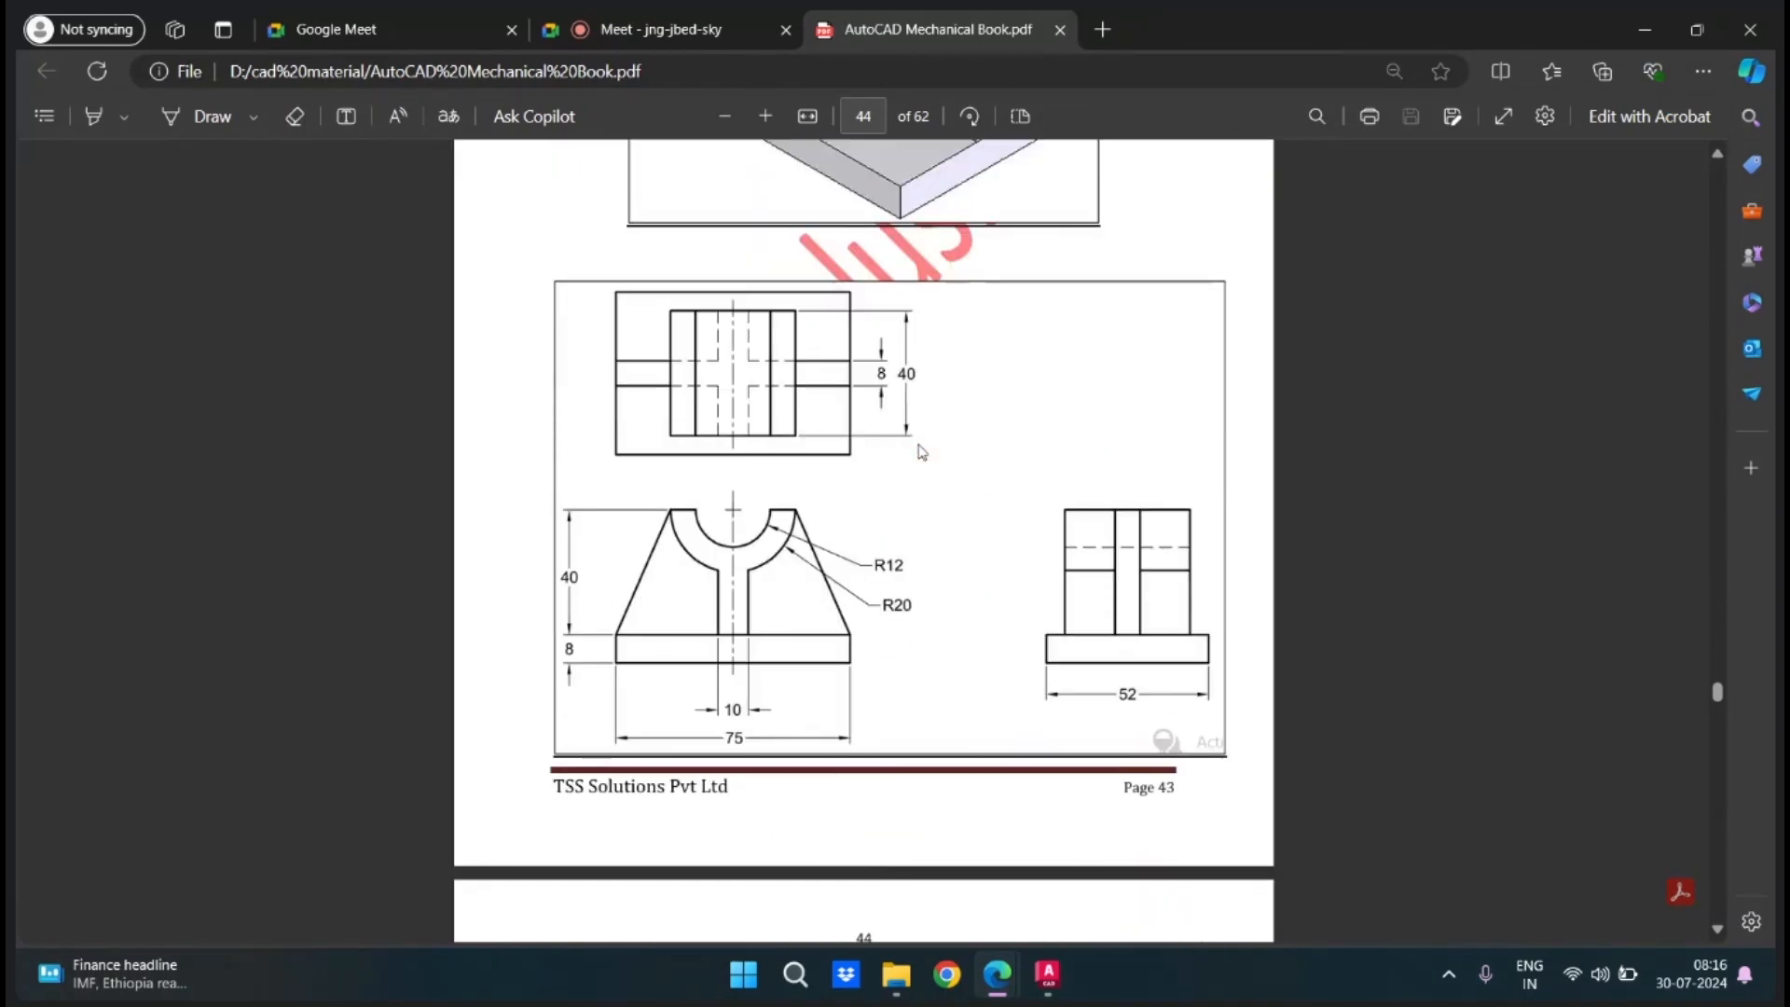
pyautogui.scroll(2, 921, 452)
pyautogui.scroll(-1, 921, 452)
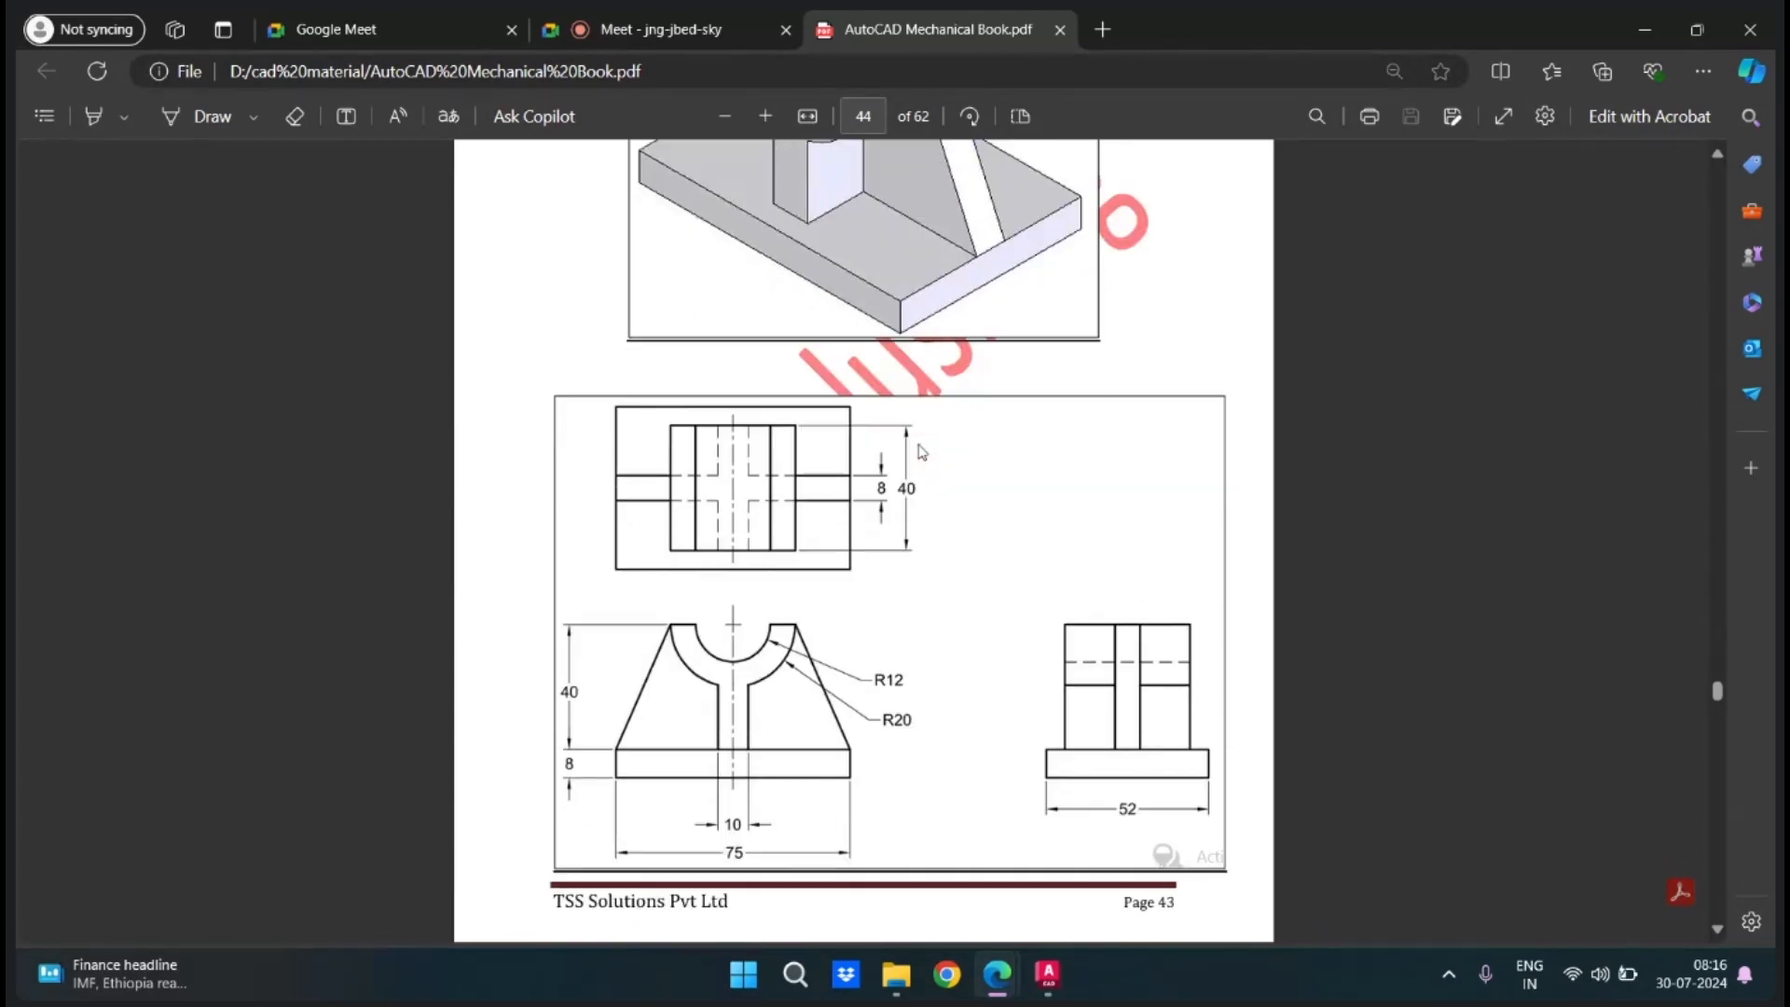
pyautogui.scroll(-1, 921, 452)
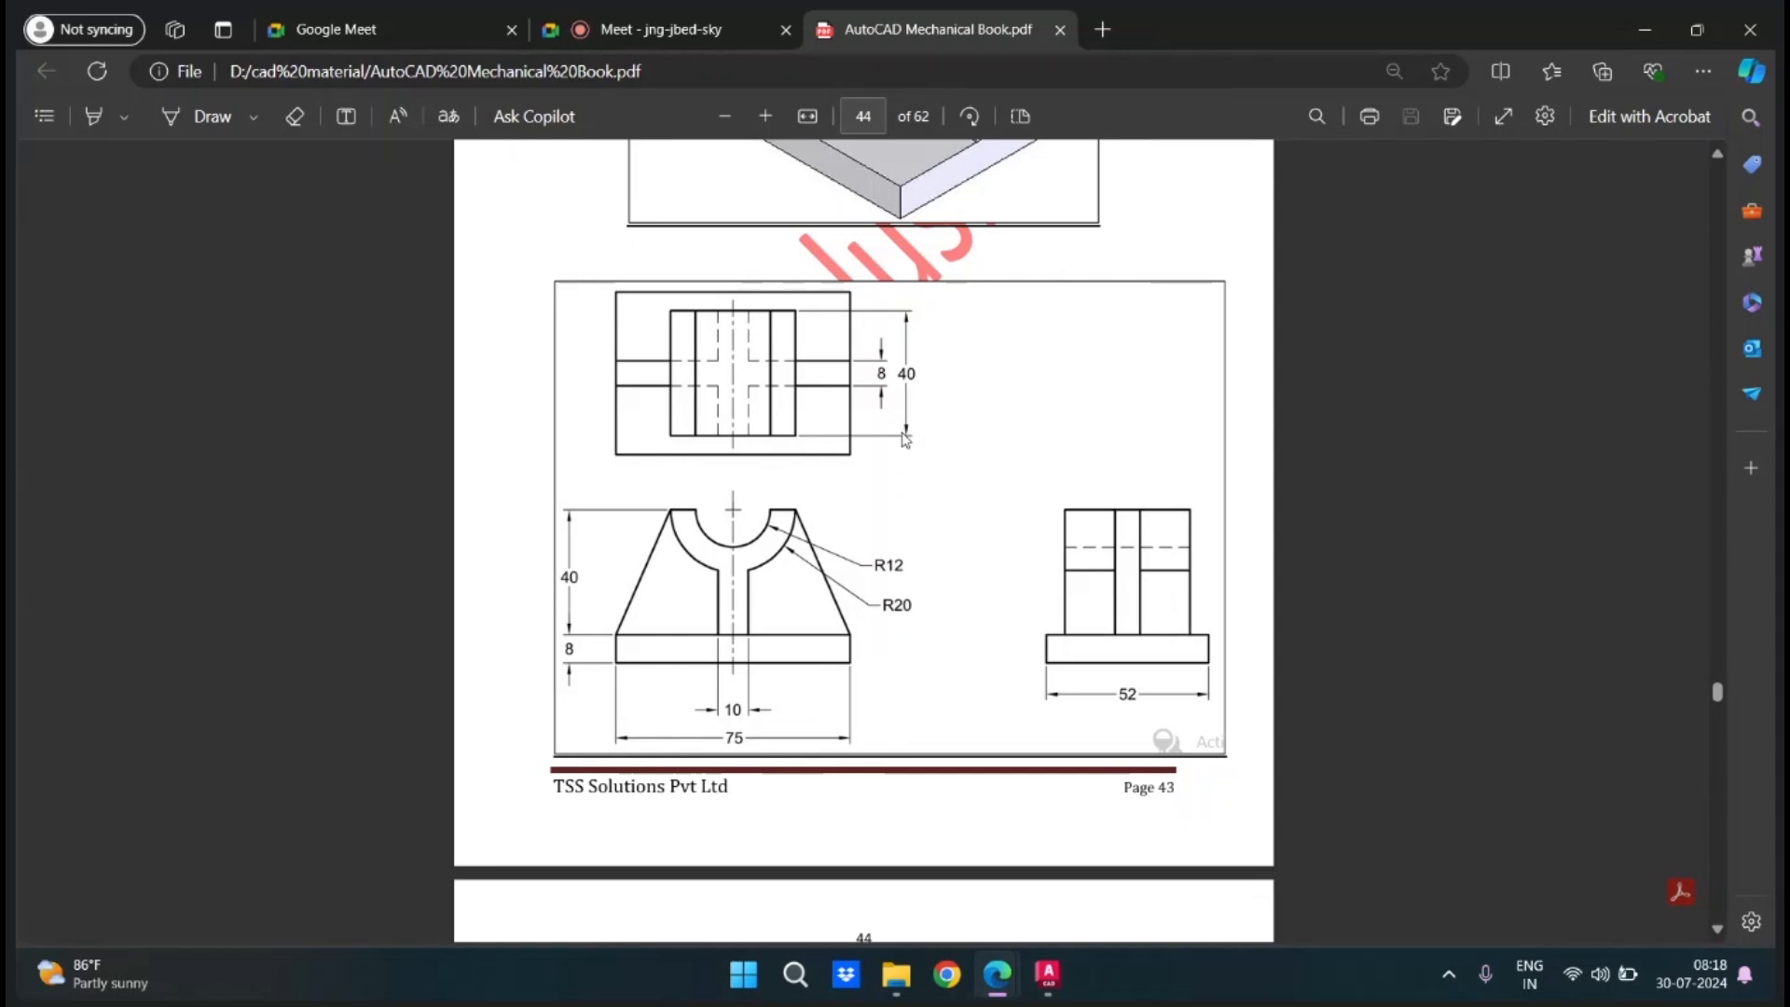
# Return to the book's Isometric View exercises, check the Google Meet session, and switch back to the 7.30 am drawing in AutoCAD.
pyautogui.moveTo(1720, 689); pyautogui.dragTo(1721, 626)
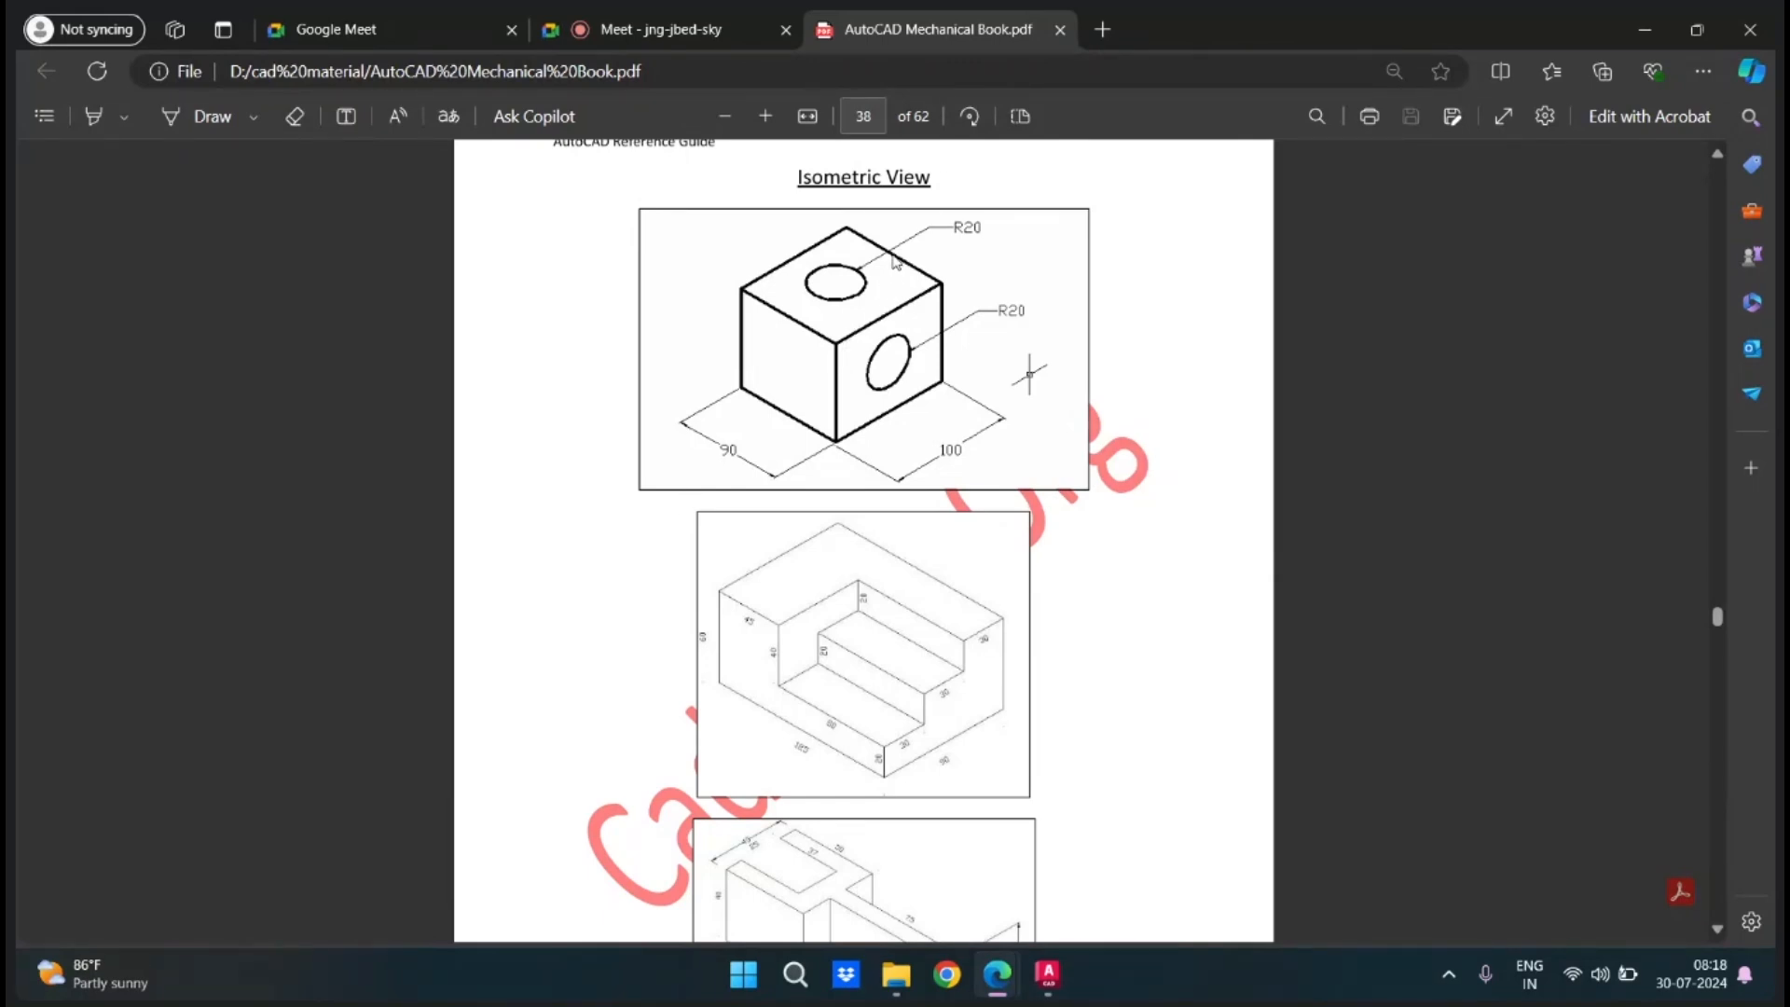
pyautogui.click(658, 39)
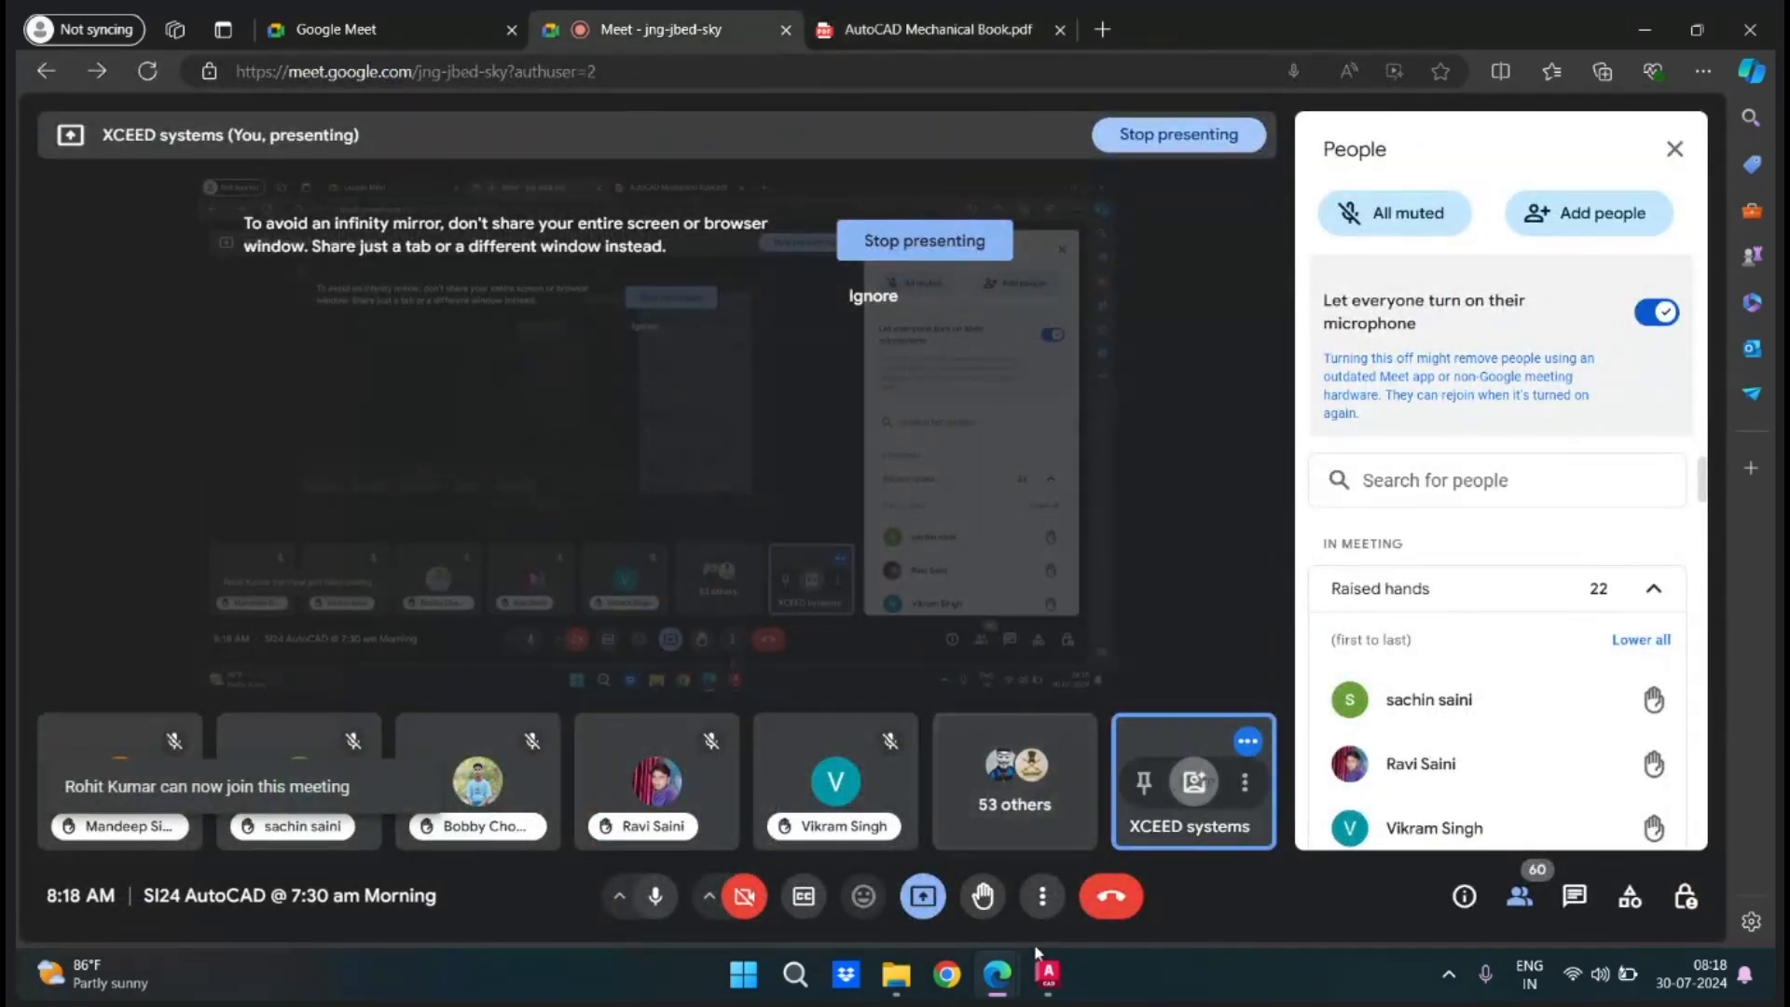
pyautogui.moveTo(1048, 974)
pyautogui.click(1045, 858)
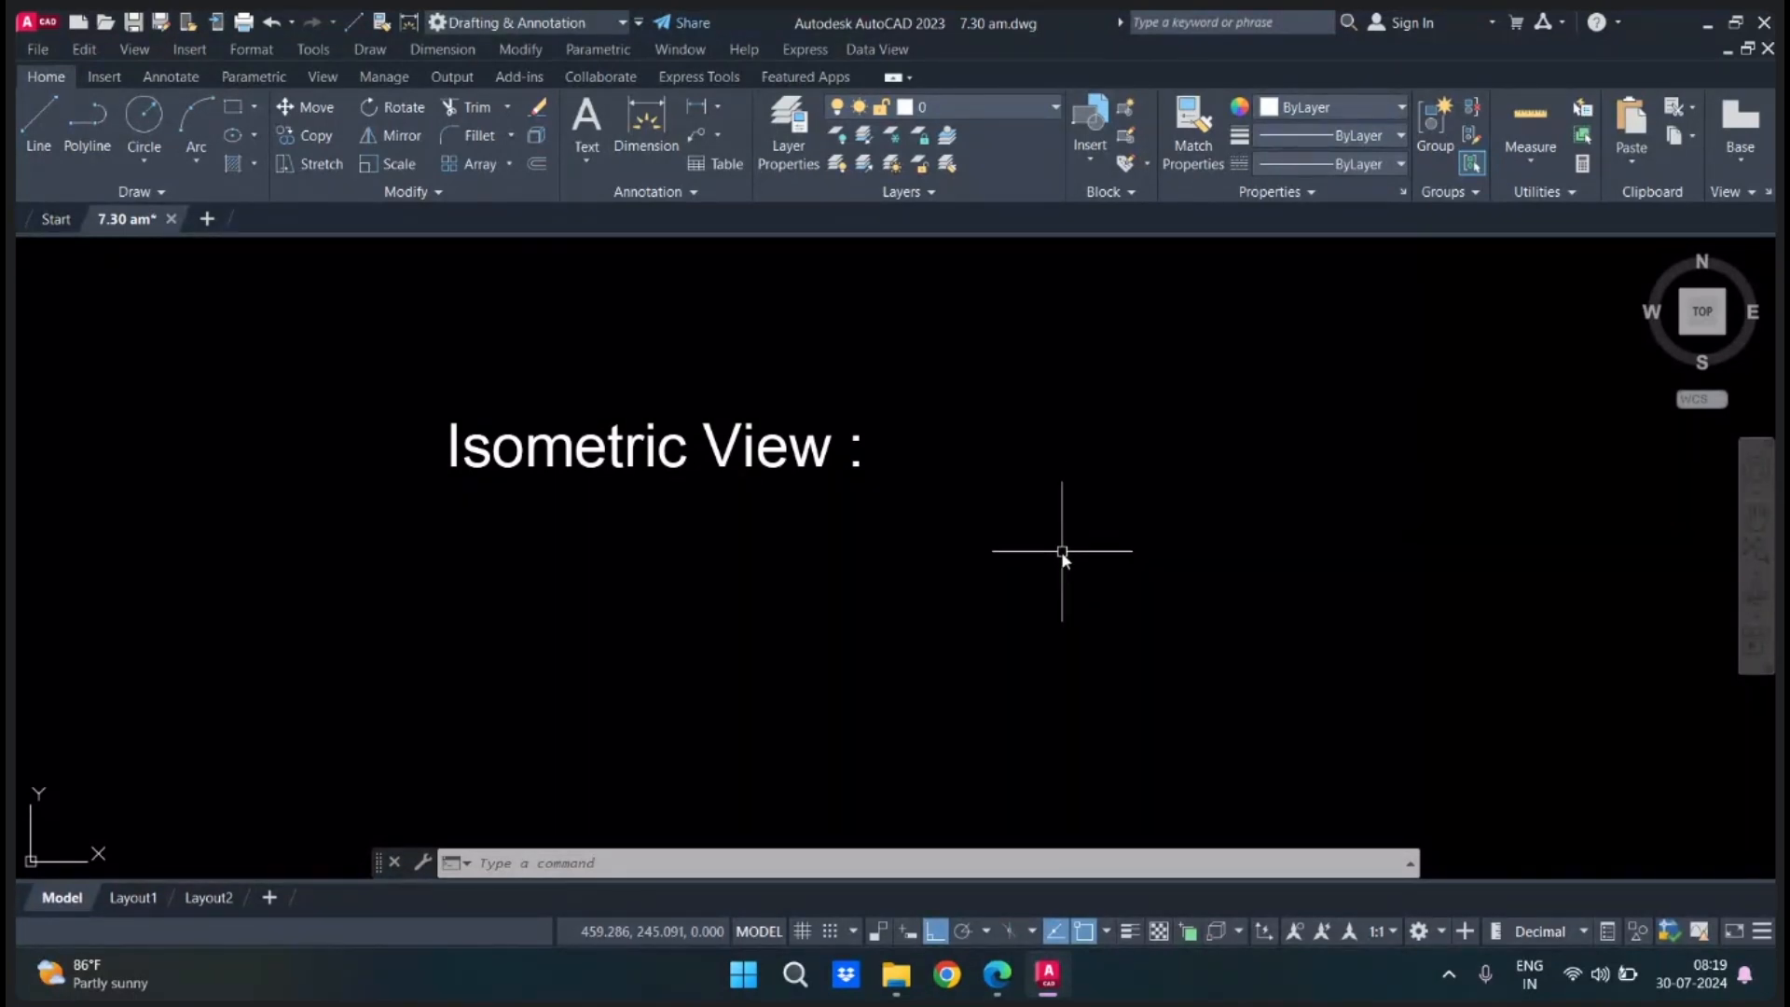
# Turn isometric drafting on with the left isoplane, and switch it off again.
pyautogui.click(1011, 935)
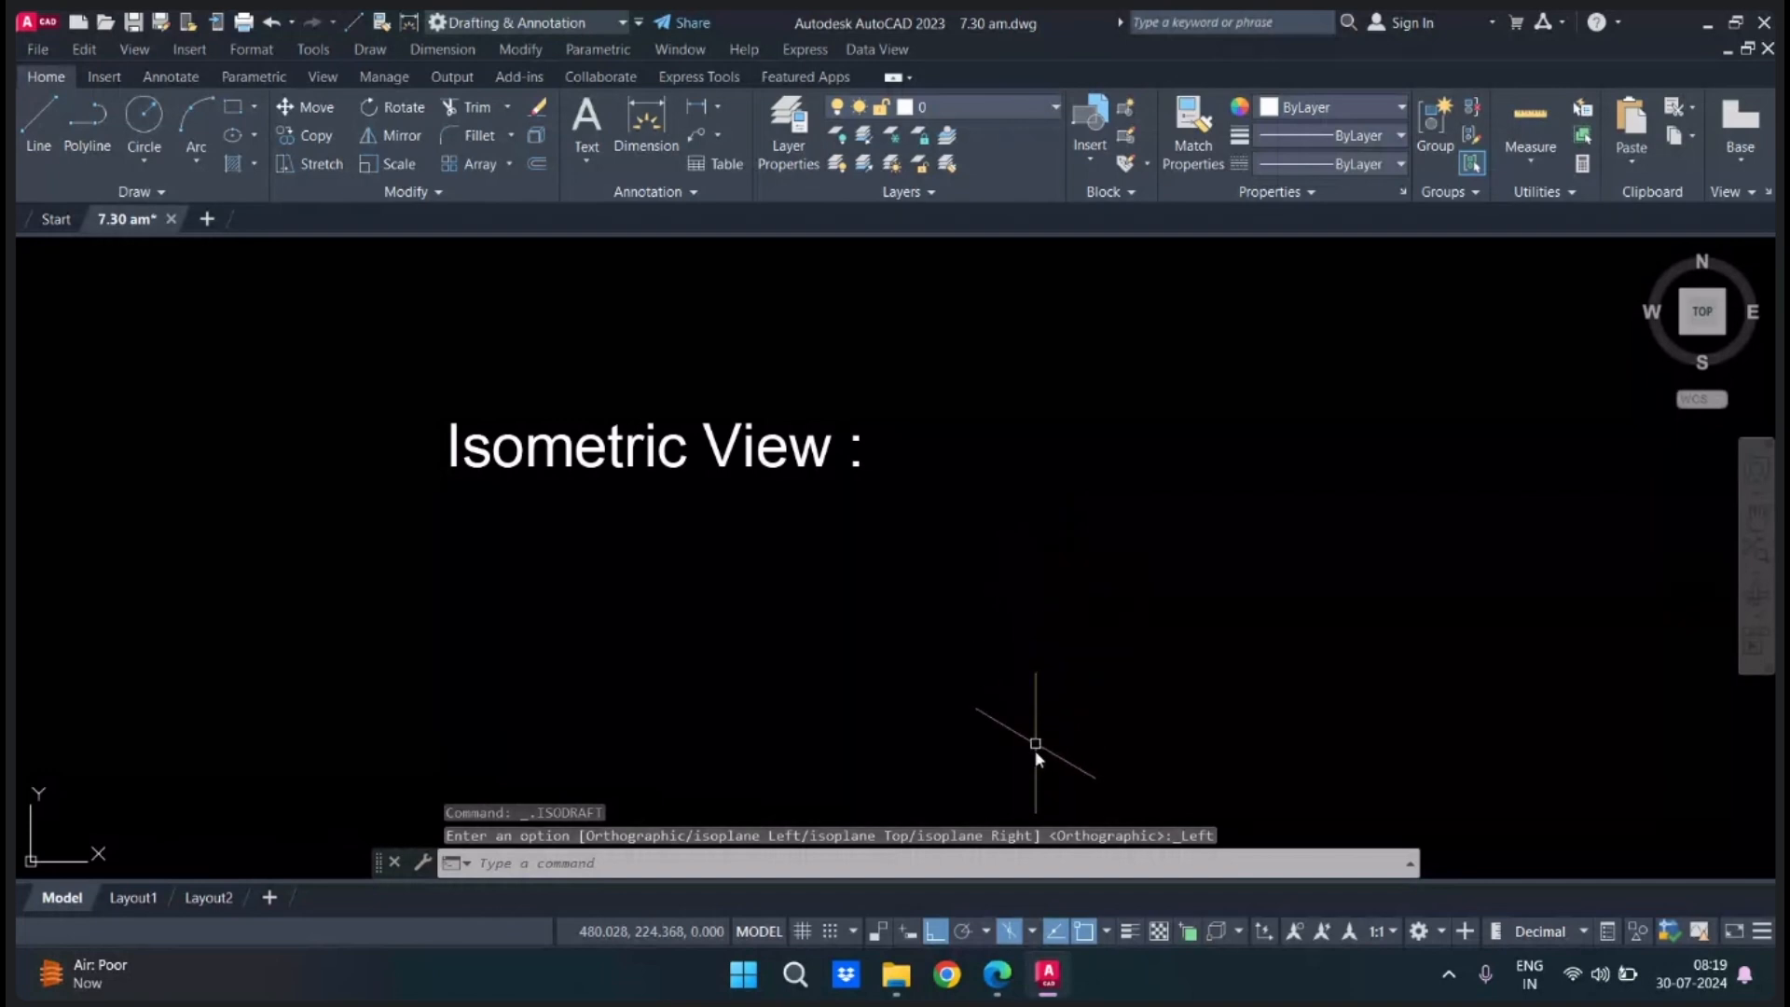
pyautogui.click(1011, 934)
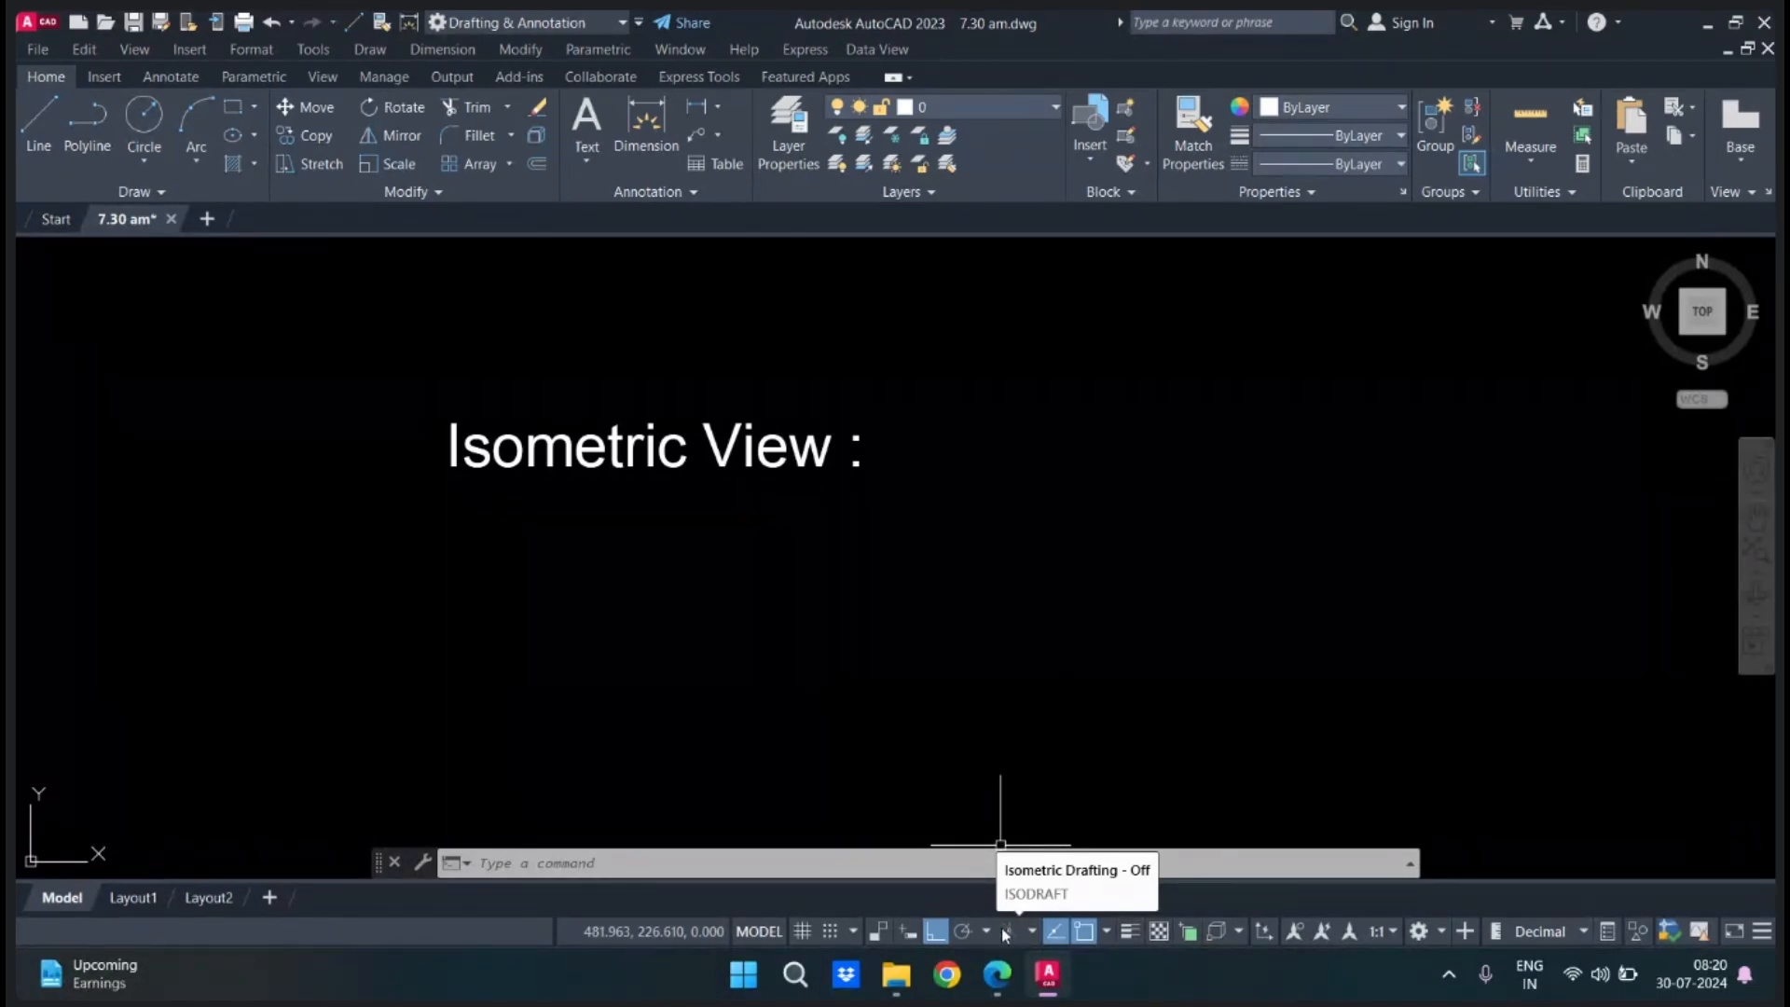
# Set the grid snap type to Isometric snap in the drafting settings, and check the setting once more.
pyautogui.rightClick(833, 933)
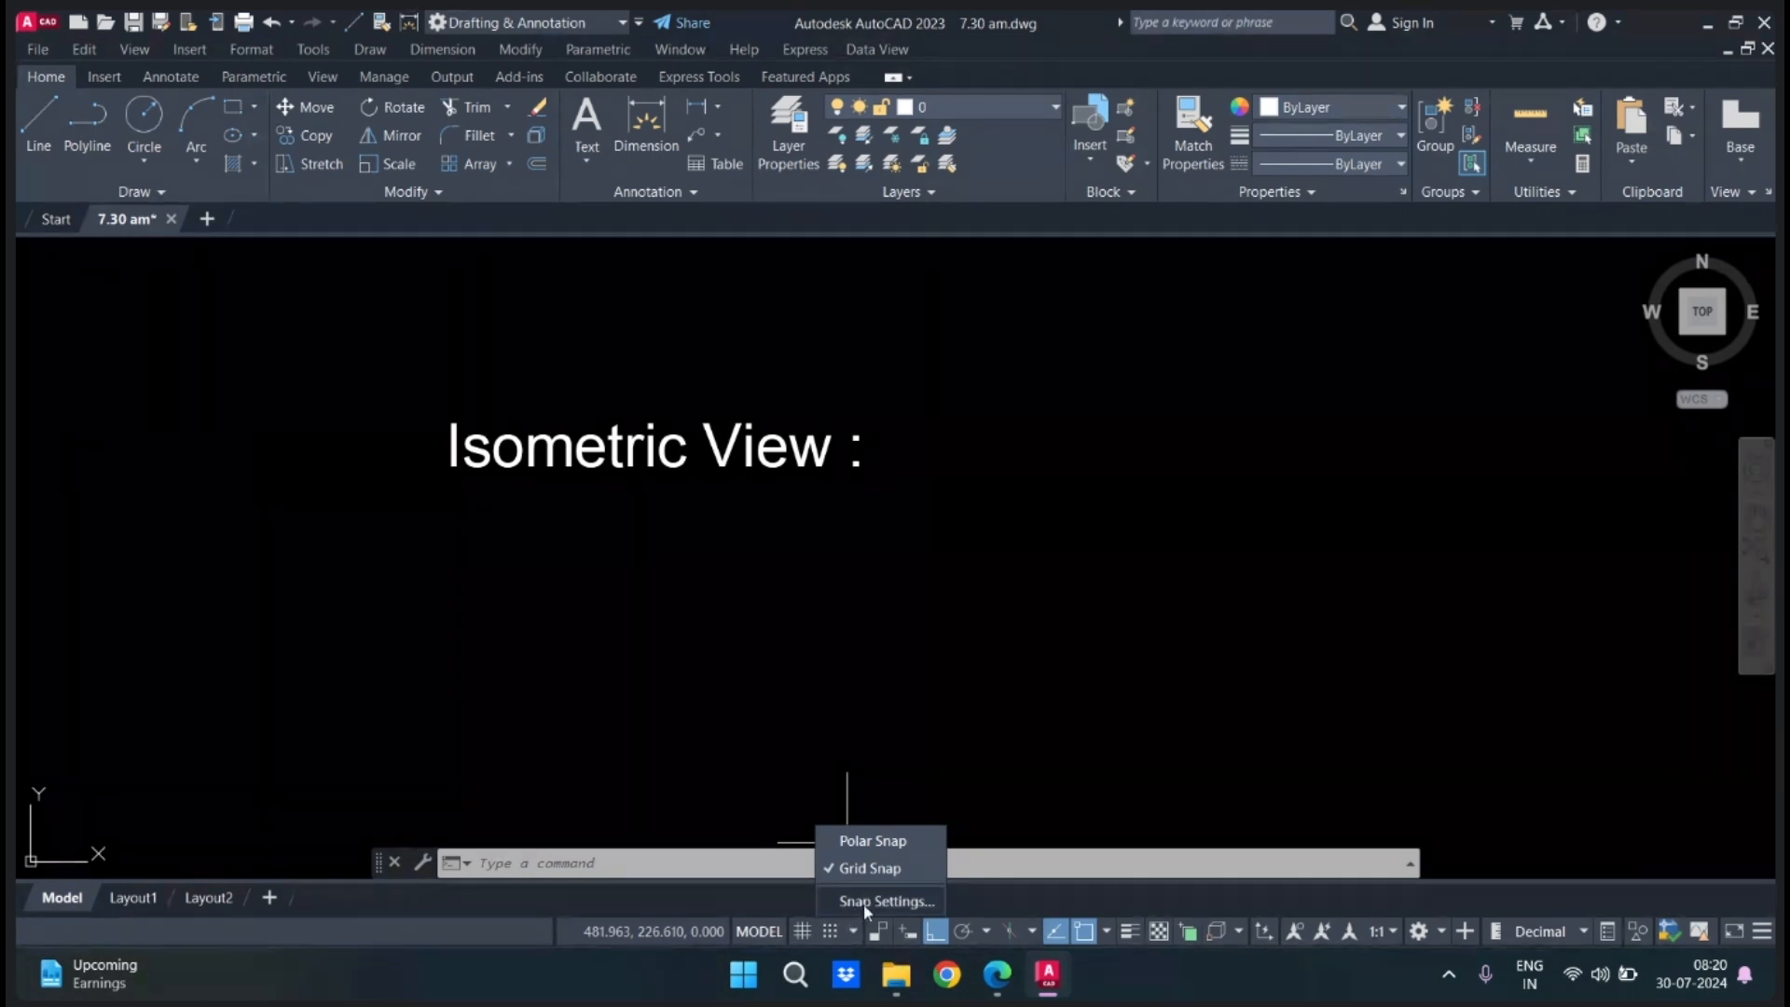
pyautogui.click(863, 902)
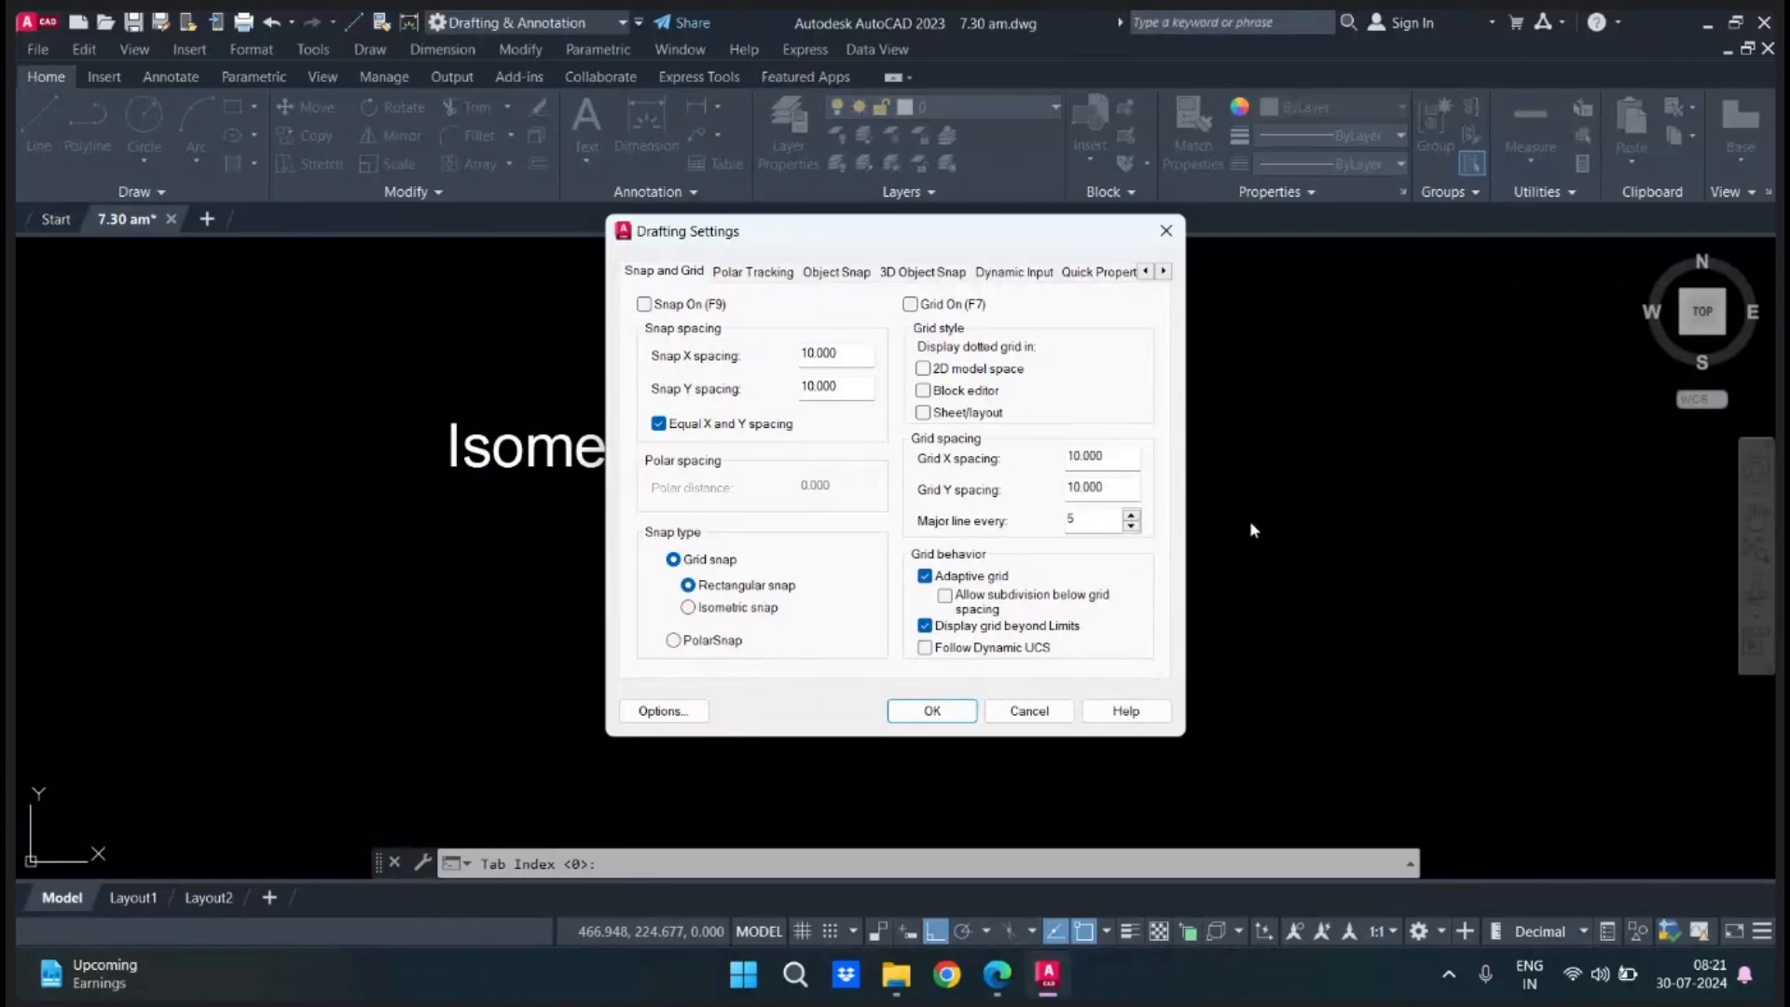
pyautogui.click(697, 611)
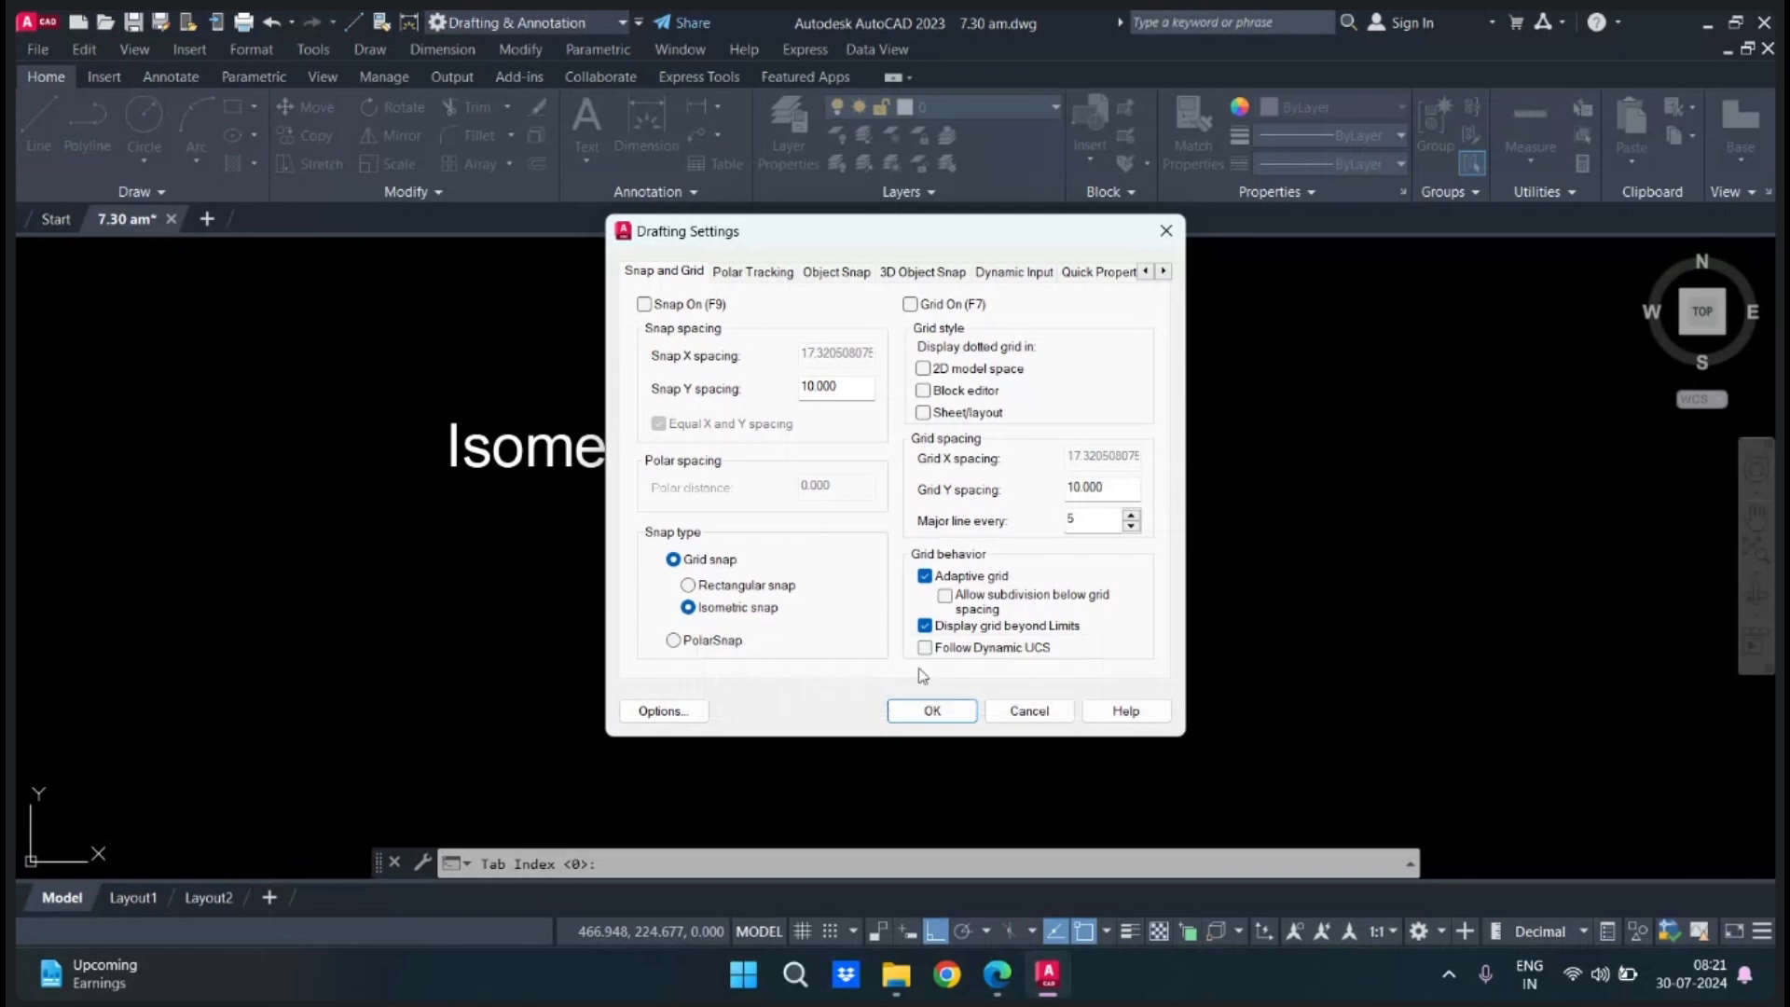
pyautogui.click(932, 711)
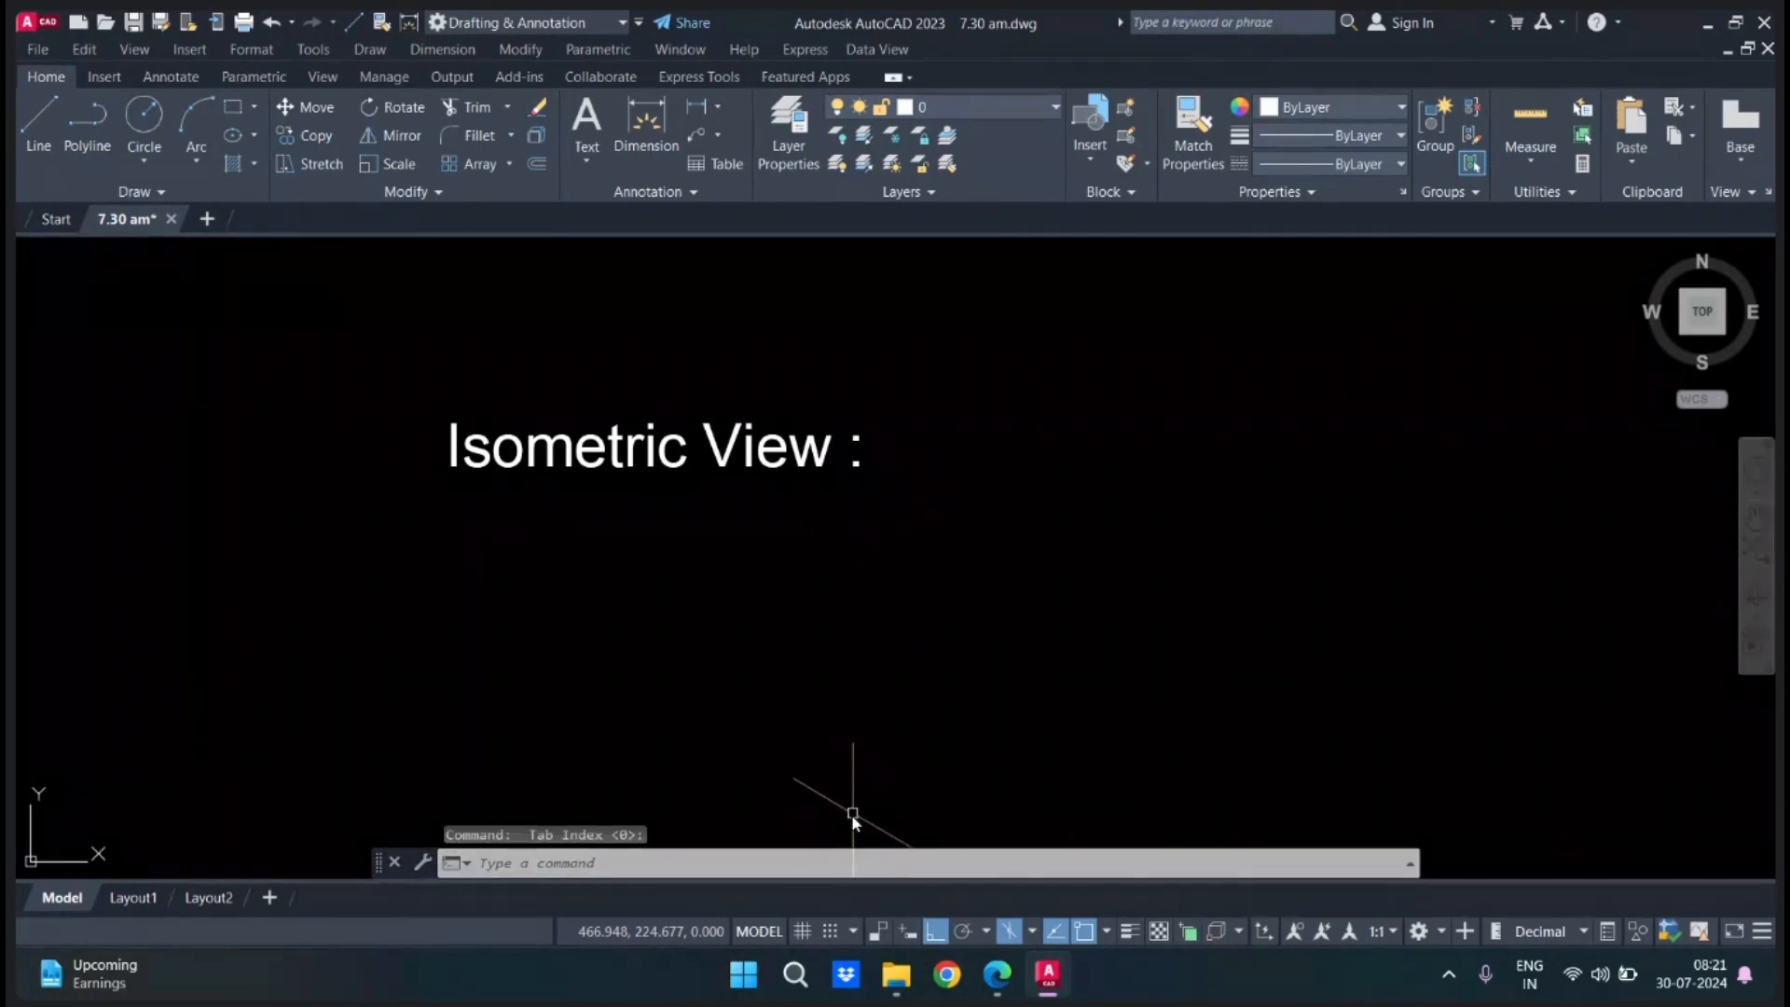
pyautogui.rightClick(832, 931)
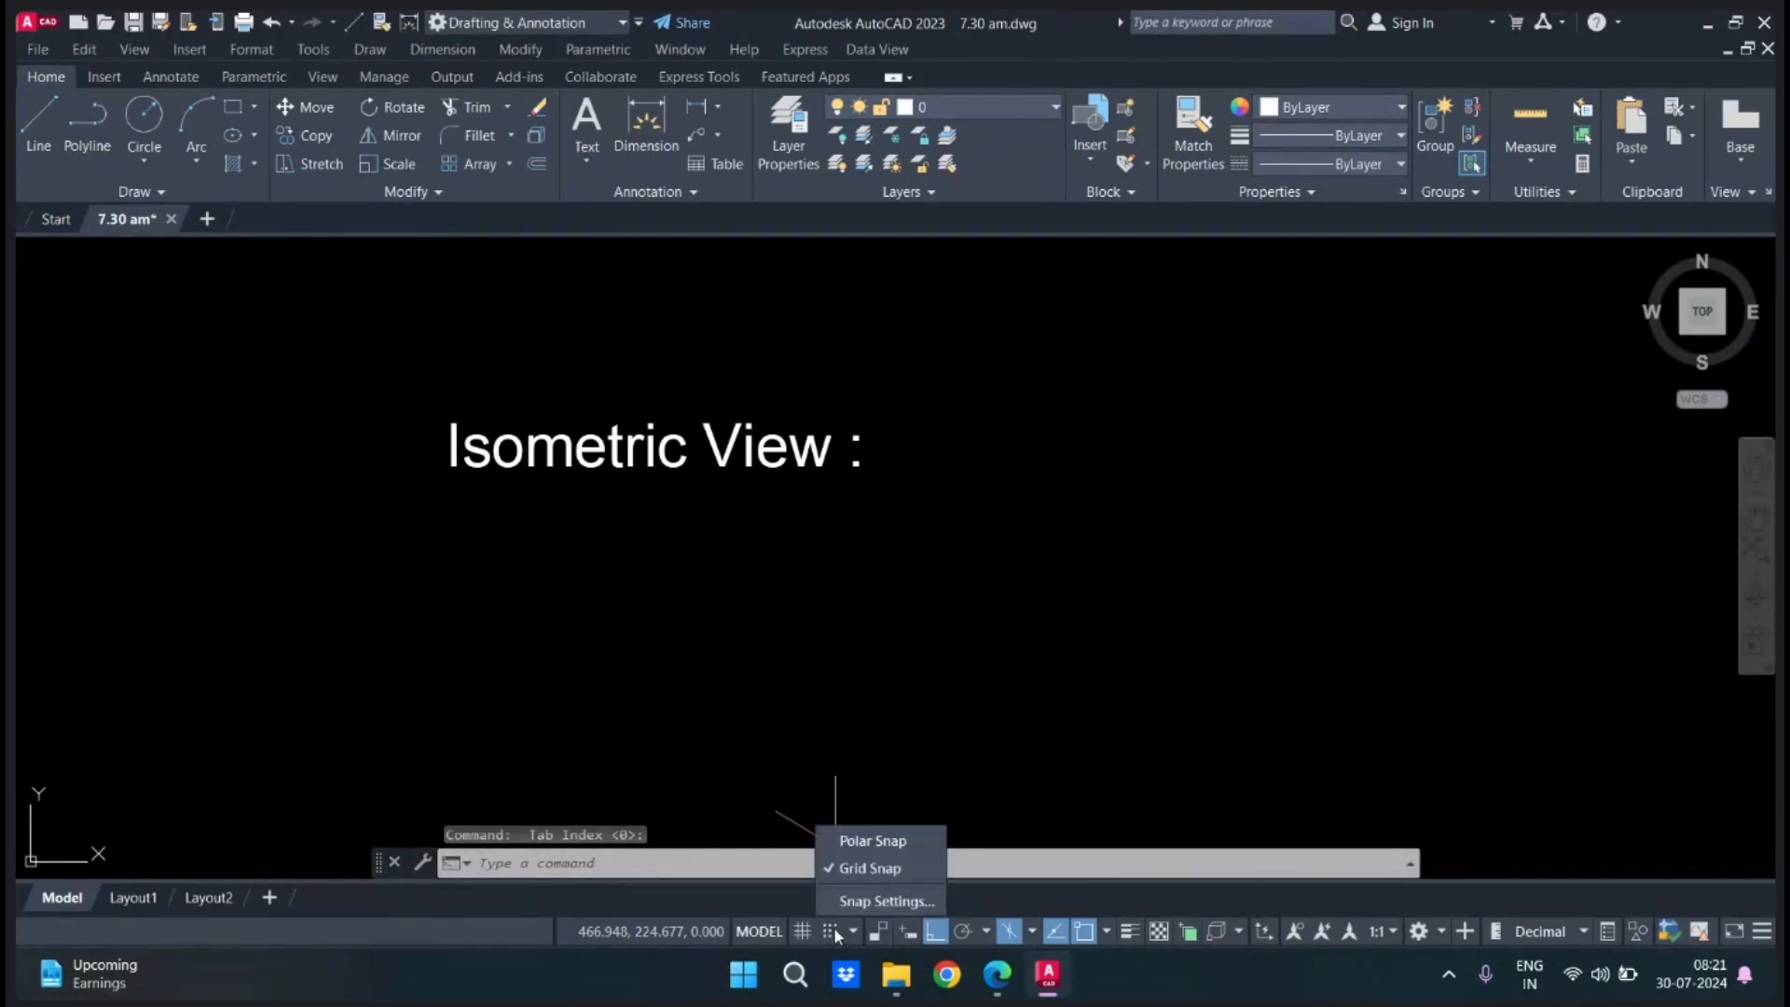
pyautogui.click(877, 902)
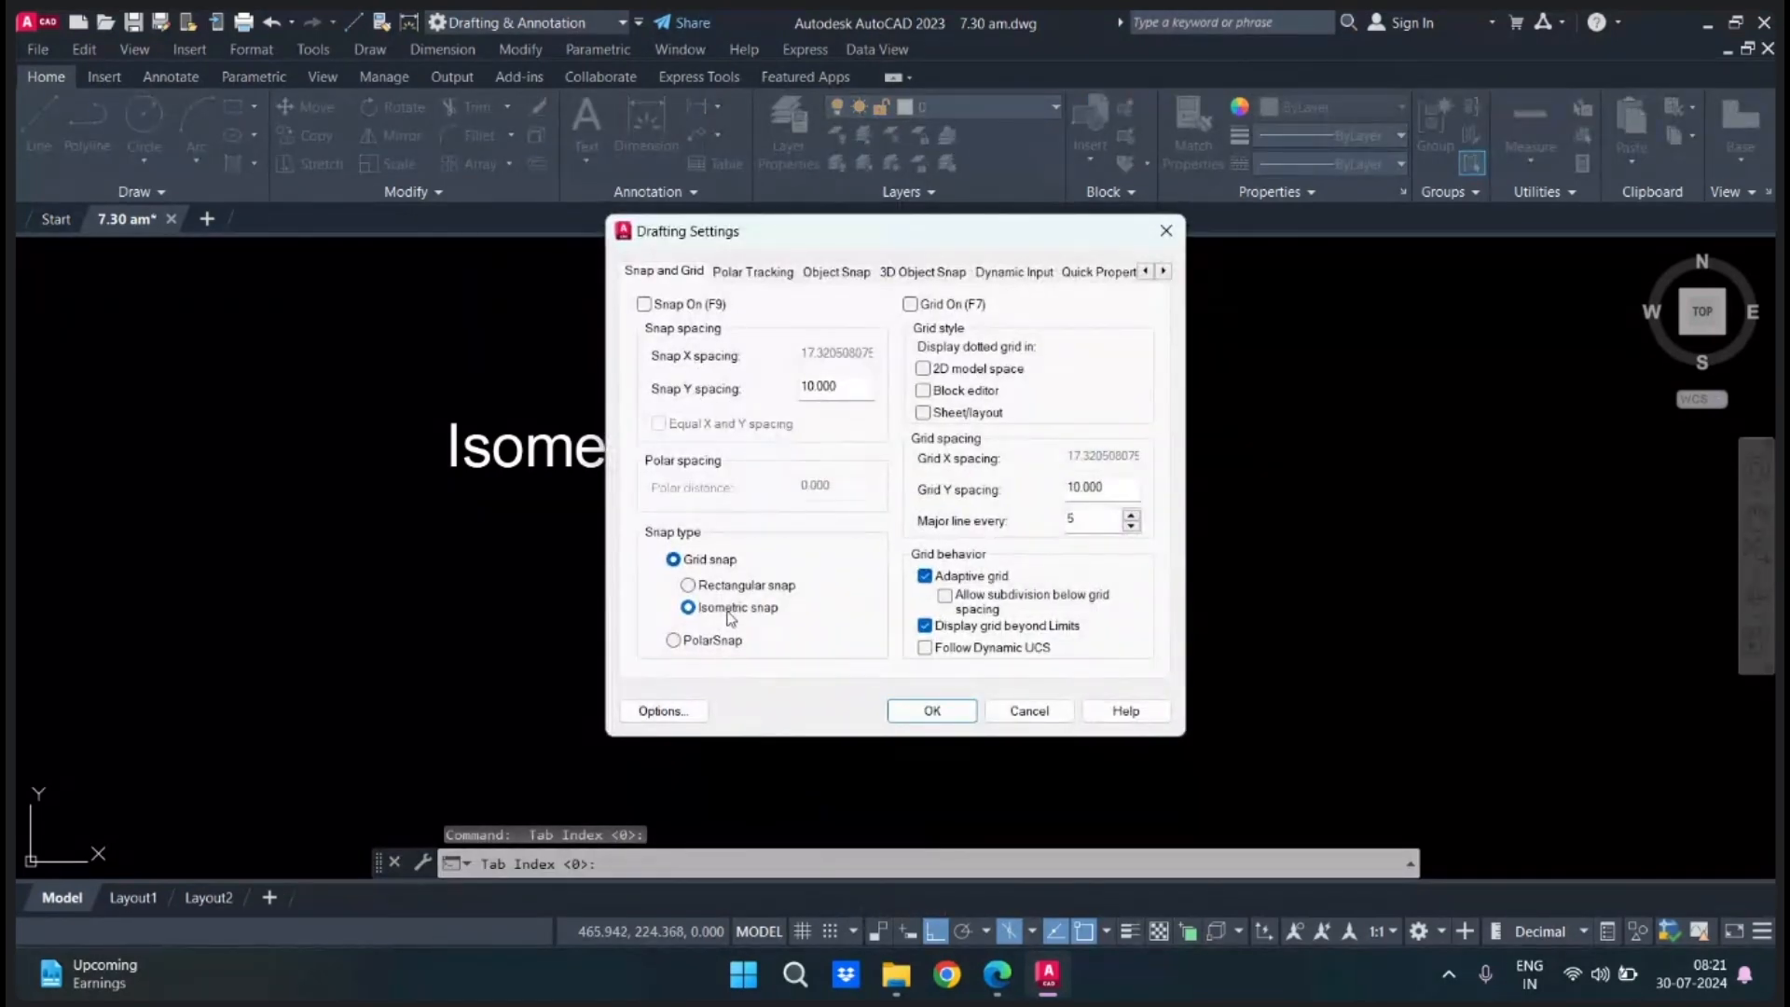
pyautogui.click(928, 711)
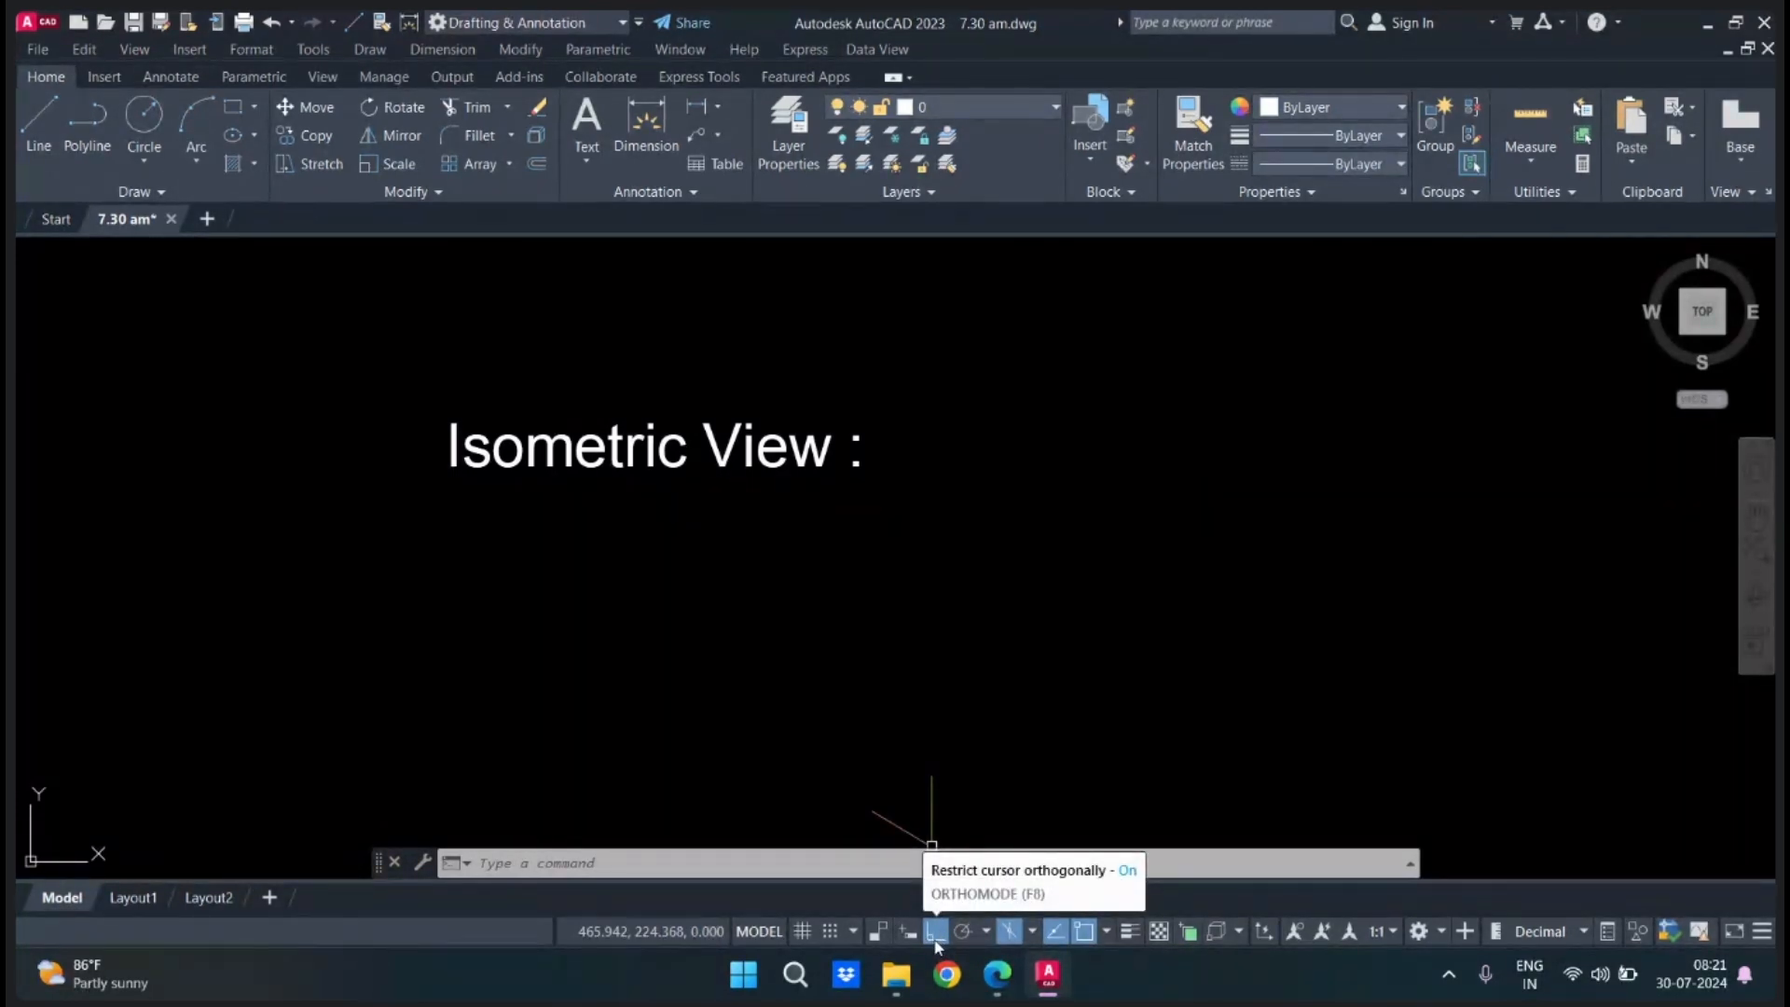
# Switch to the reference book's first Isometric View exercise, the cube with two R20 circles, and return to the AutoCAD drawing.
pyautogui.moveTo(923, 659); pyautogui.dragTo(811, 645, button='middle')
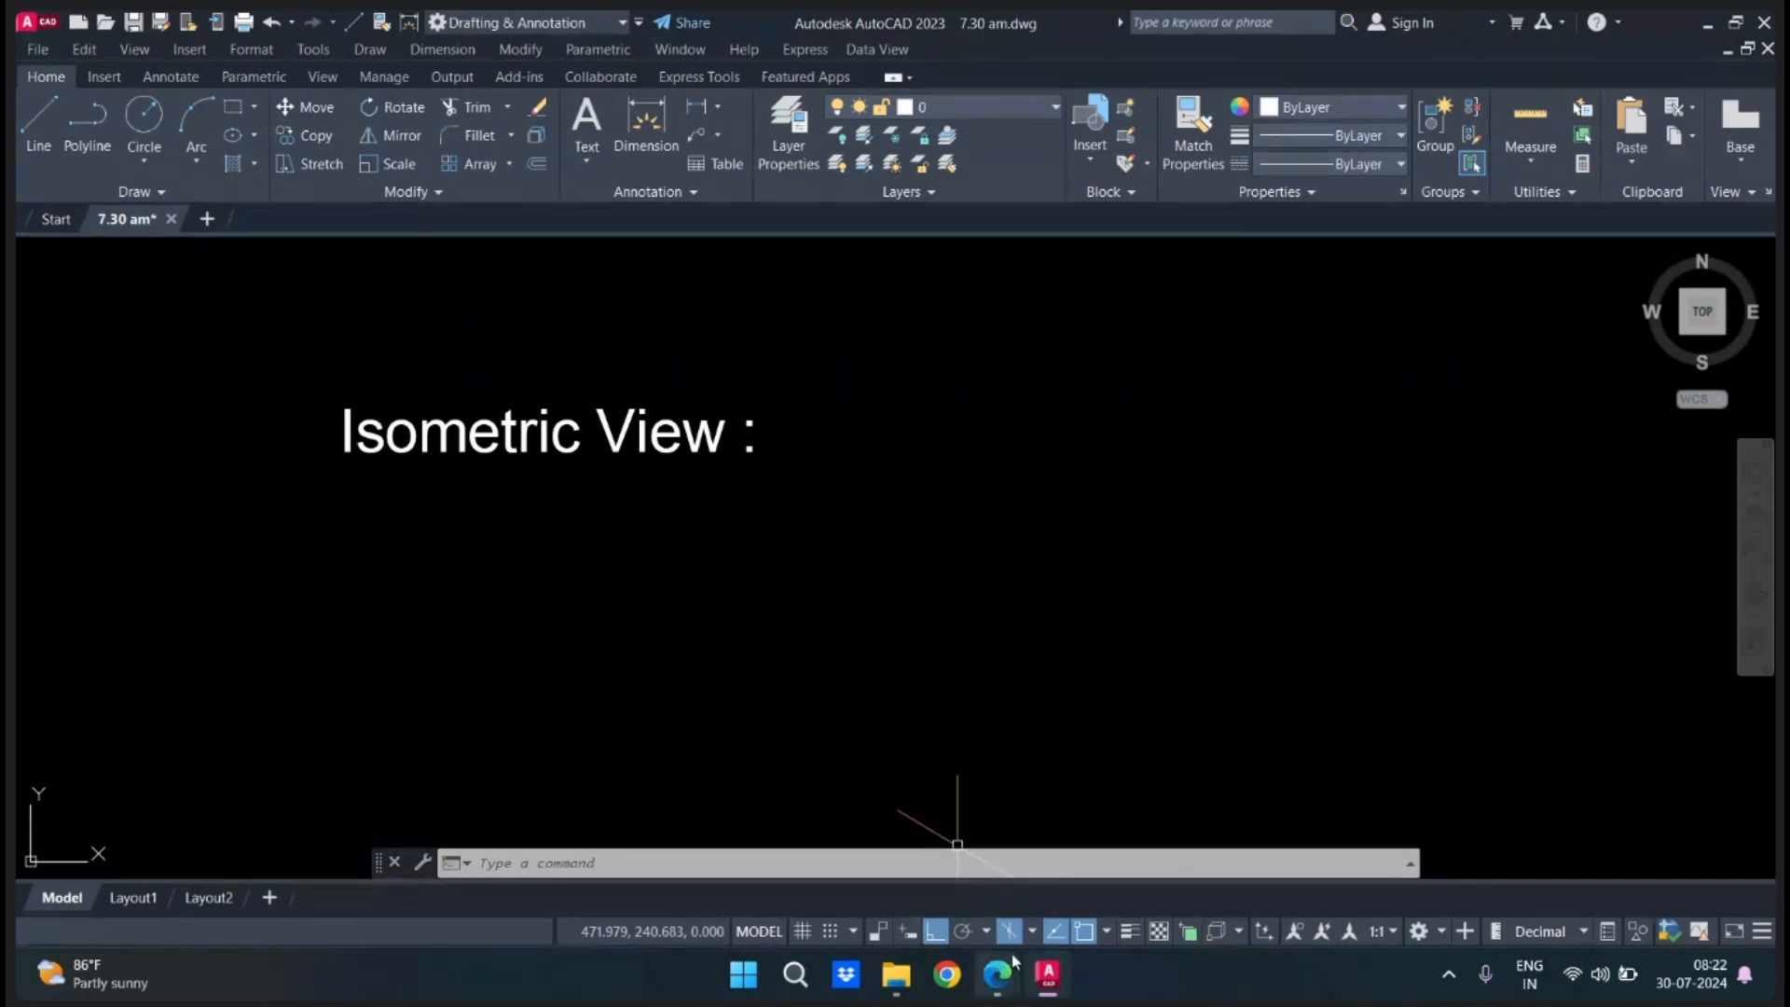
pyautogui.moveTo(1000, 975)
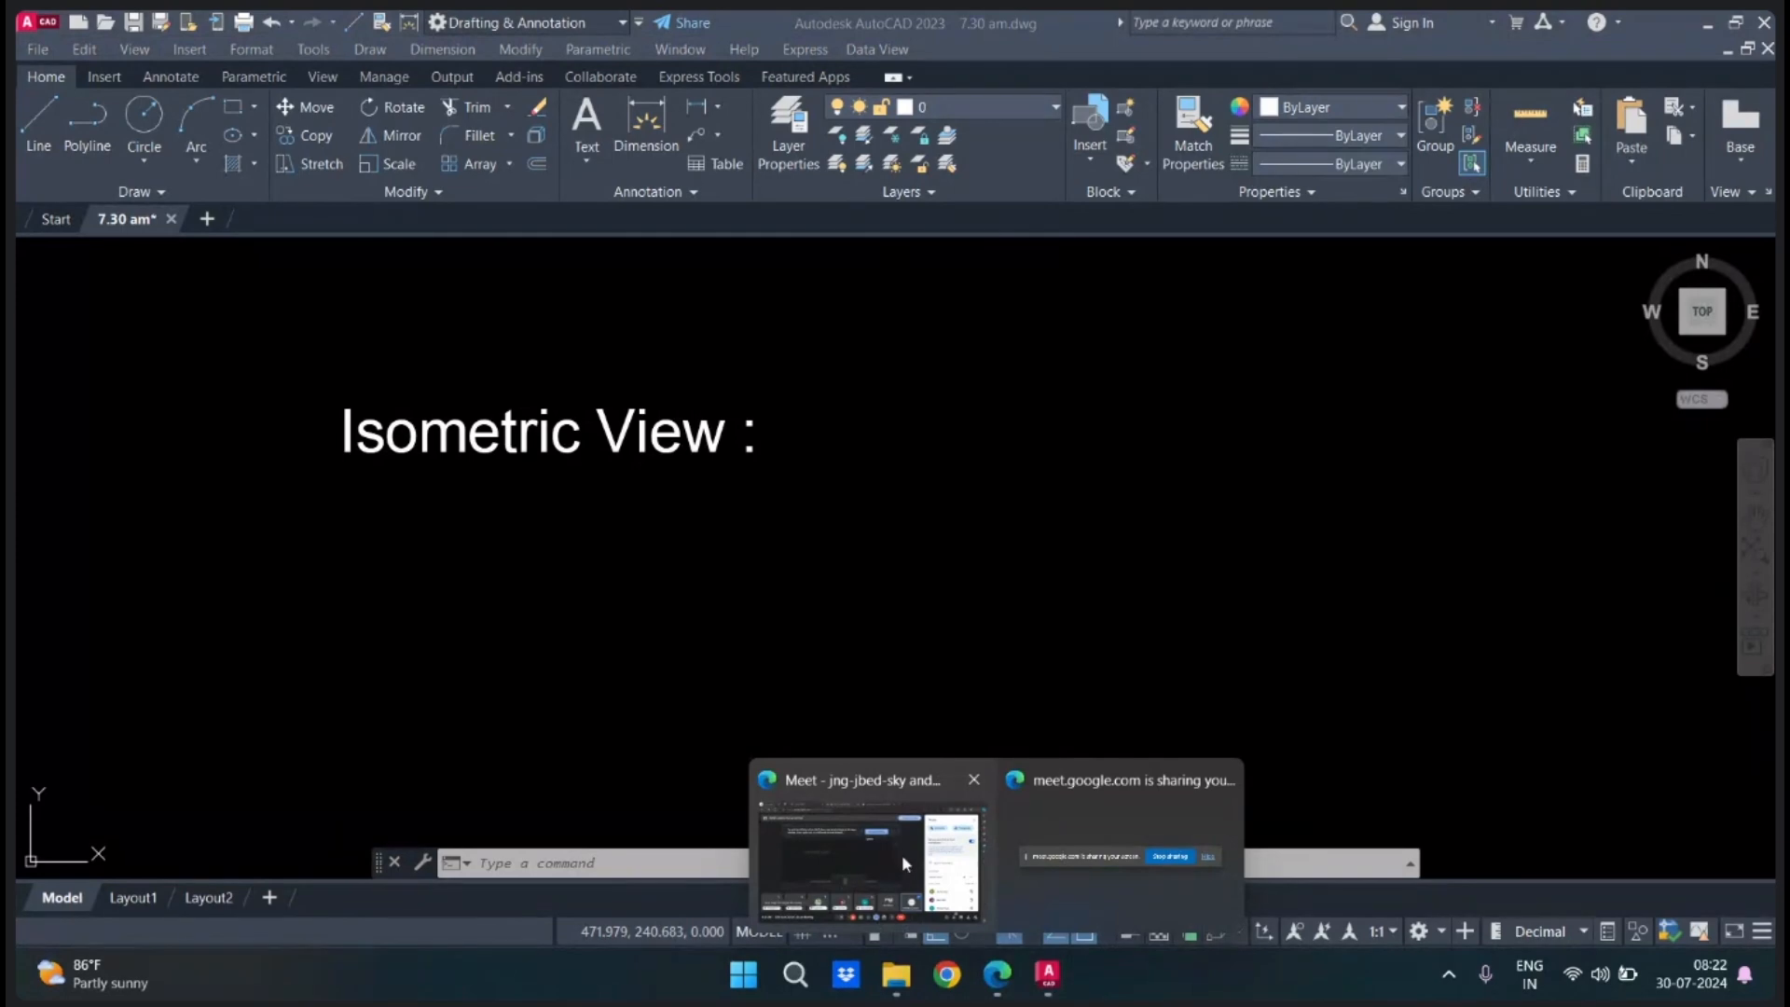
pyautogui.click(903, 854)
pyautogui.click(935, 29)
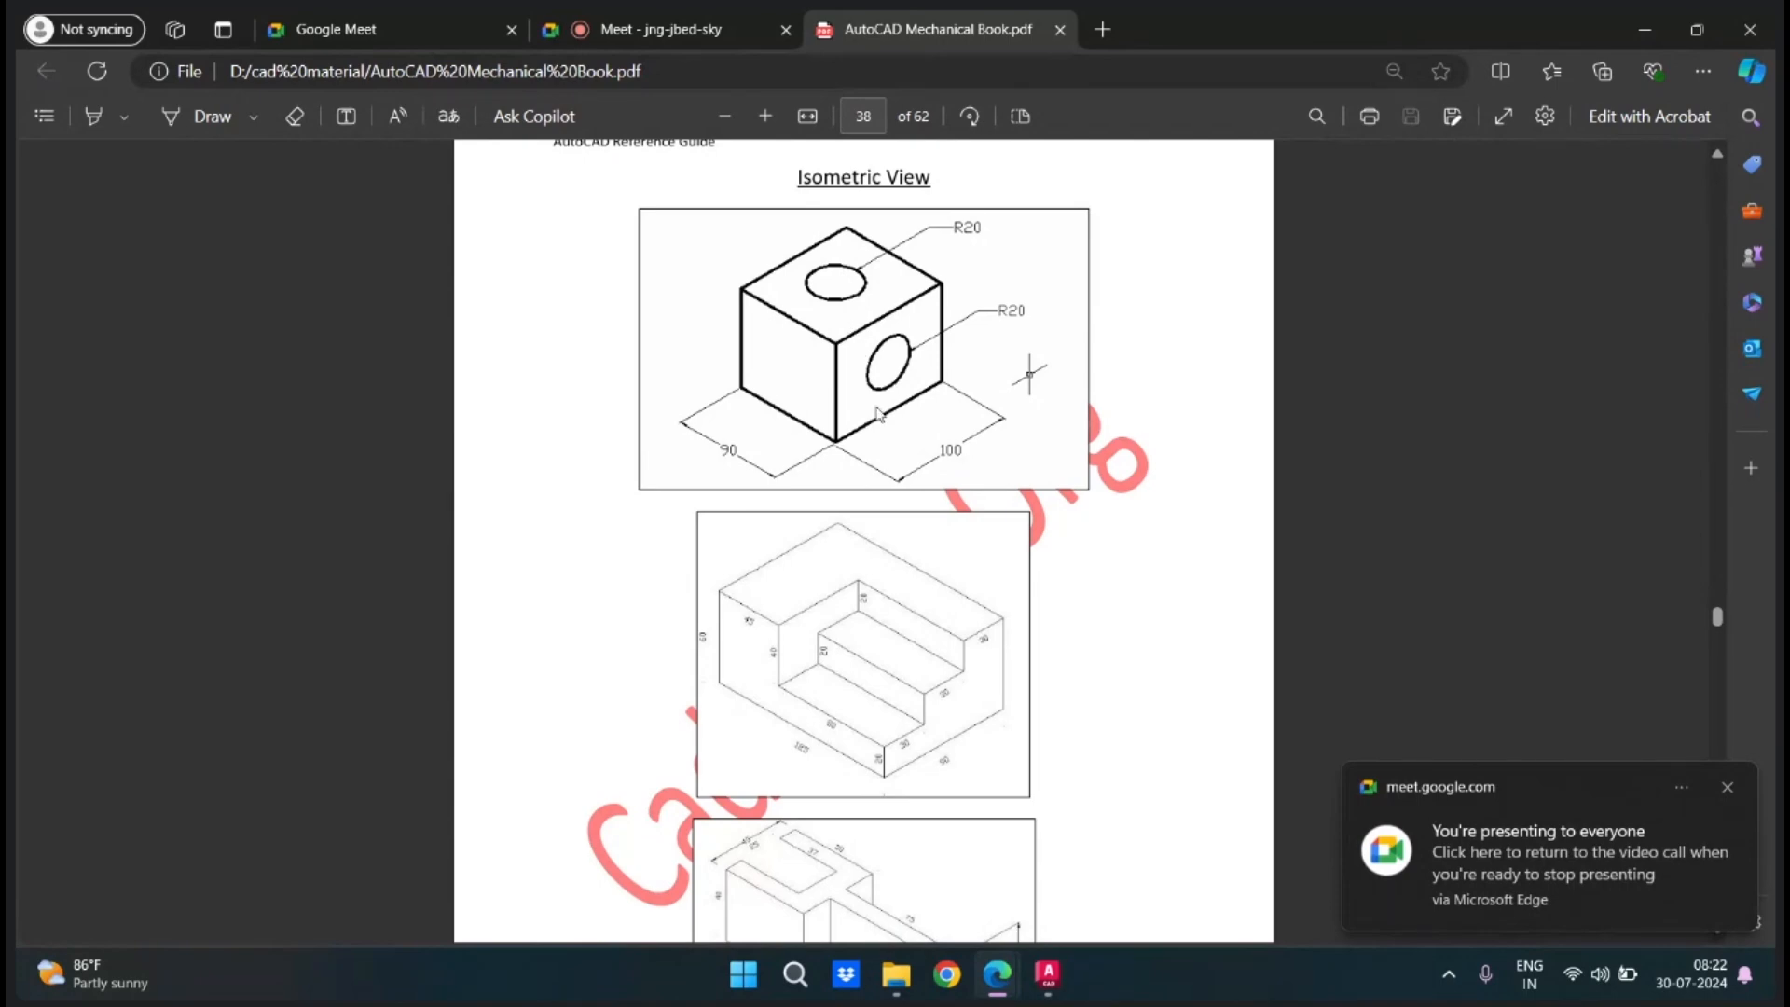
pyautogui.click(1049, 974)
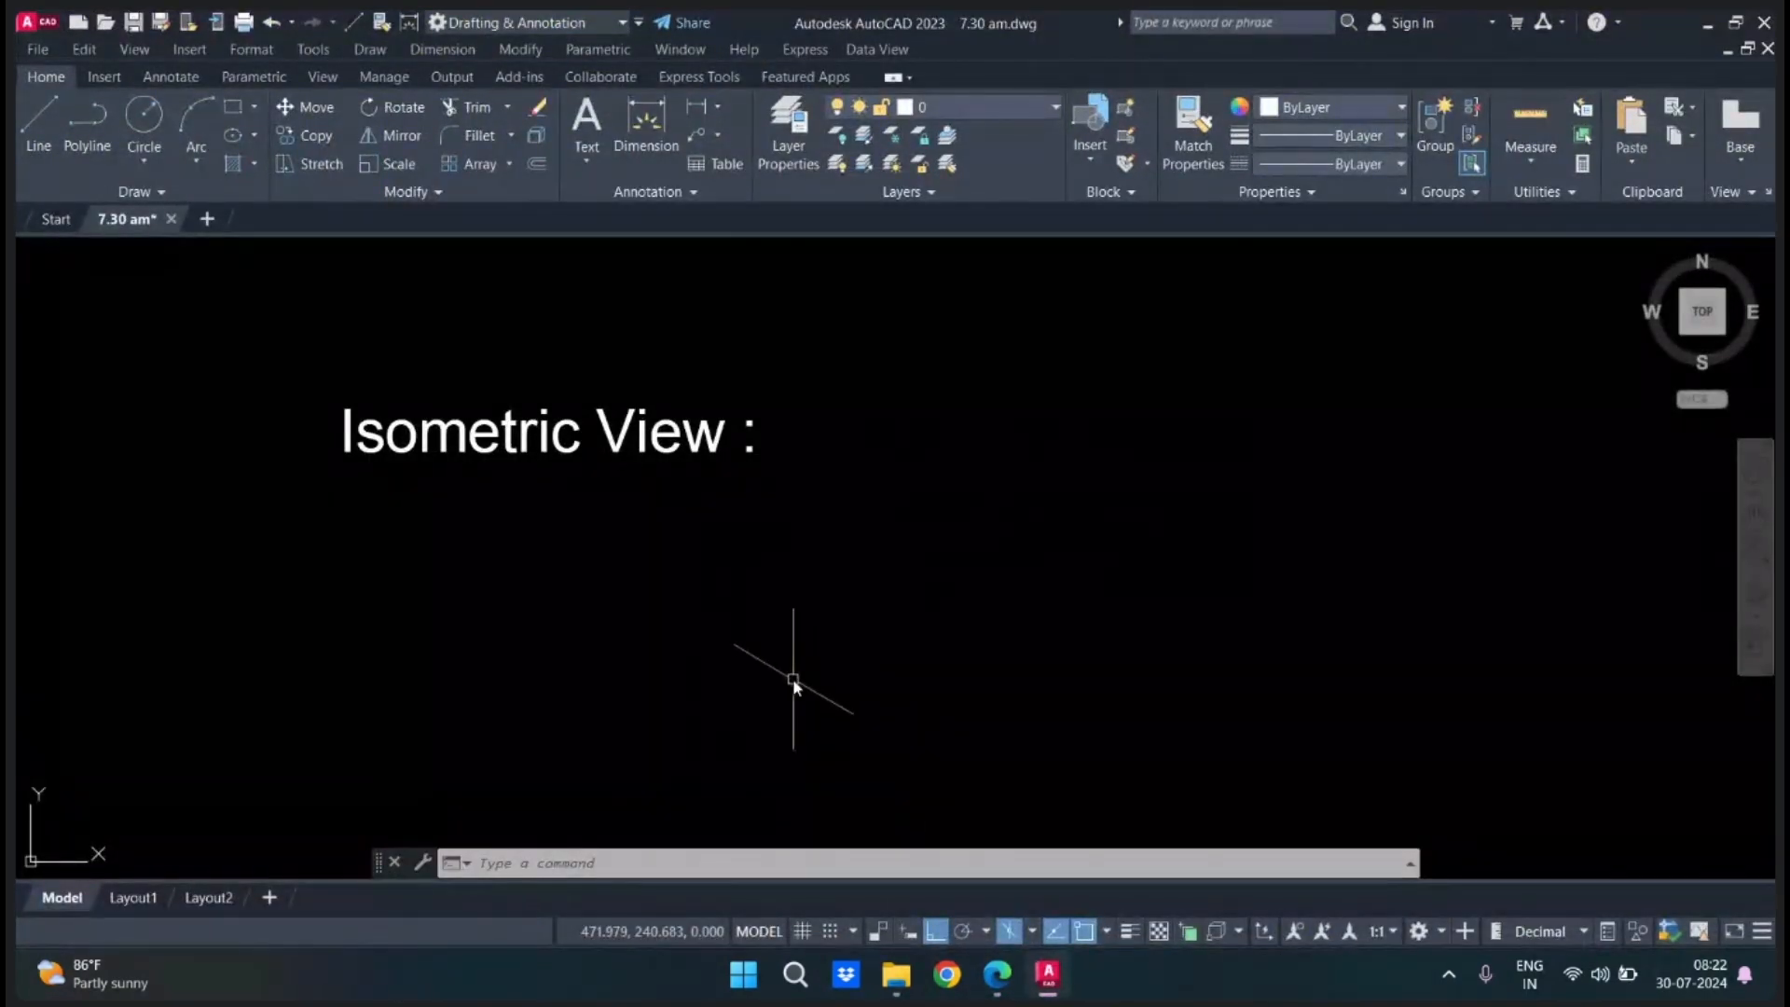
# Draw the cube's left face beside the Isometric View title as a closed outline of 5-unit lines on the left isoplane.
pyautogui.write('l')
pyautogui.press('Return')
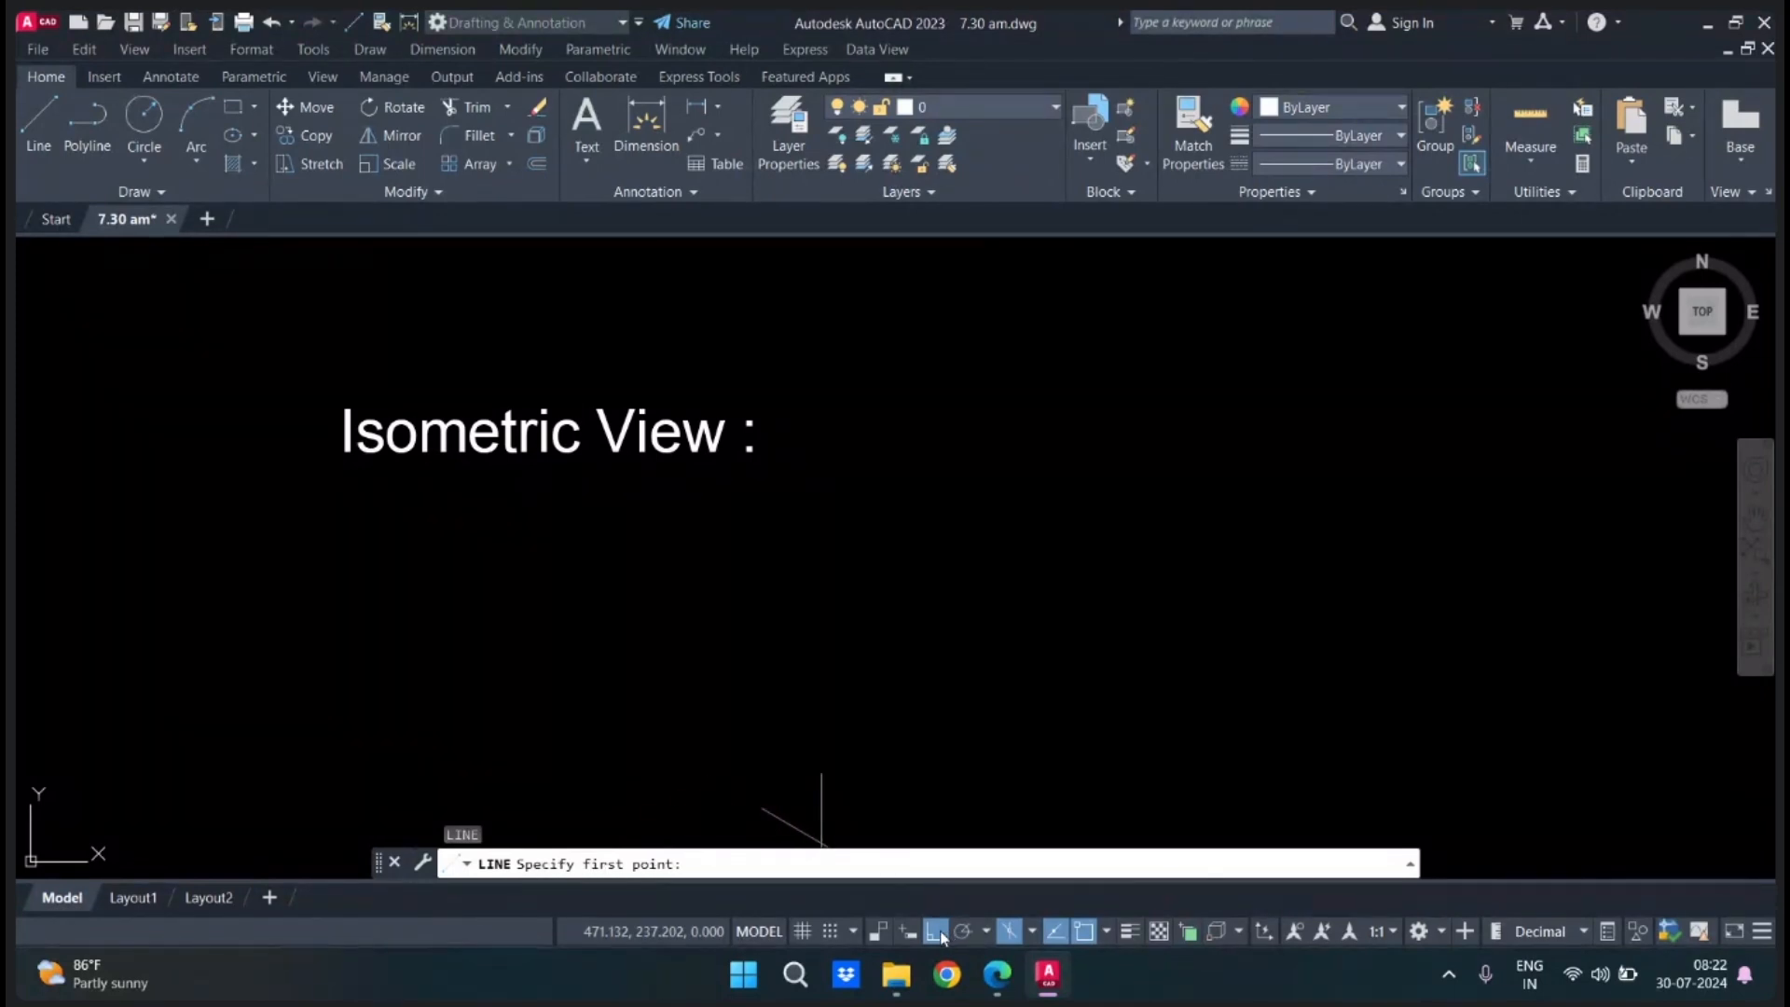
pyautogui.click(930, 446)
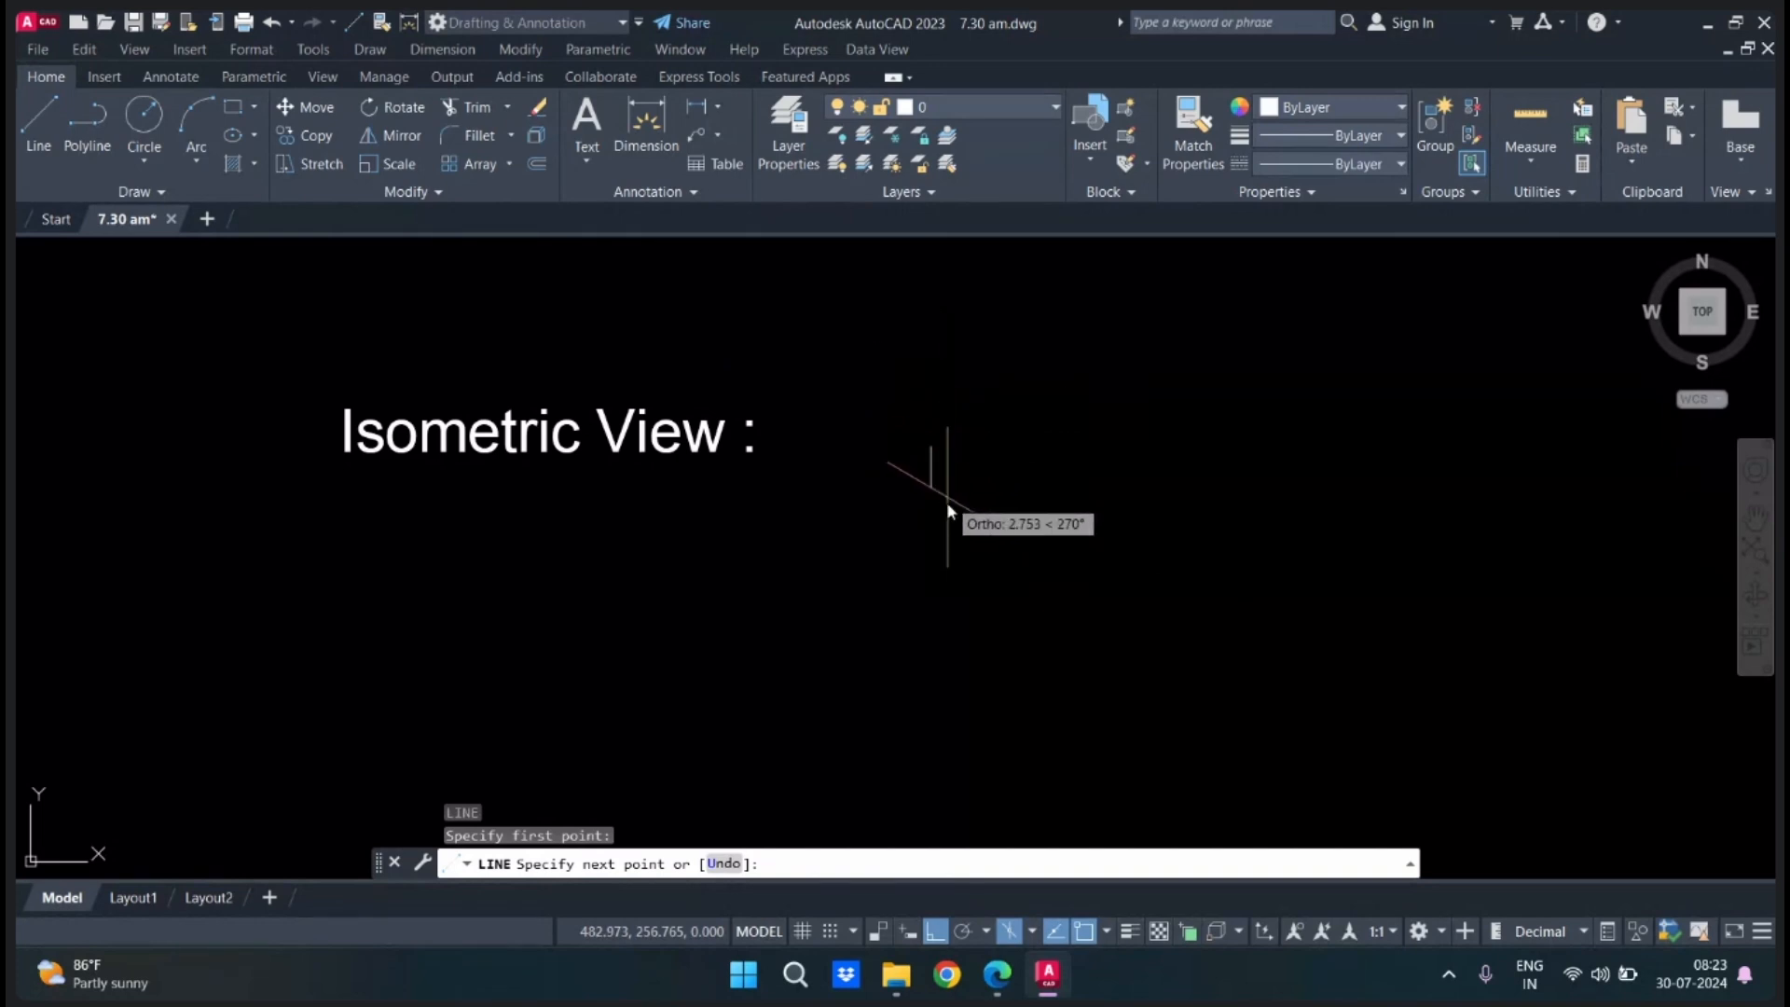
pyautogui.moveTo(932, 505); pyautogui.dragTo(927, 652, button='middle')
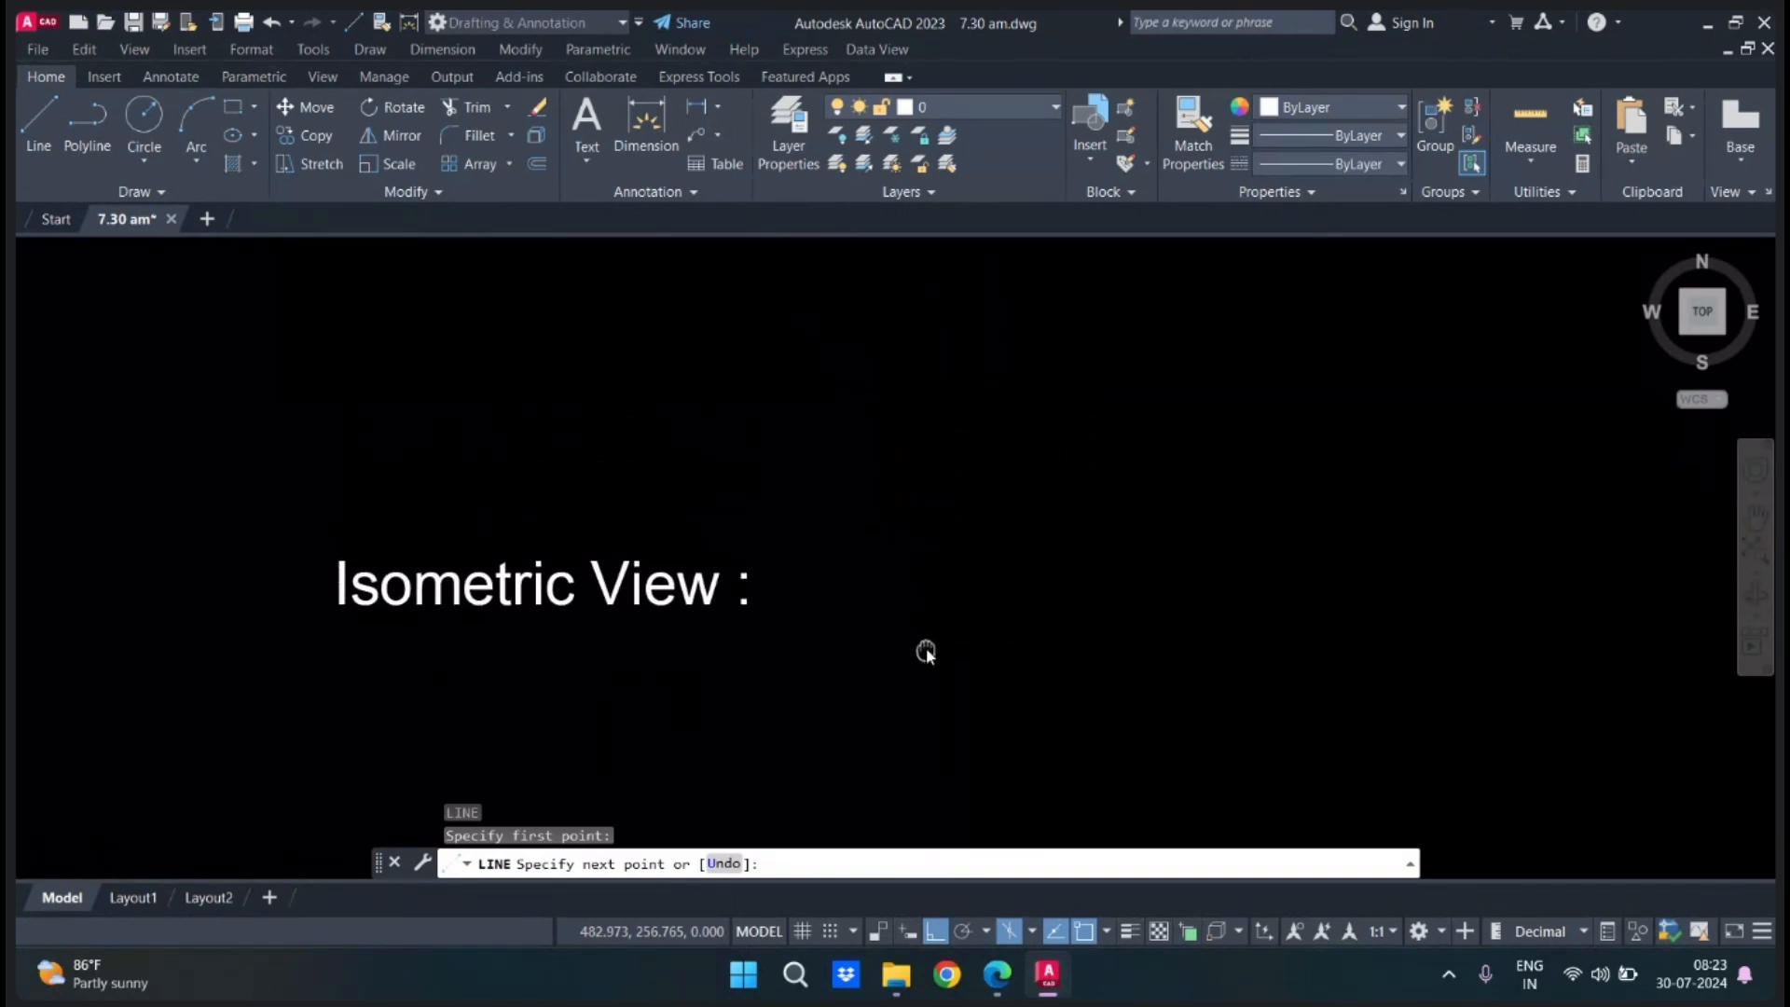
pyautogui.write('5')
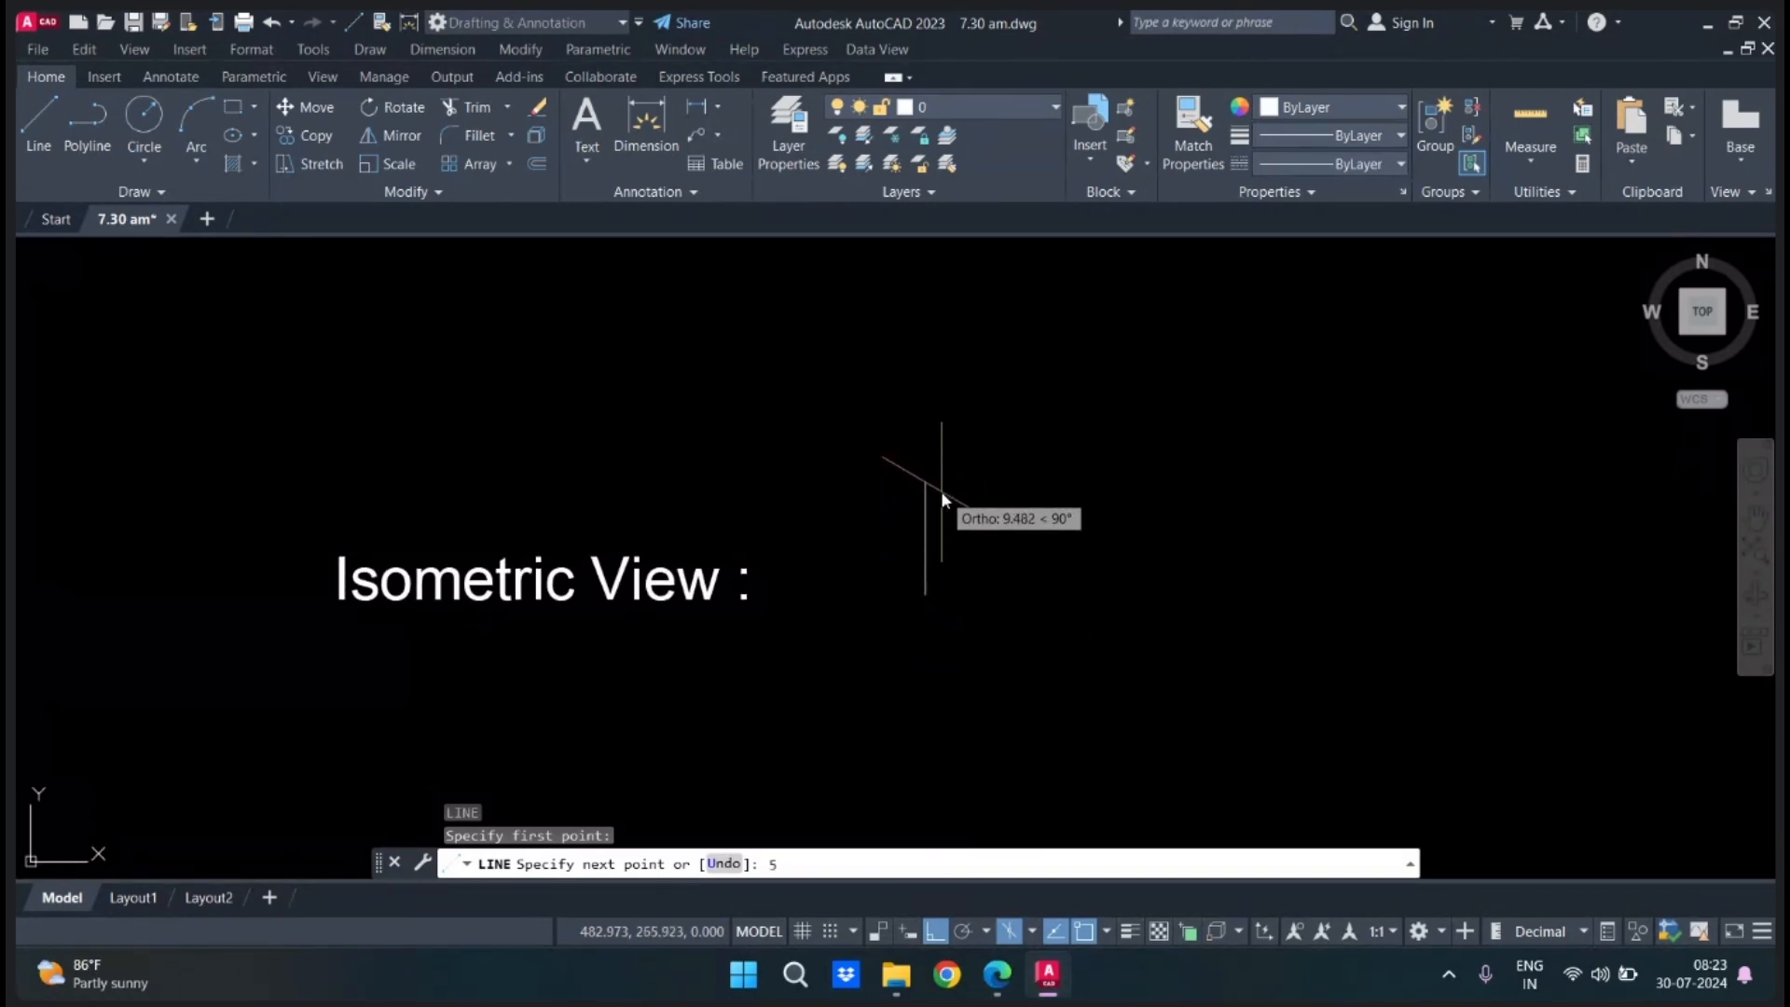
pyautogui.press('Return')
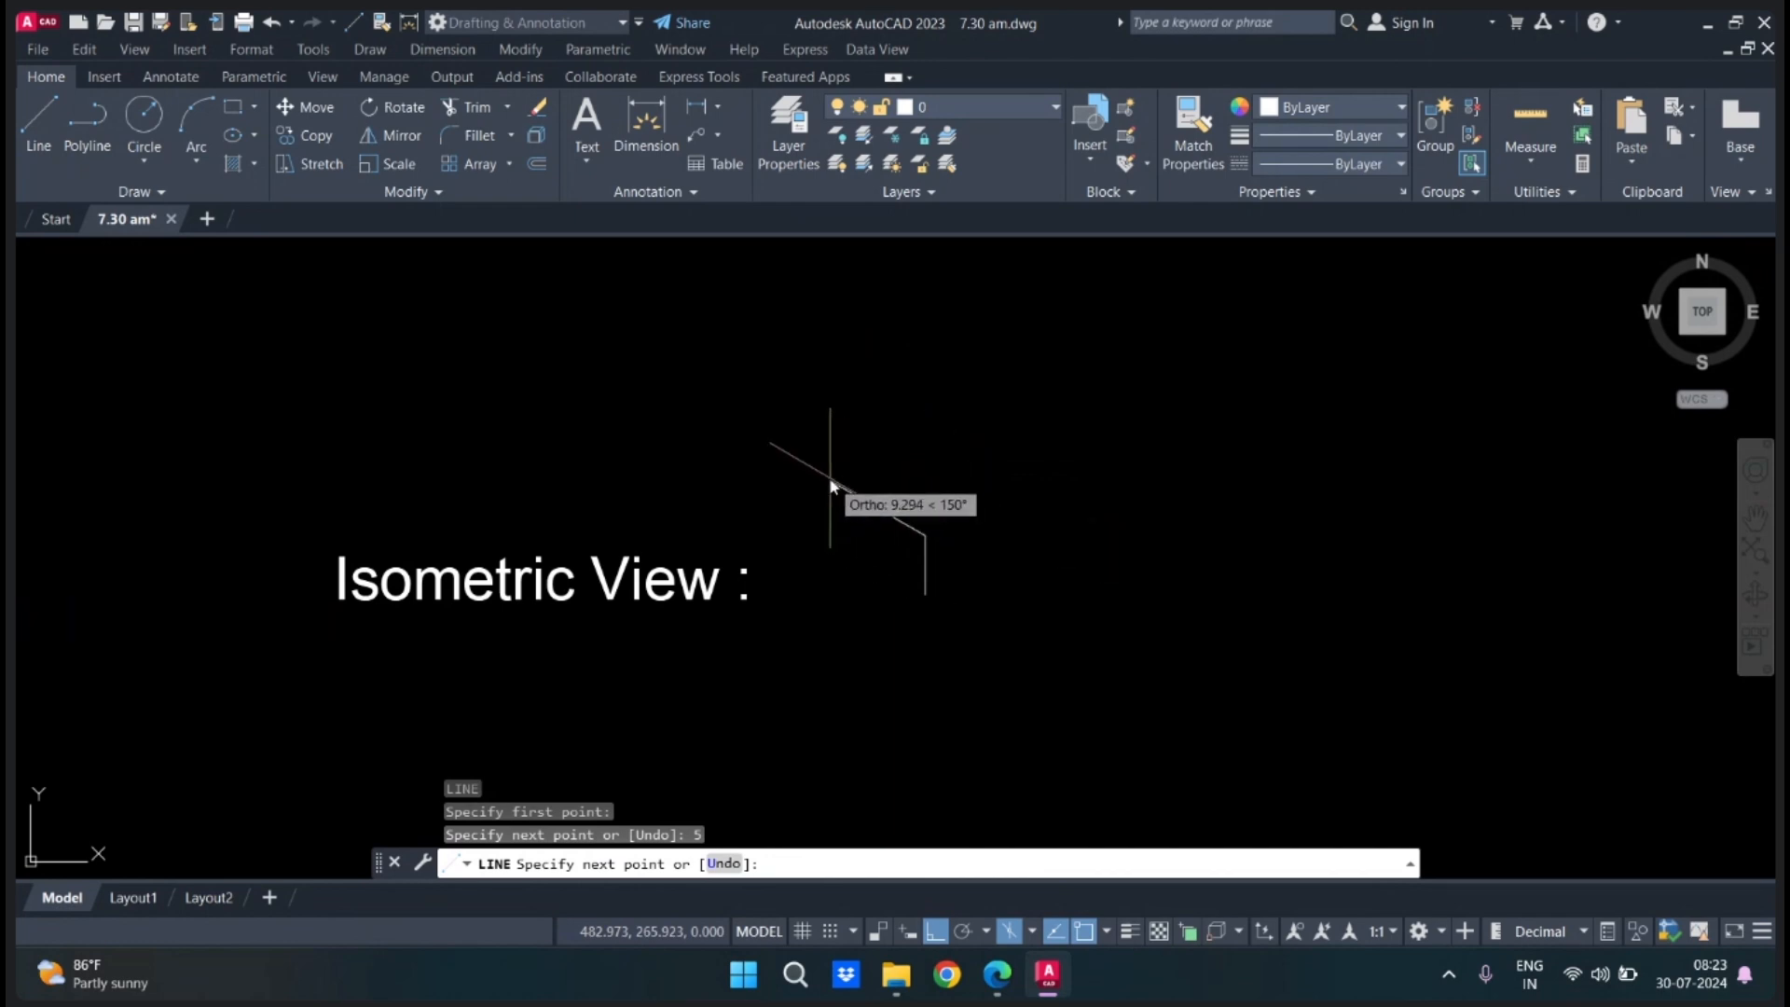
pyautogui.press('Return')
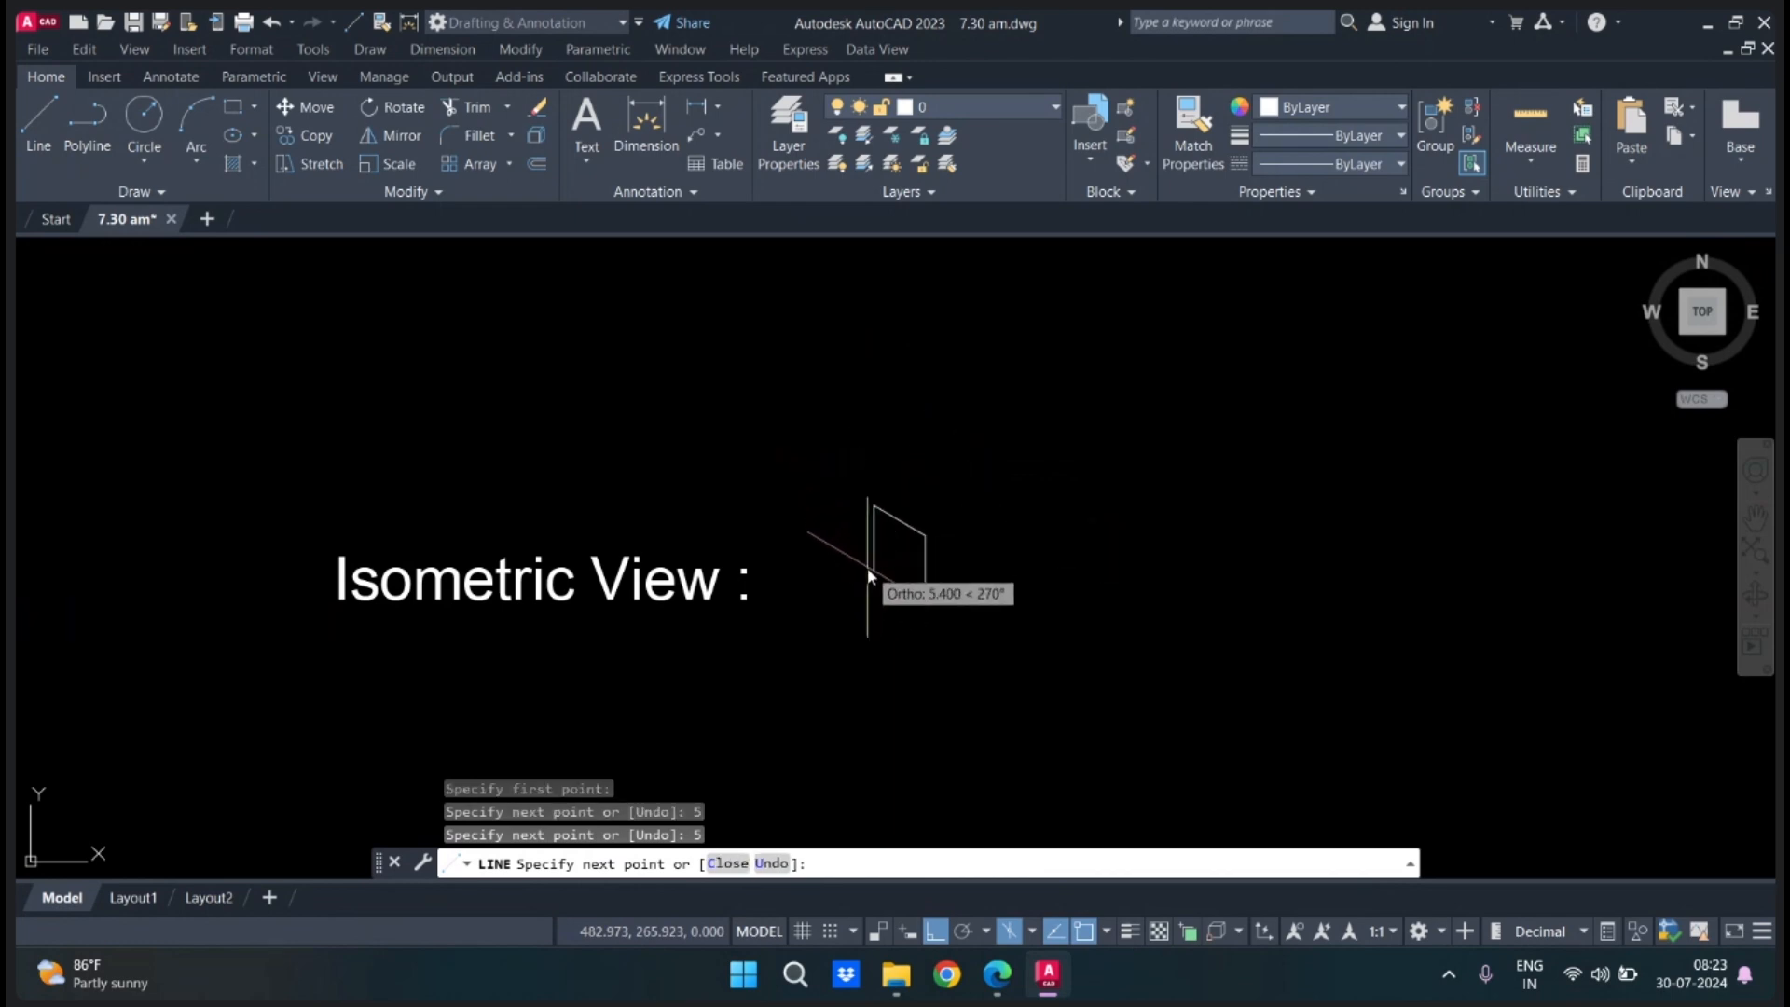
pyautogui.write('5')
pyautogui.press('Return')
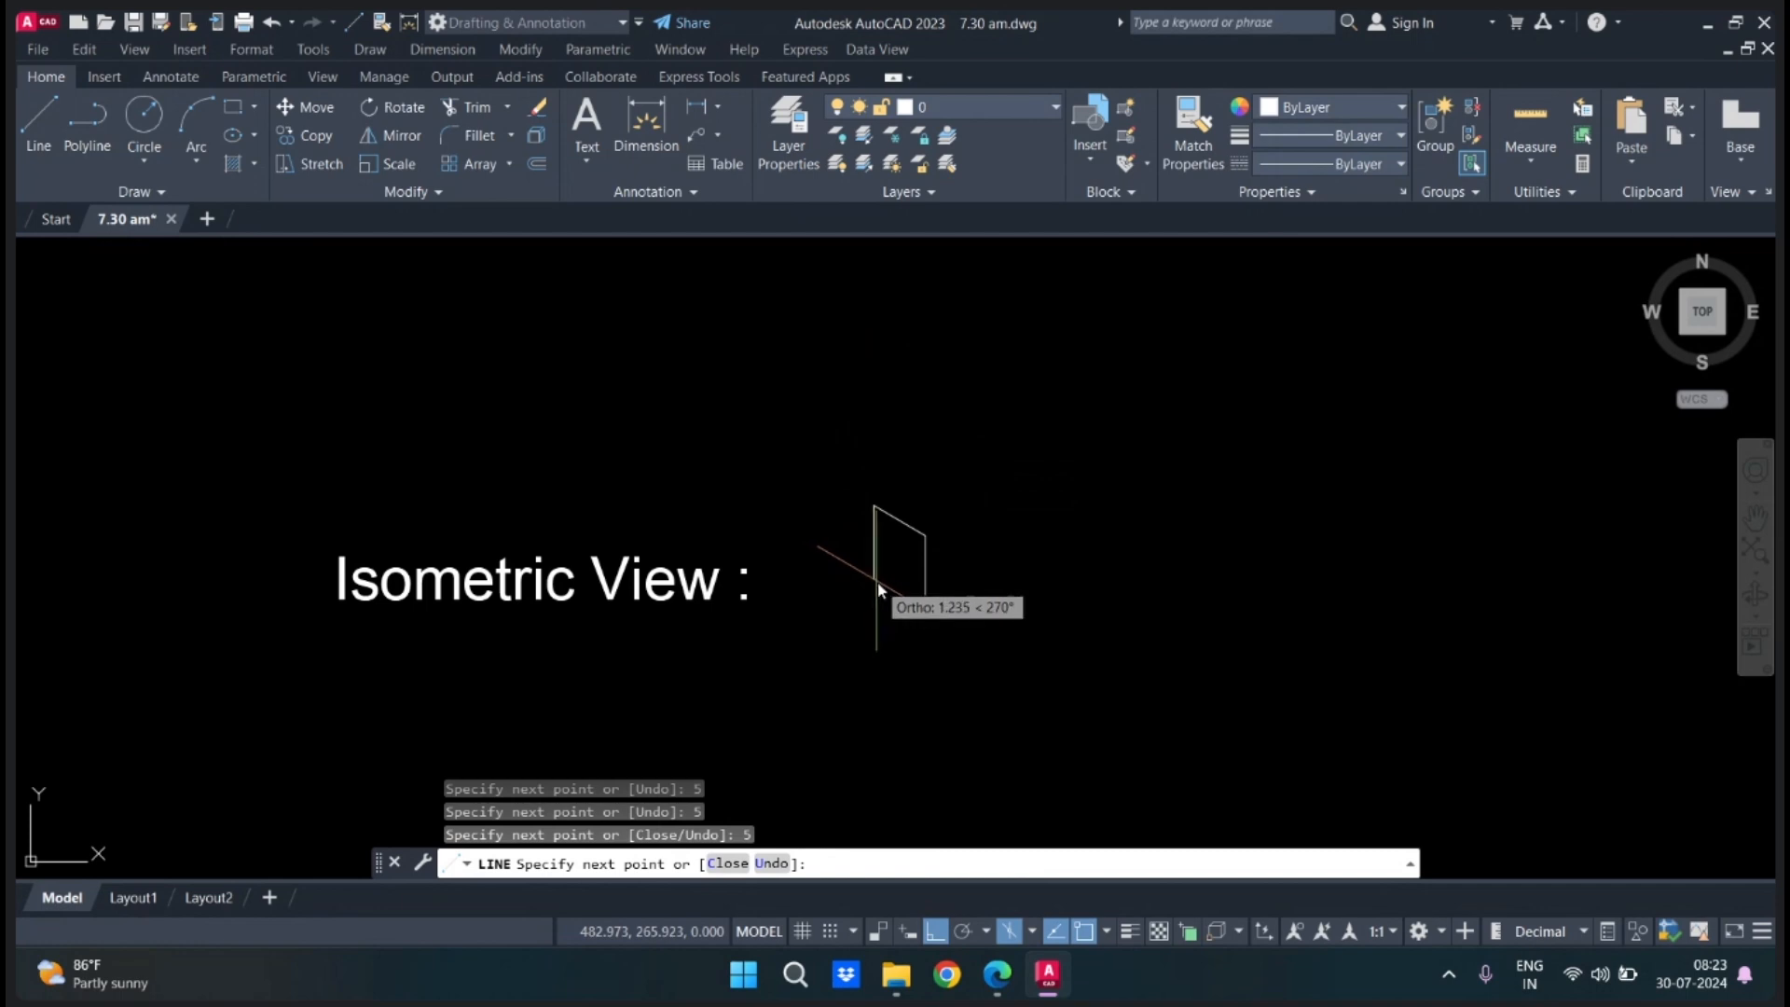
pyautogui.write('c')
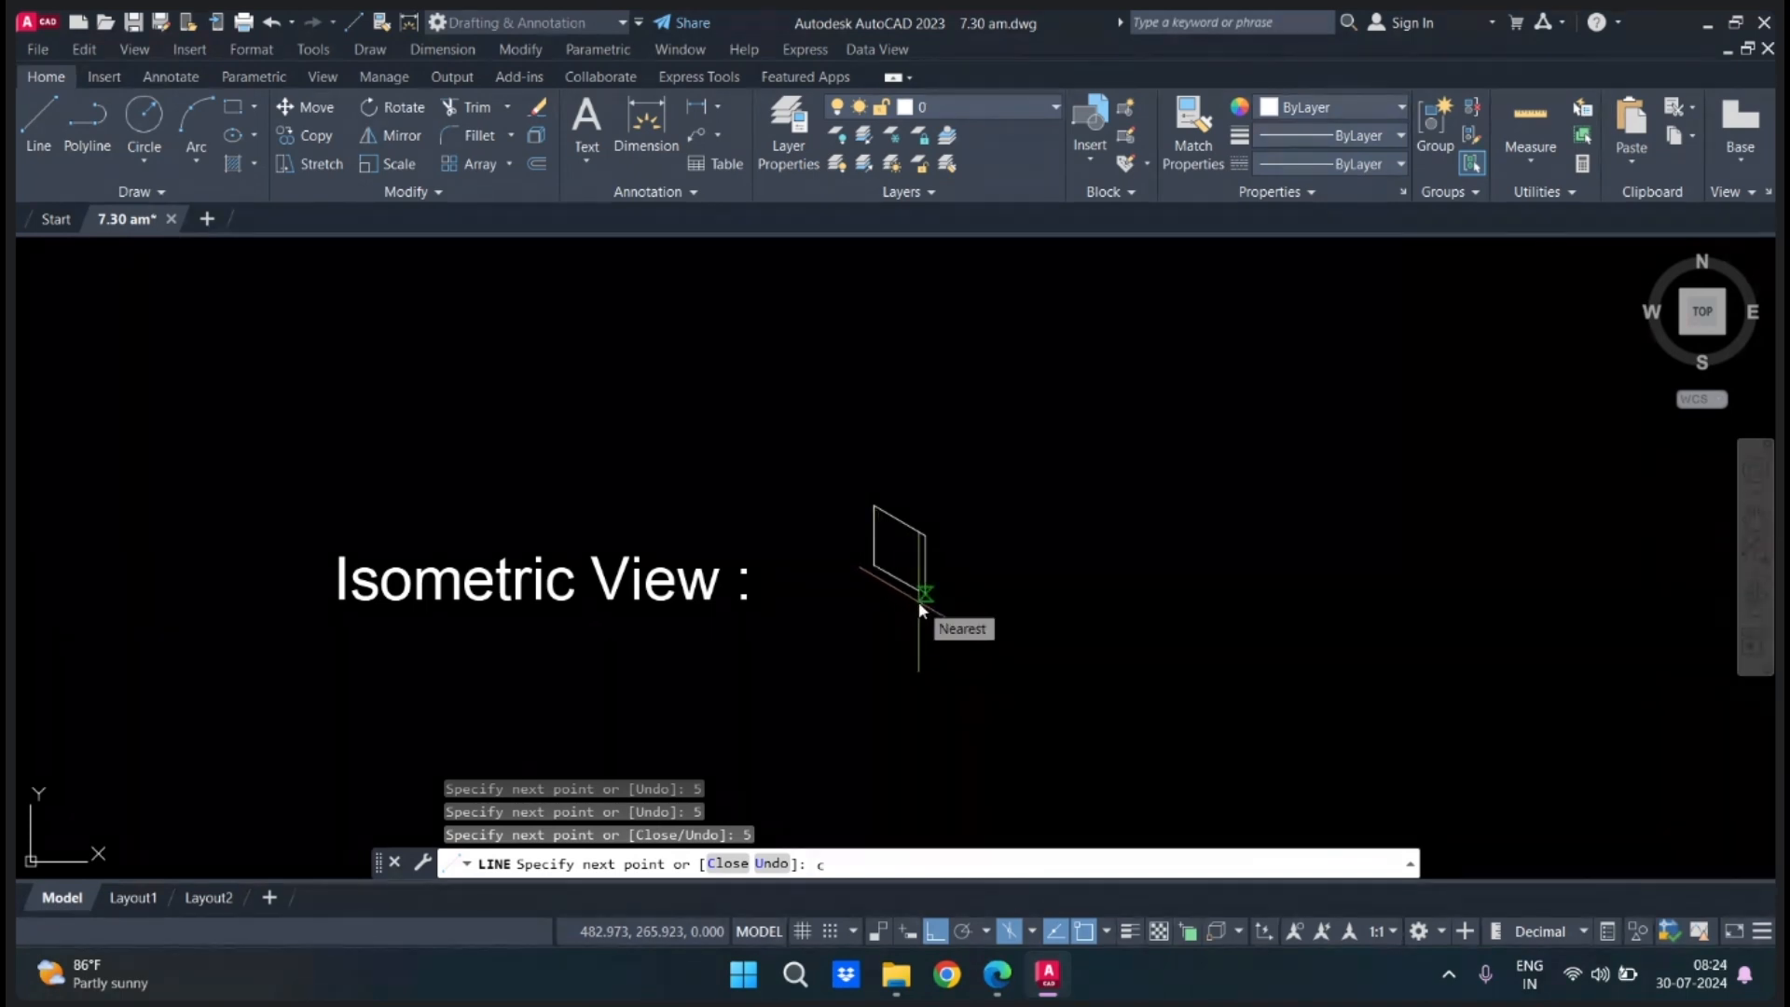
pyautogui.press('Return')
# Start a line at the left face's upper-left corner and review the available isoplane options.
pyautogui.scroll(4, 927, 556)
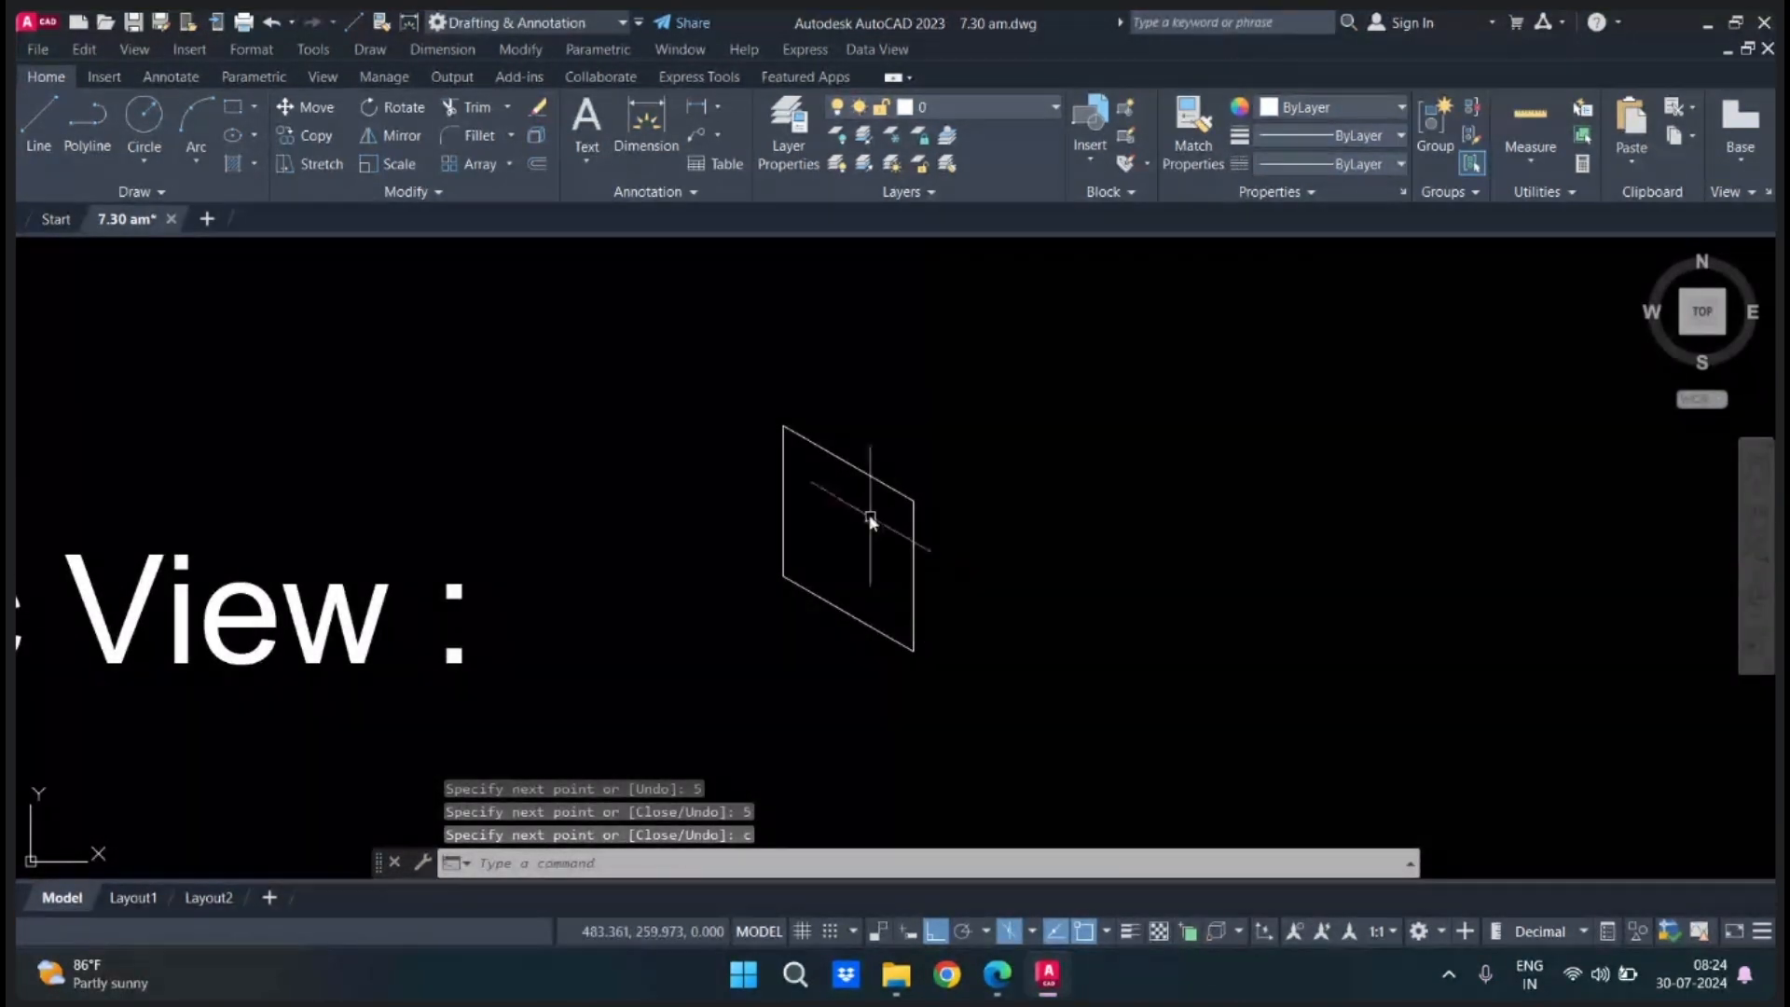
pyautogui.moveTo(939, 548); pyautogui.dragTo(903, 582, button='middle')
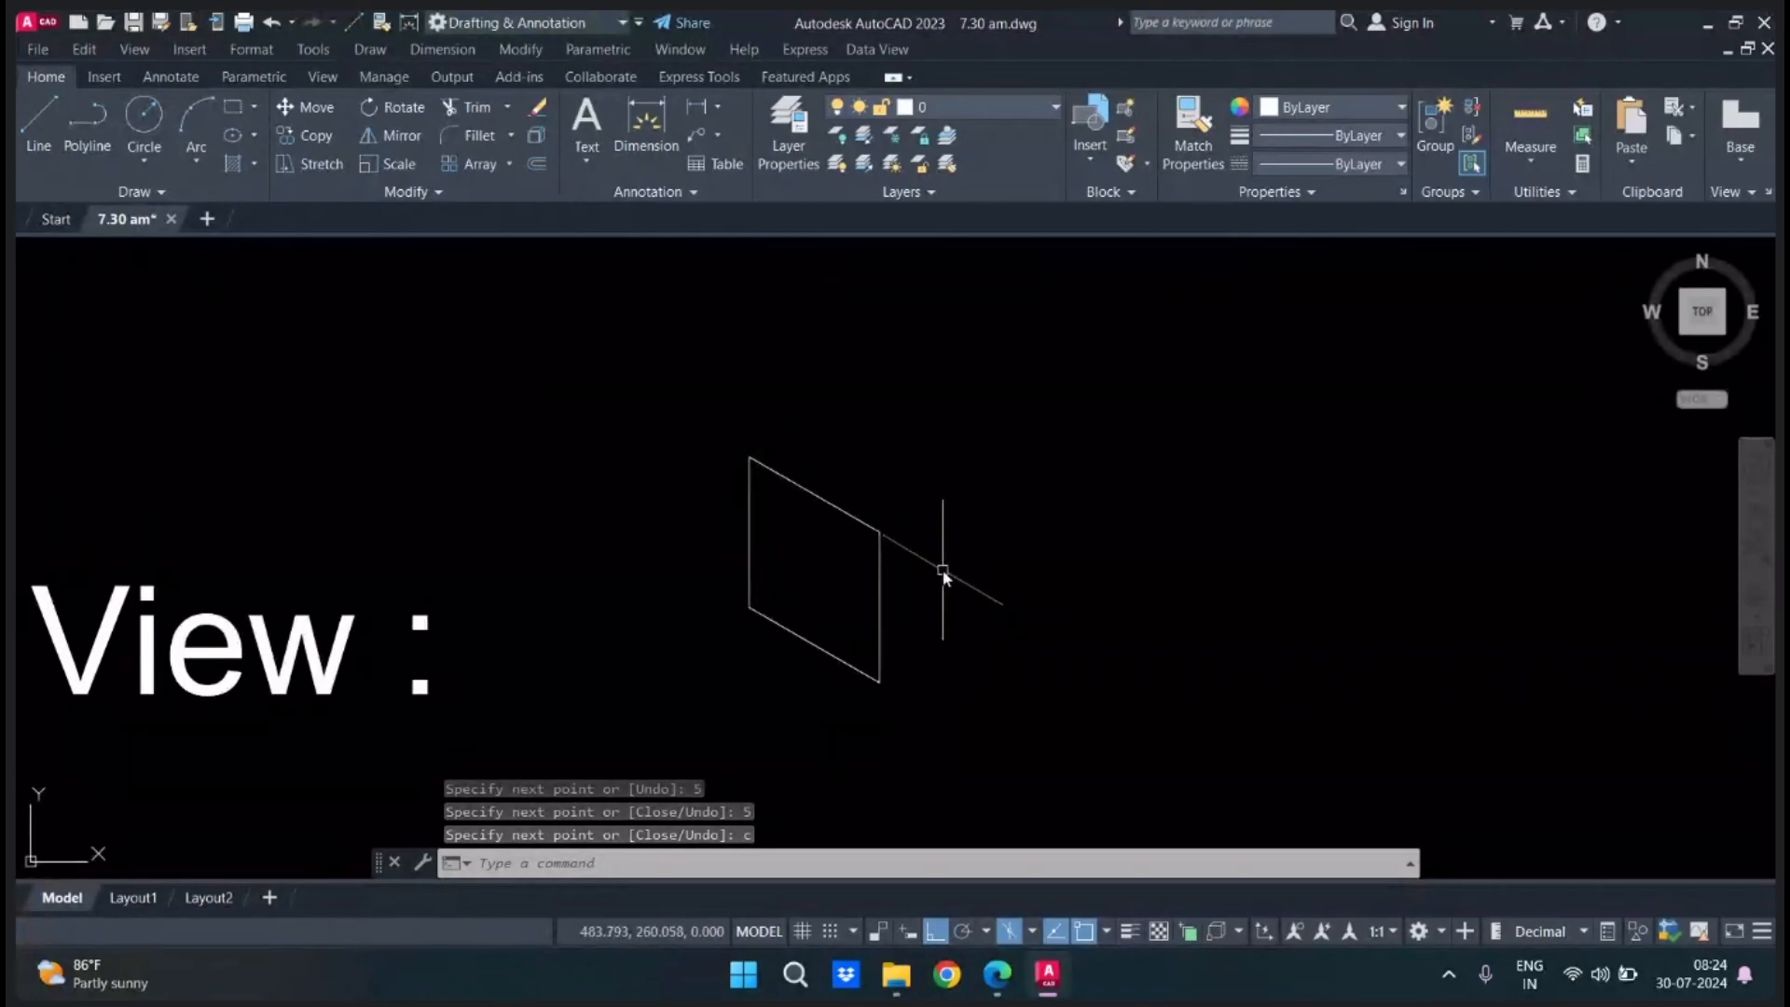
pyautogui.write('l')
pyautogui.press('Return')
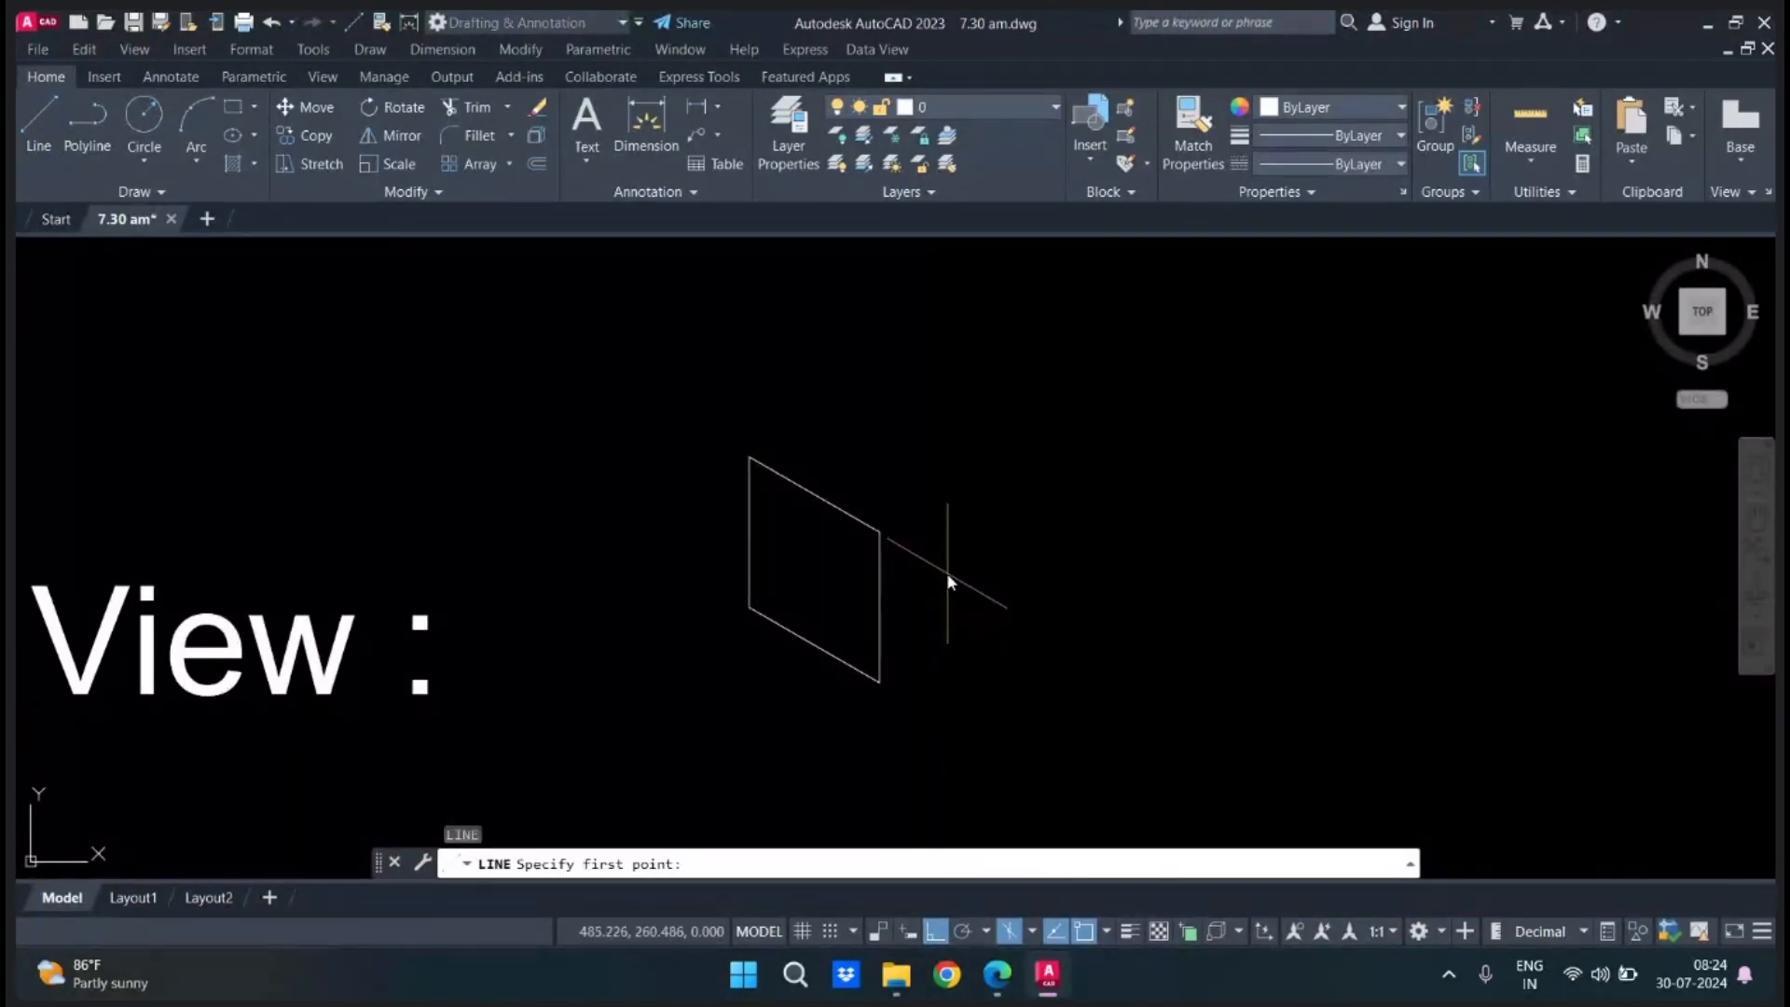
pyautogui.click(749, 459)
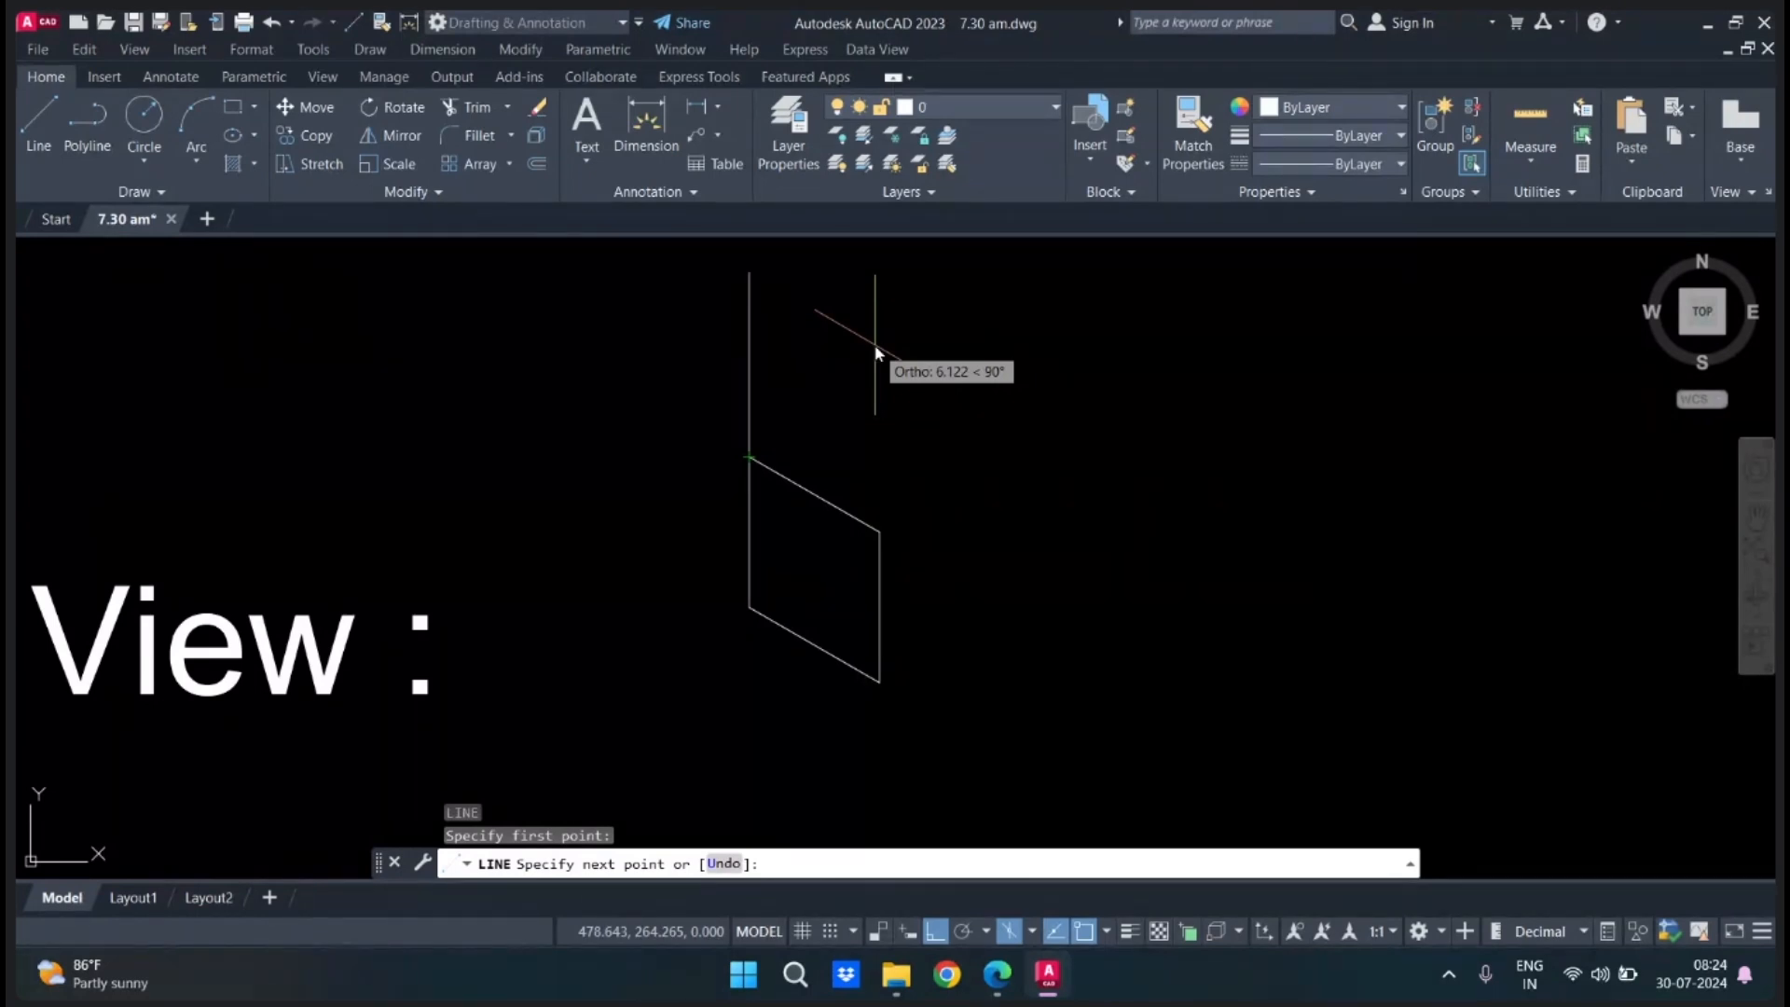
pyautogui.click(1033, 934)
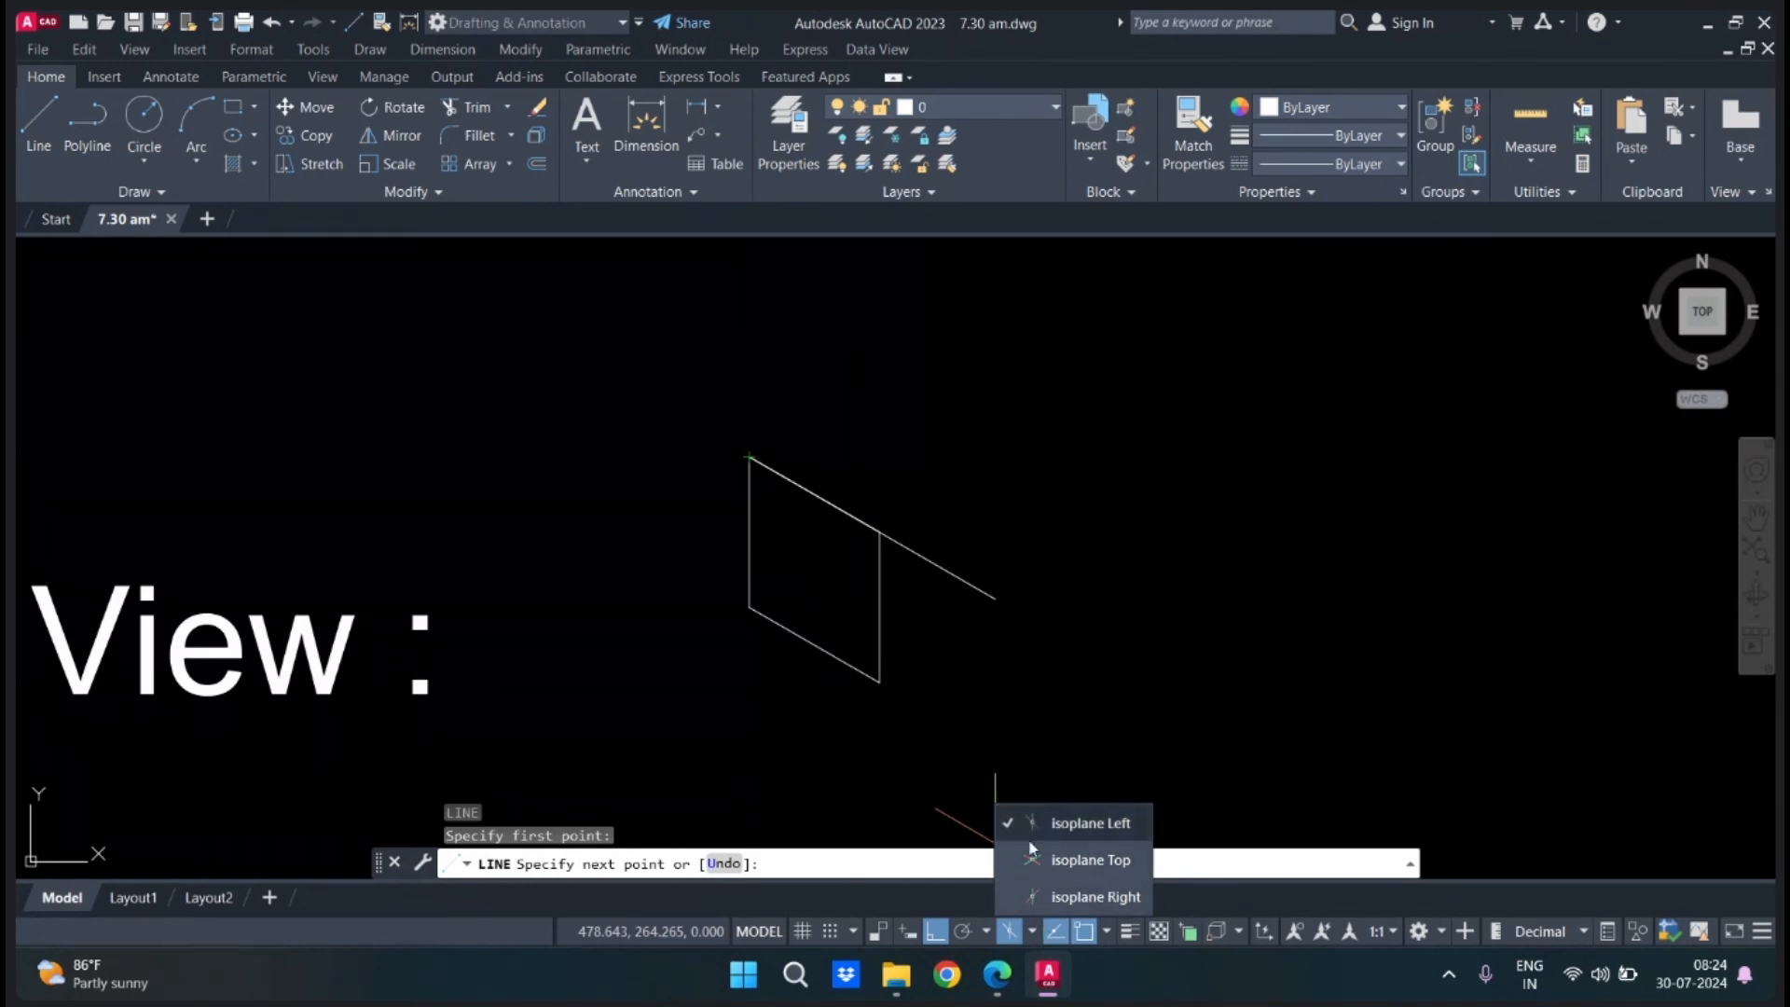
pyautogui.click(1031, 934)
pyautogui.click(1034, 933)
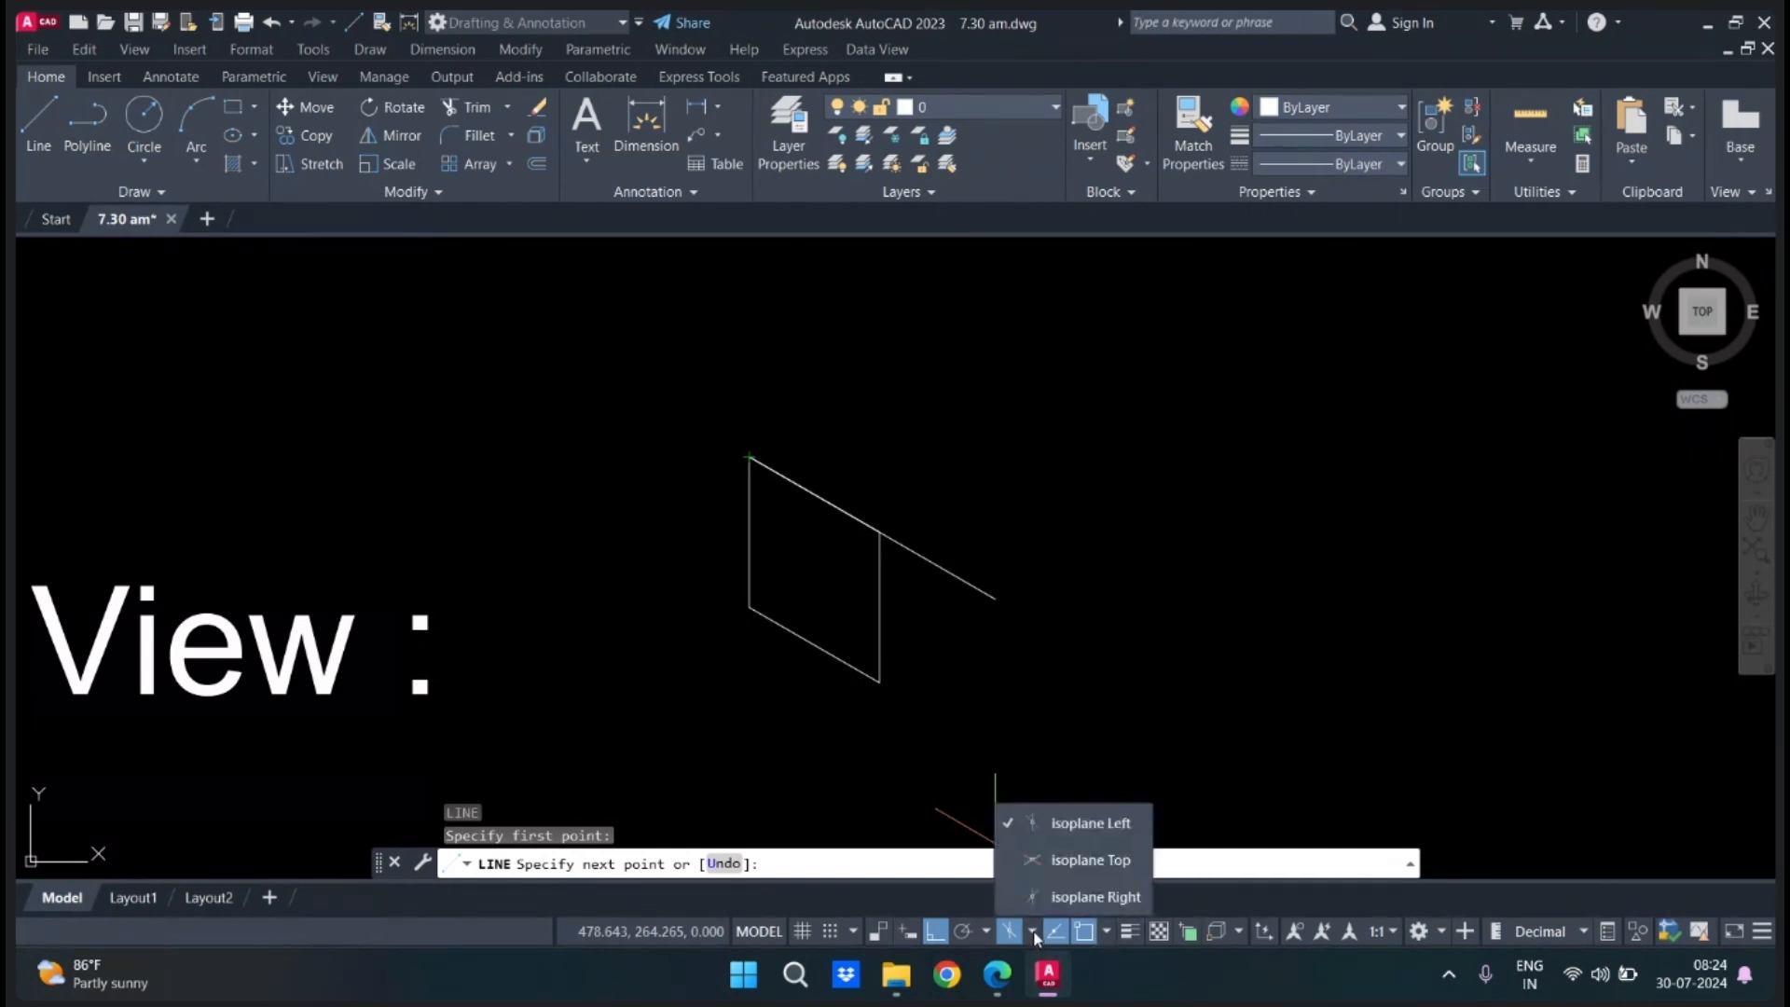
pyautogui.click(1144, 983)
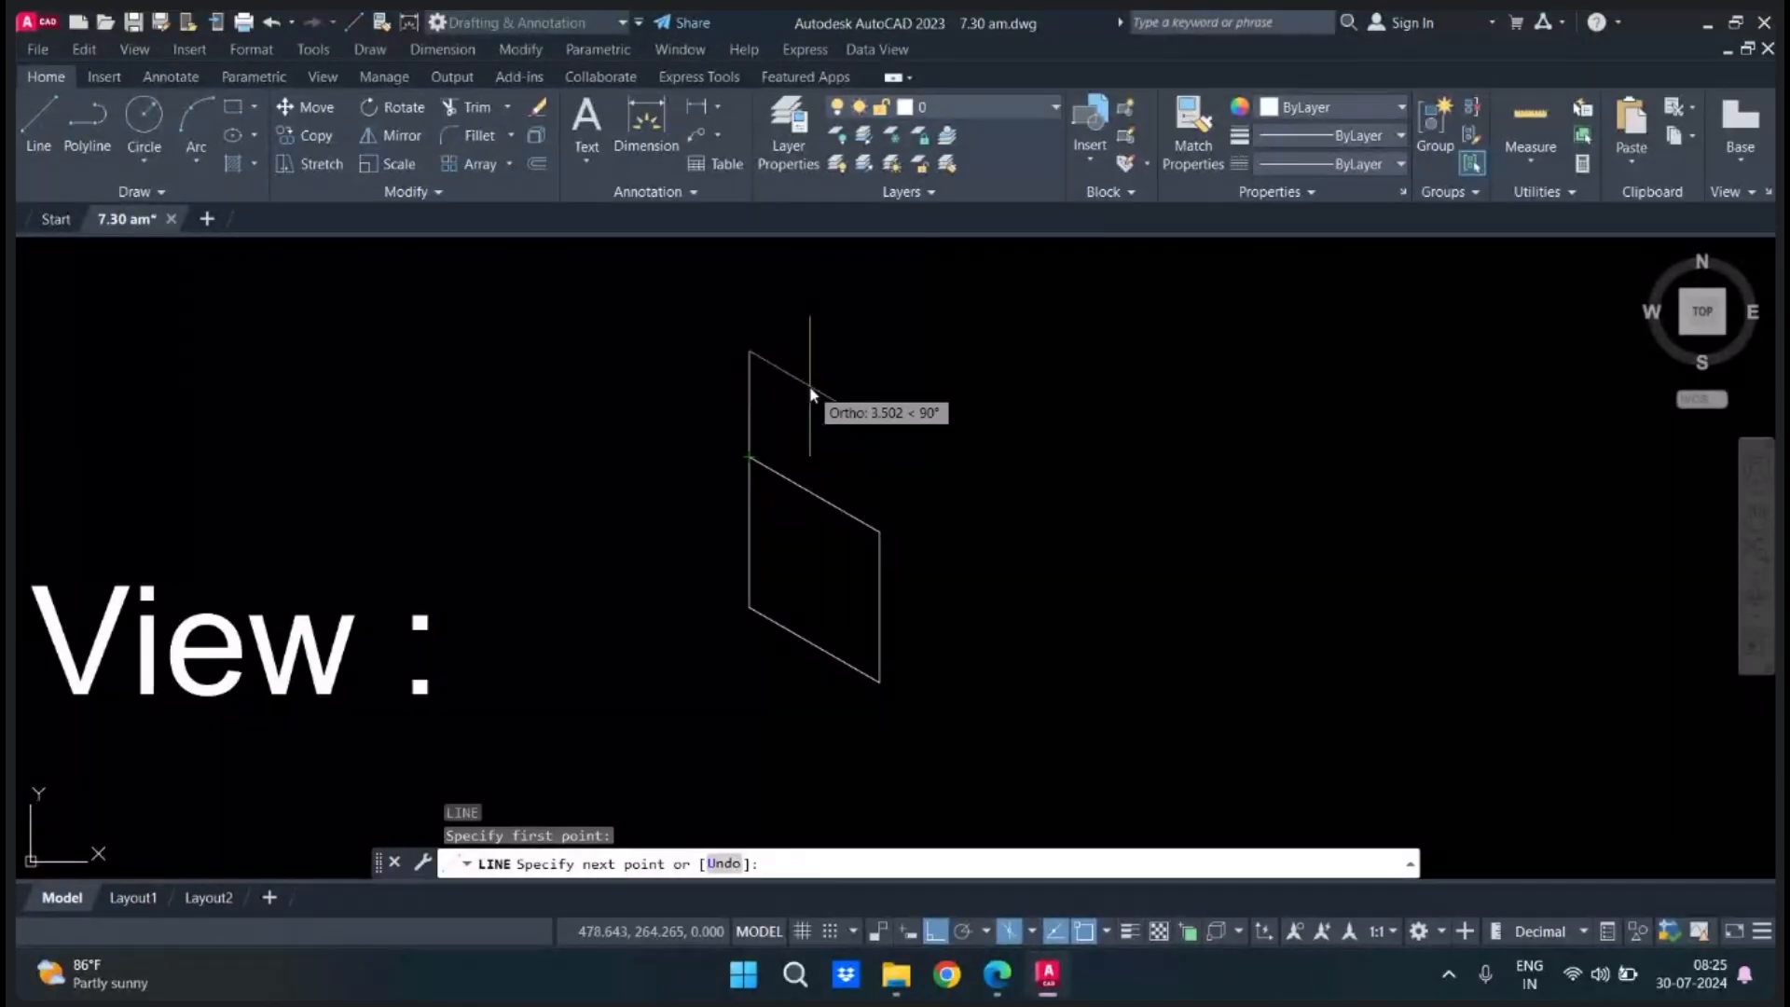
# Switch to the top isoplane and complete the cube's top face with three 5-unit lines.
pyautogui.press('F5')
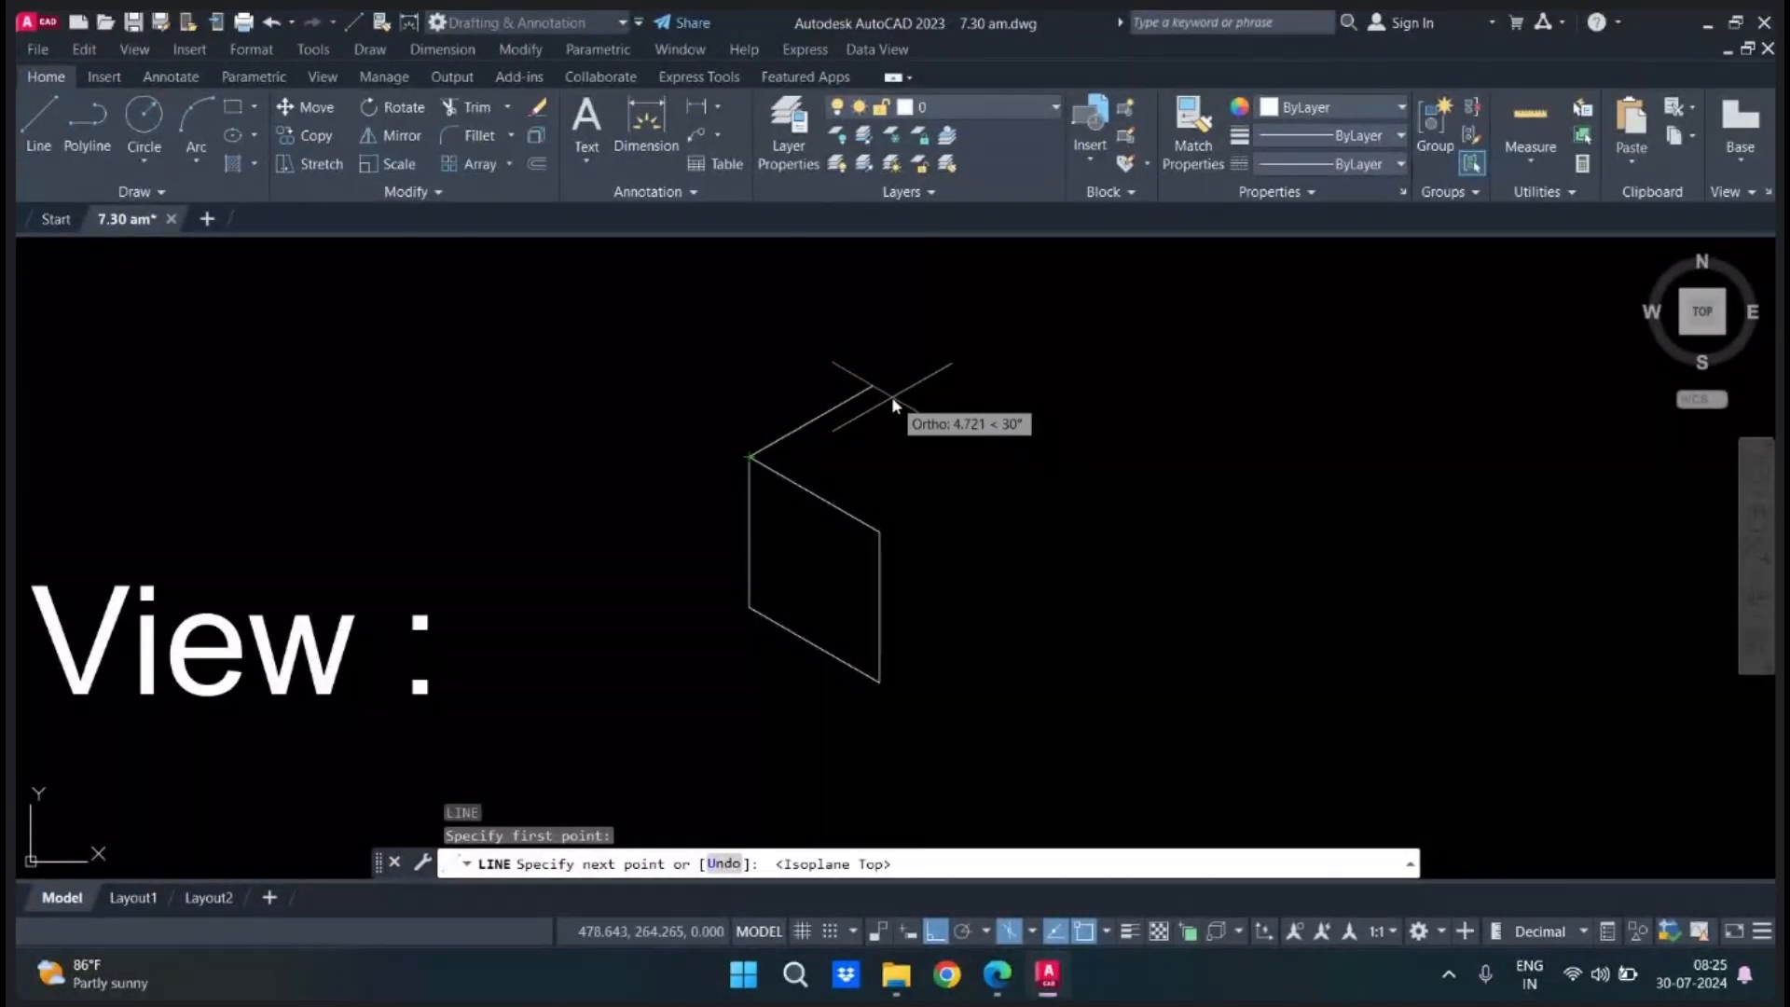
pyautogui.write('5')
pyautogui.press('Return')
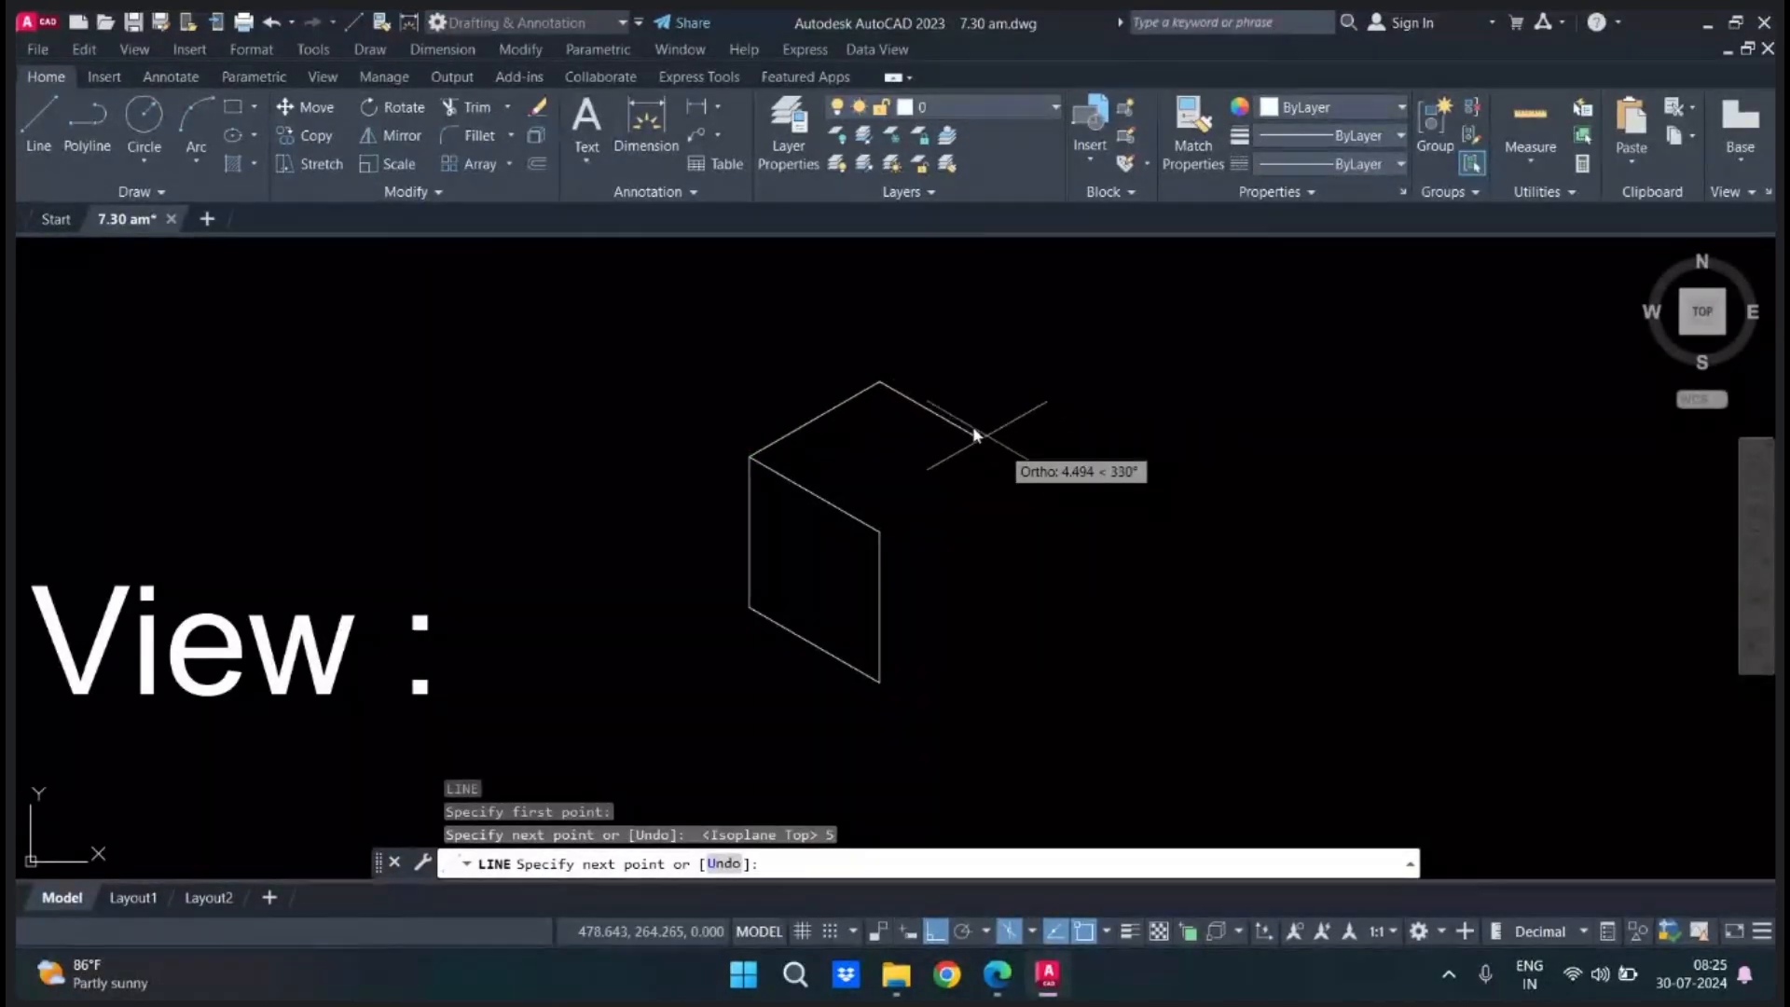
pyautogui.write('5')
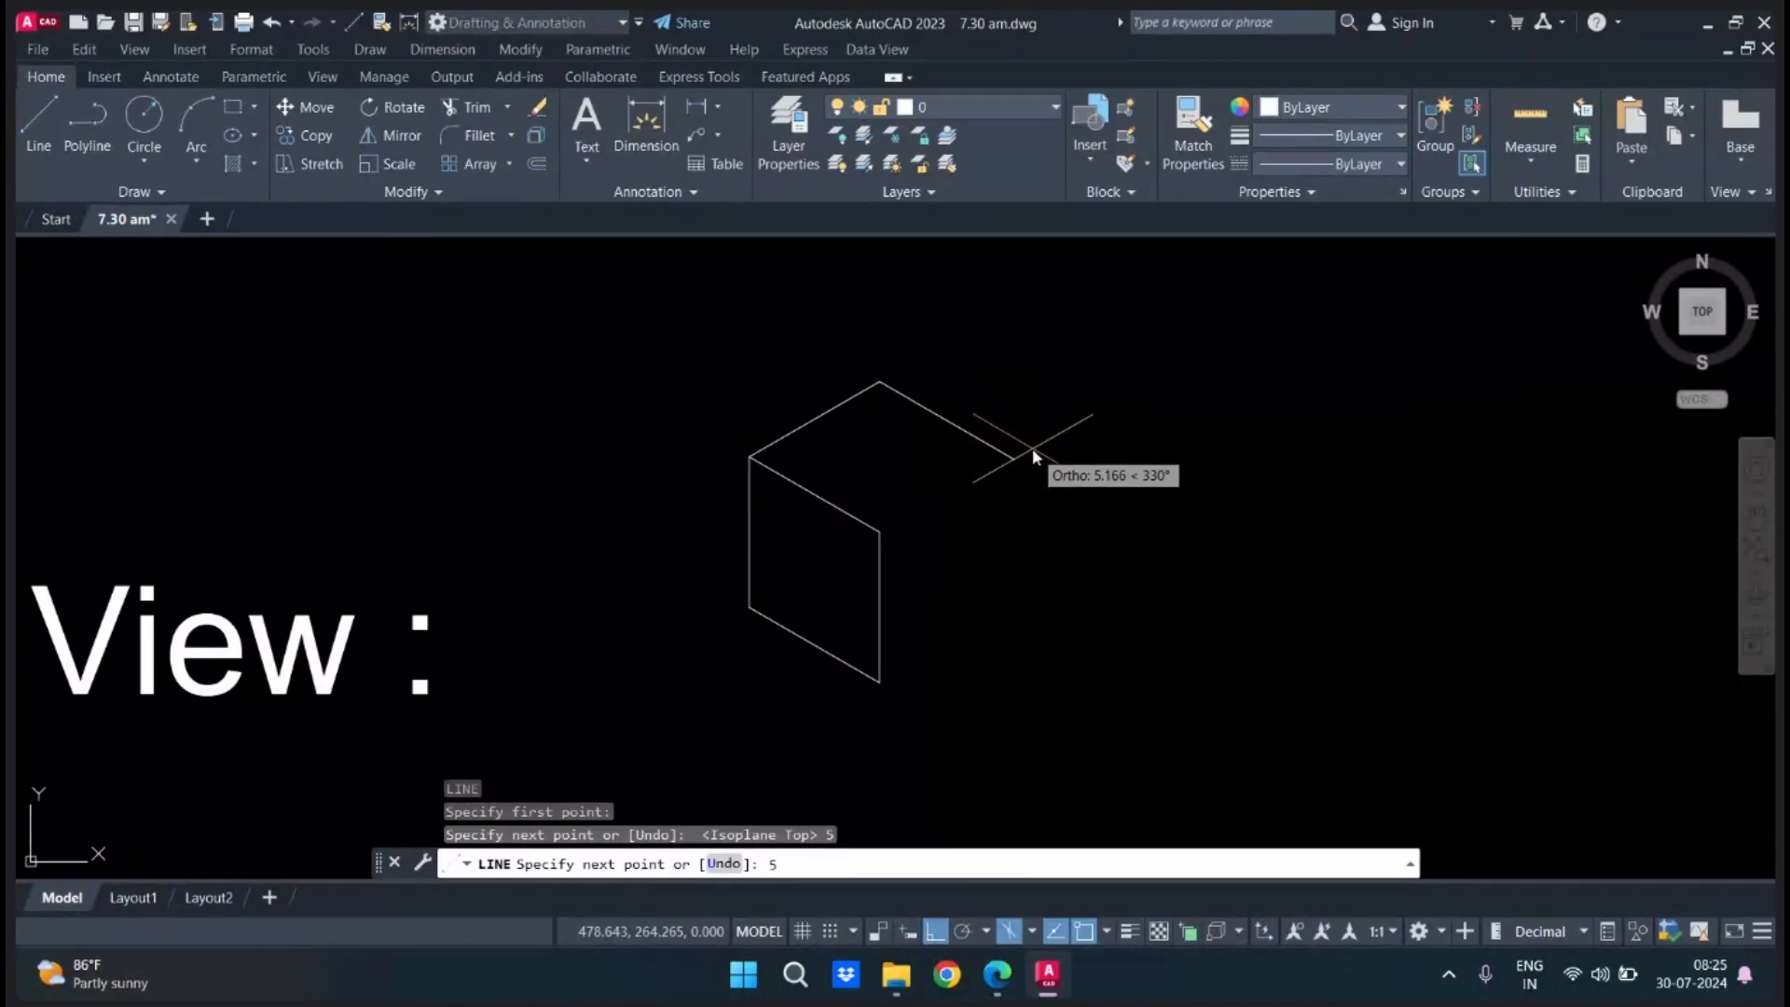
pyautogui.press('Return')
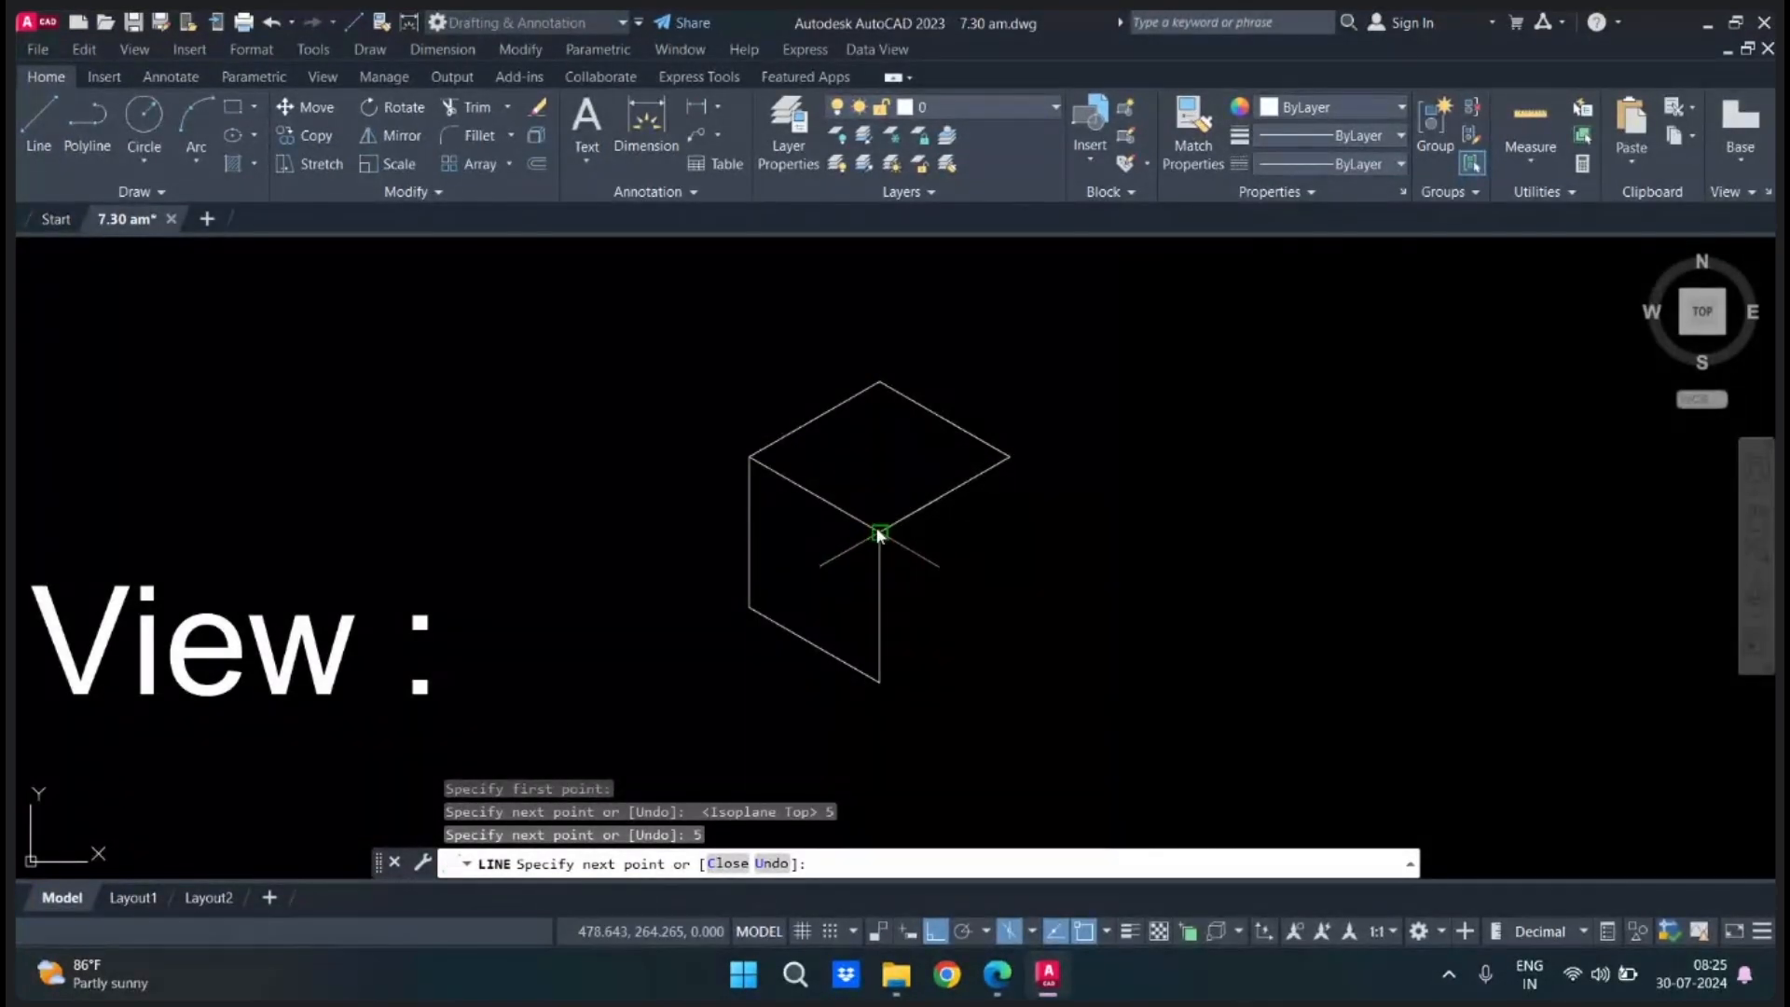
pyautogui.press('Return')
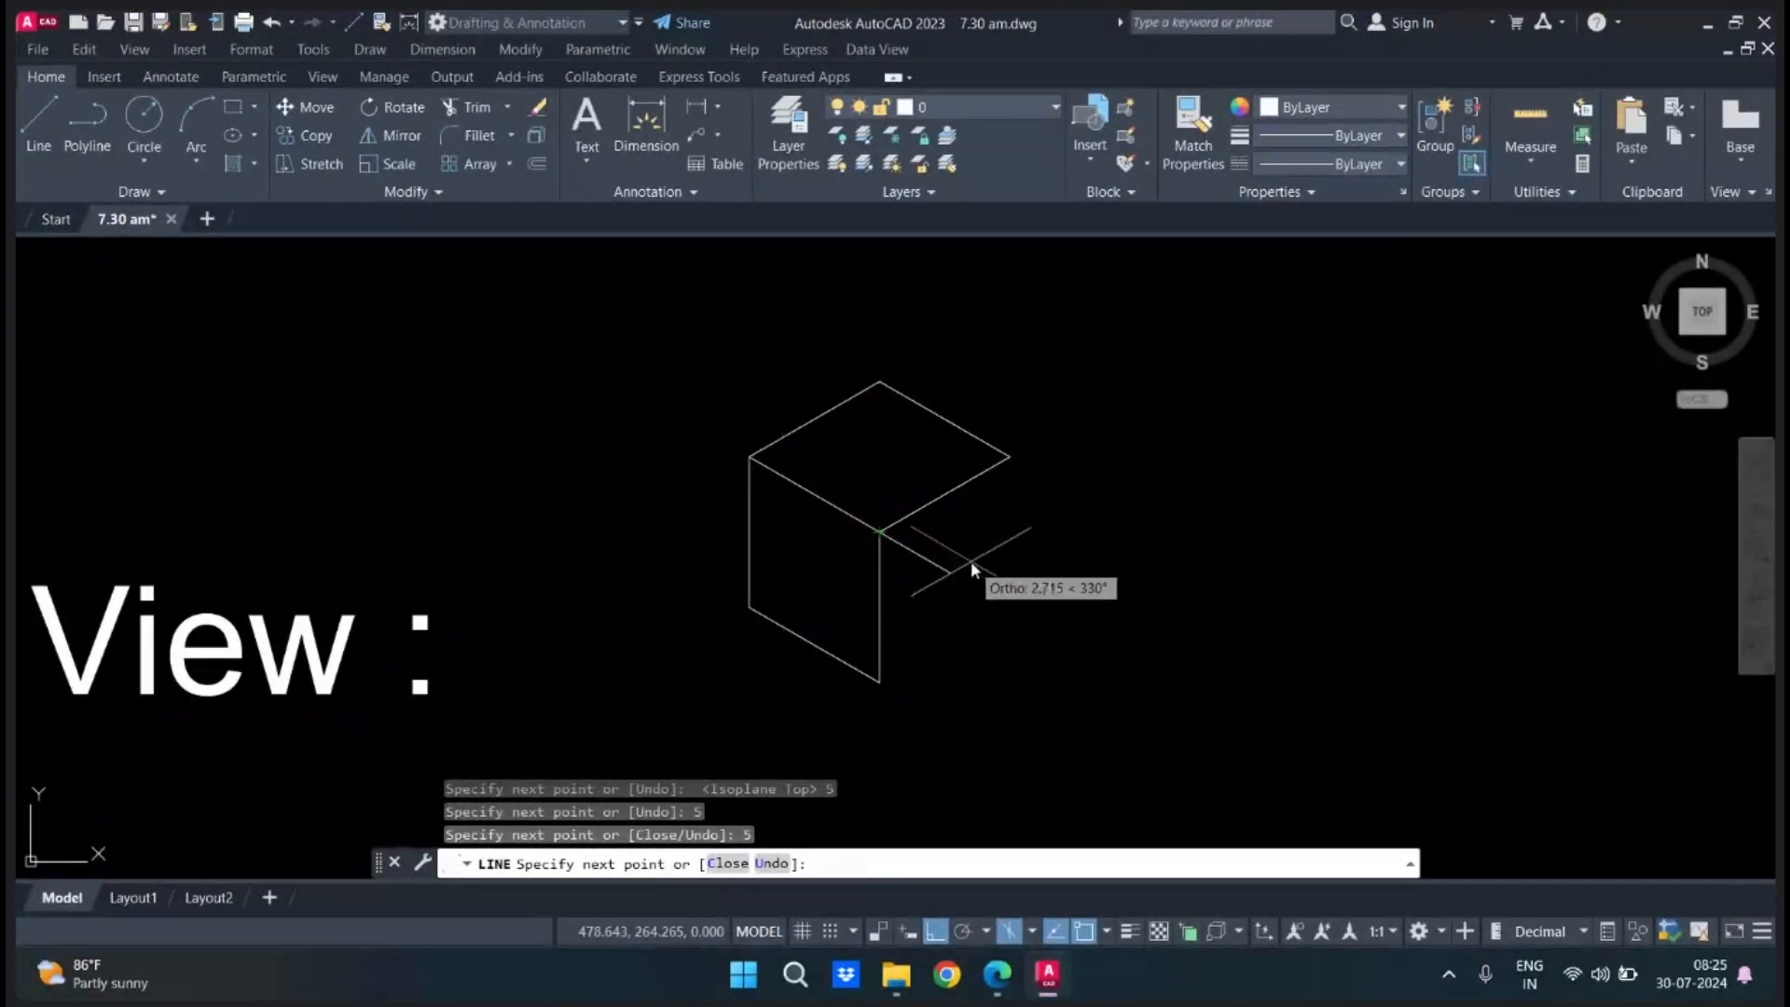
pyautogui.press('Escape')
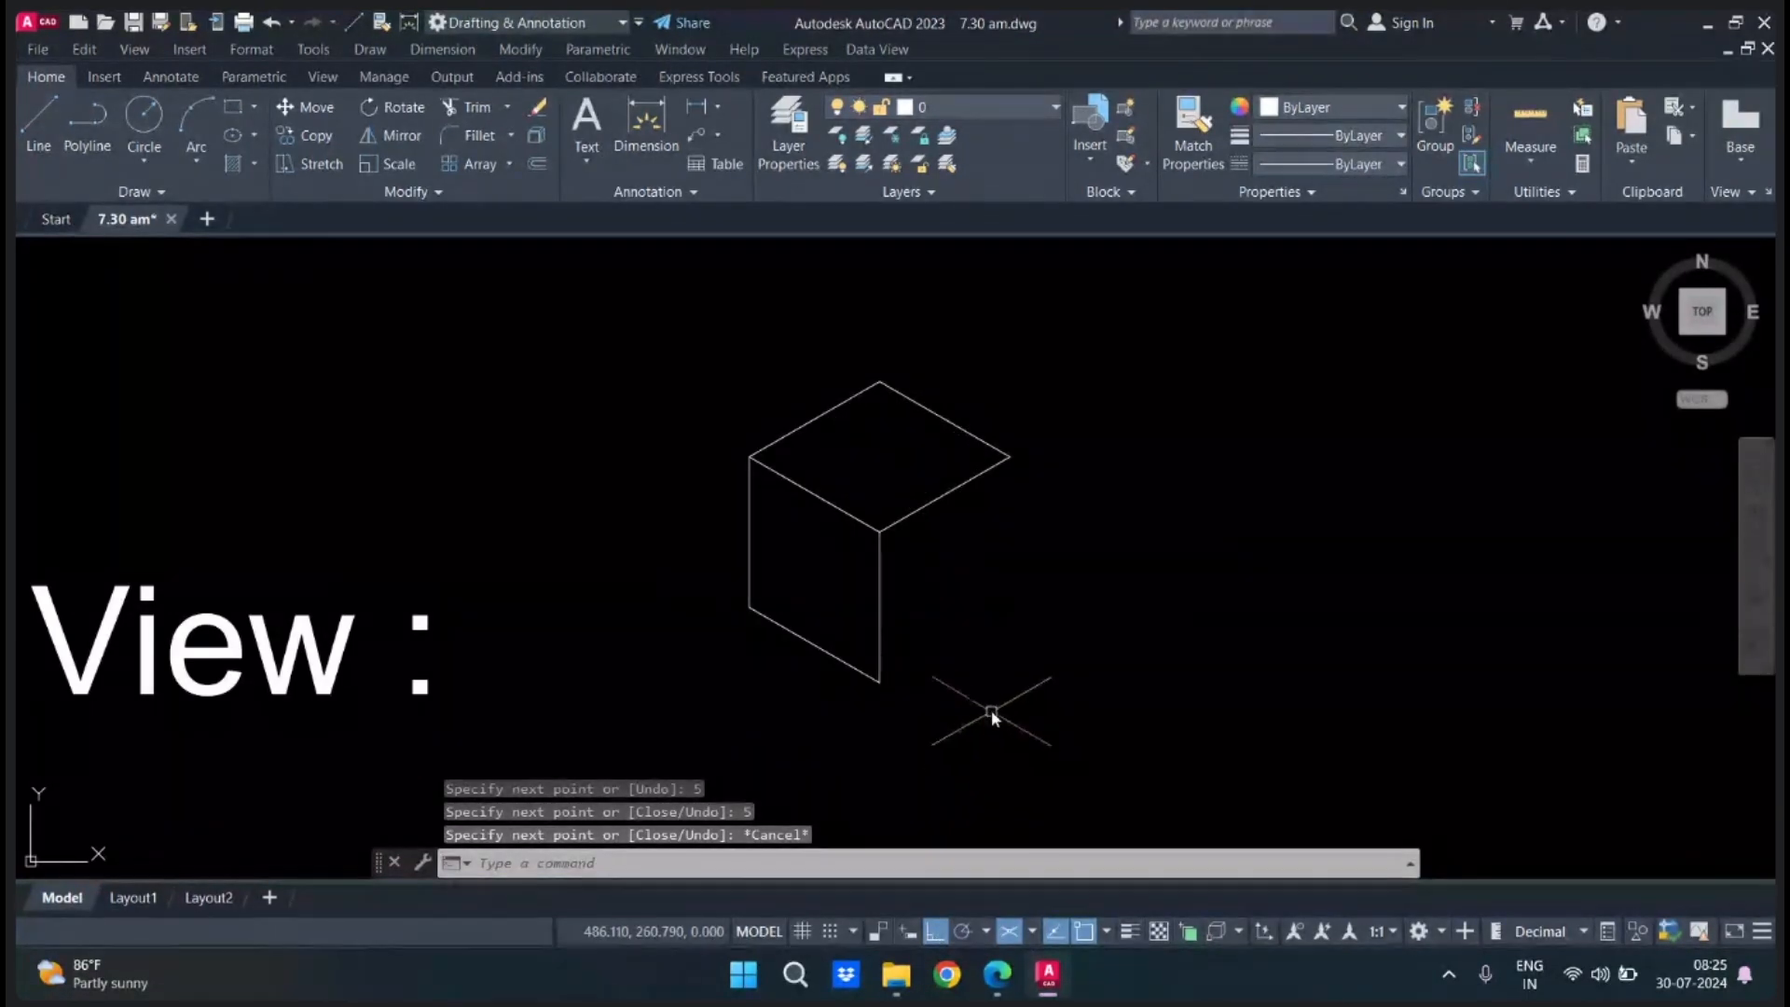
# Complete the cube's right face with two 5-unit lines from the top face's right corner on the right isoplane.
pyautogui.press('Return')
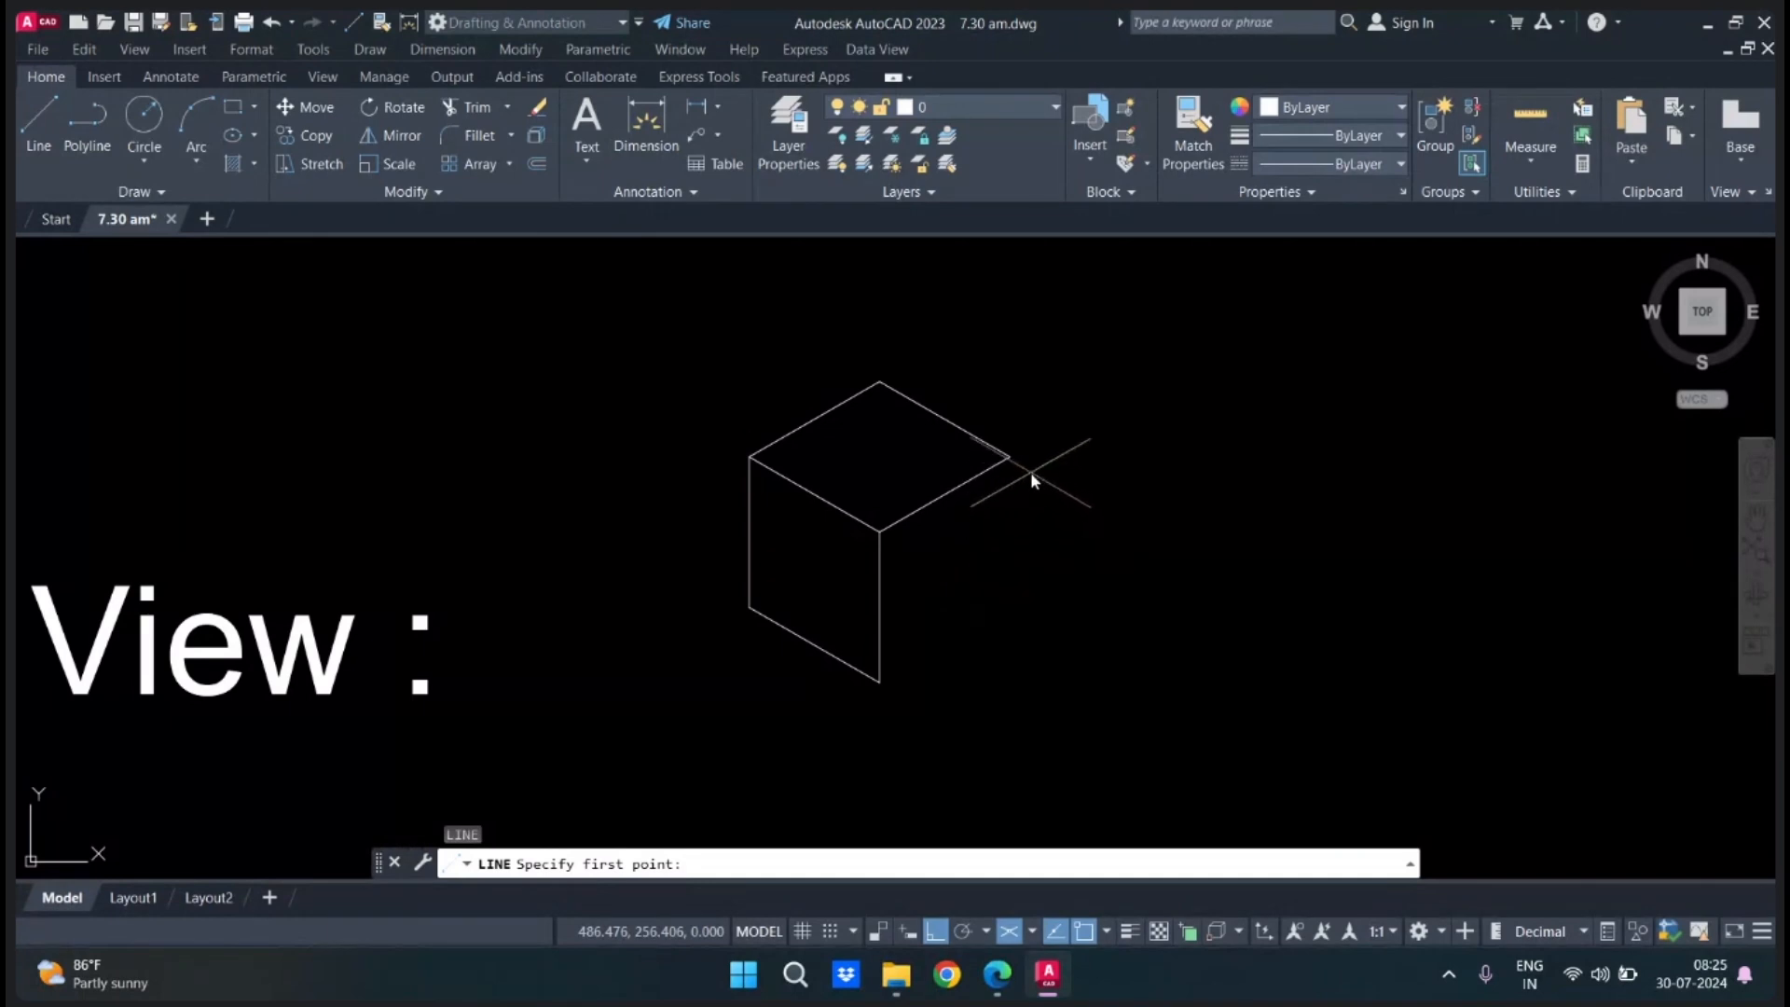
pyautogui.click(1010, 456)
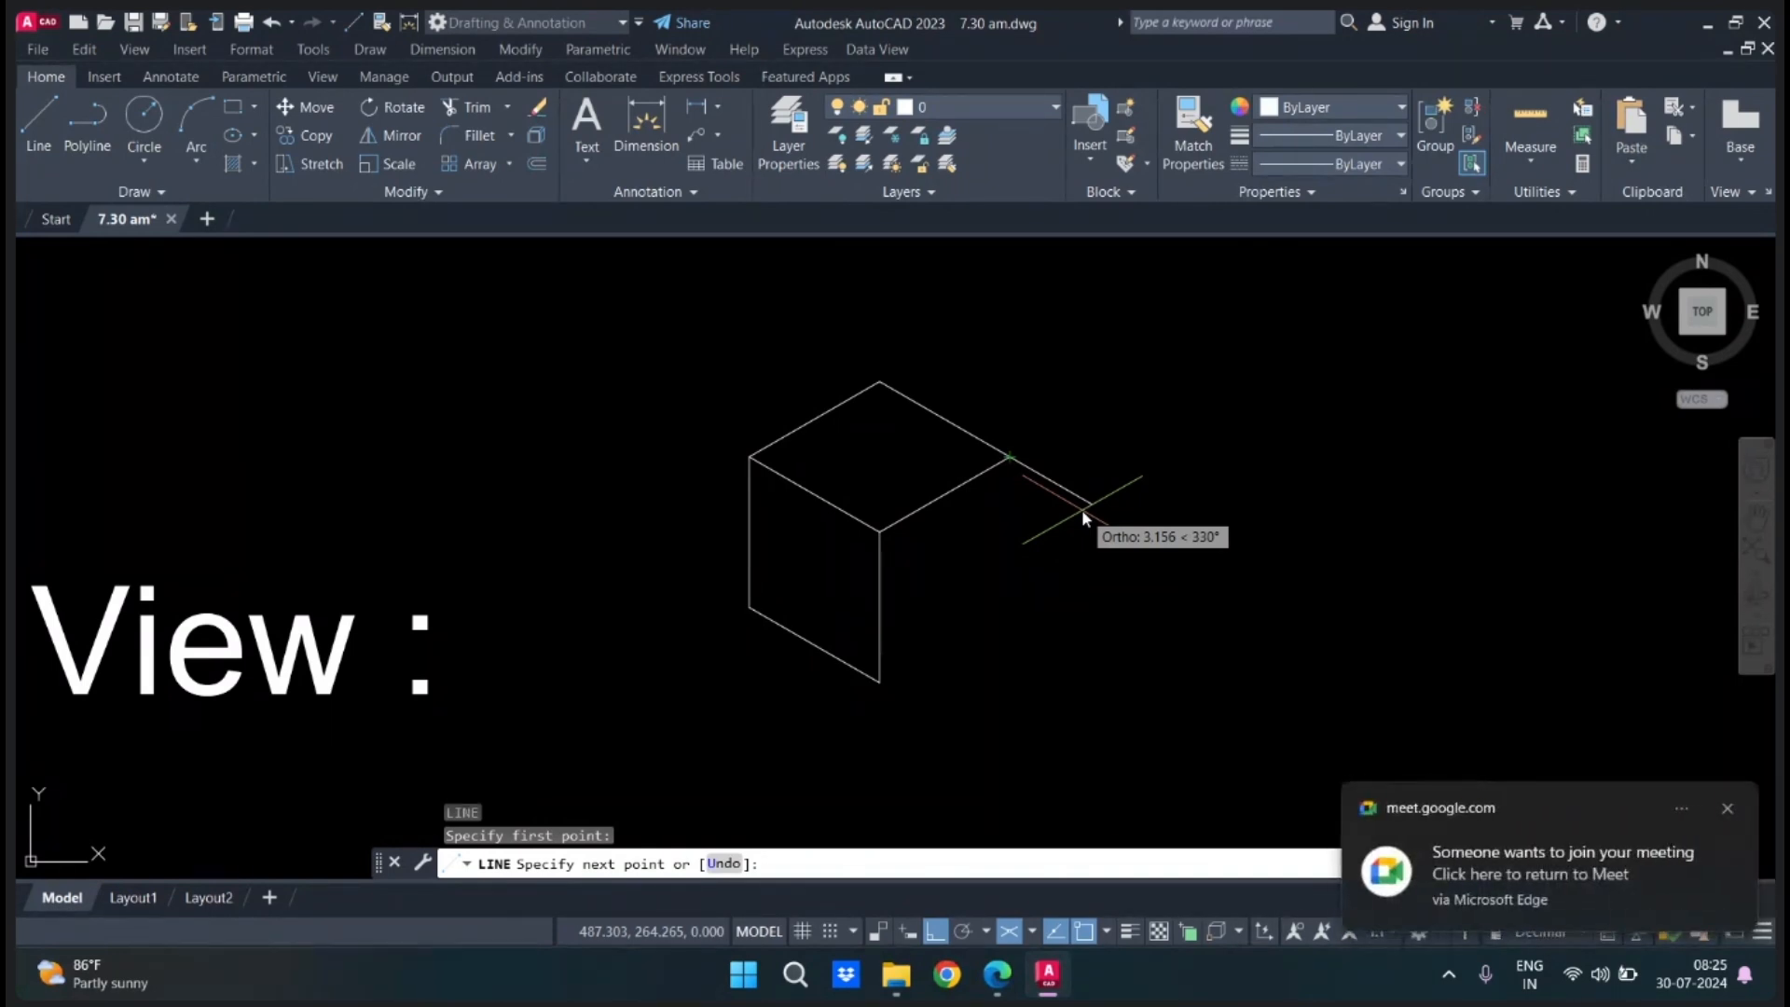
pyautogui.press('F5')
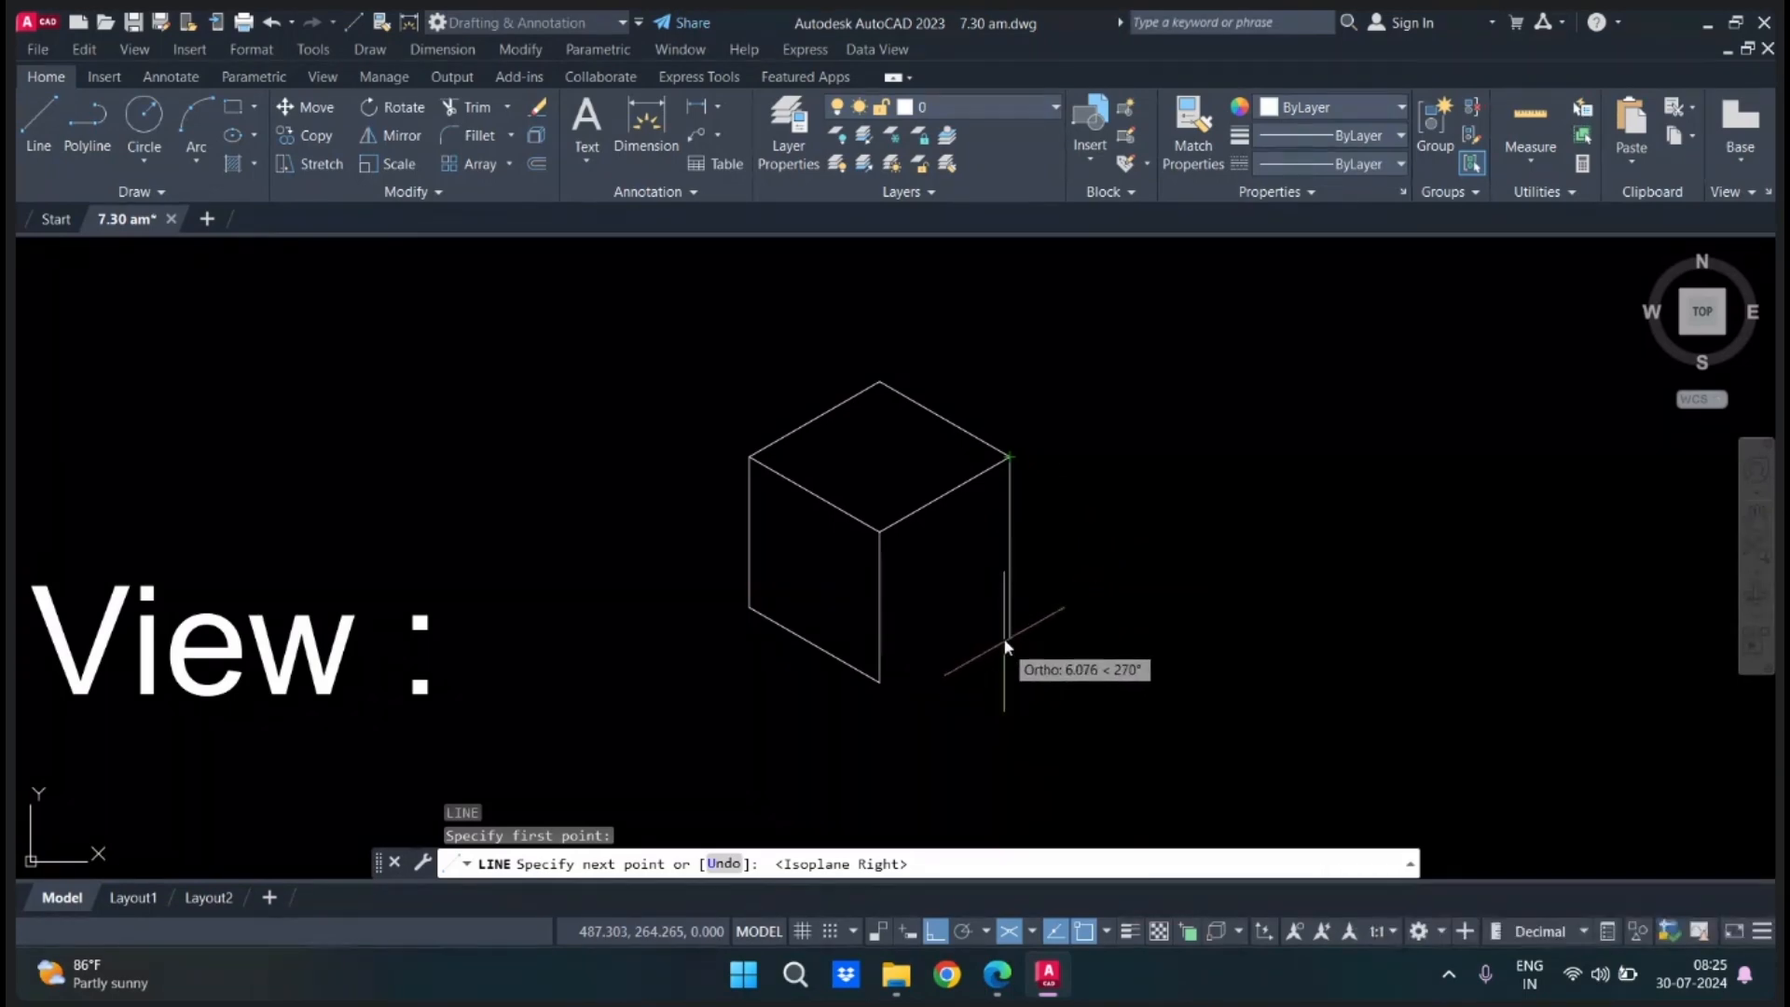
pyautogui.write('5')
pyautogui.press('Return')
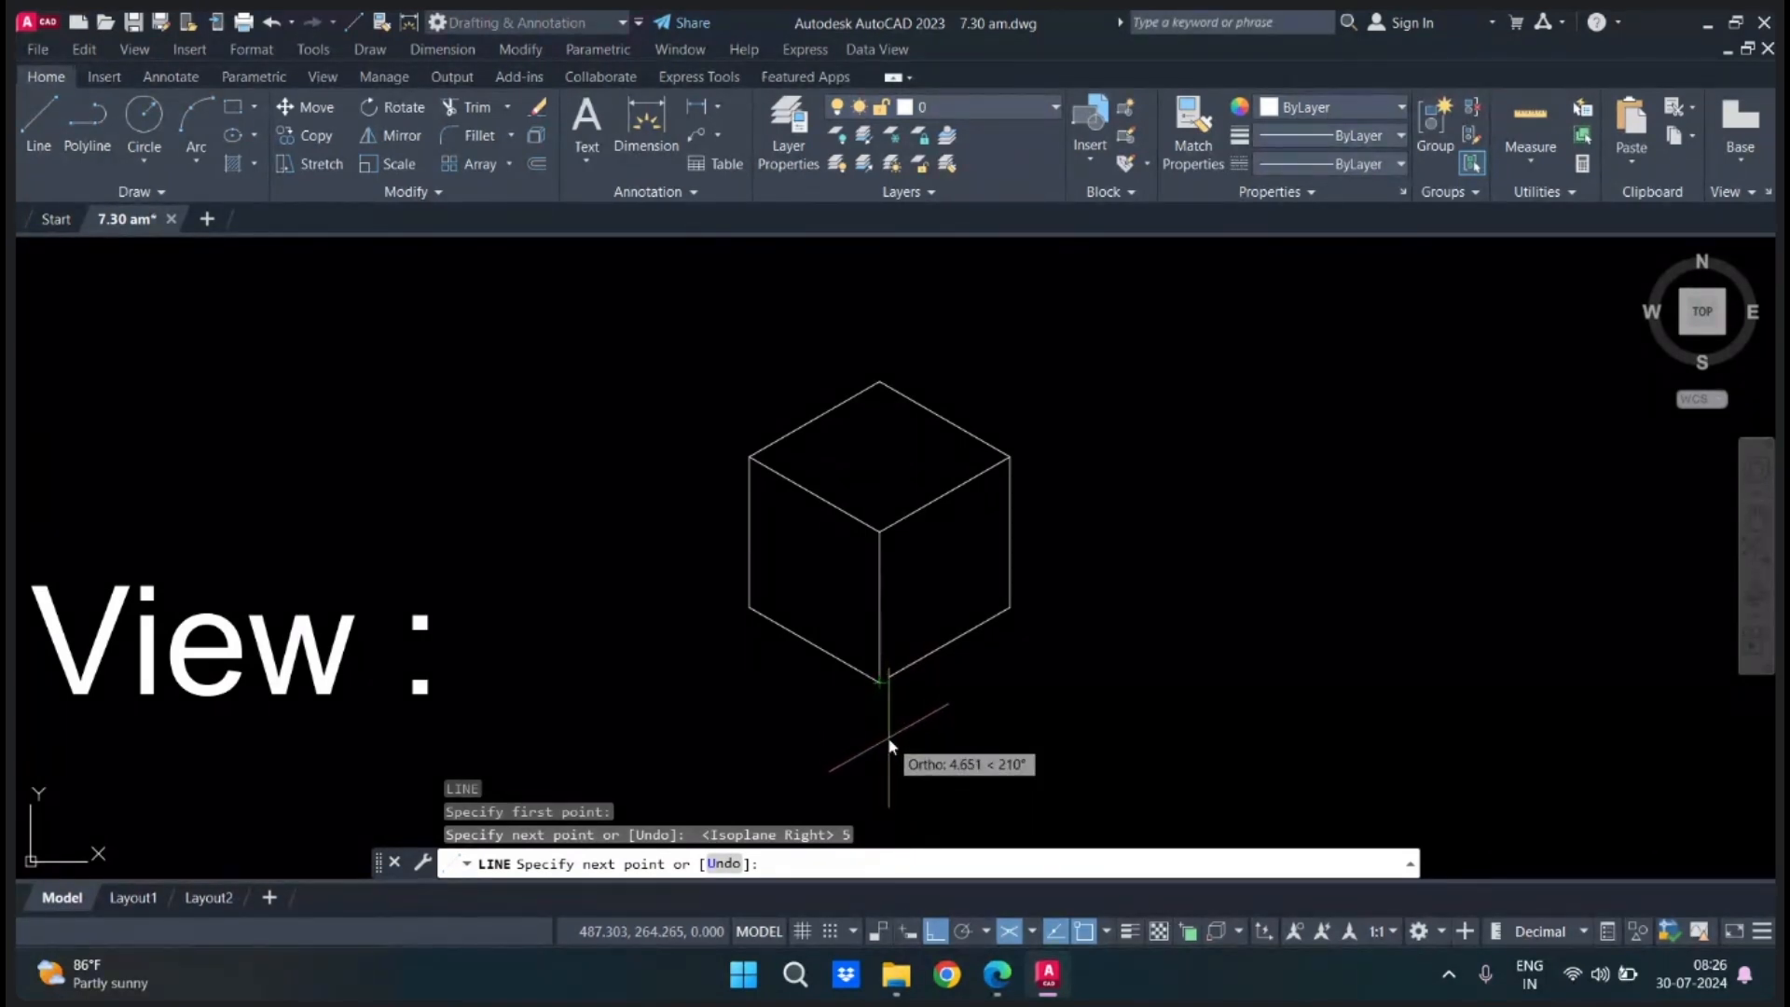
pyautogui.write('5')
pyautogui.press('Return')
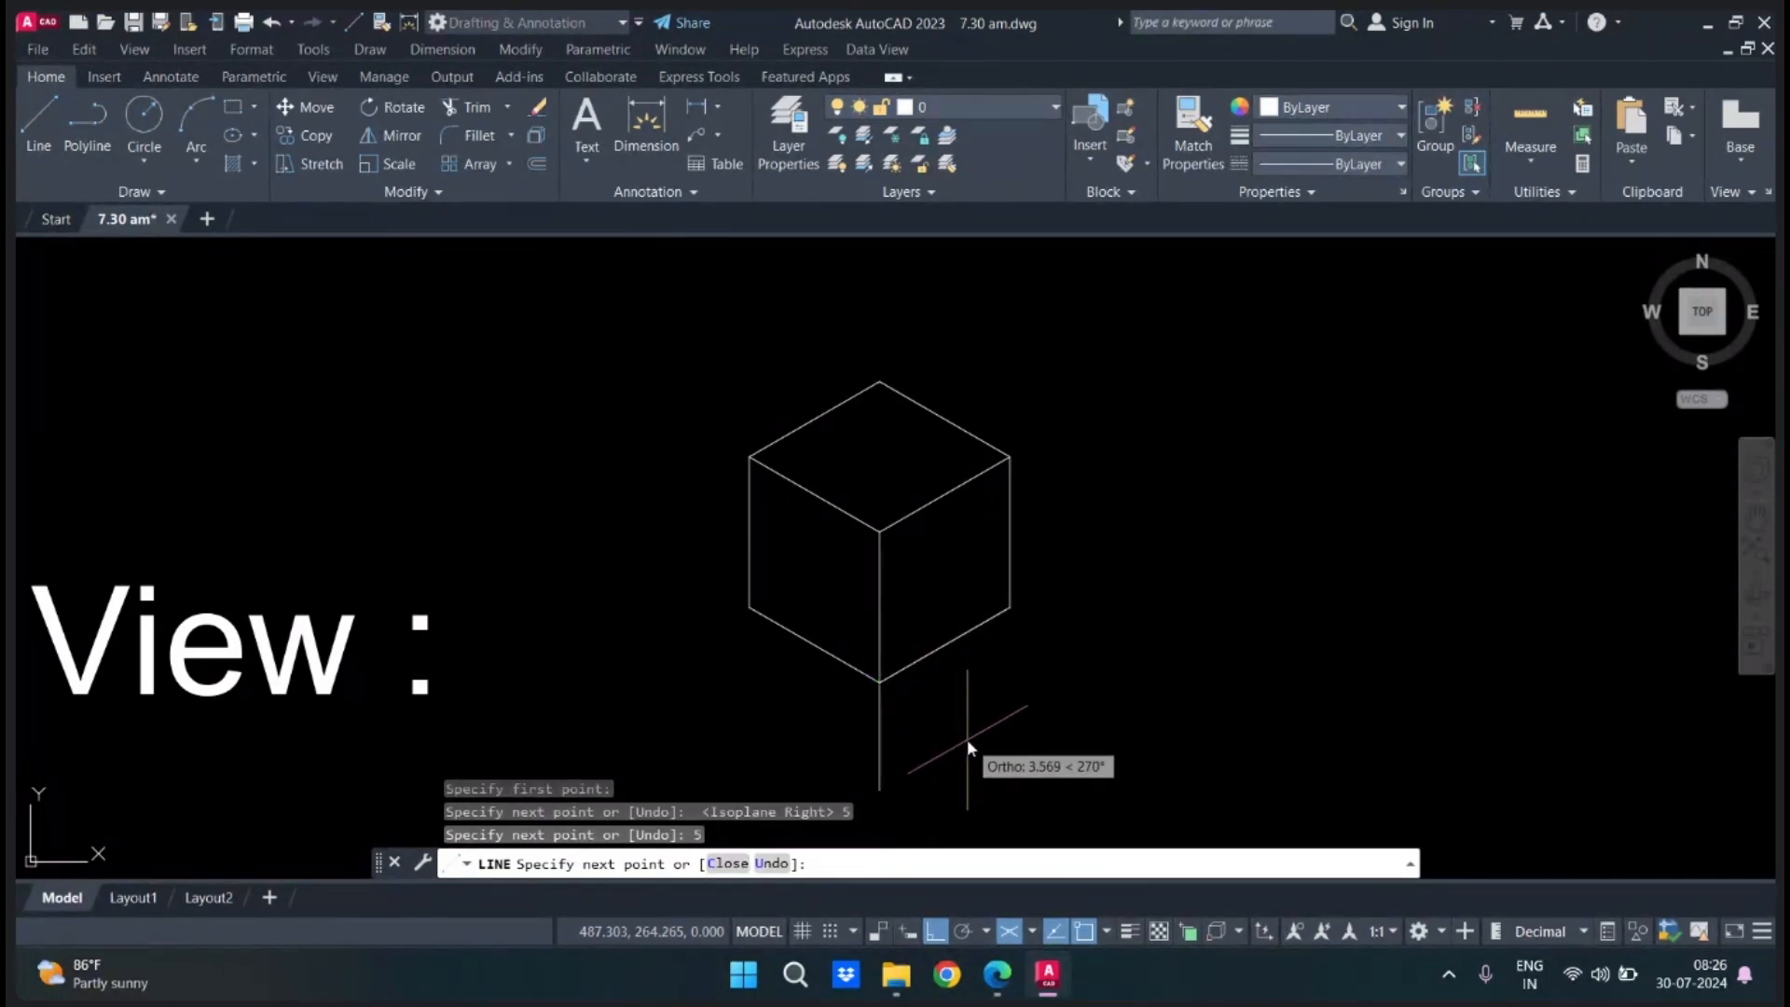
pyautogui.press('Escape')
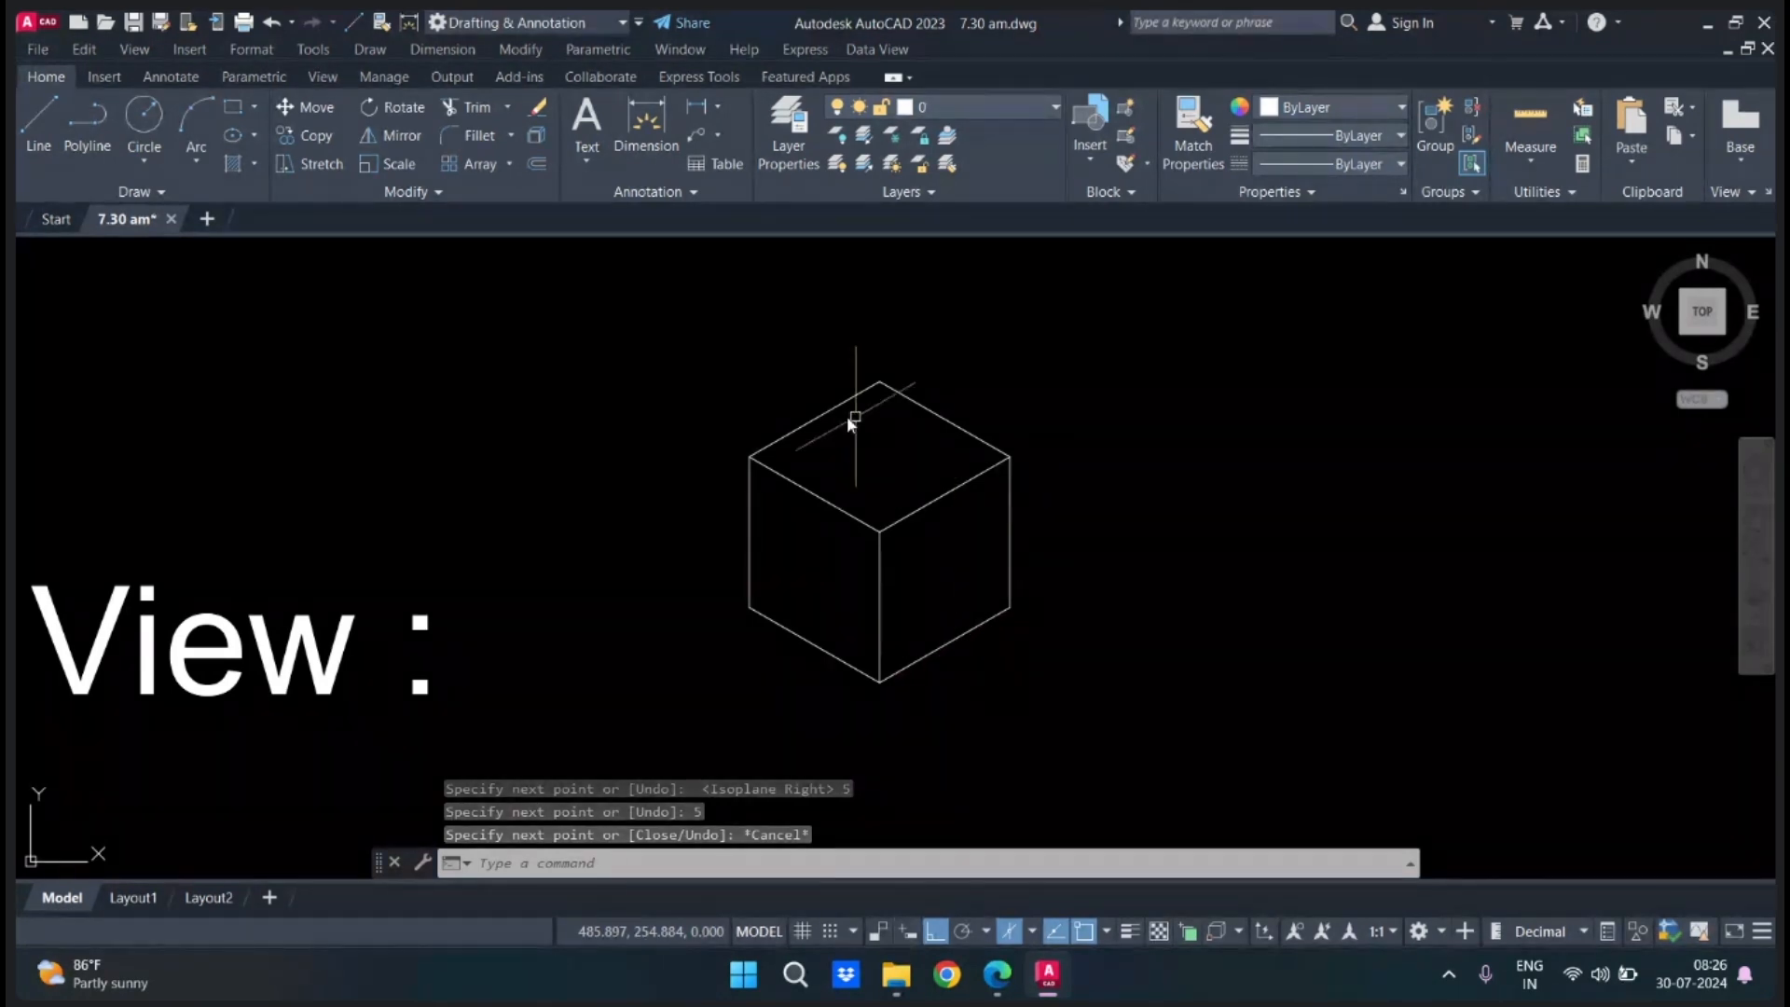
# Draw an ordinary circle of radius 1 at the centre of the cube's right face.
pyautogui.scroll(1, 856, 506)
pyautogui.scroll(-2, 848, 512)
pyautogui.scroll(2, 848, 515)
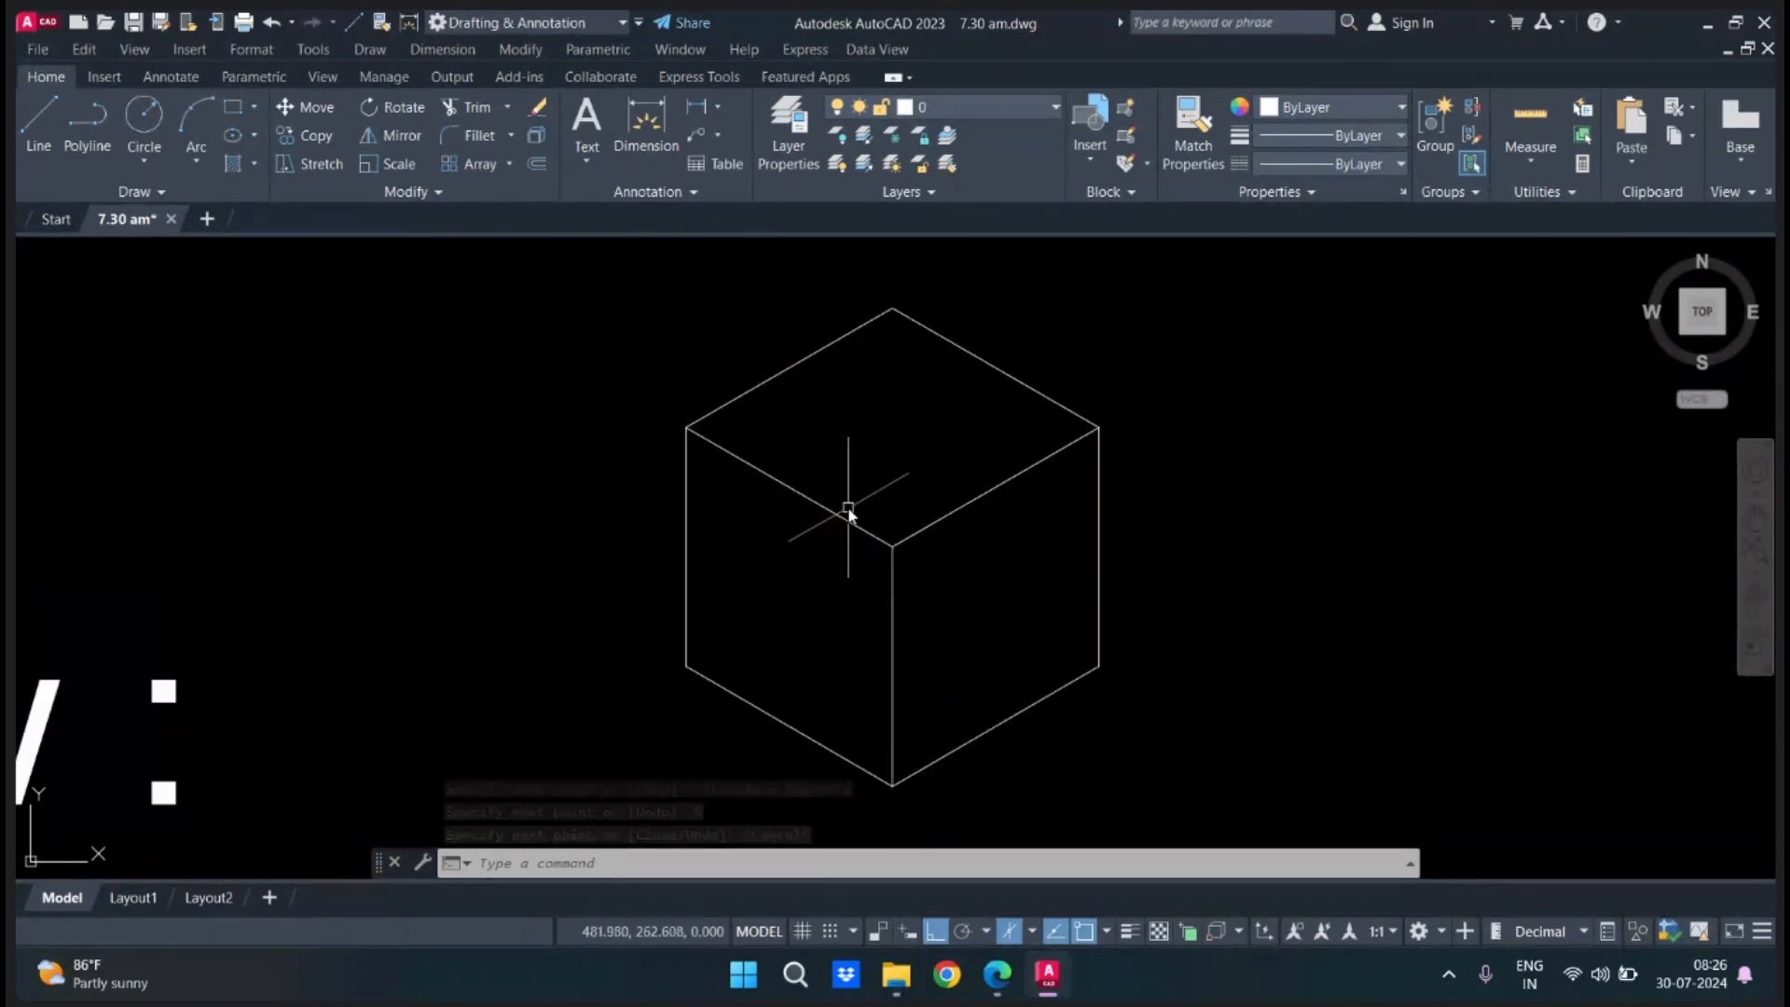
pyautogui.scroll(-1, 849, 517)
pyautogui.scroll(2, 847, 512)
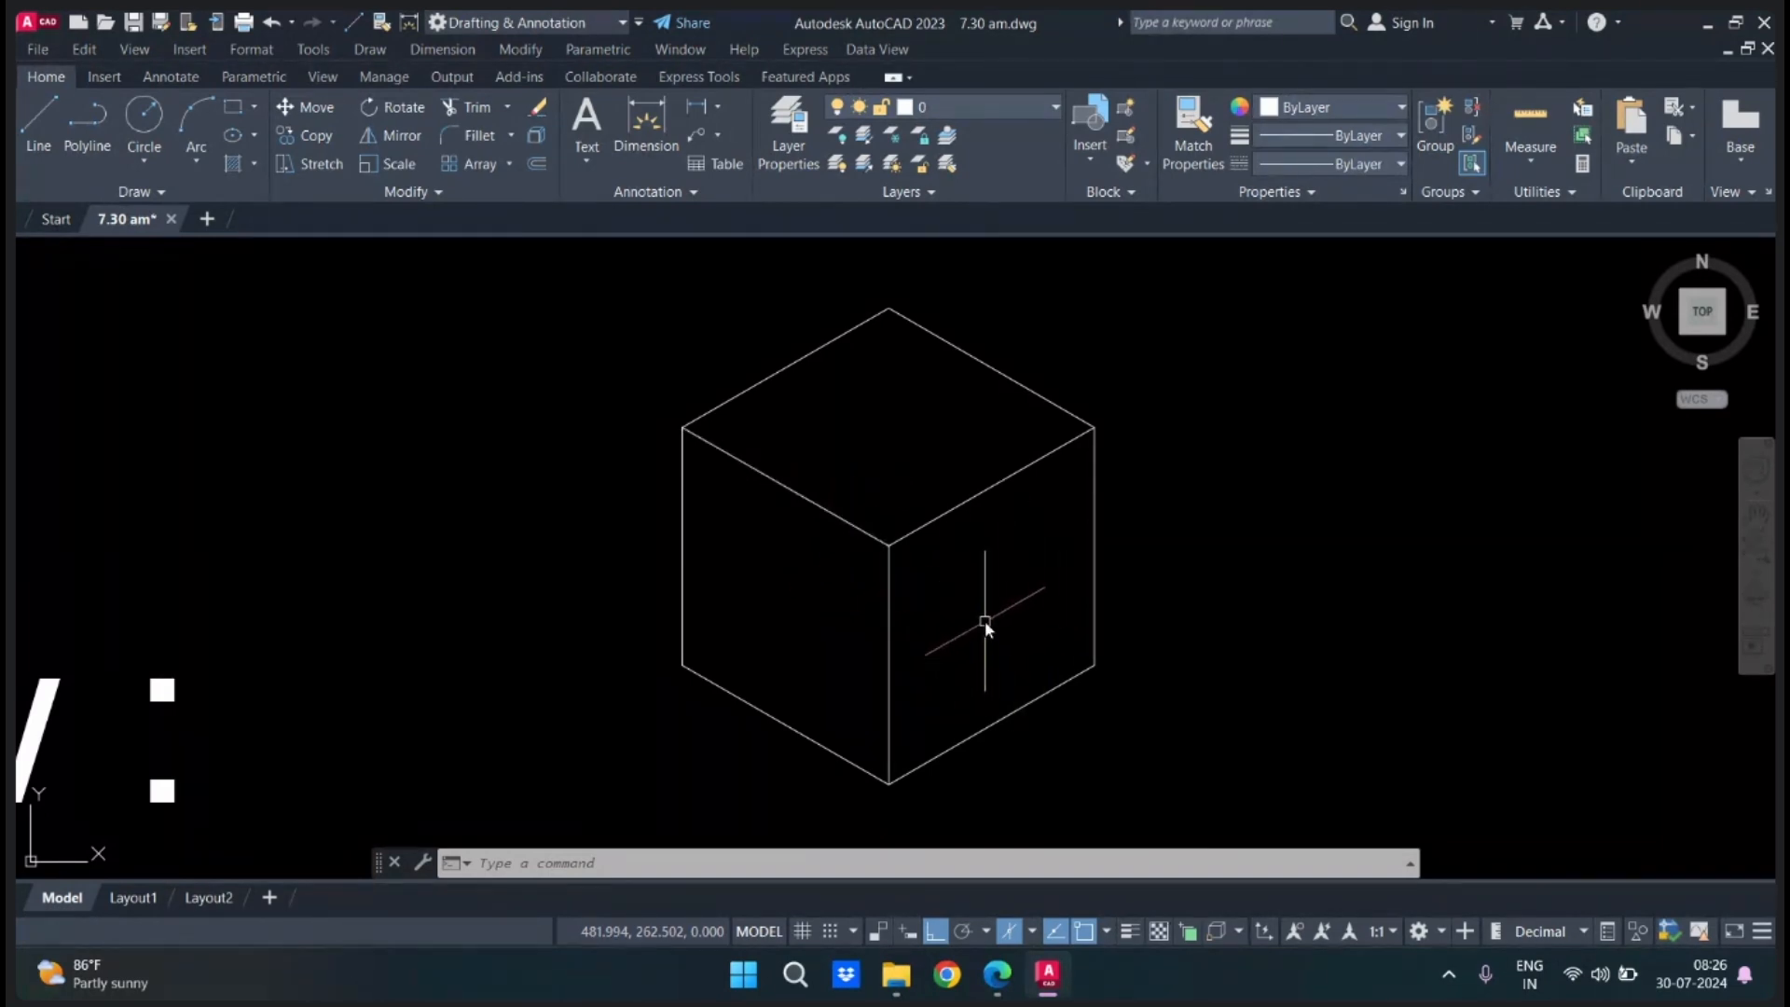
pyautogui.write('c')
pyautogui.press('Return')
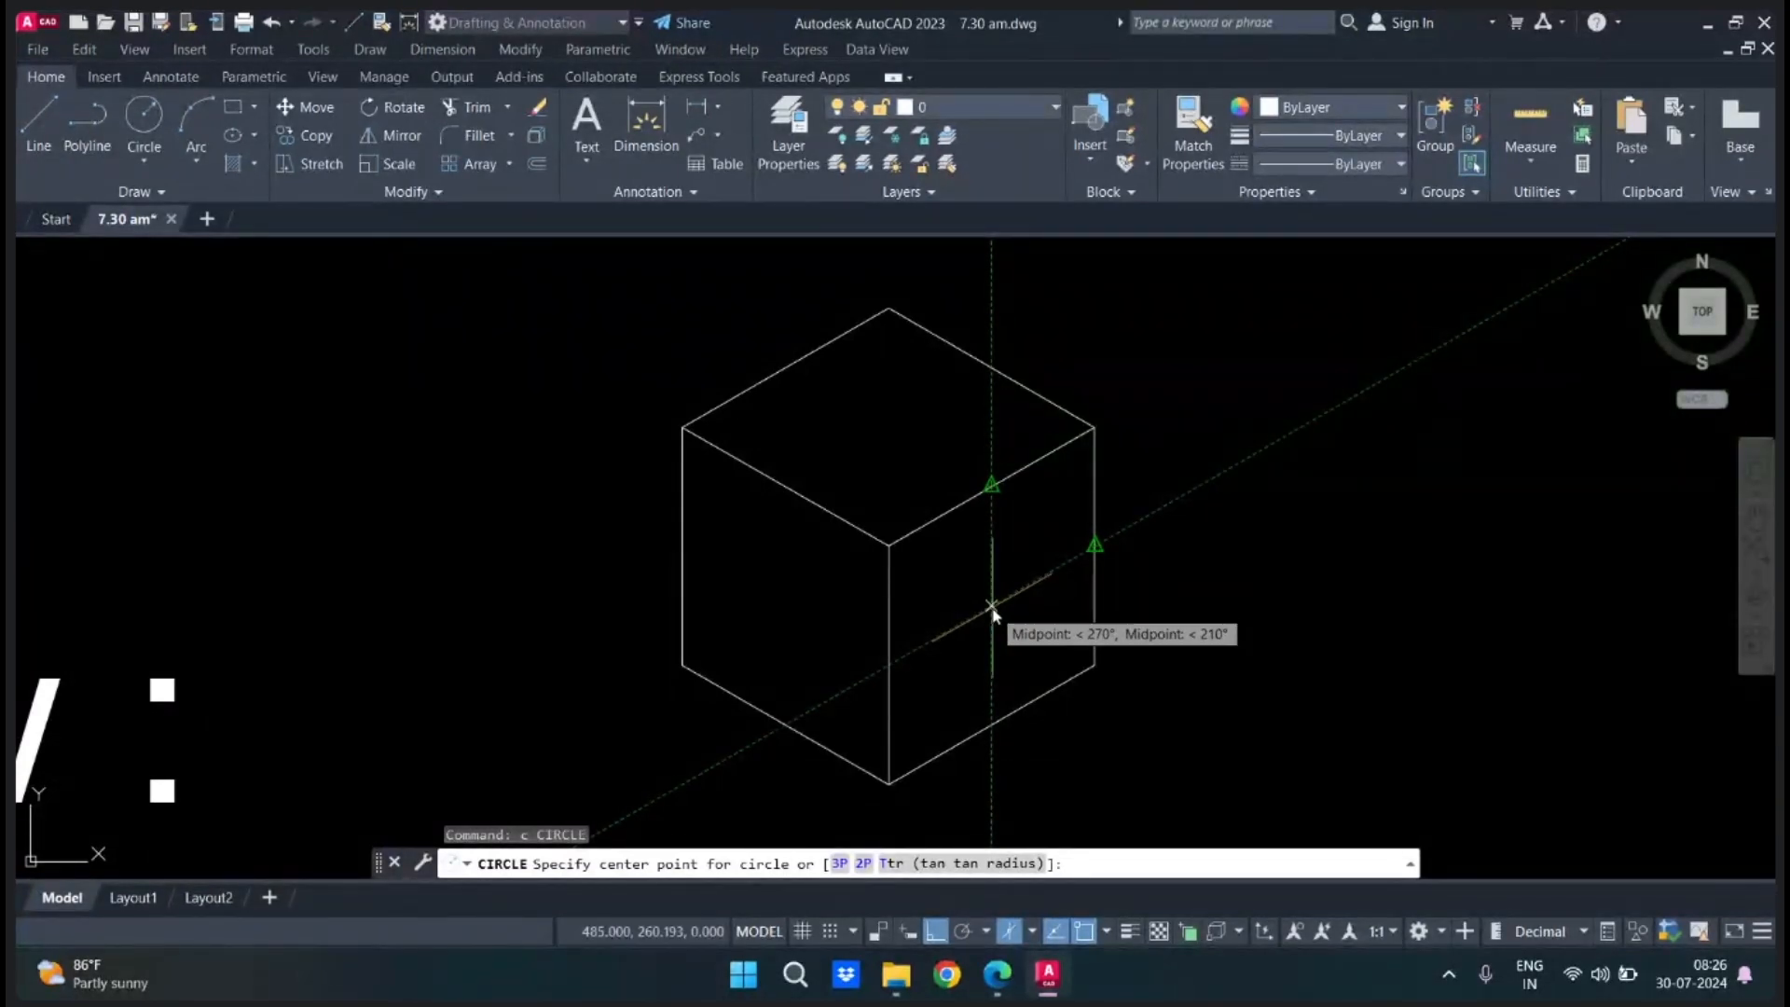
pyautogui.click(992, 607)
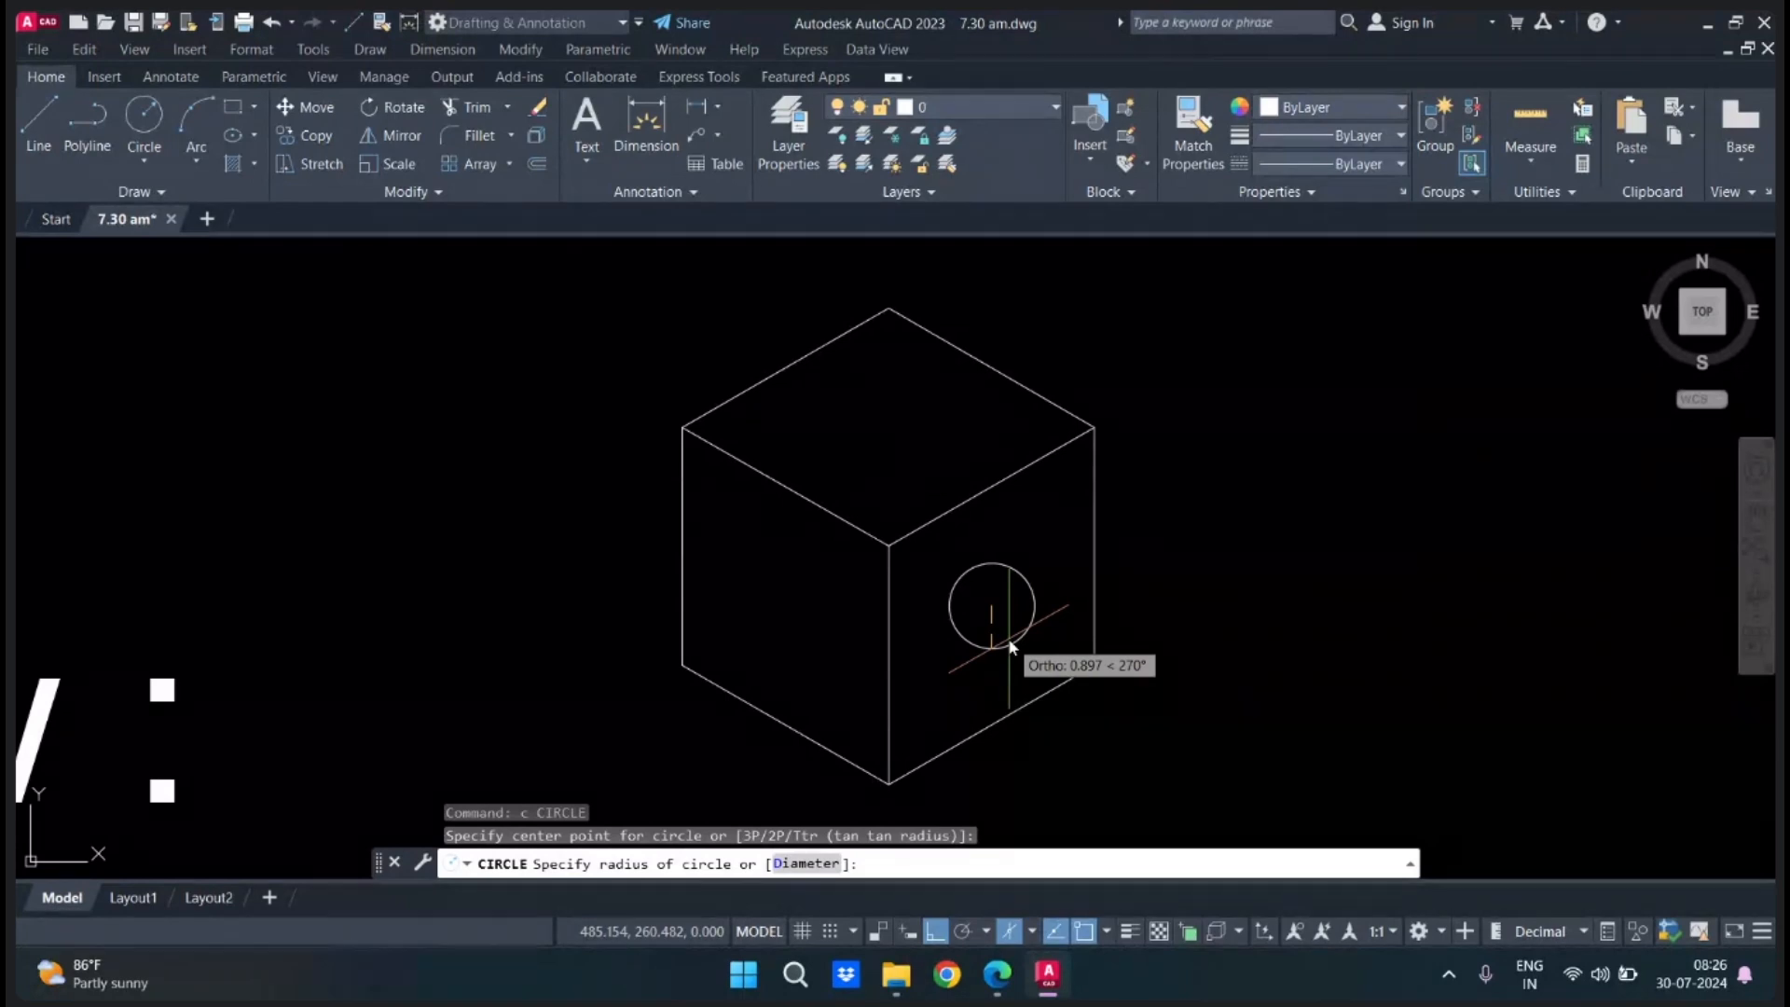
pyautogui.write('1')
pyautogui.press('Return')
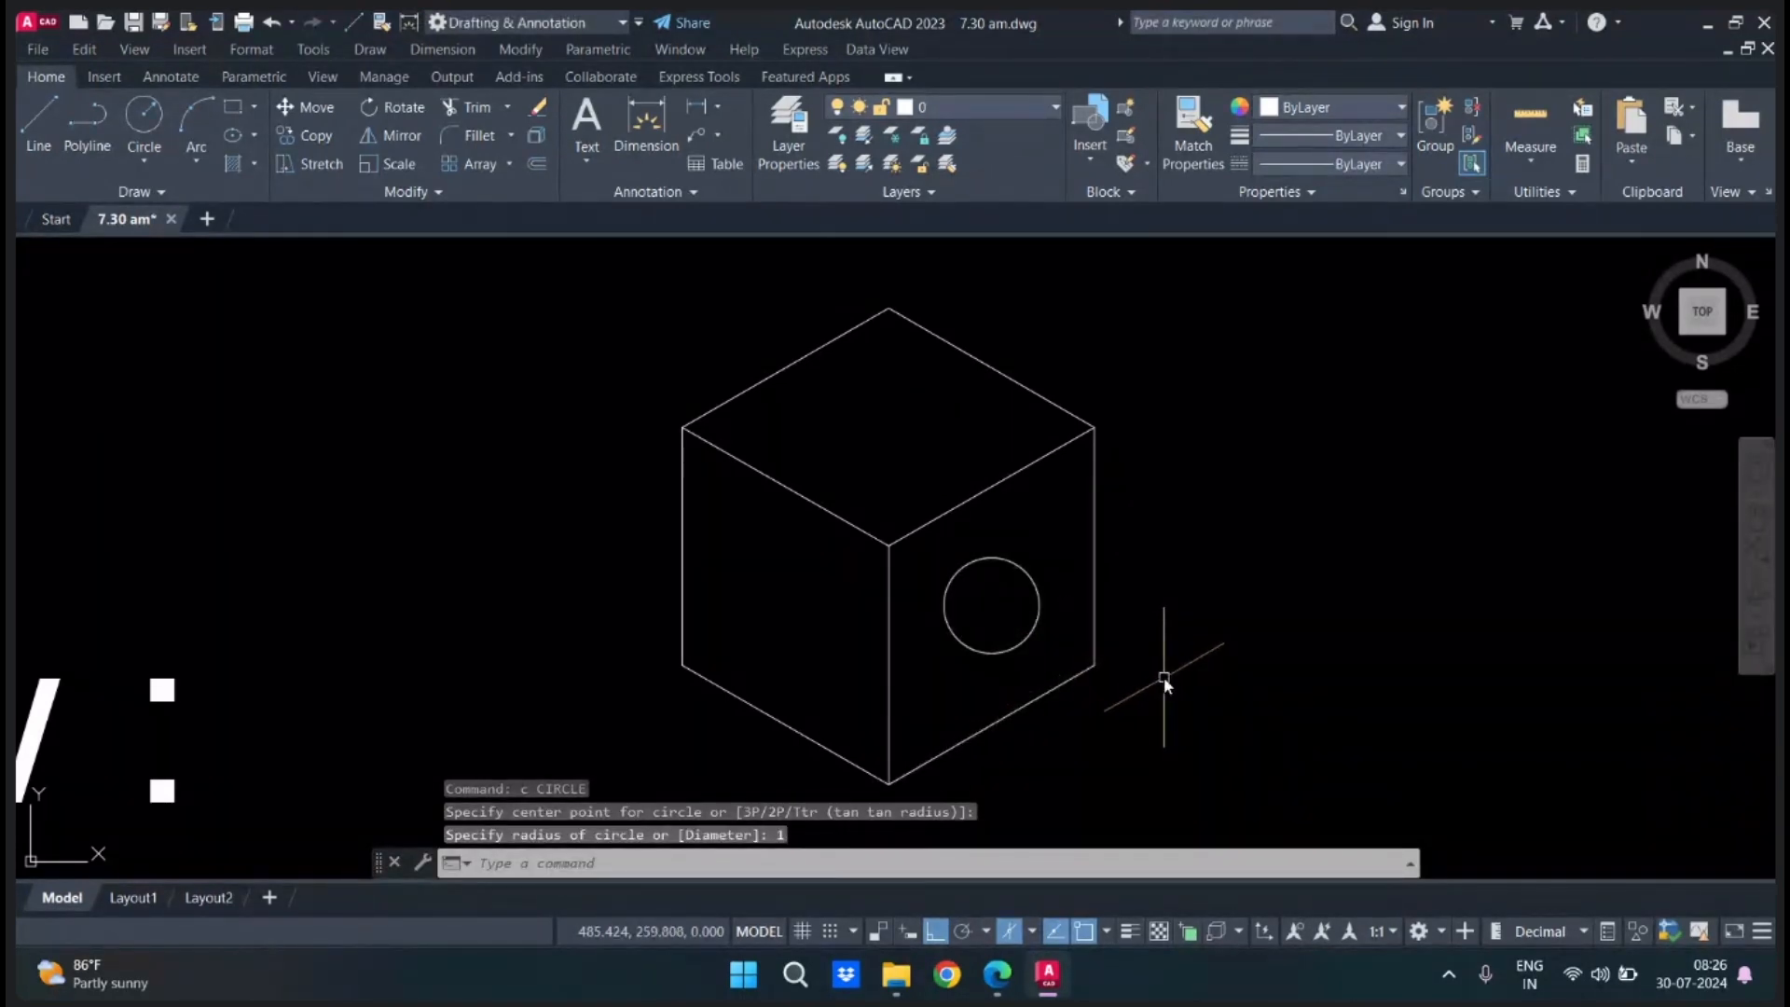
# Delete the ordinary circle from the cube's right face.
pyautogui.scroll(2, 1164, 683)
pyautogui.scroll(-2, 1165, 686)
pyautogui.scroll(2, 1163, 681)
pyautogui.scroll(-2, 1163, 681)
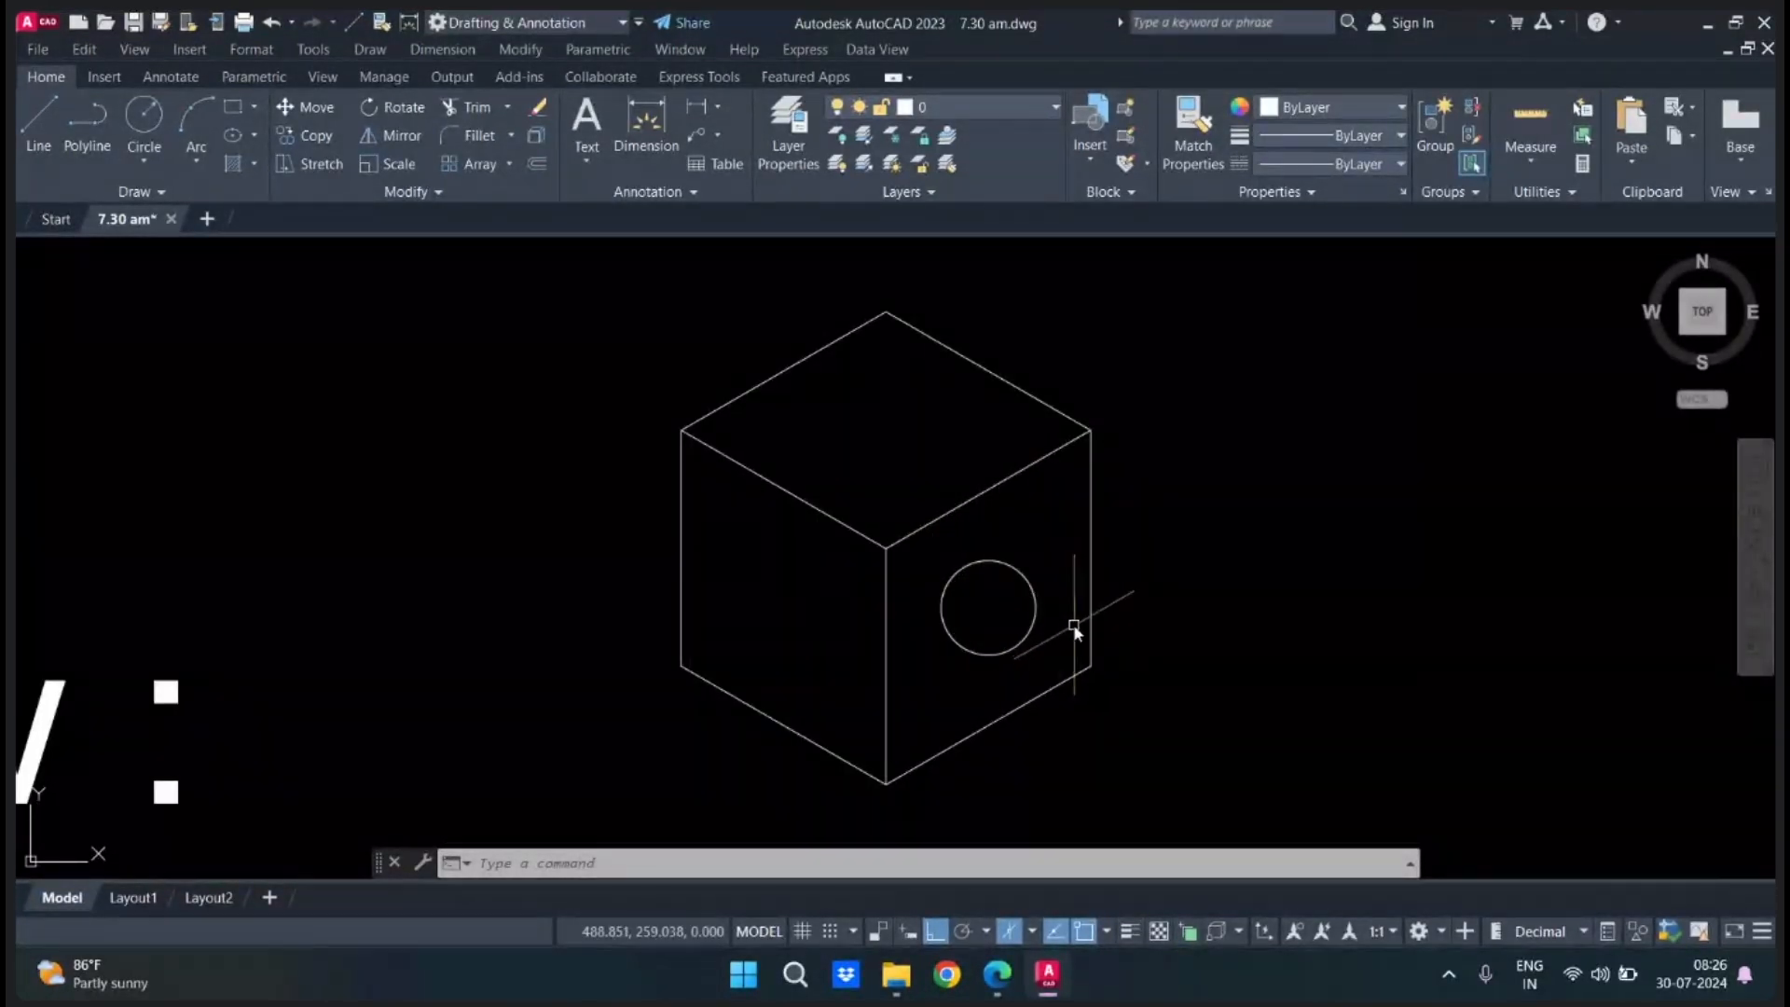
pyautogui.scroll(2, 1073, 624)
pyautogui.scroll(-2, 1074, 628)
pyautogui.scroll(2, 1074, 630)
pyautogui.scroll(-2, 1075, 631)
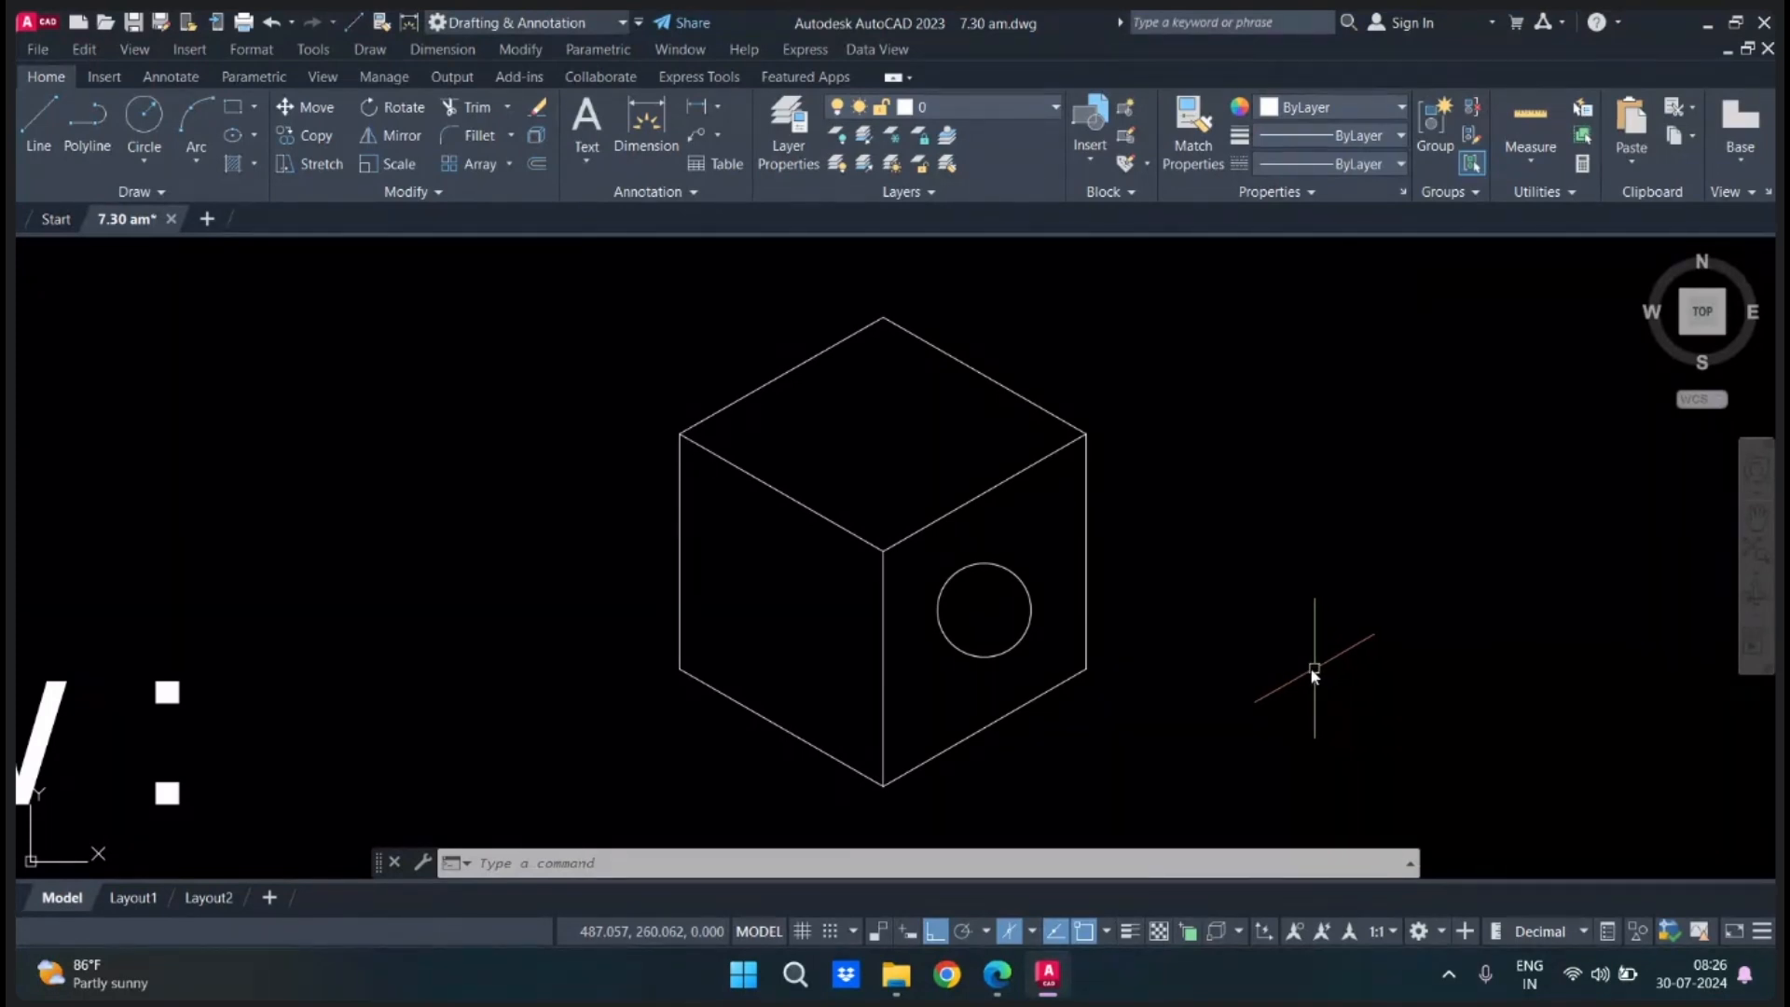
pyautogui.click(1030, 611)
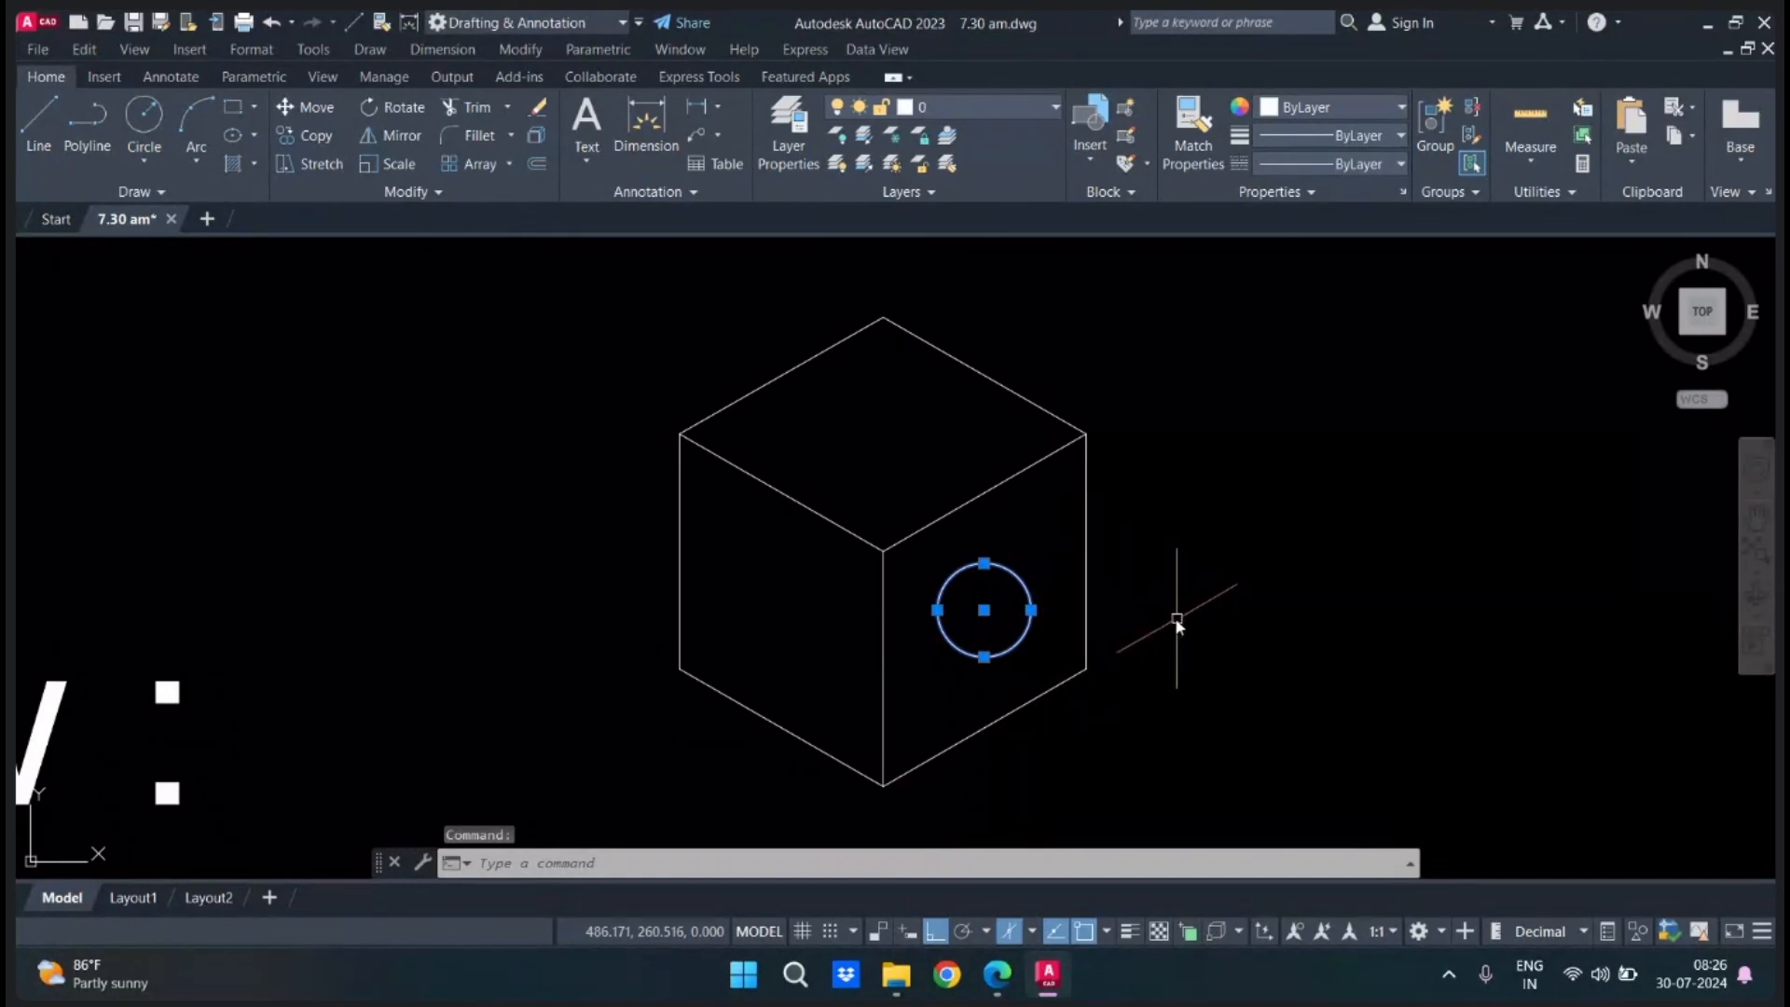
pyautogui.press('Delete')
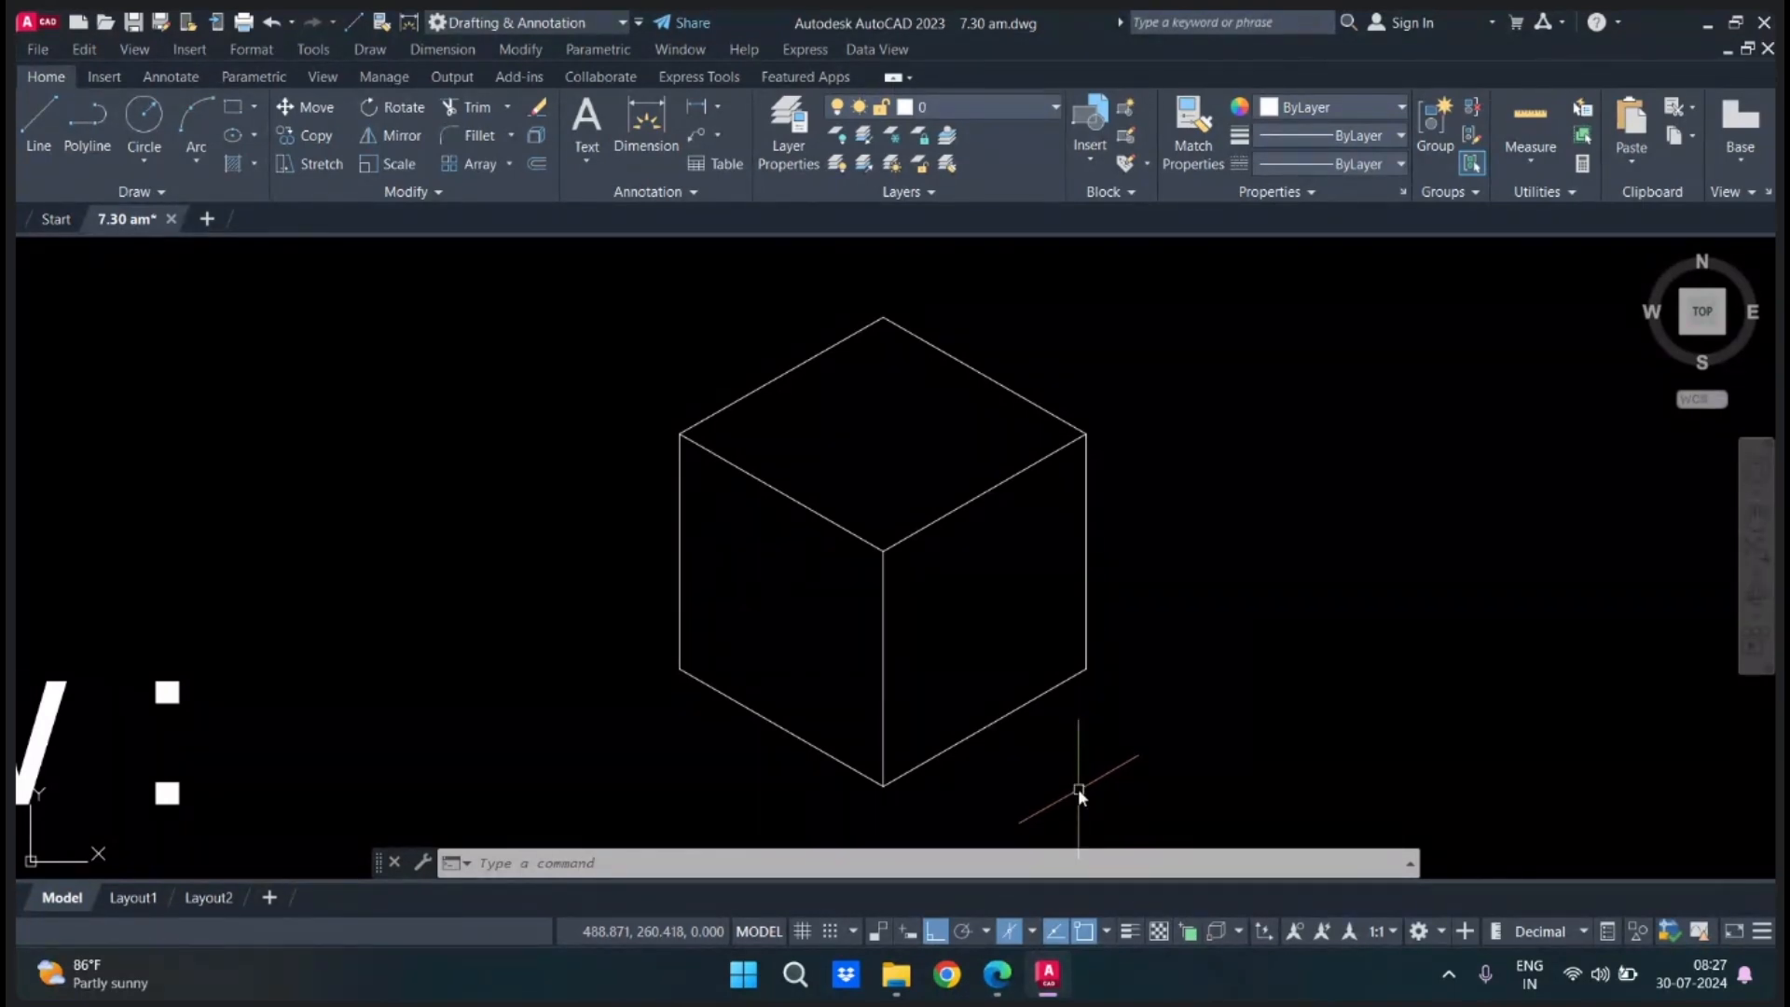
# Draw an ellipse with the Isocircle option, radius 1, at the centre of the cube's right face.
pyautogui.write('e')
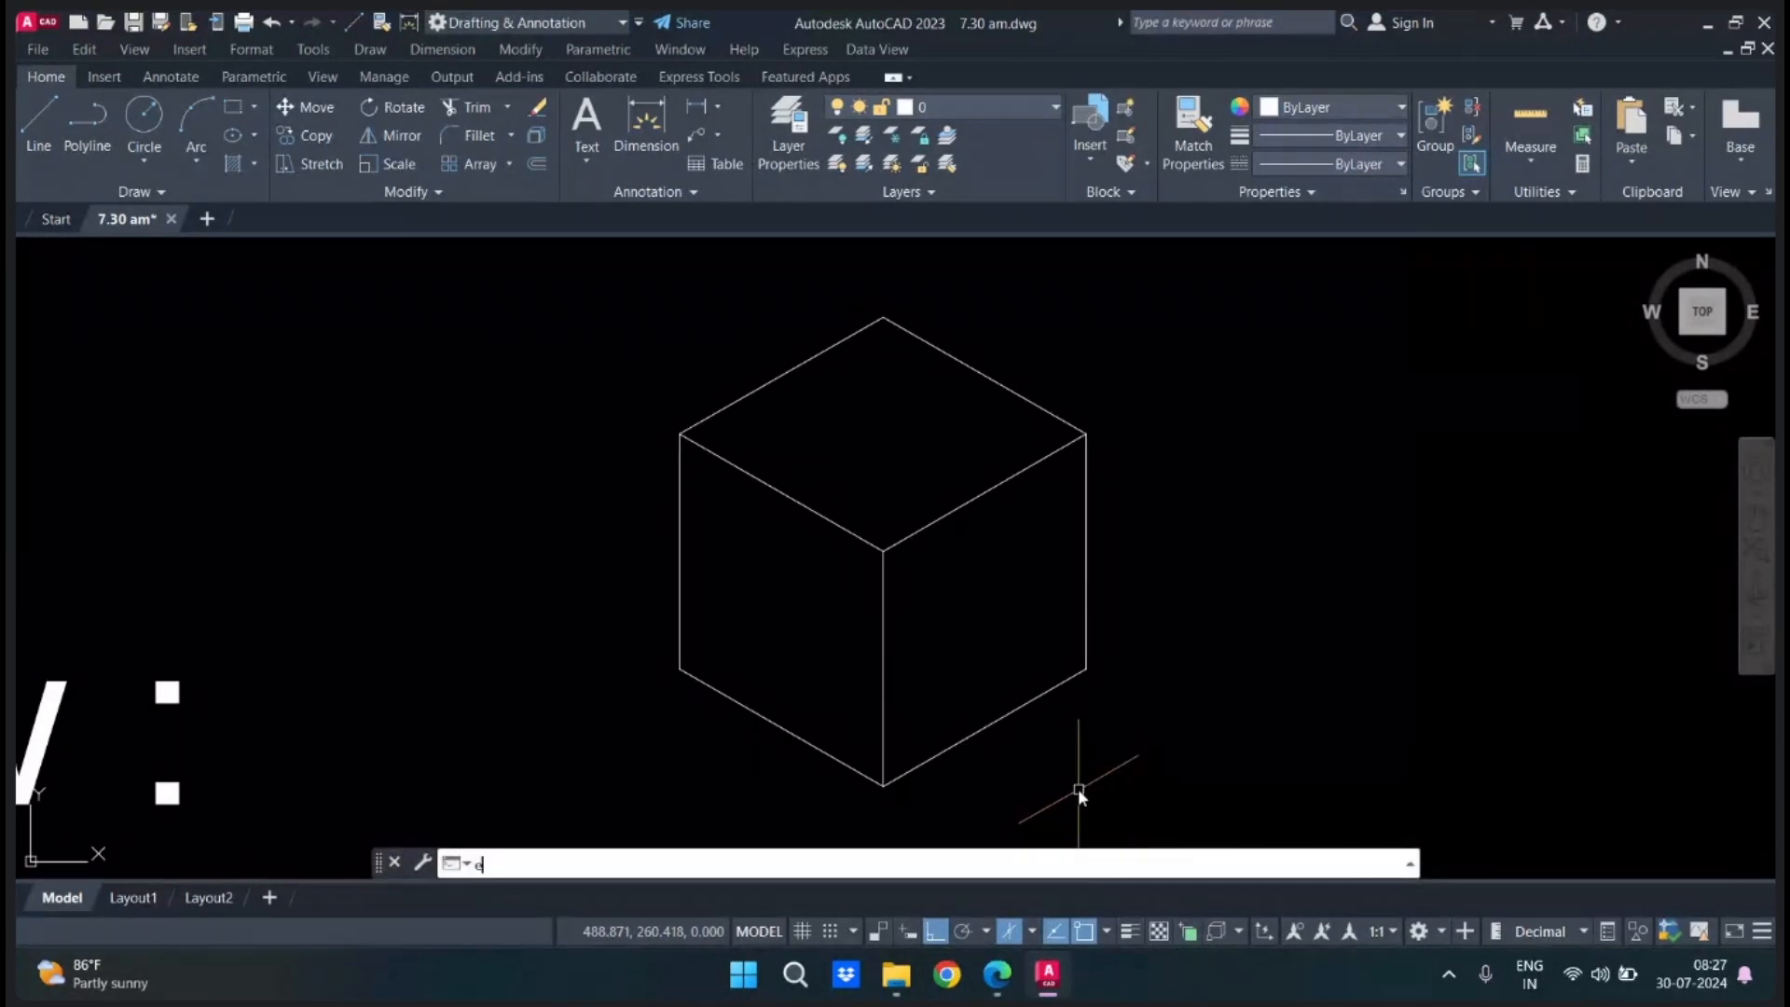
pyautogui.write('l')
pyautogui.press('Return')
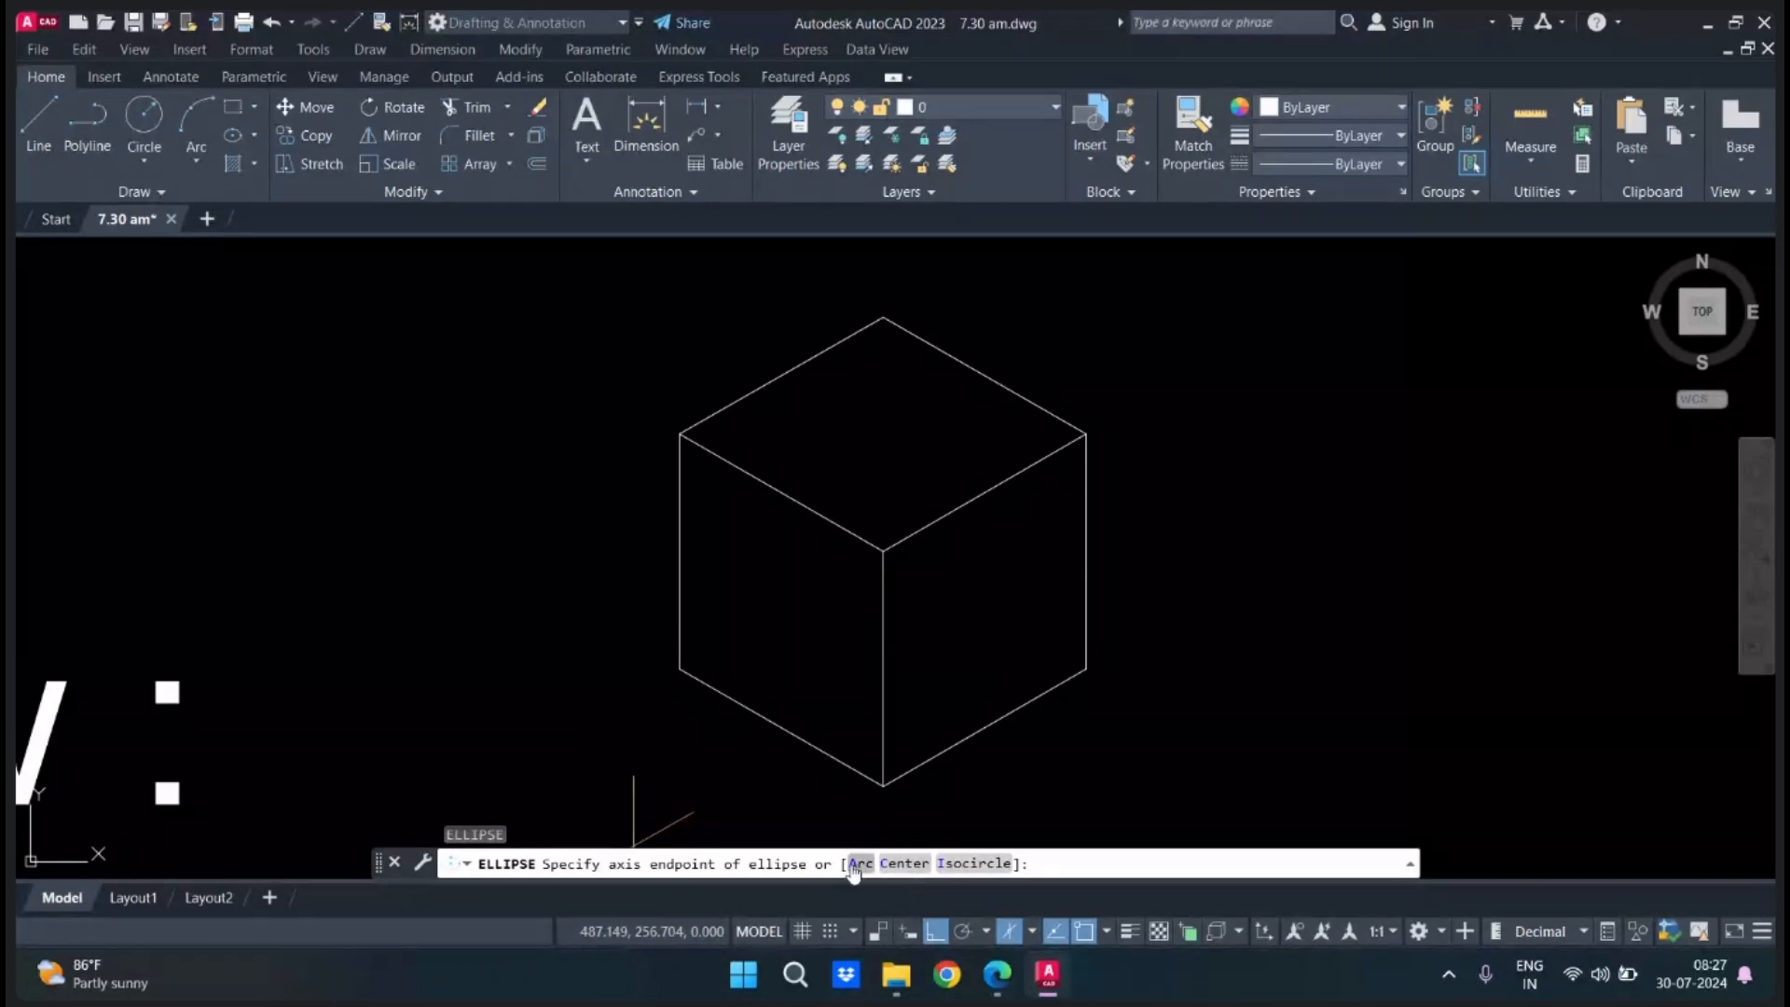
pyautogui.click(974, 865)
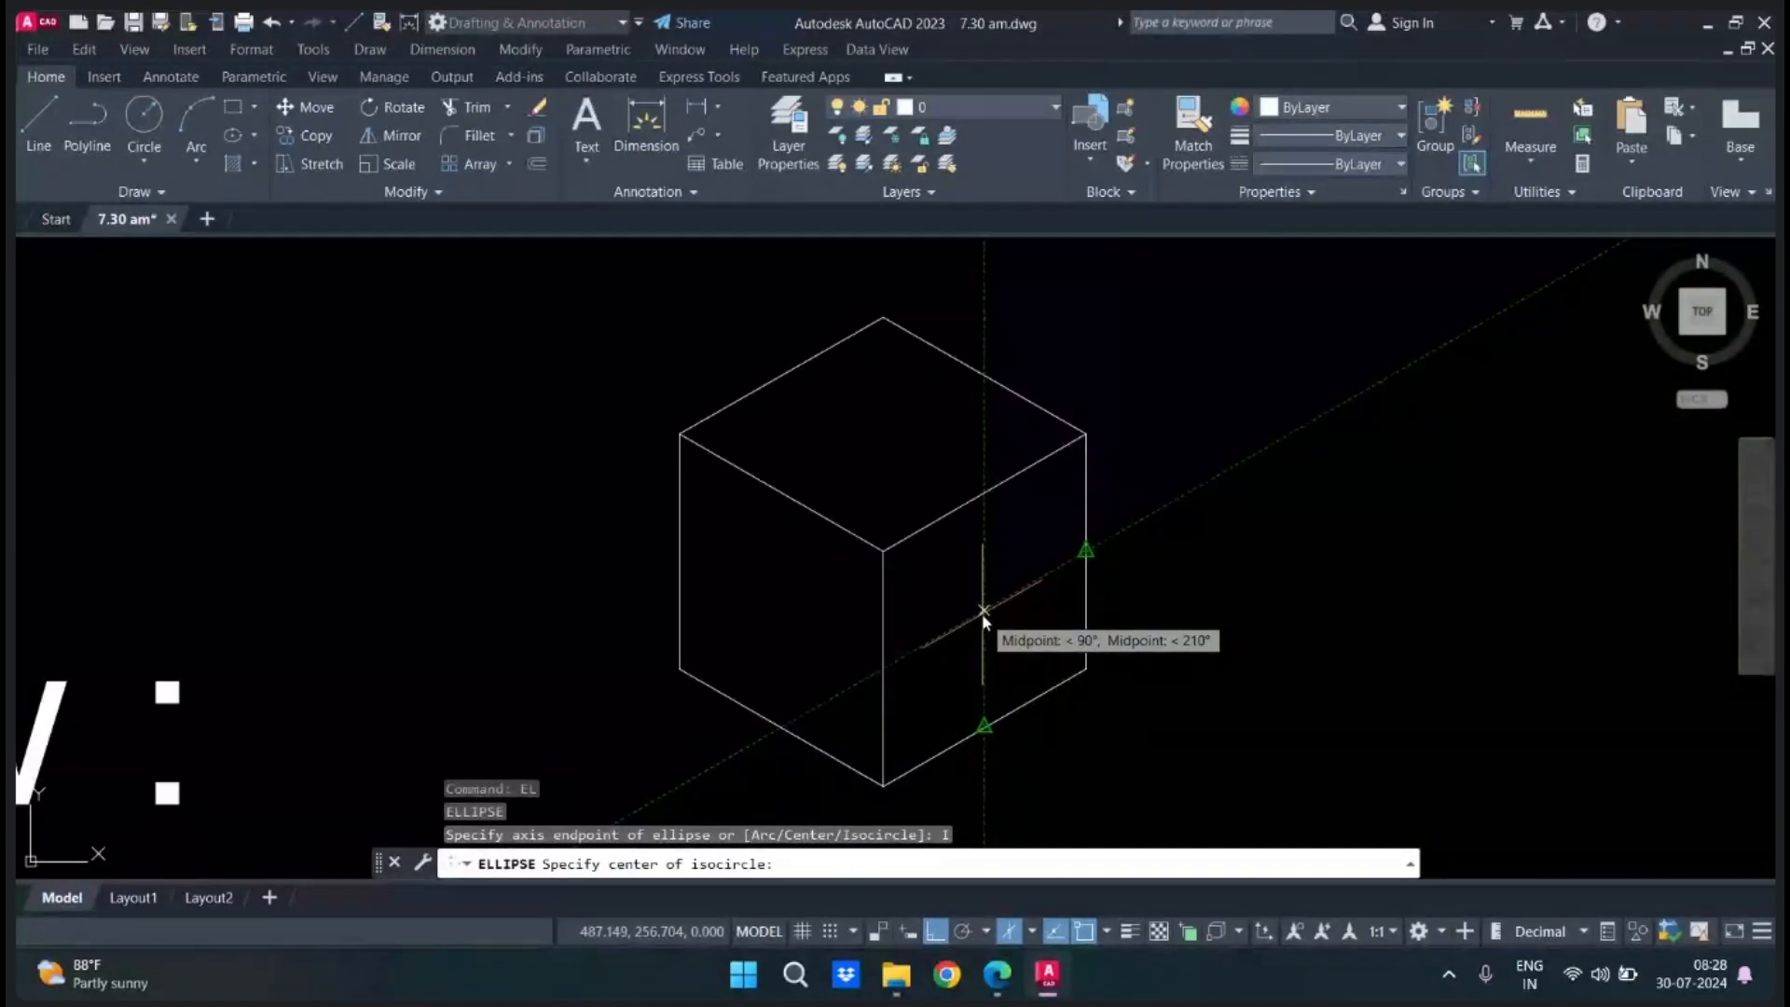
pyautogui.click(984, 612)
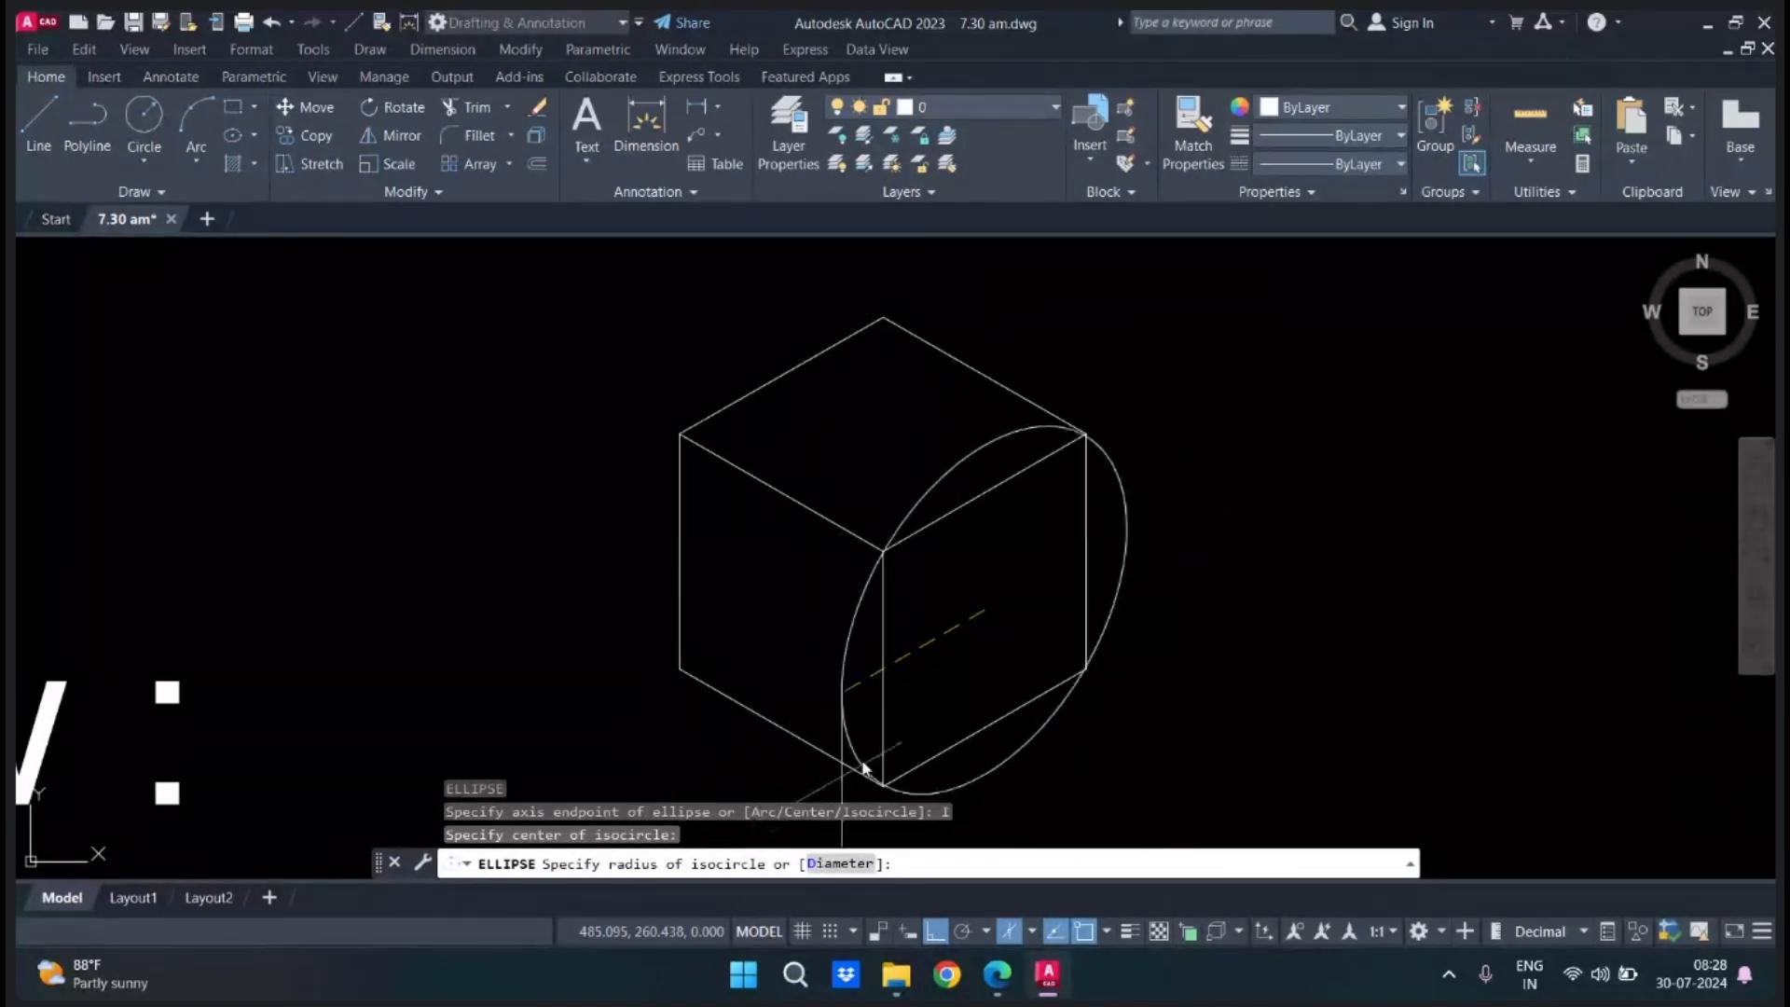
pyautogui.write('1')
pyautogui.press('Return')
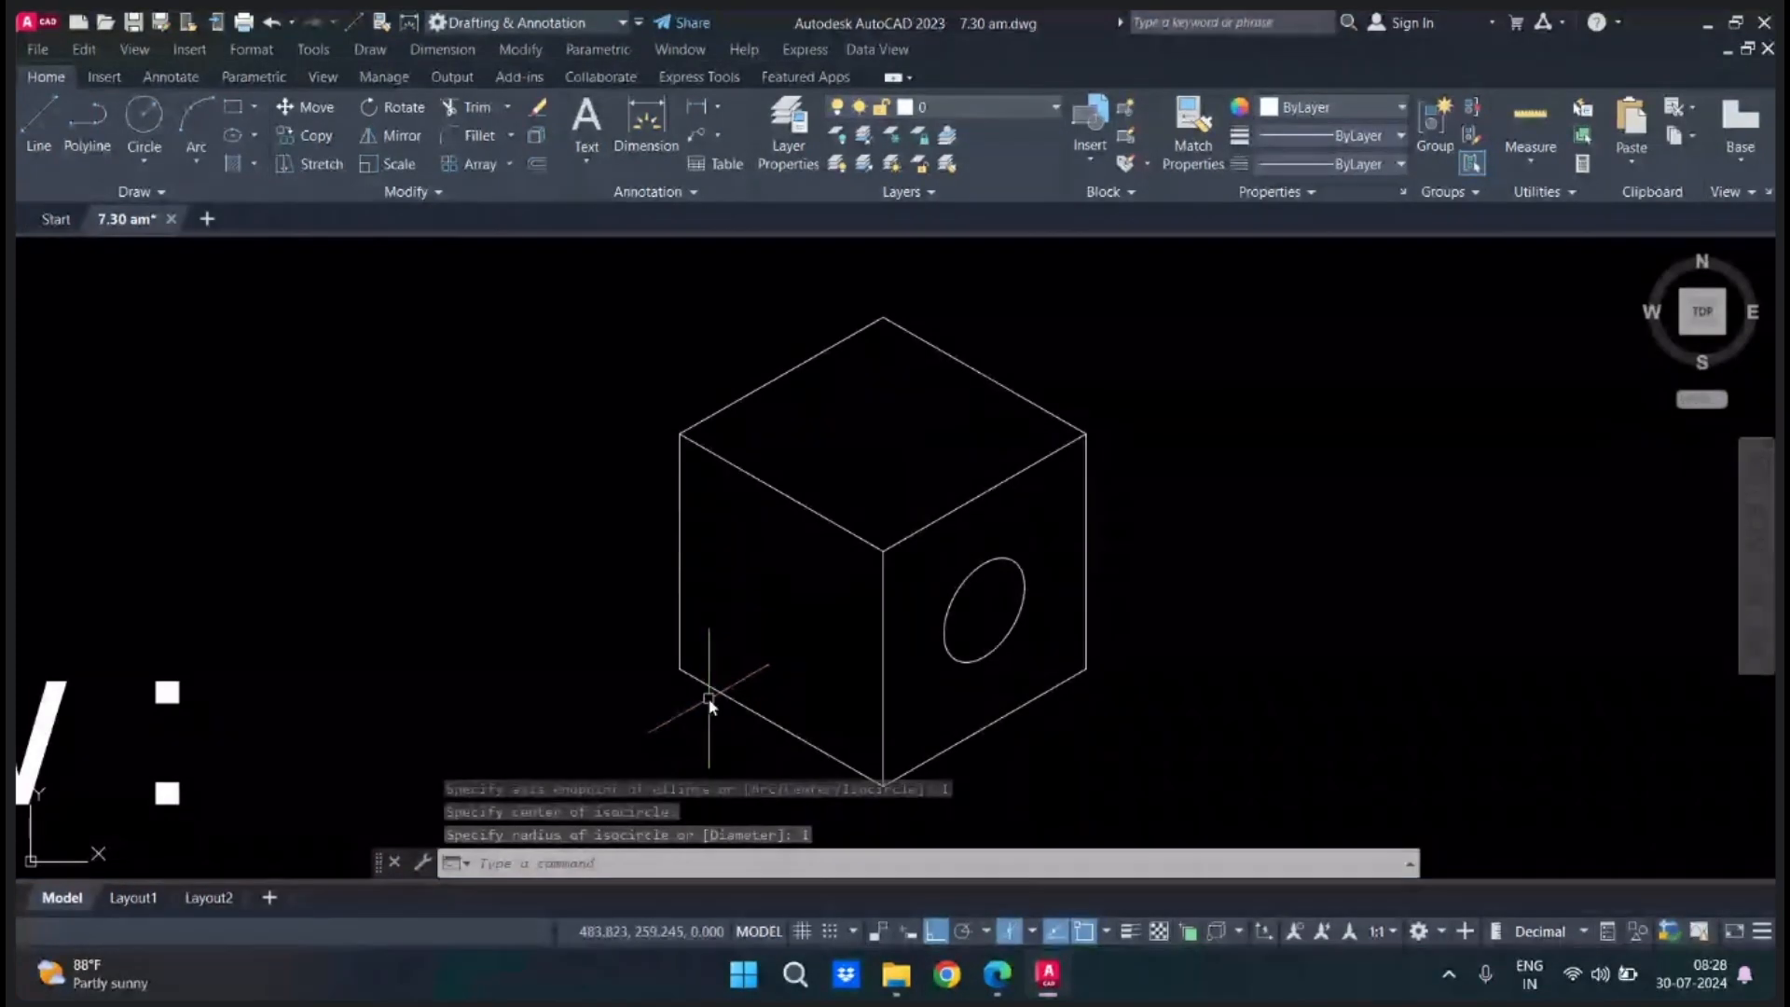
# Draw an isocircle of radius 1 at the centre of the cube's left face on the left isoplane.
pyautogui.press('Return')
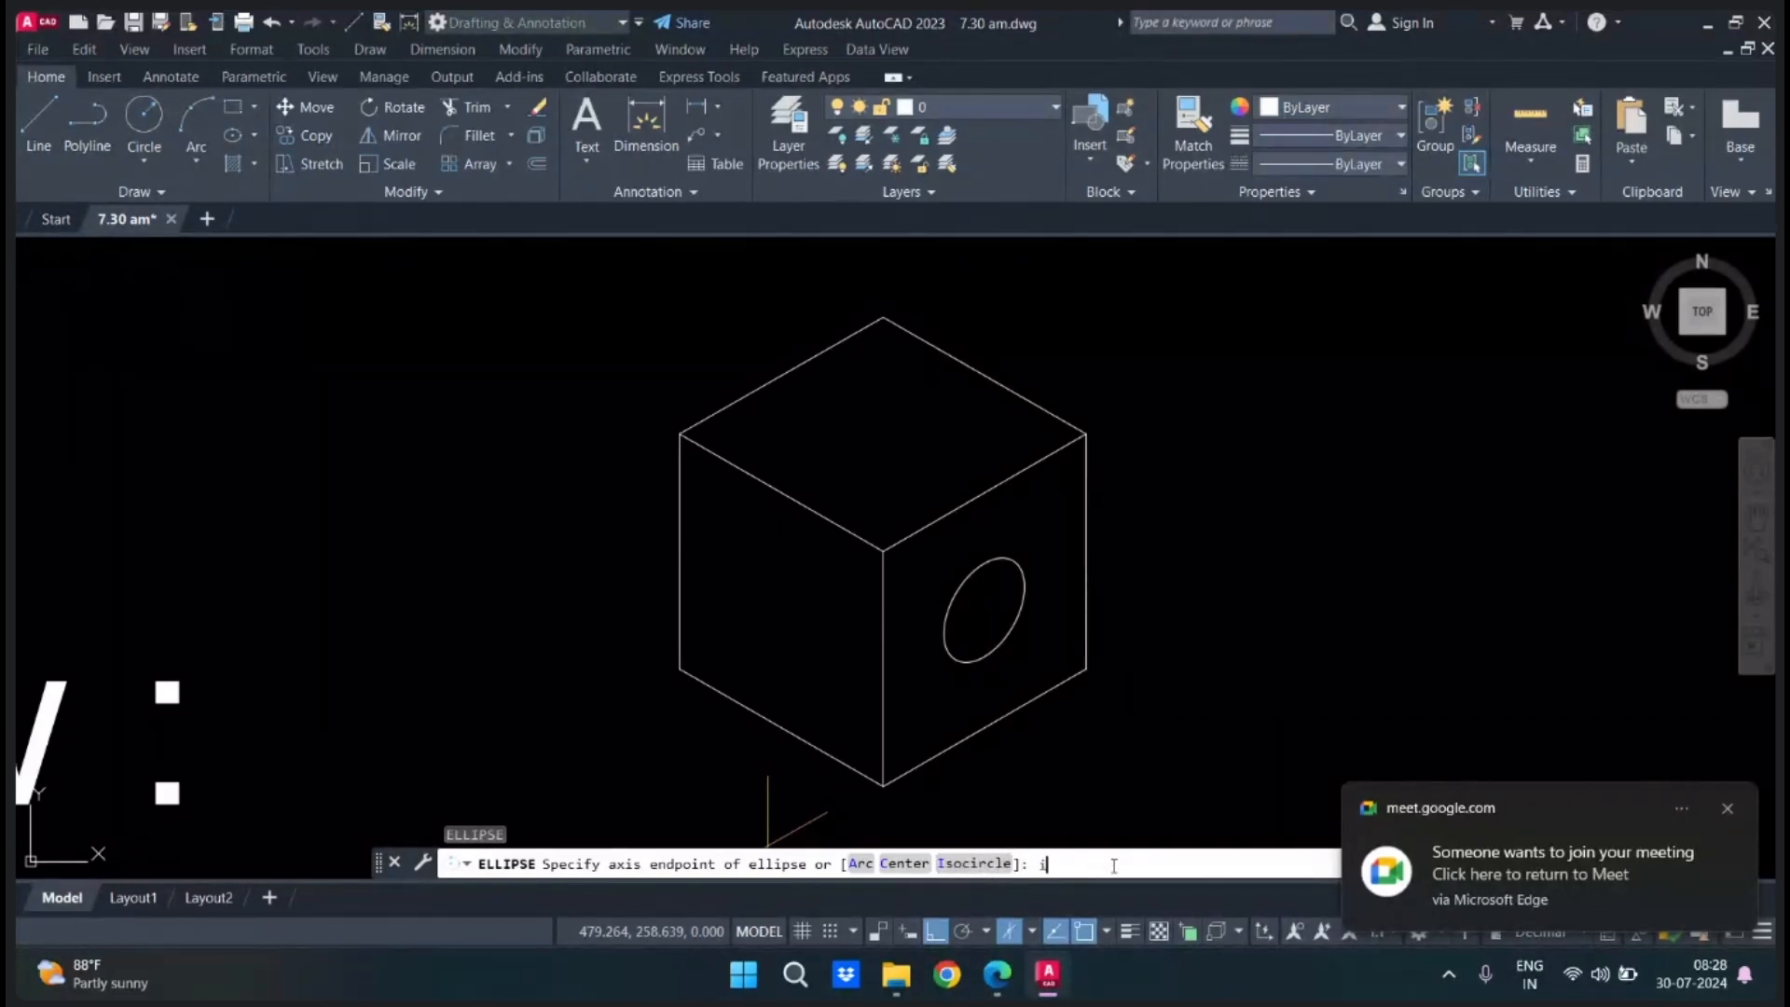
pyautogui.press('Return')
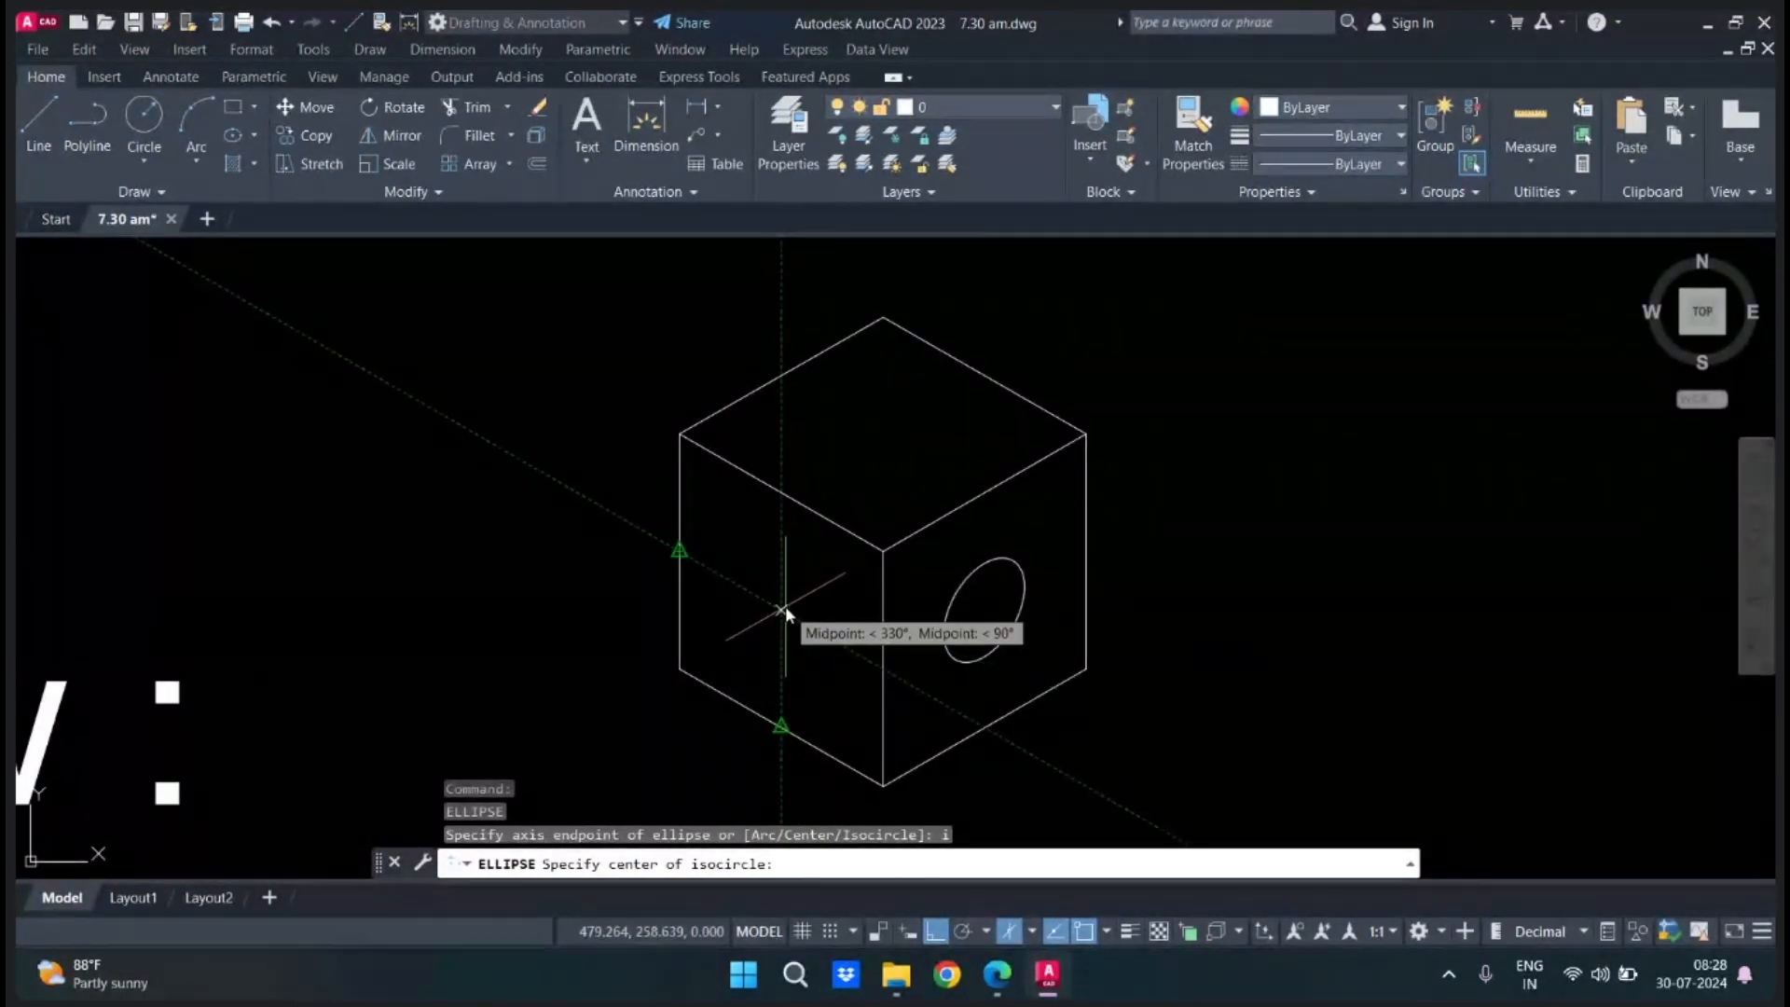
pyautogui.click(782, 611)
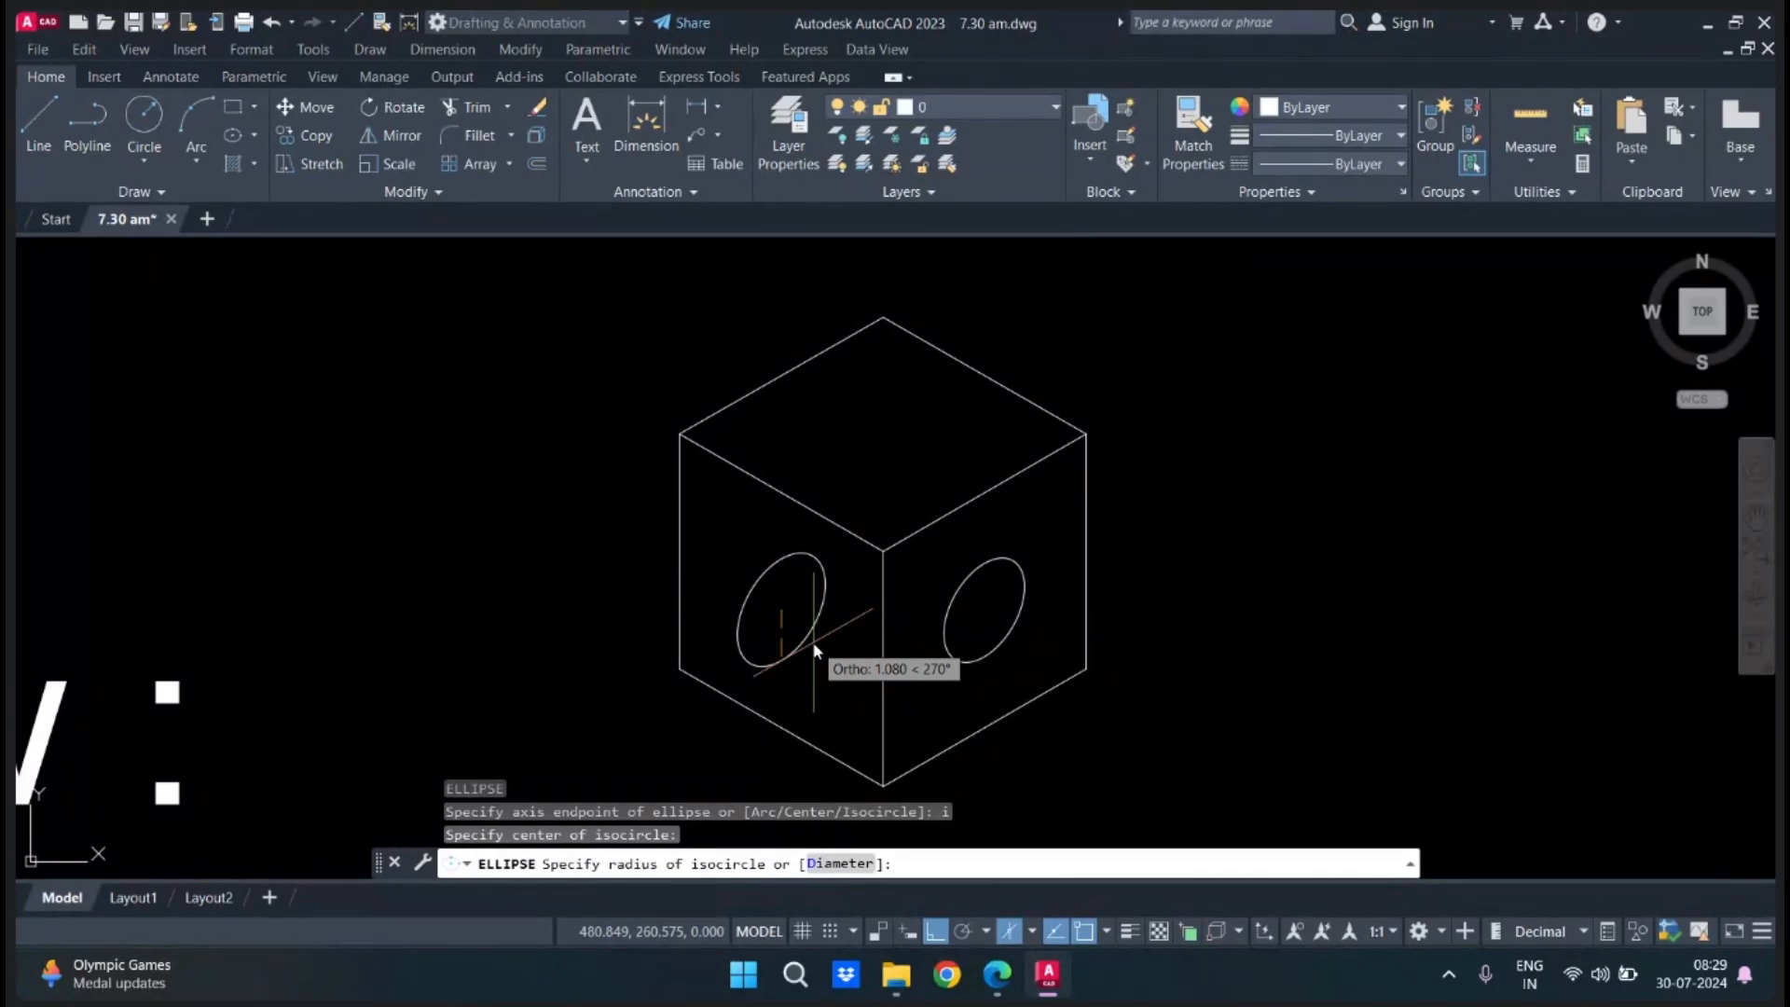
pyautogui.press('F5')
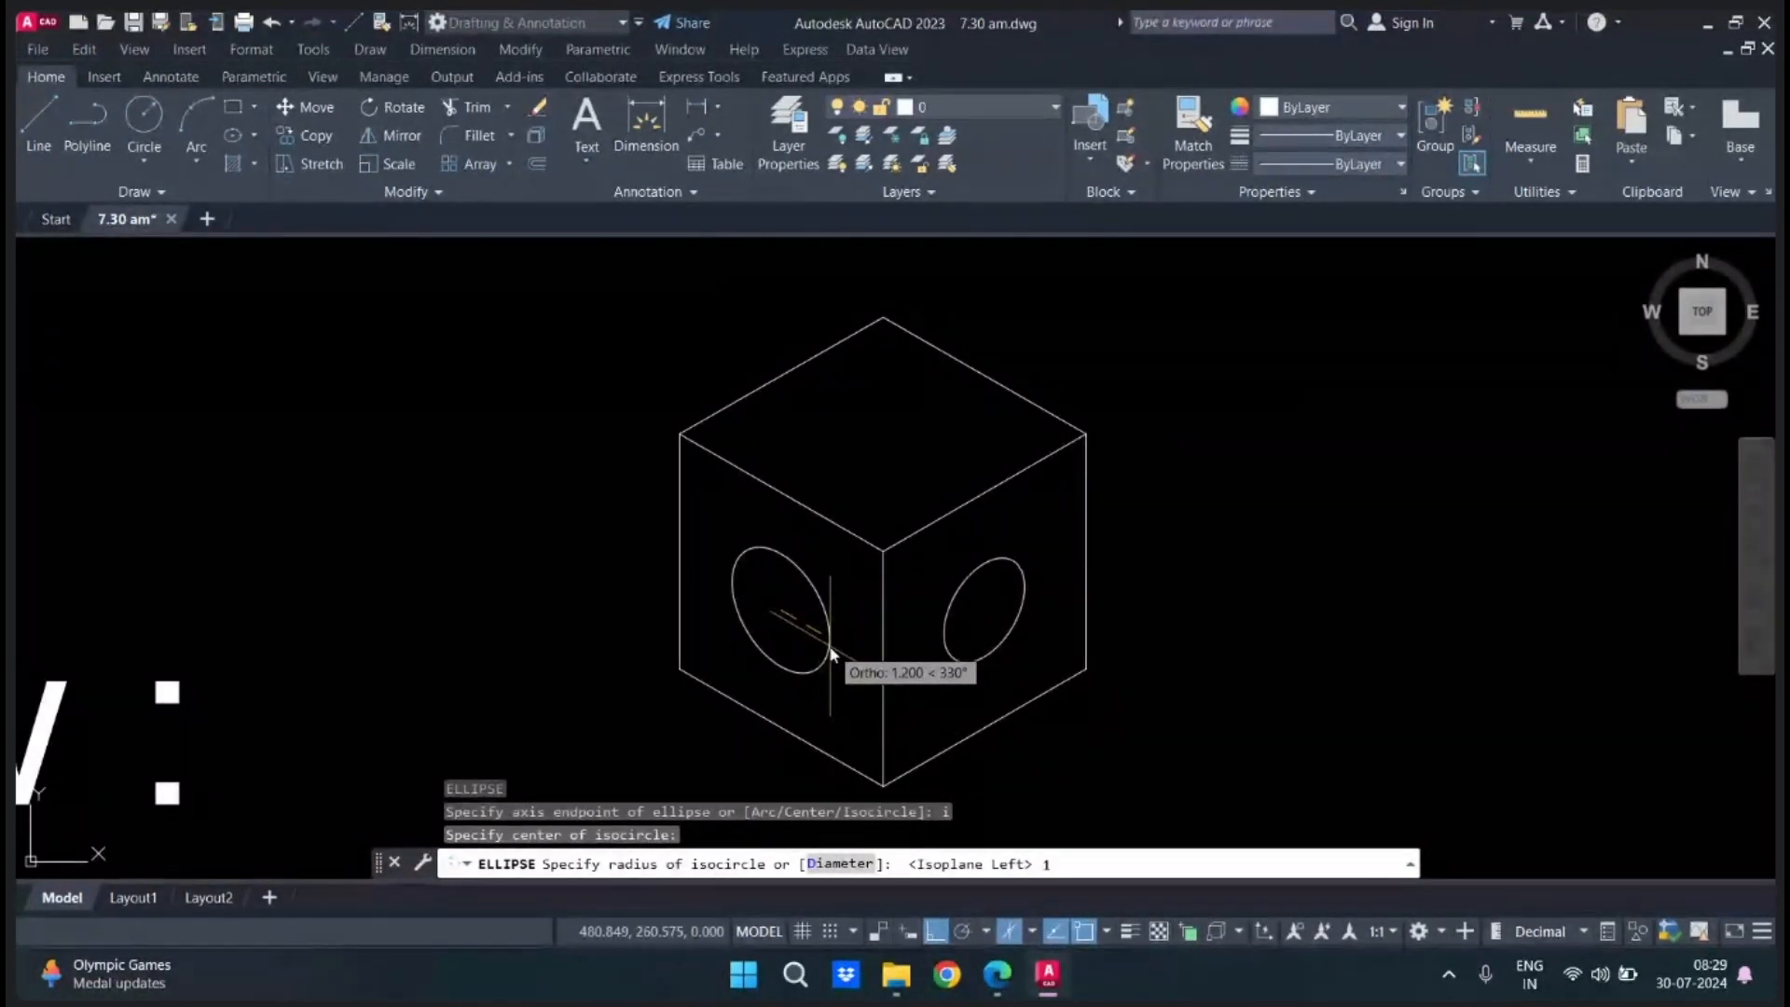
pyautogui.press('Return')
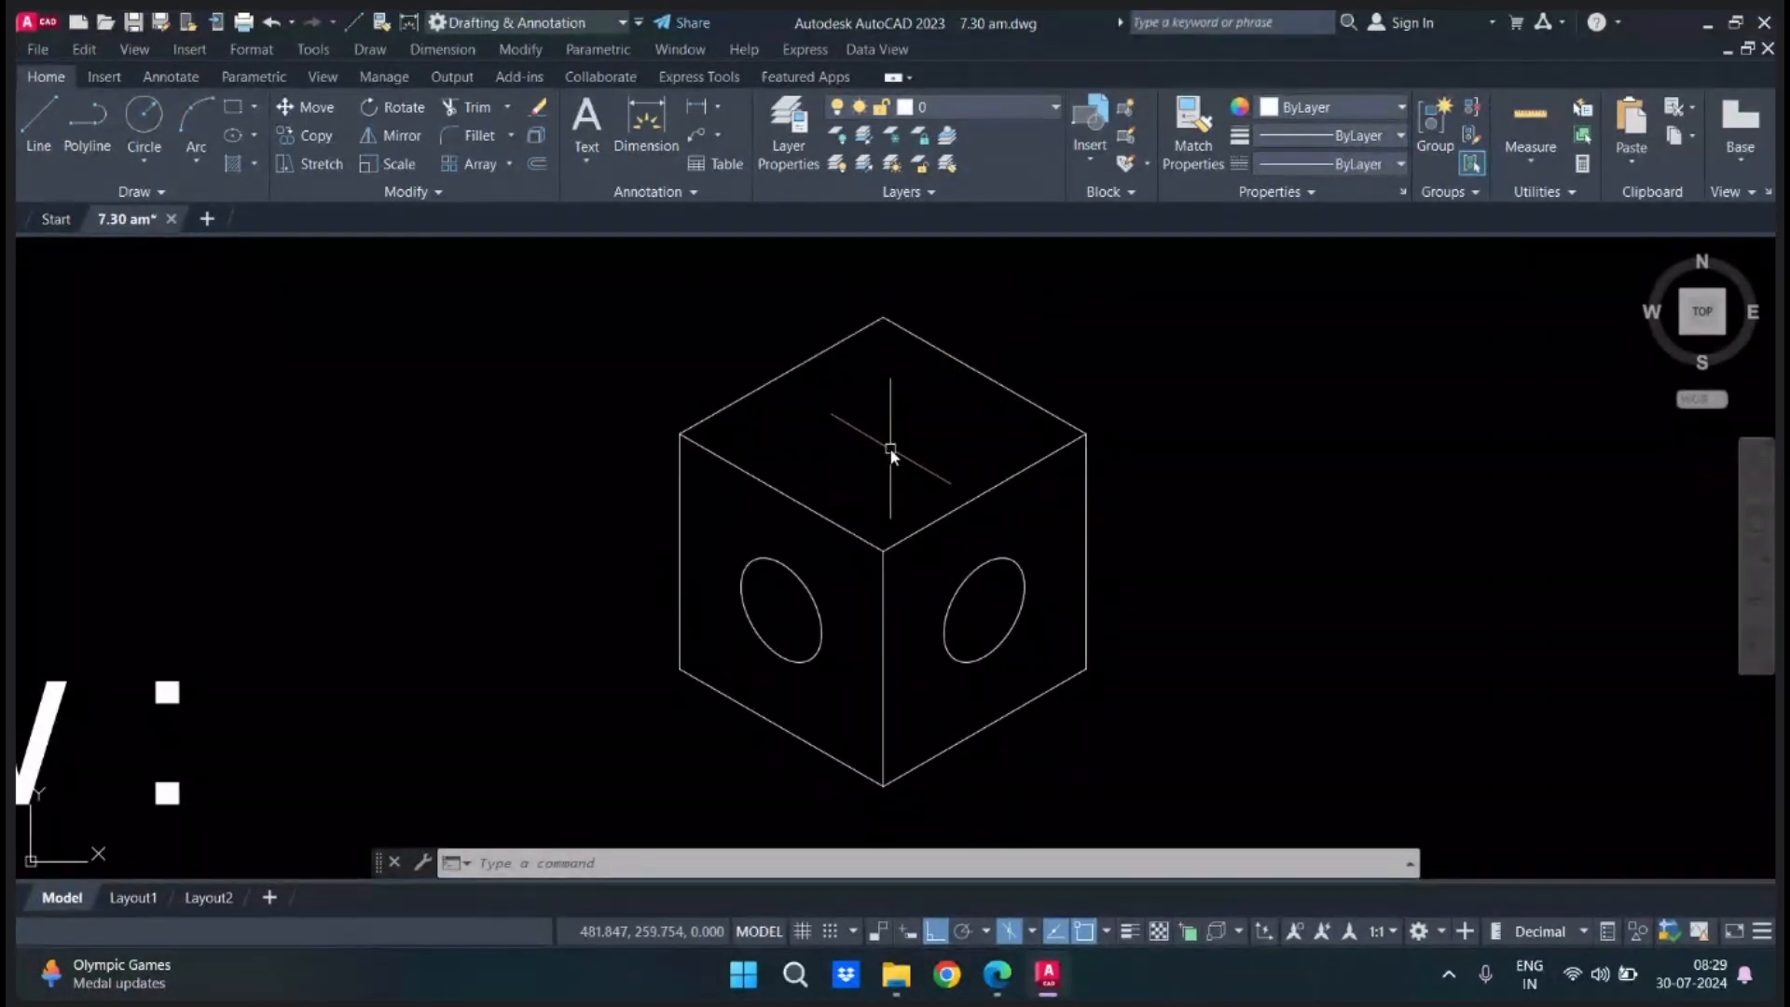
# Draw a 2.5-unit construction line from the midpoint of the top face's upper-left edge to the face's centre.
pyautogui.write('l')
pyautogui.press('Return')
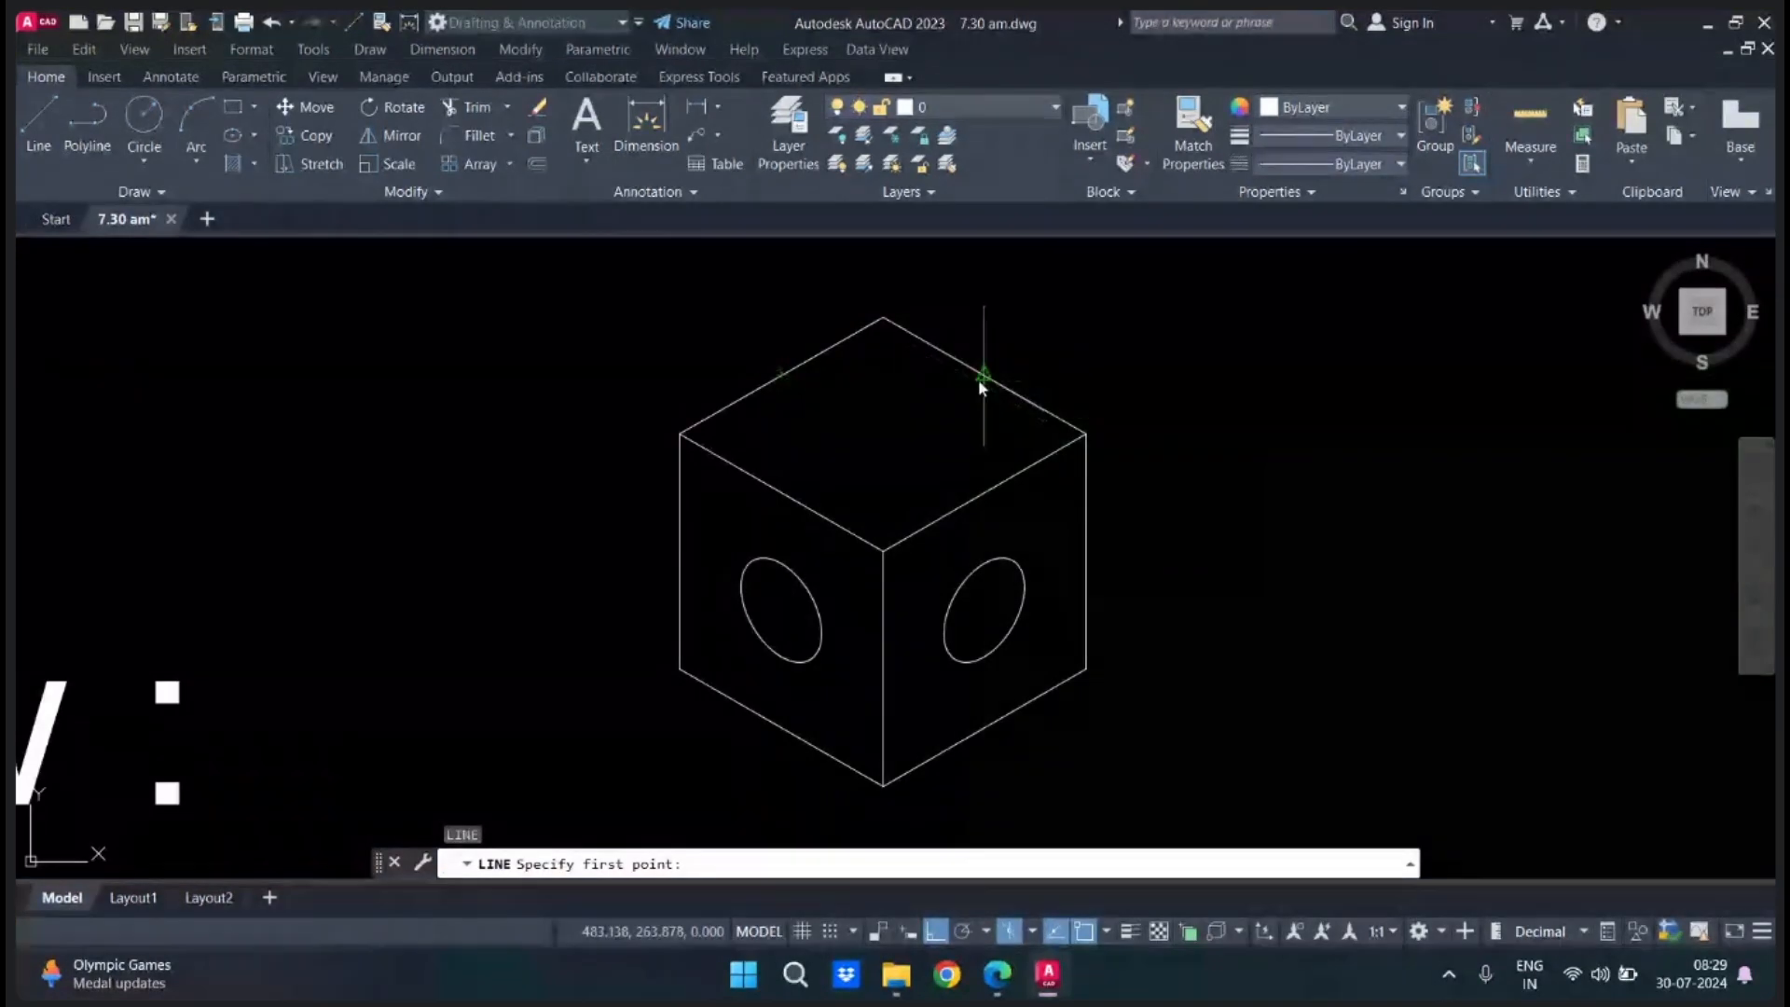
pyautogui.click(782, 375)
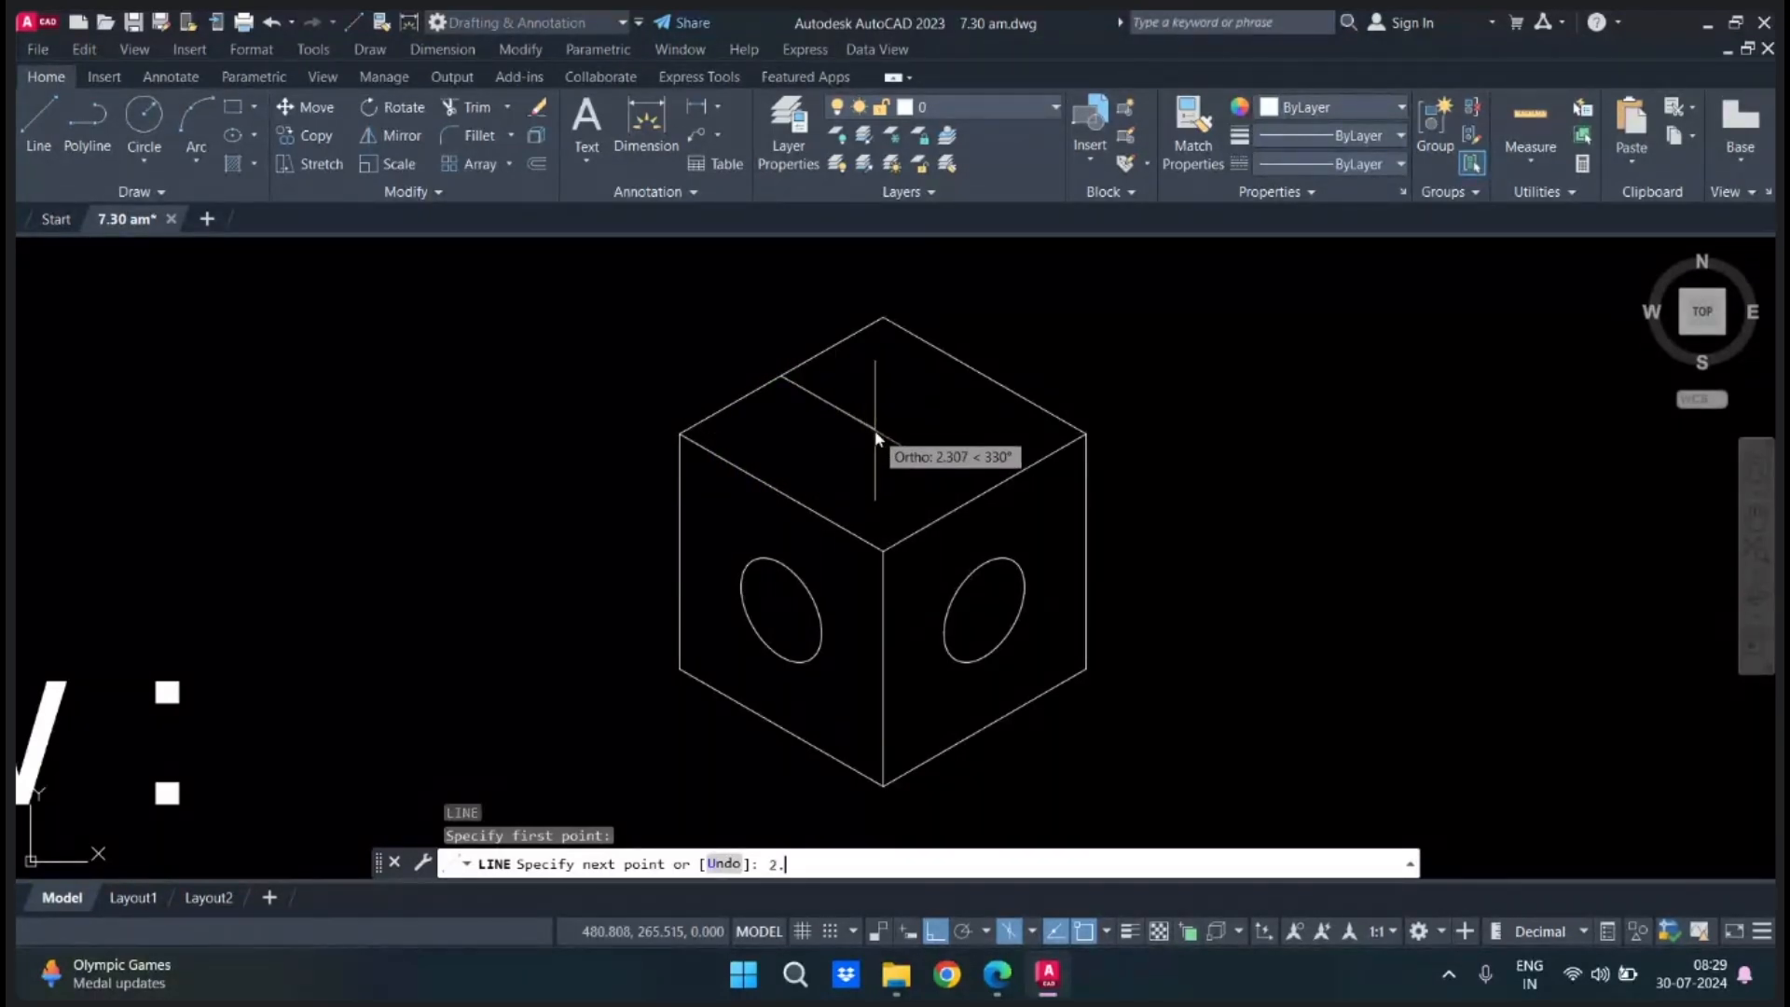
pyautogui.press('Return')
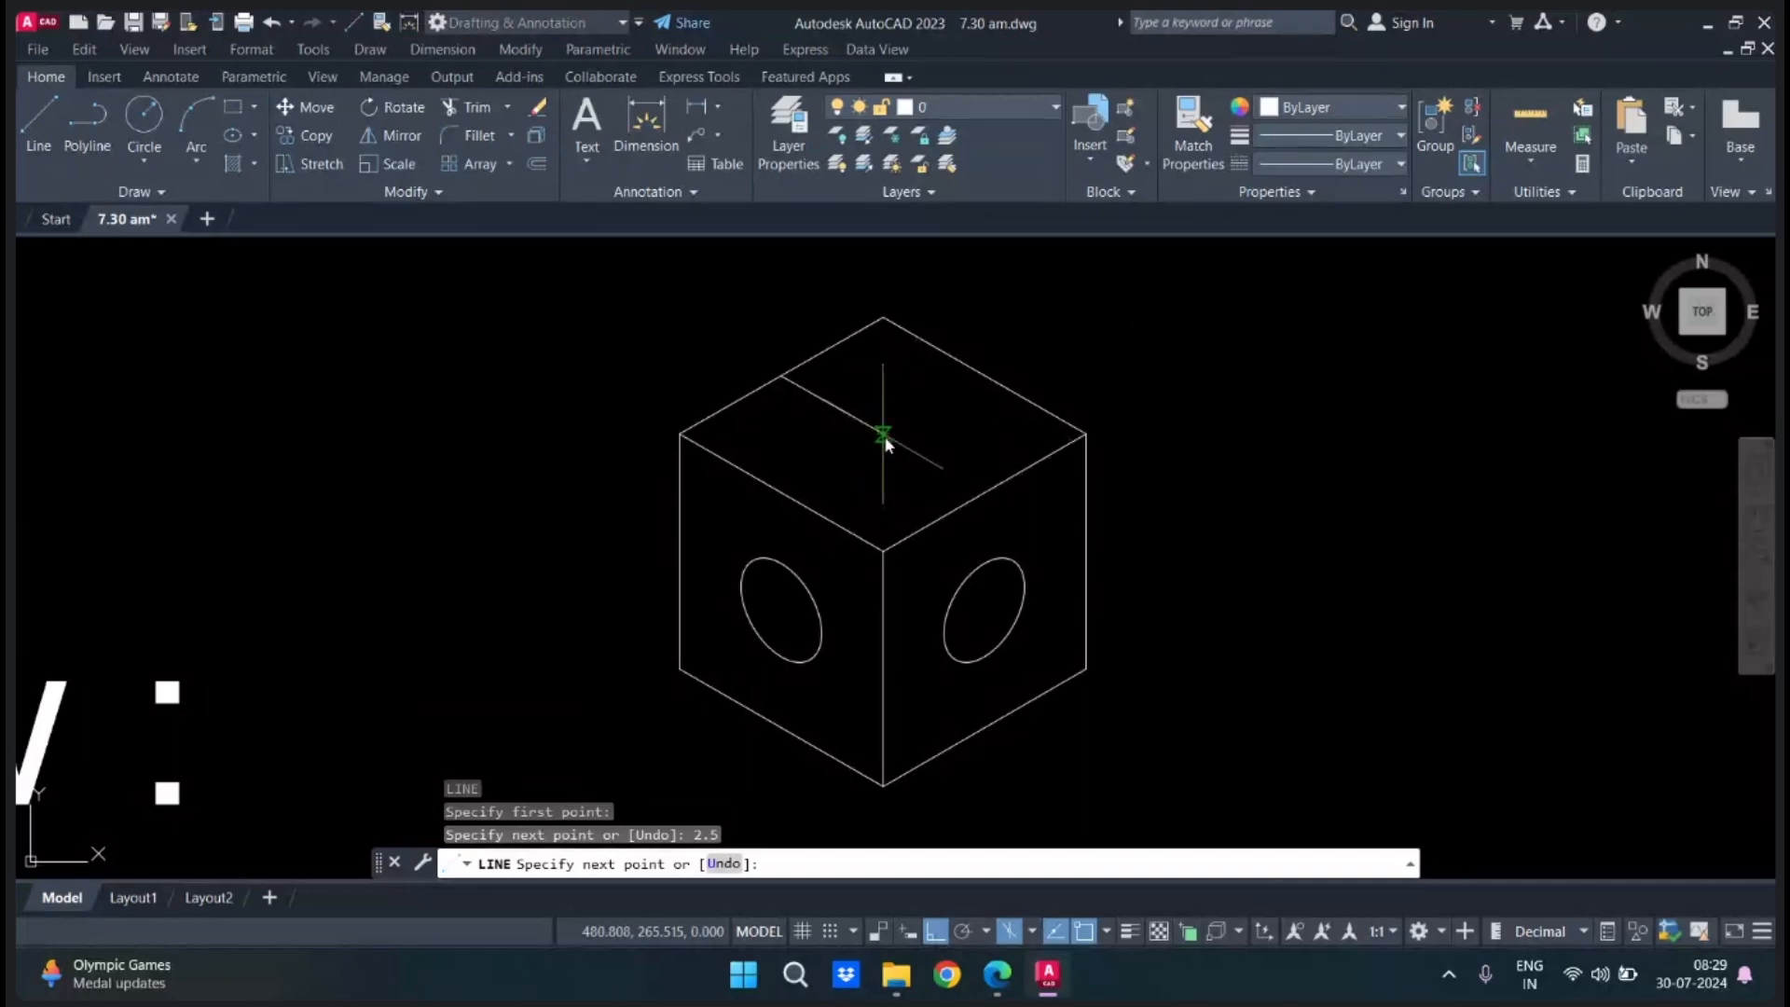
pyautogui.press('Escape')
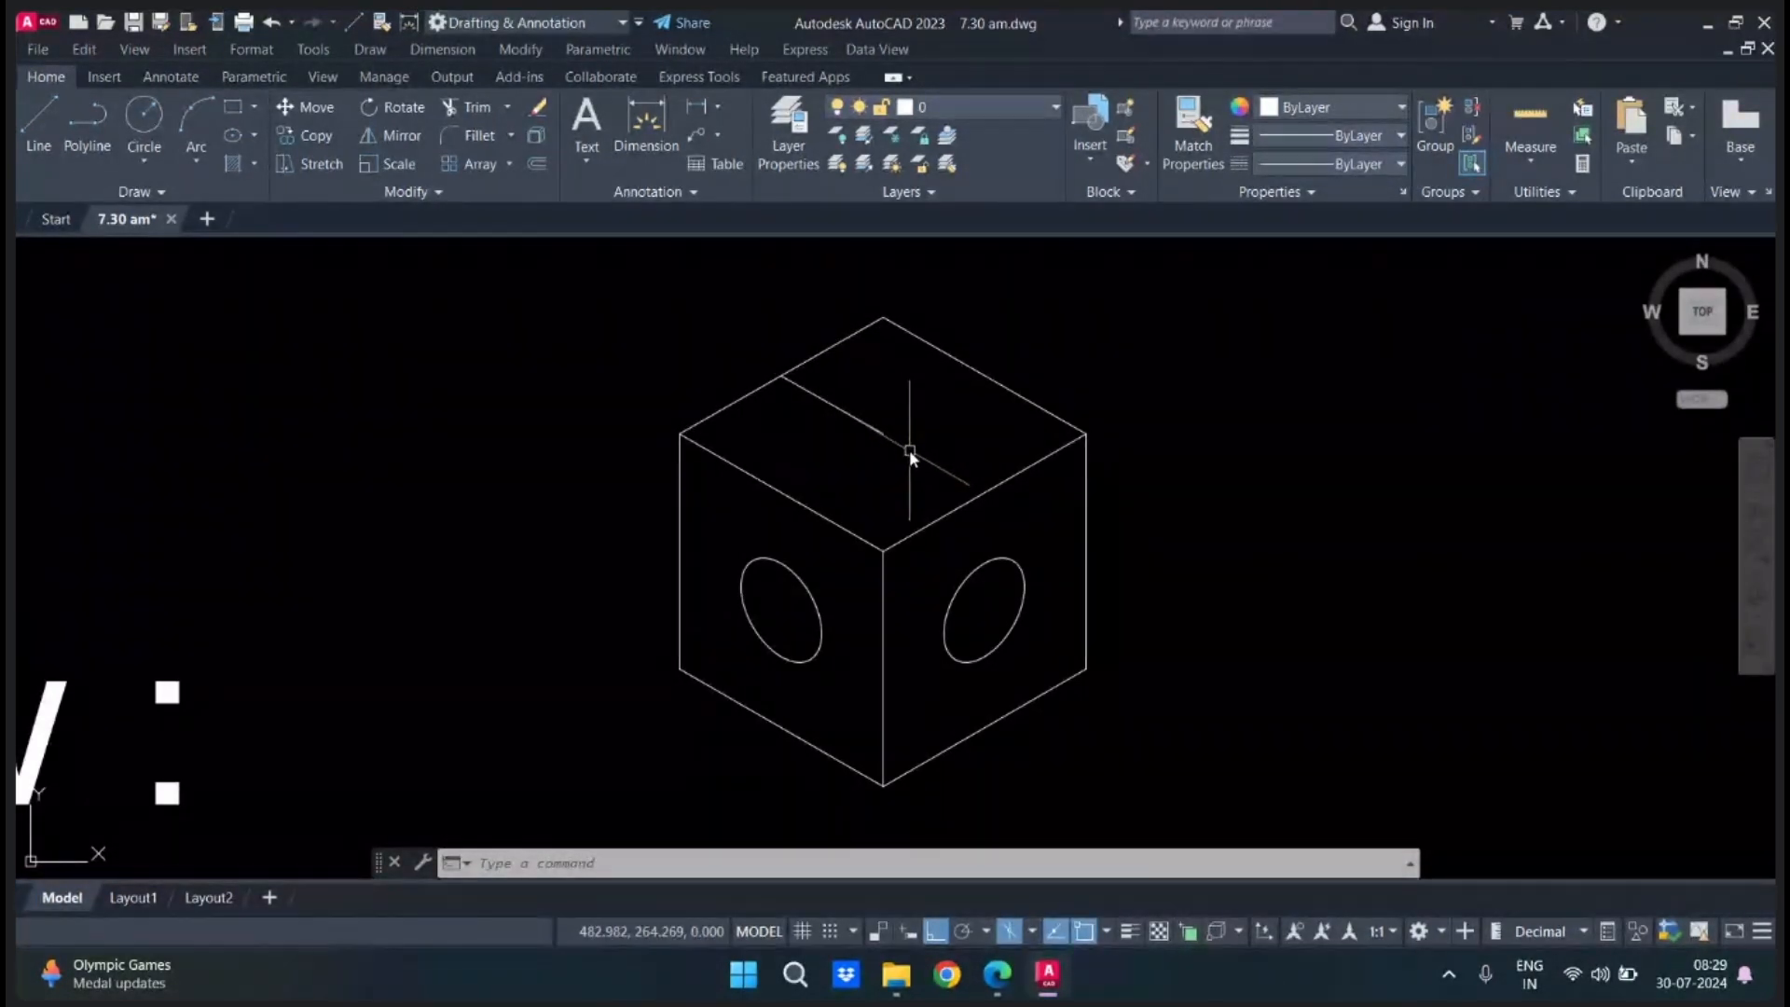
# Draw an isocircle of radius 1 at the construction line's inner end on the top isoplane.
pyautogui.write('el')
pyautogui.press('Return')
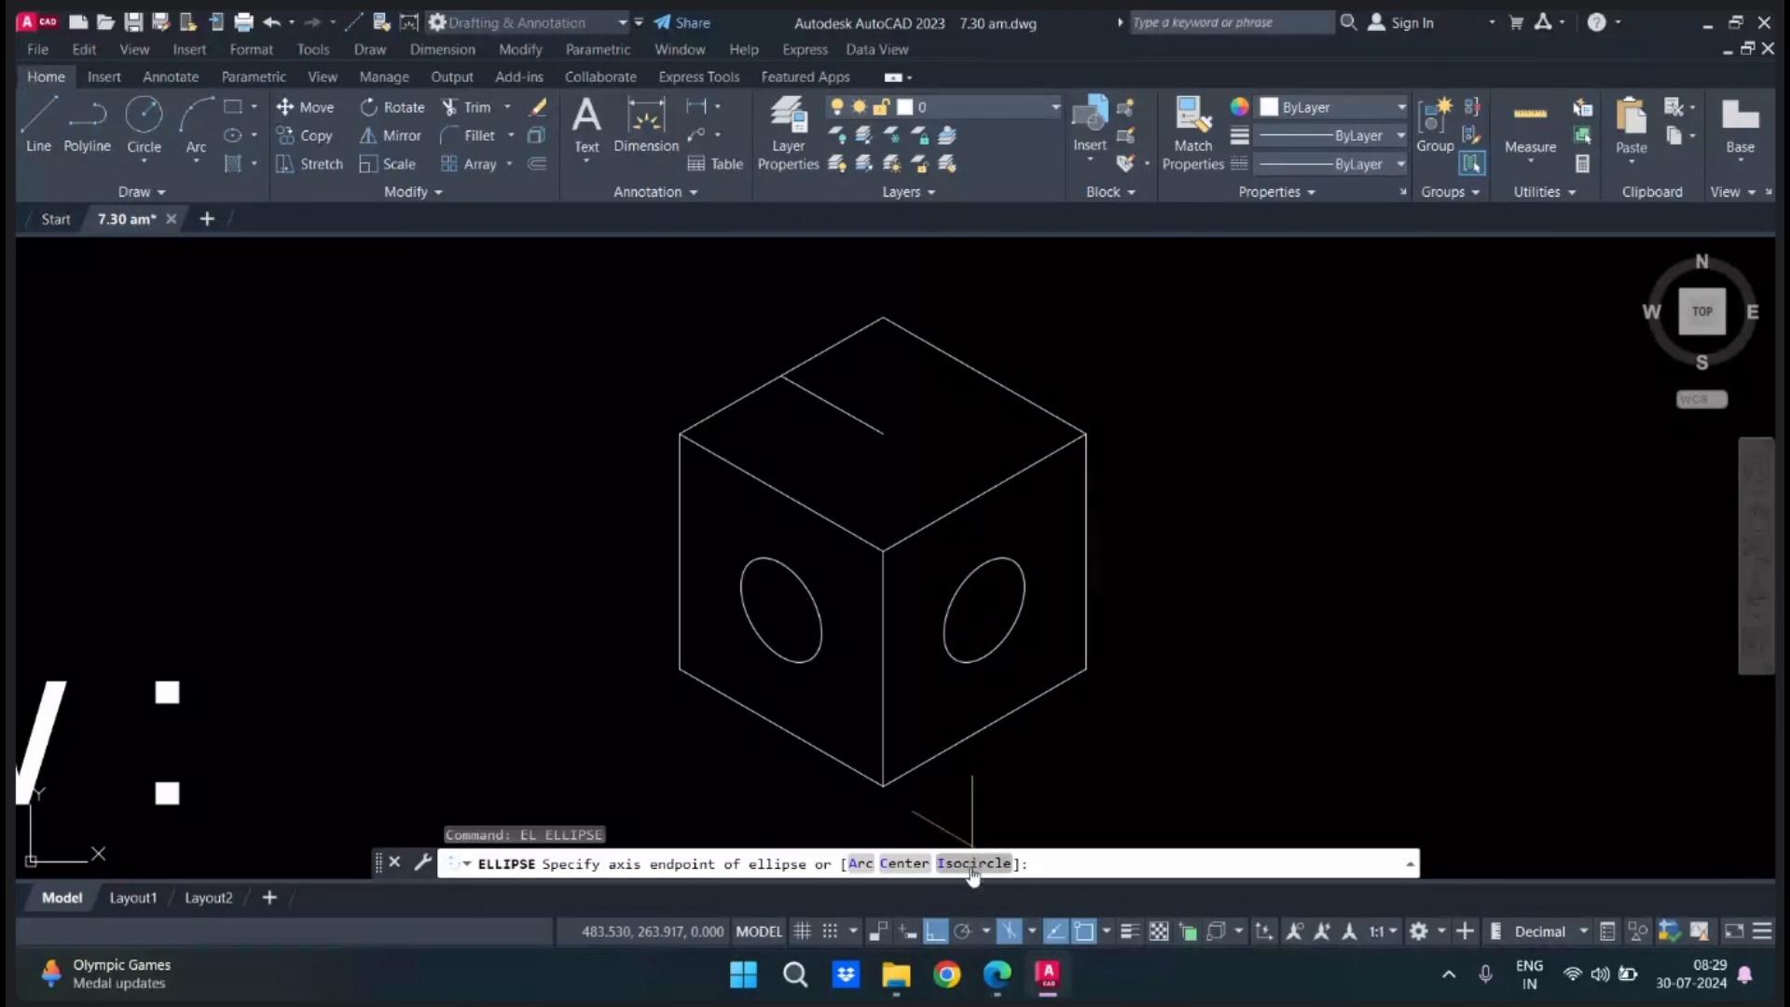
pyautogui.press('Return')
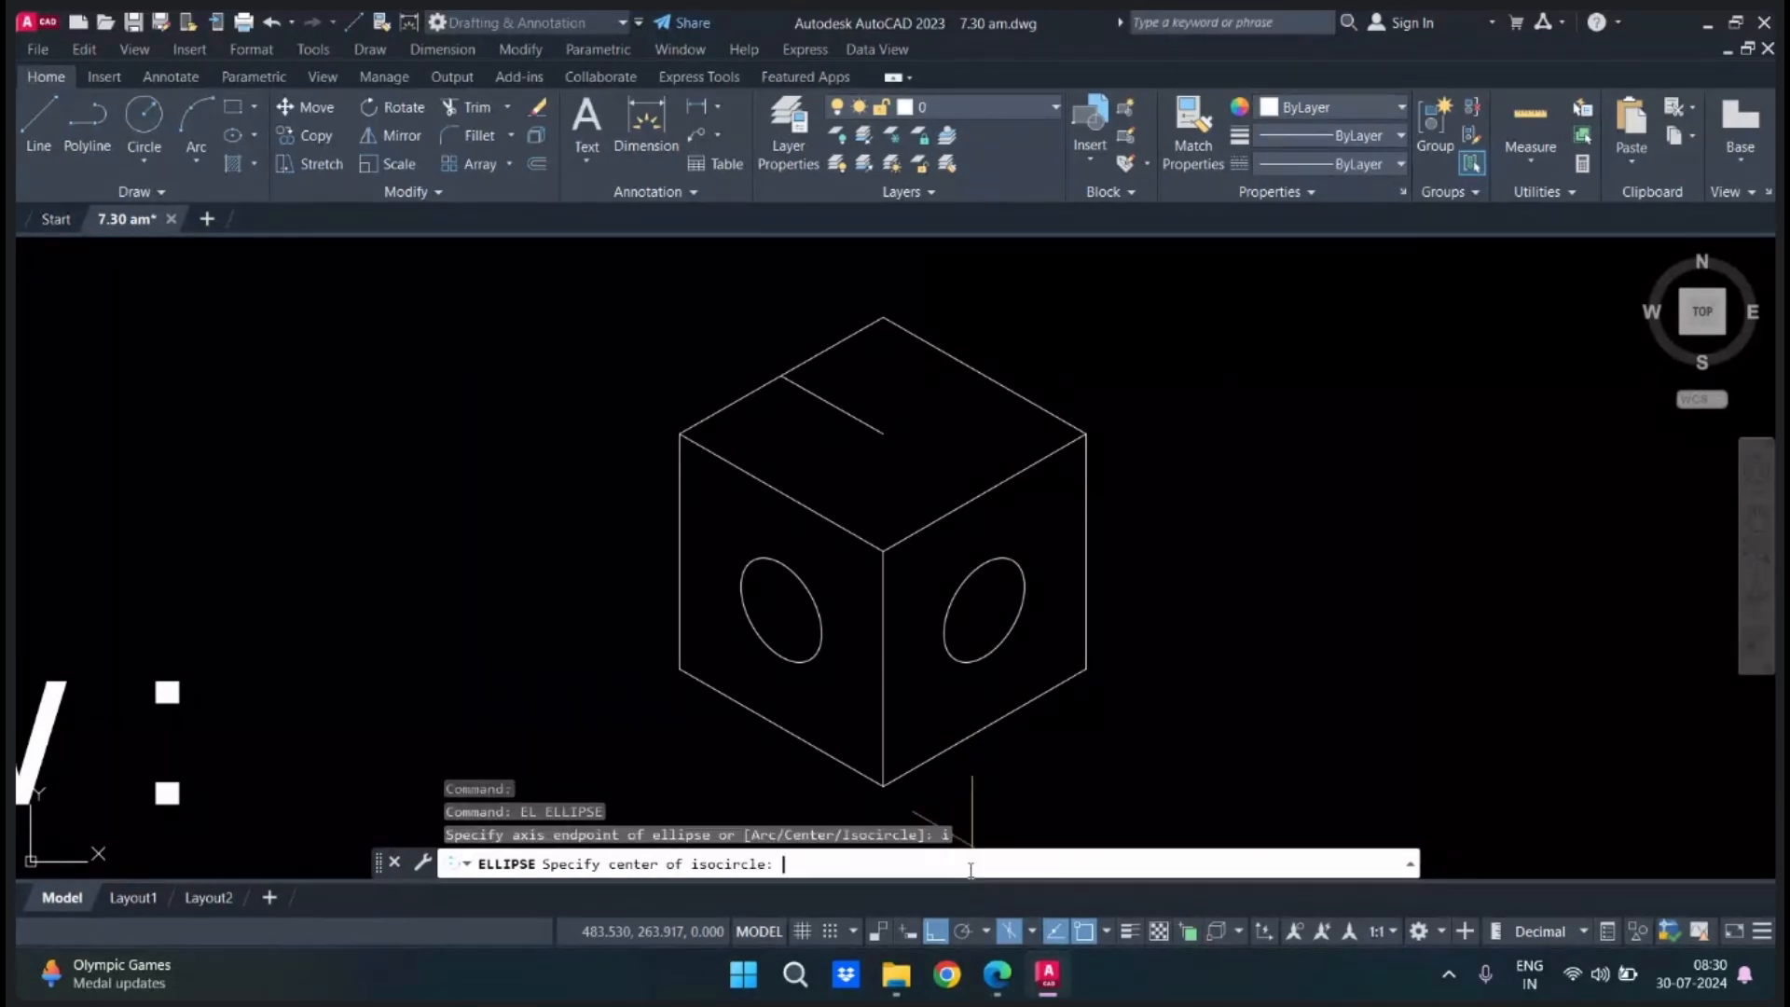
pyautogui.click(883, 435)
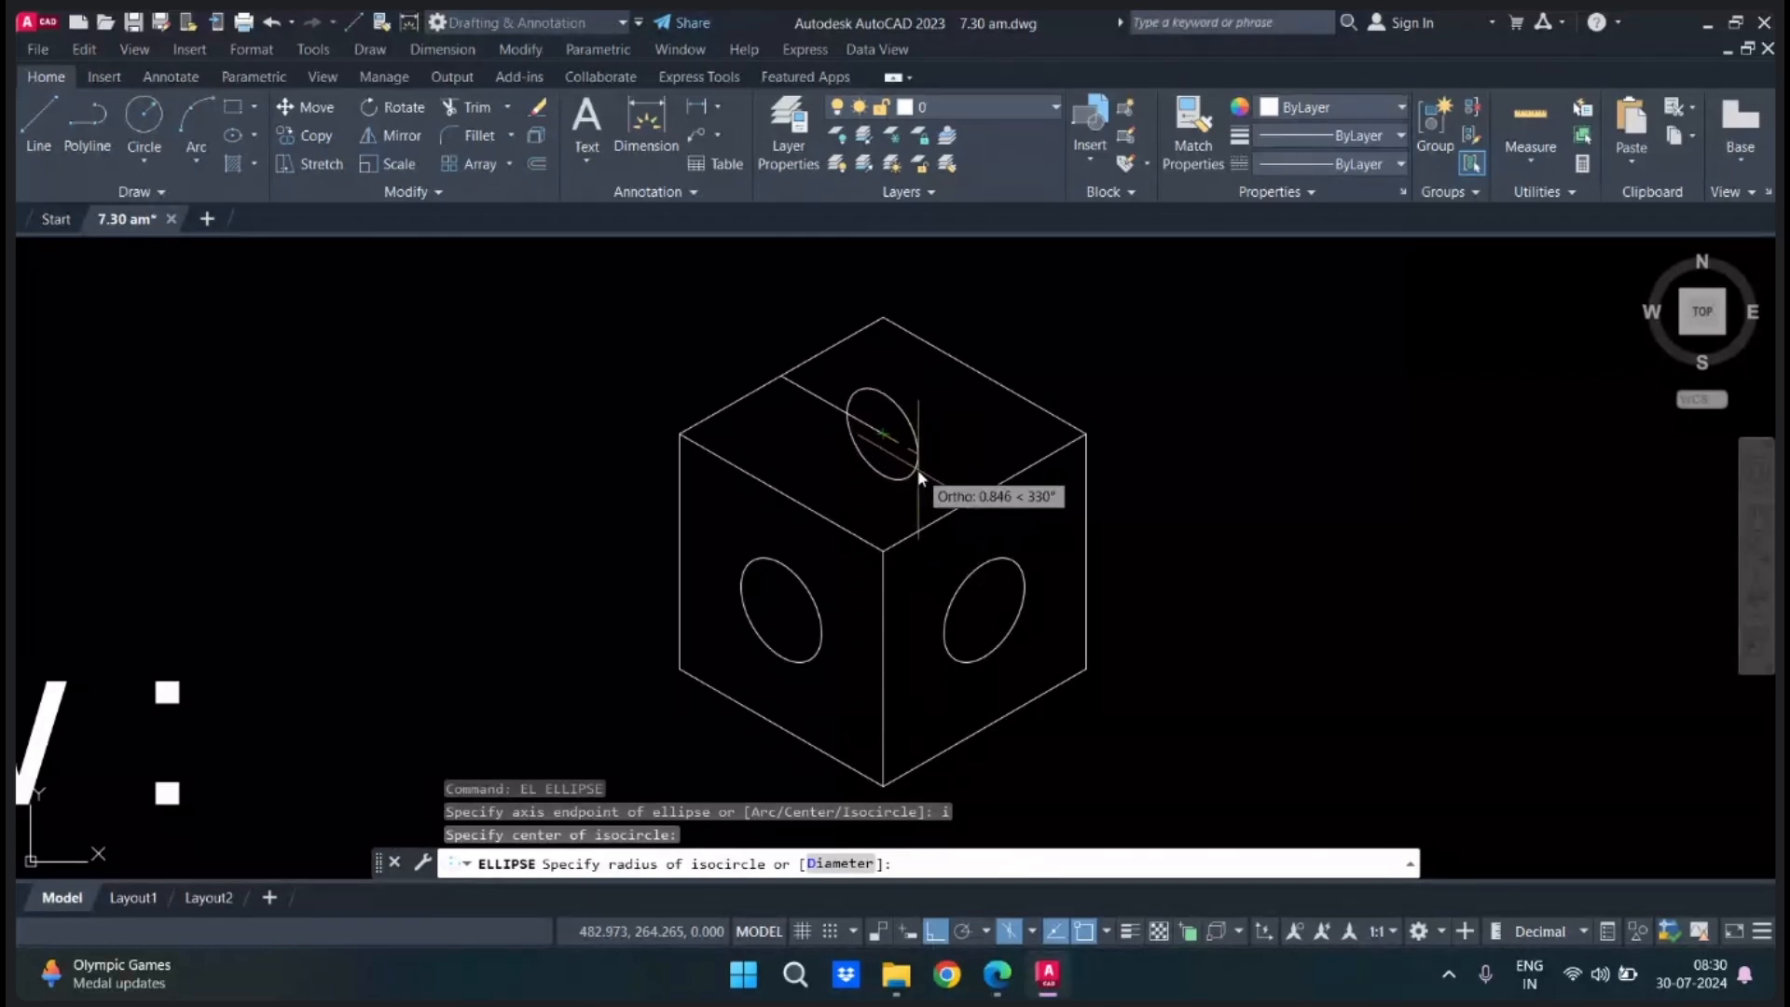
pyautogui.press('F5')
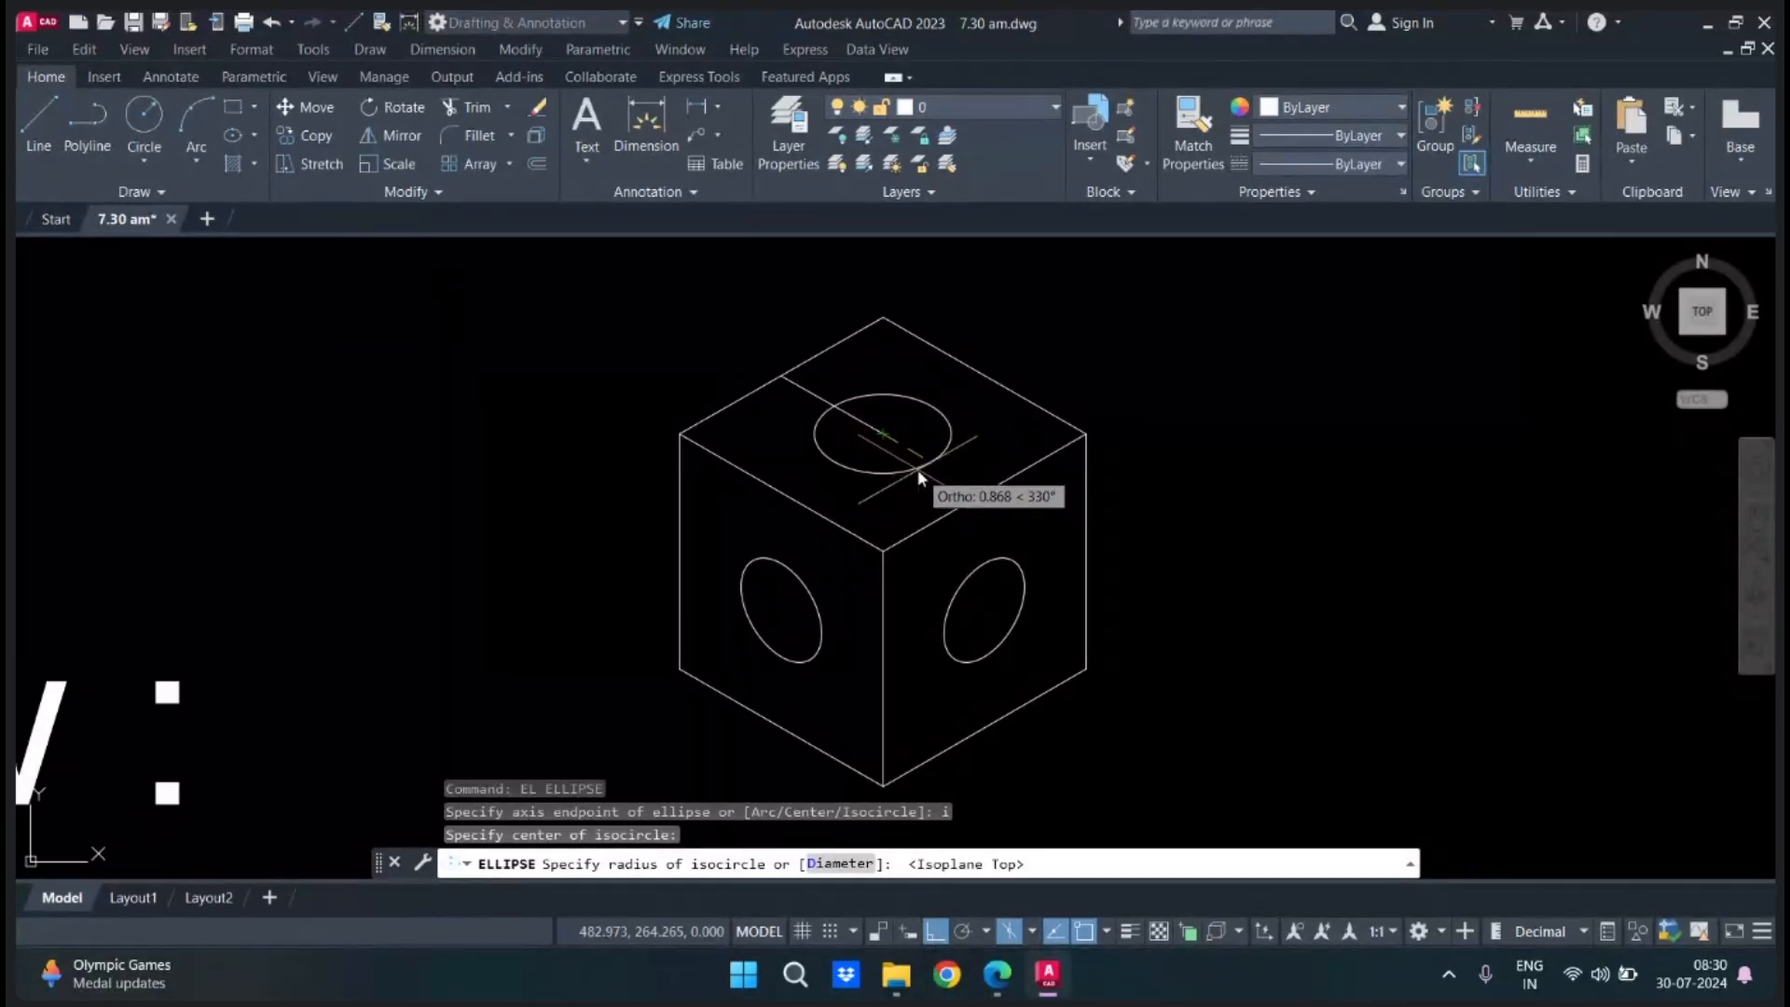
pyautogui.write('1')
pyautogui.press('Return')
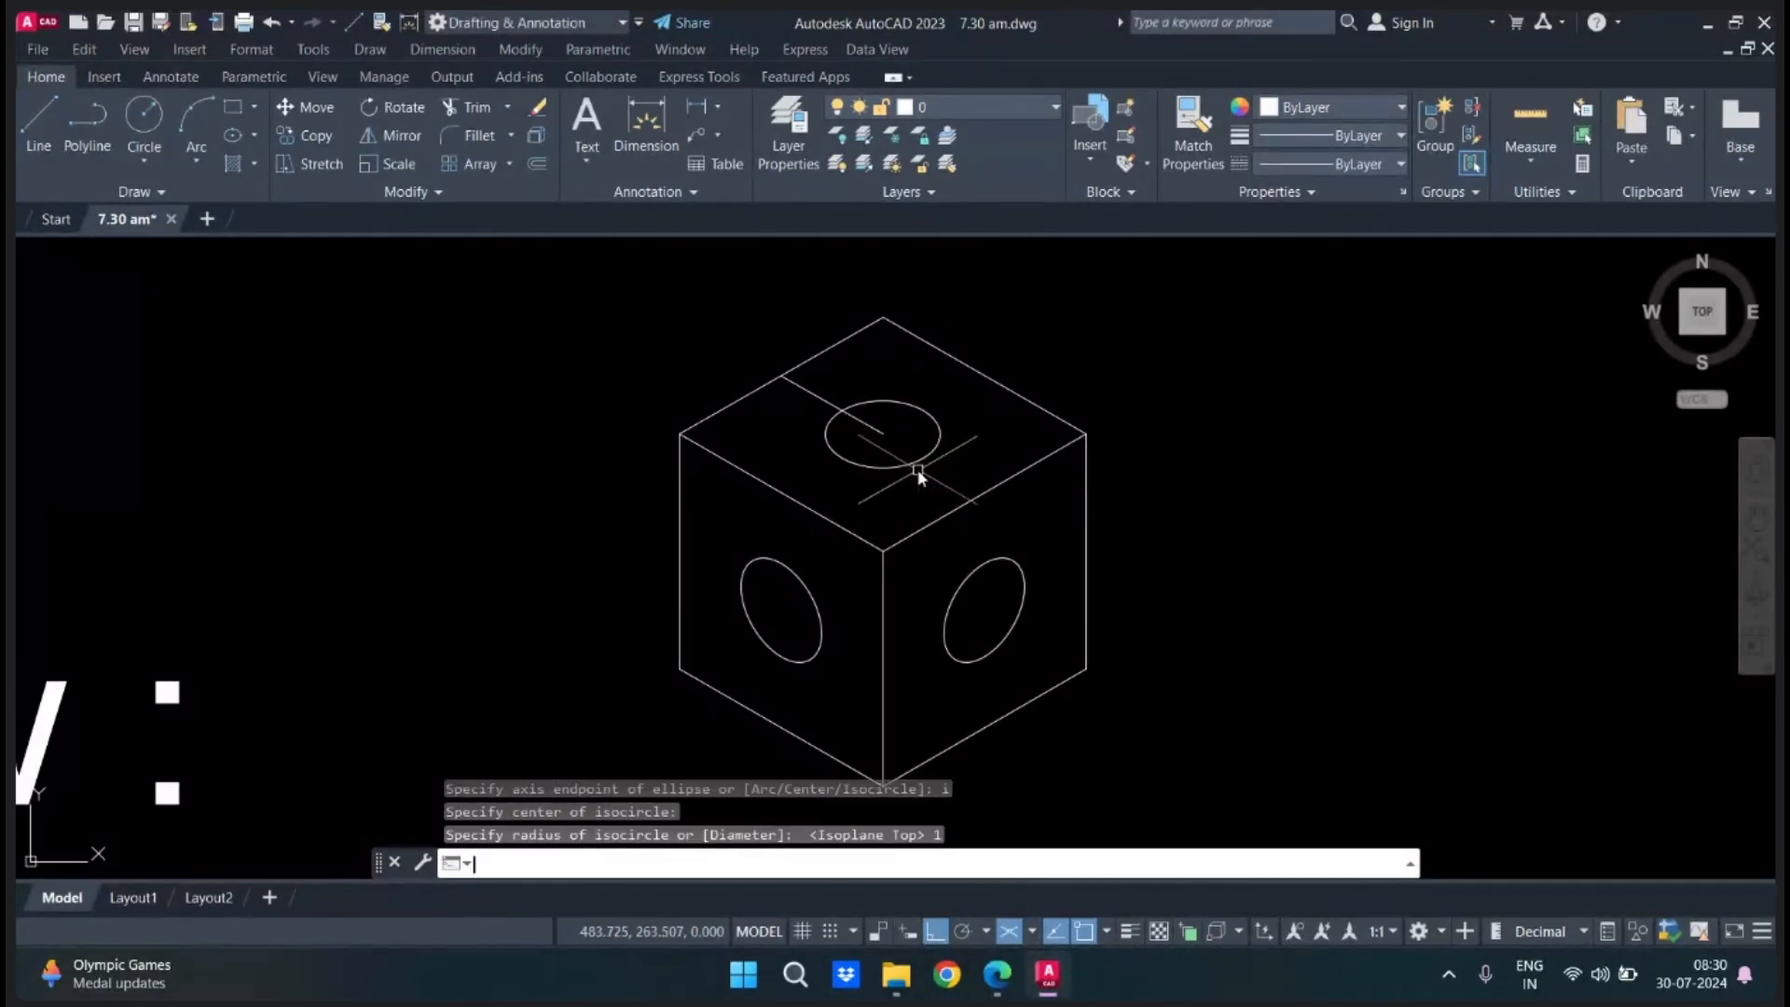
# Delete the construction line running to the centre of the cube's top face.
pyautogui.click(877, 431)
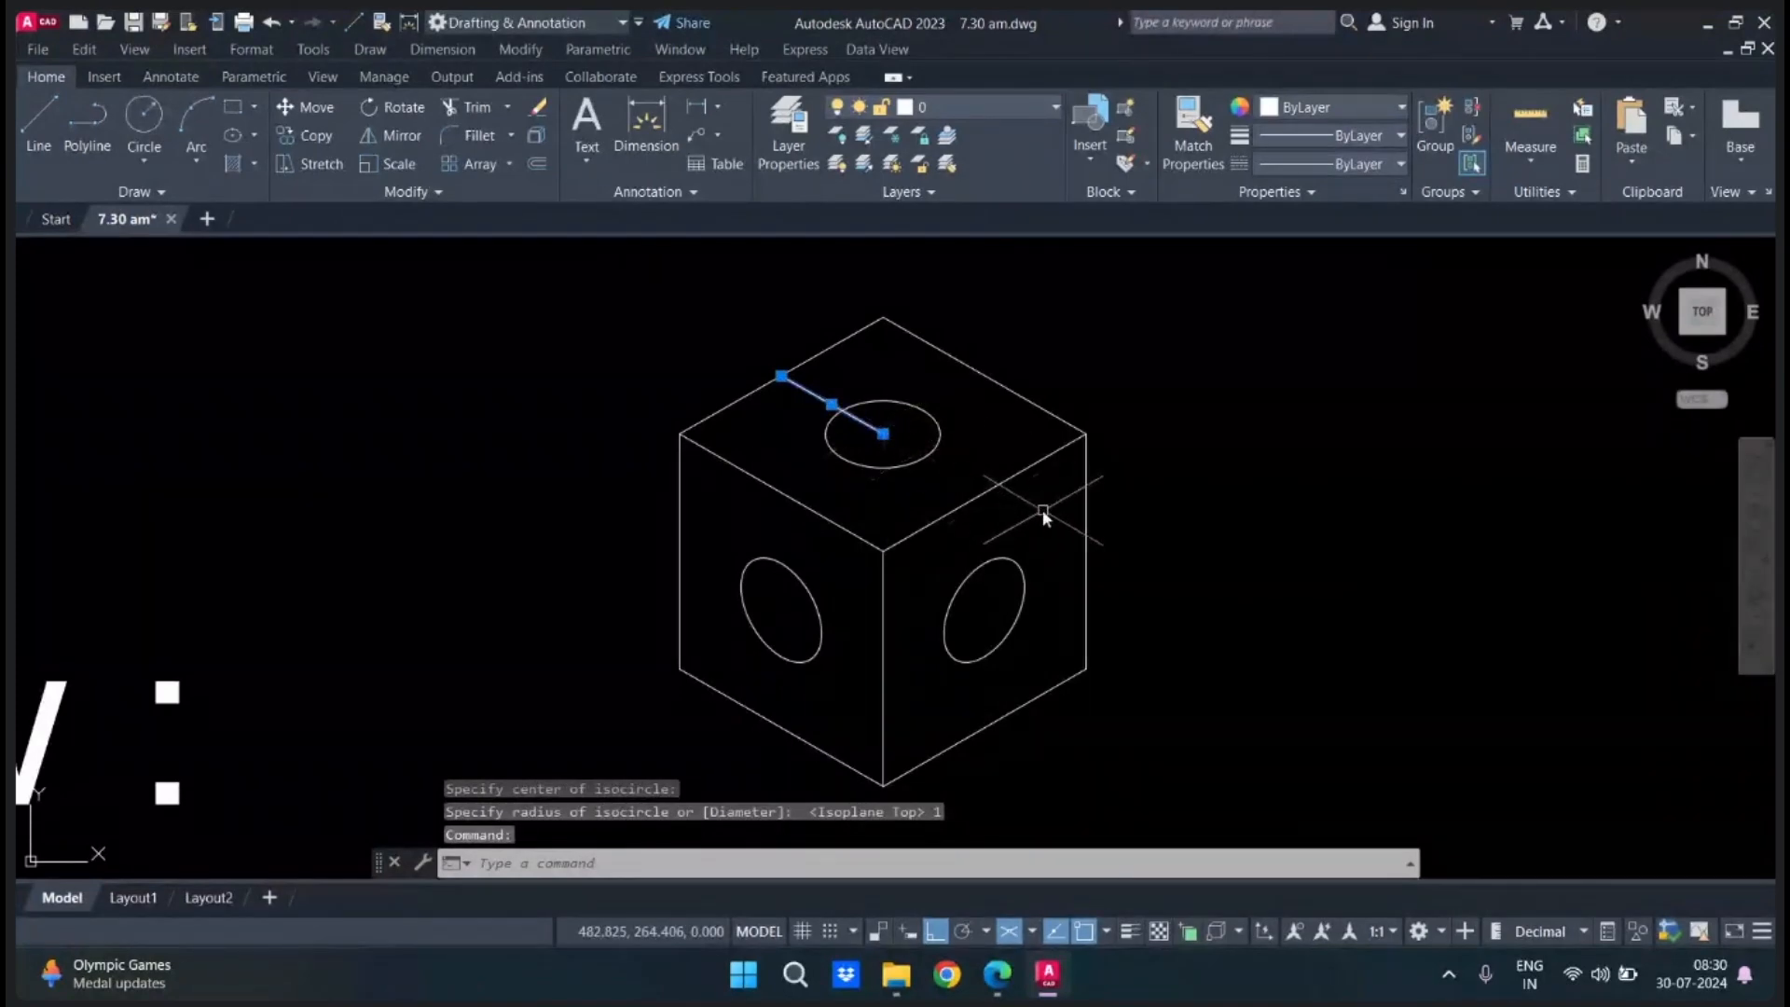
pyautogui.press('Delete')
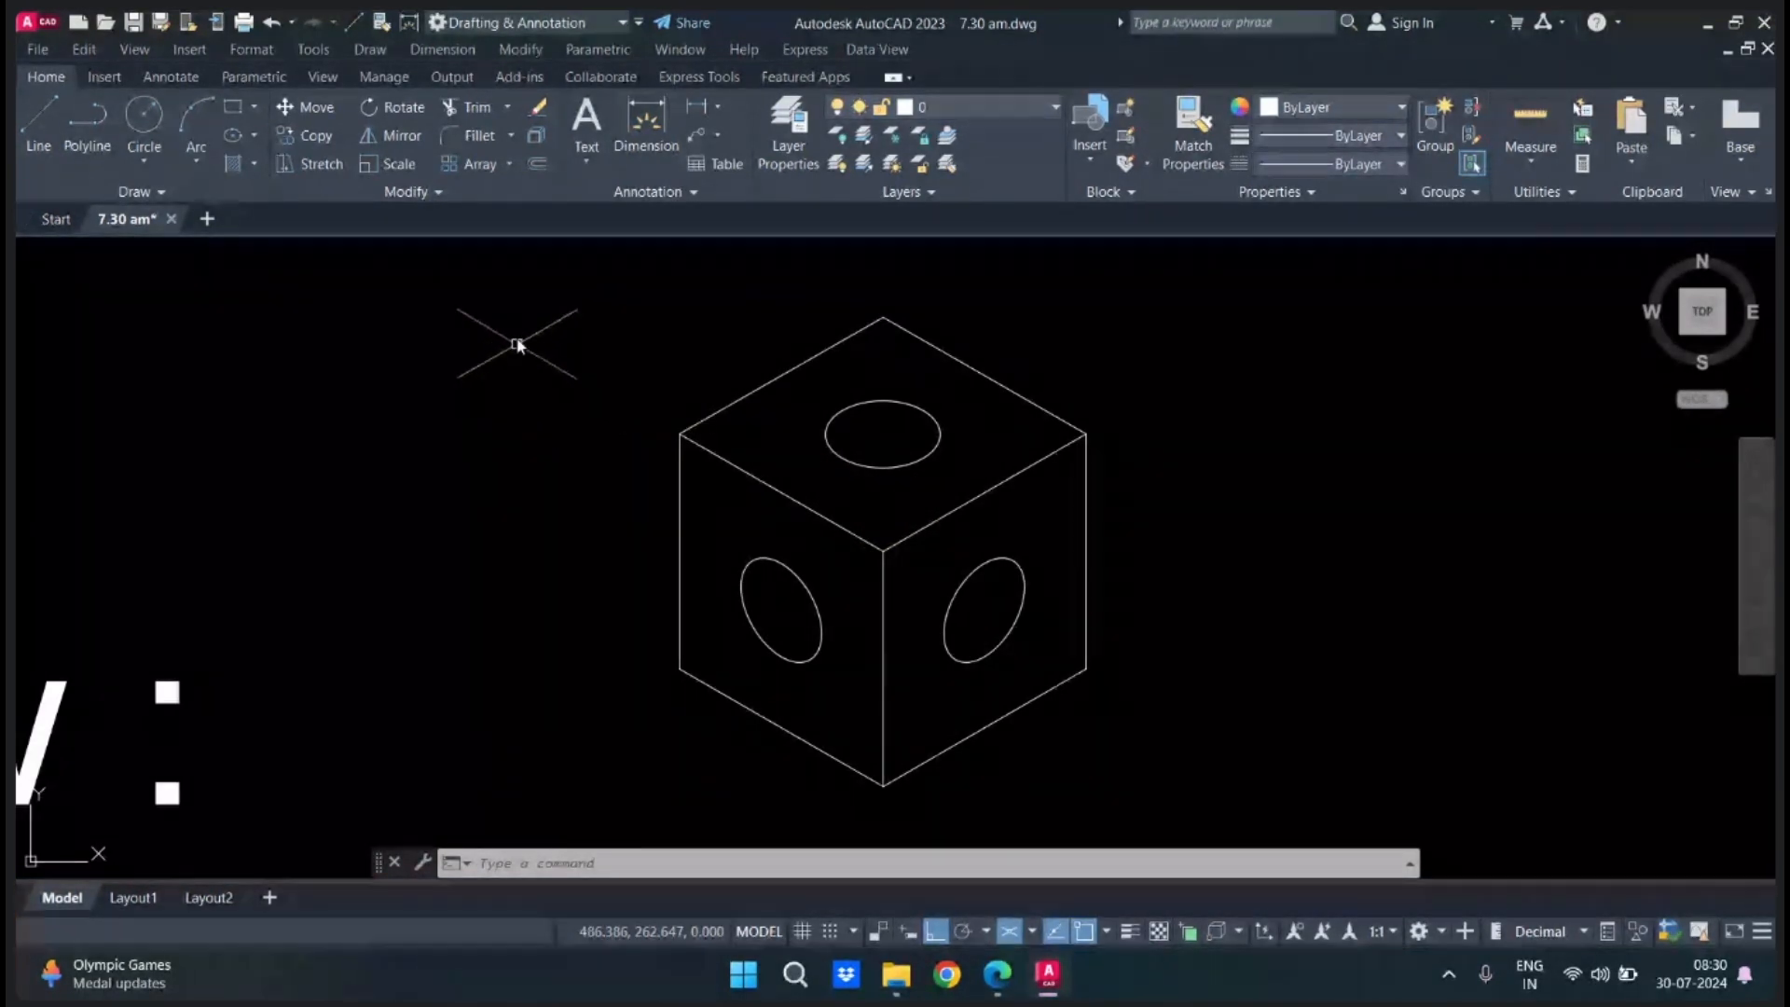
pyautogui.click(446, 52)
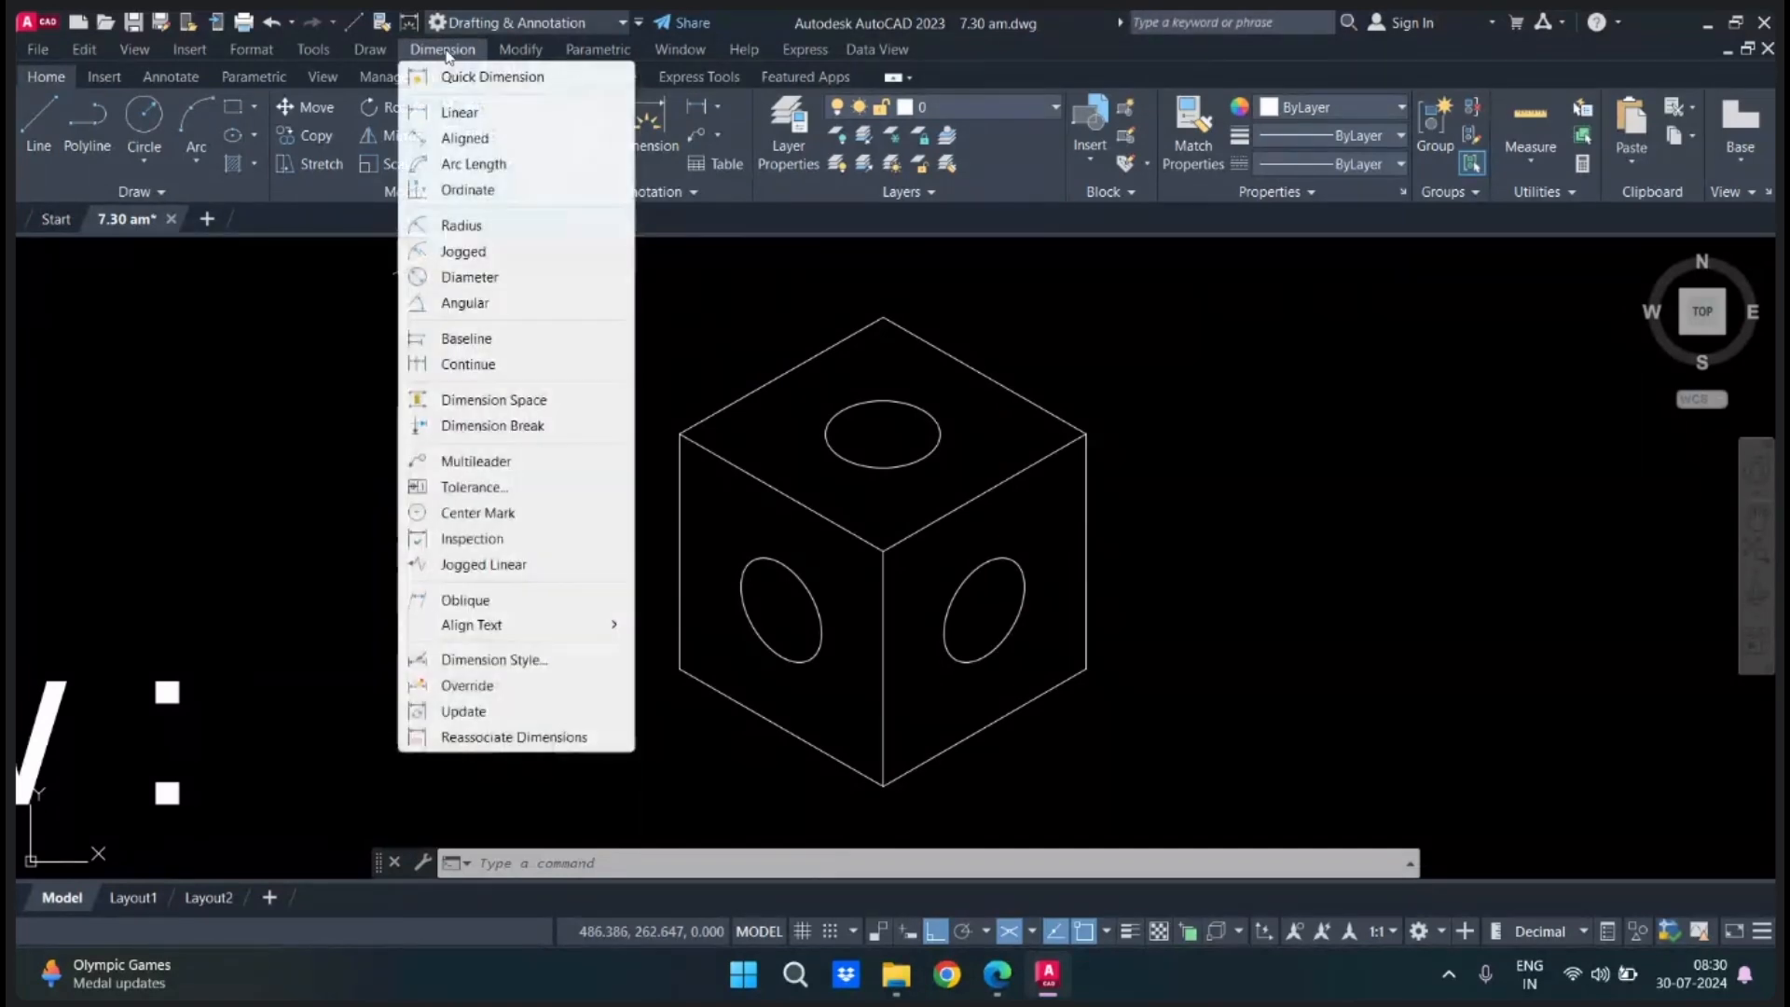
pyautogui.click(488, 119)
pyautogui.moveTo(664, 627); pyautogui.dragTo(628, 560, button='middle')
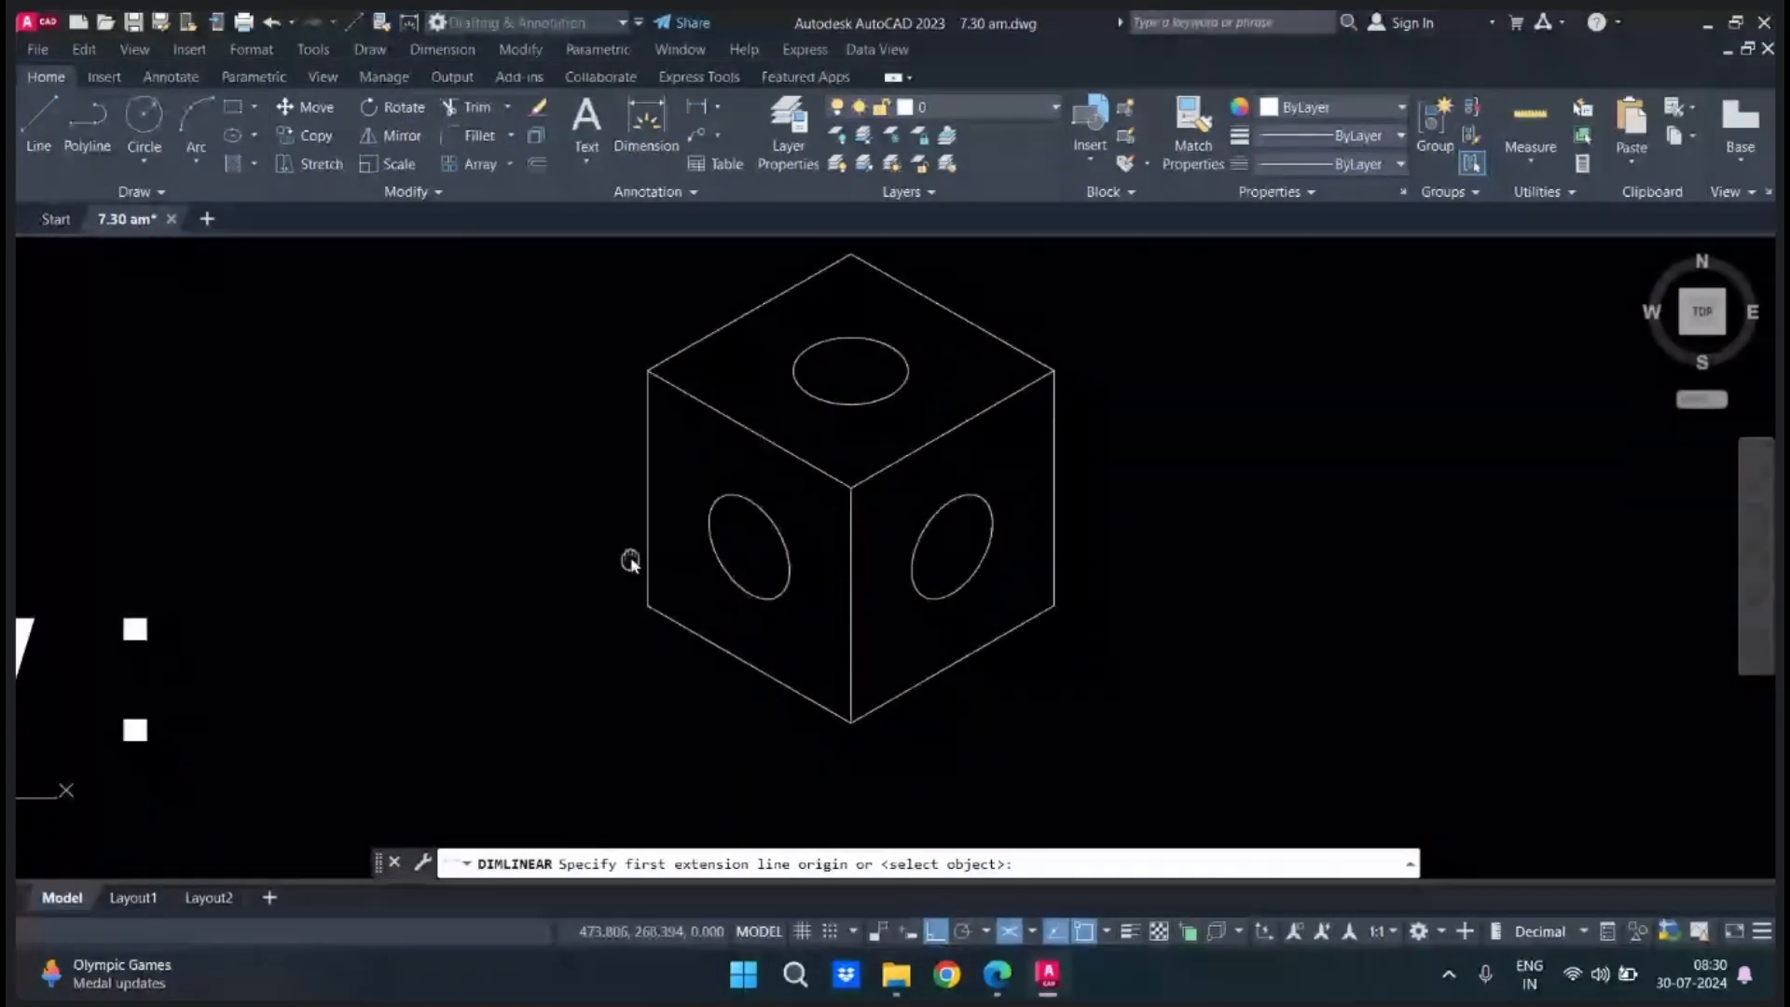
pyautogui.click(647, 607)
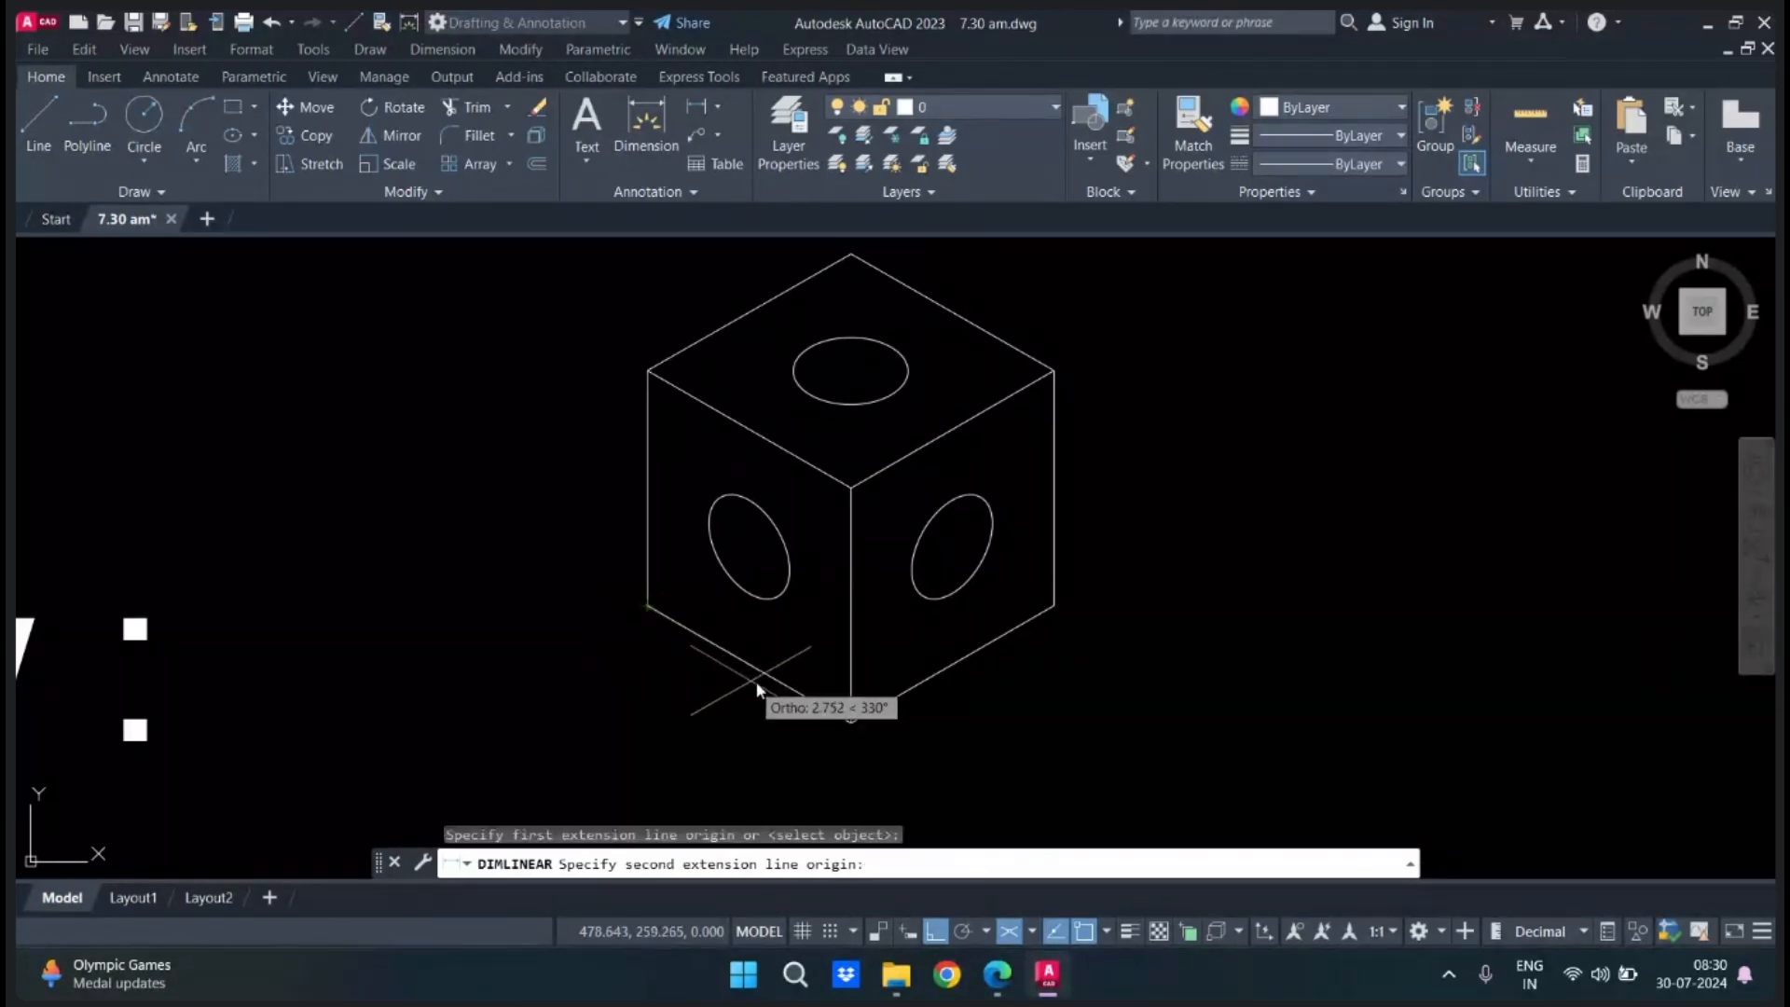
pyautogui.click(850, 723)
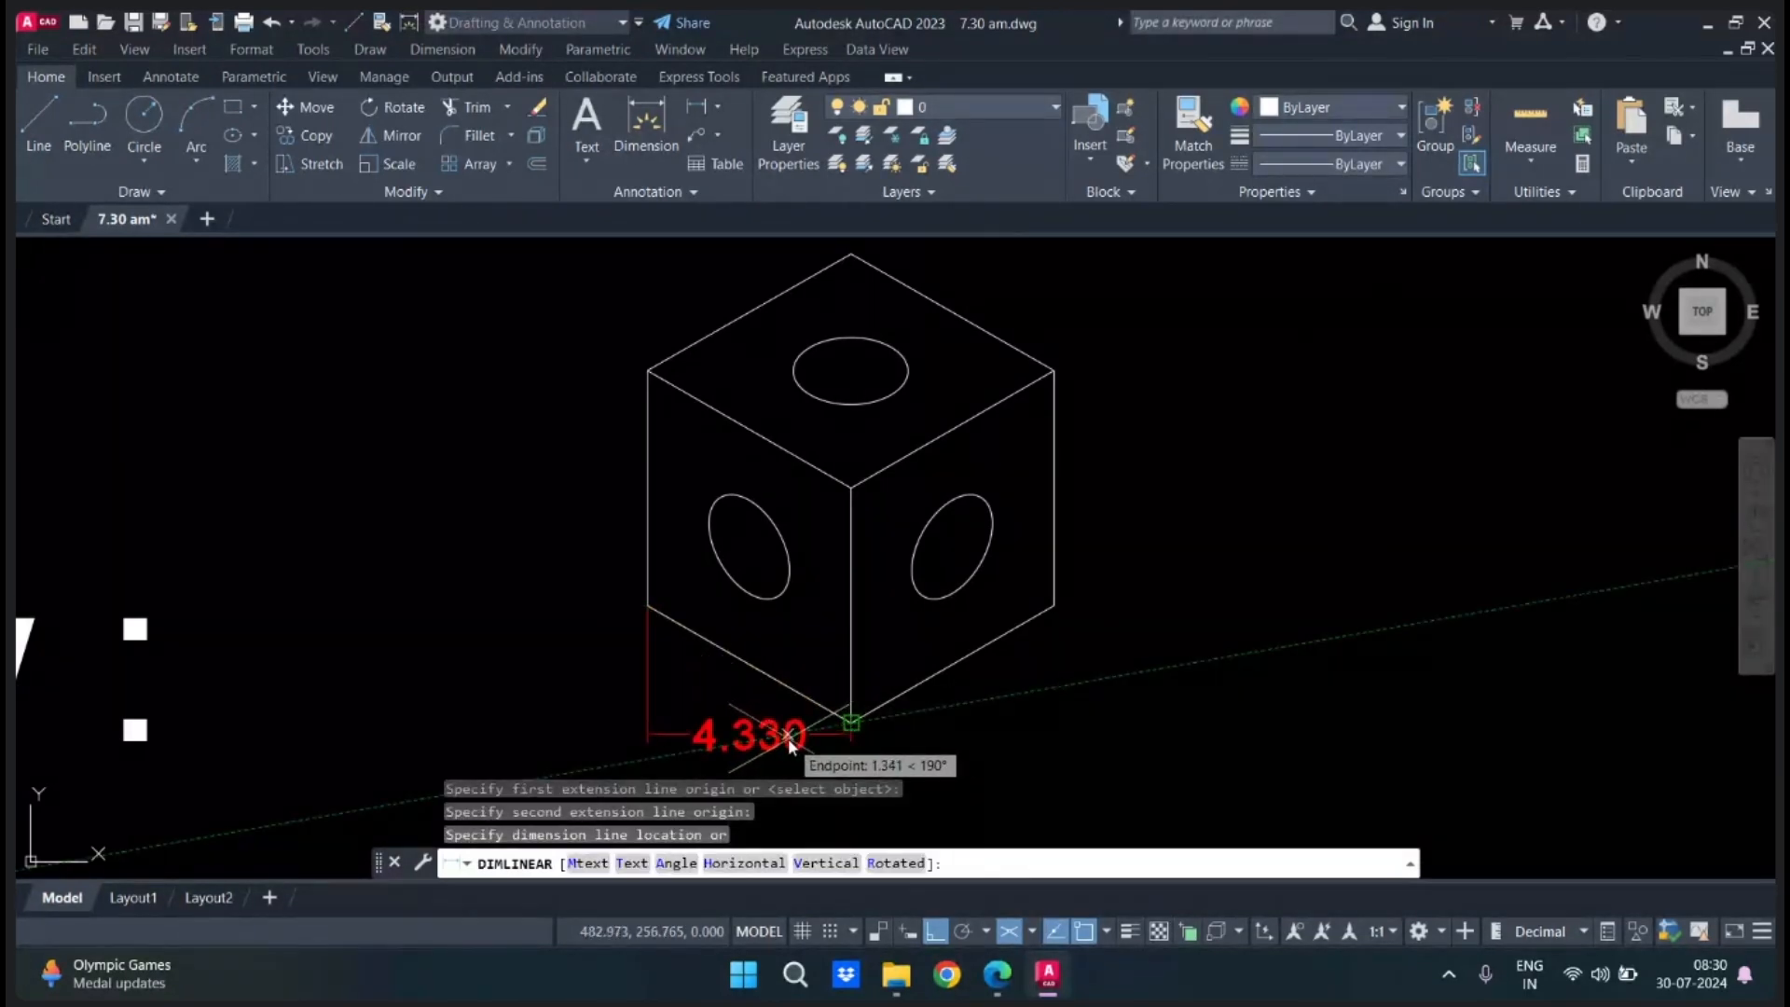
pyautogui.press('Escape')
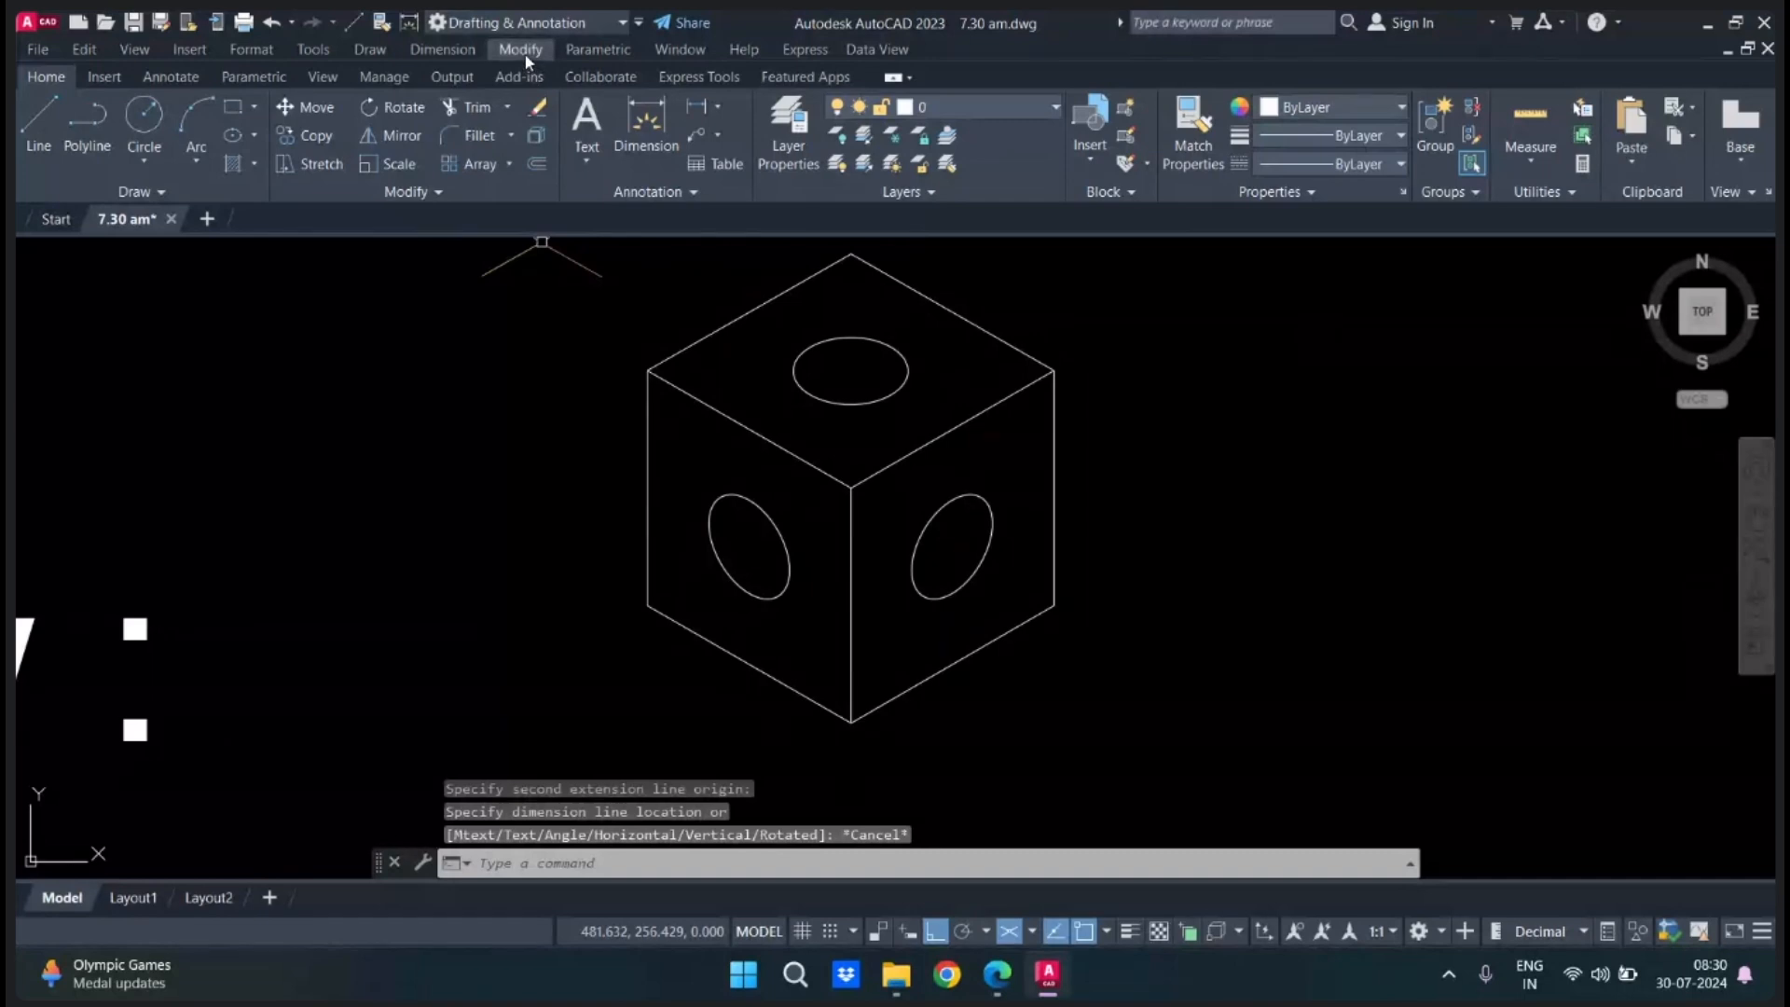
pyautogui.write('d')
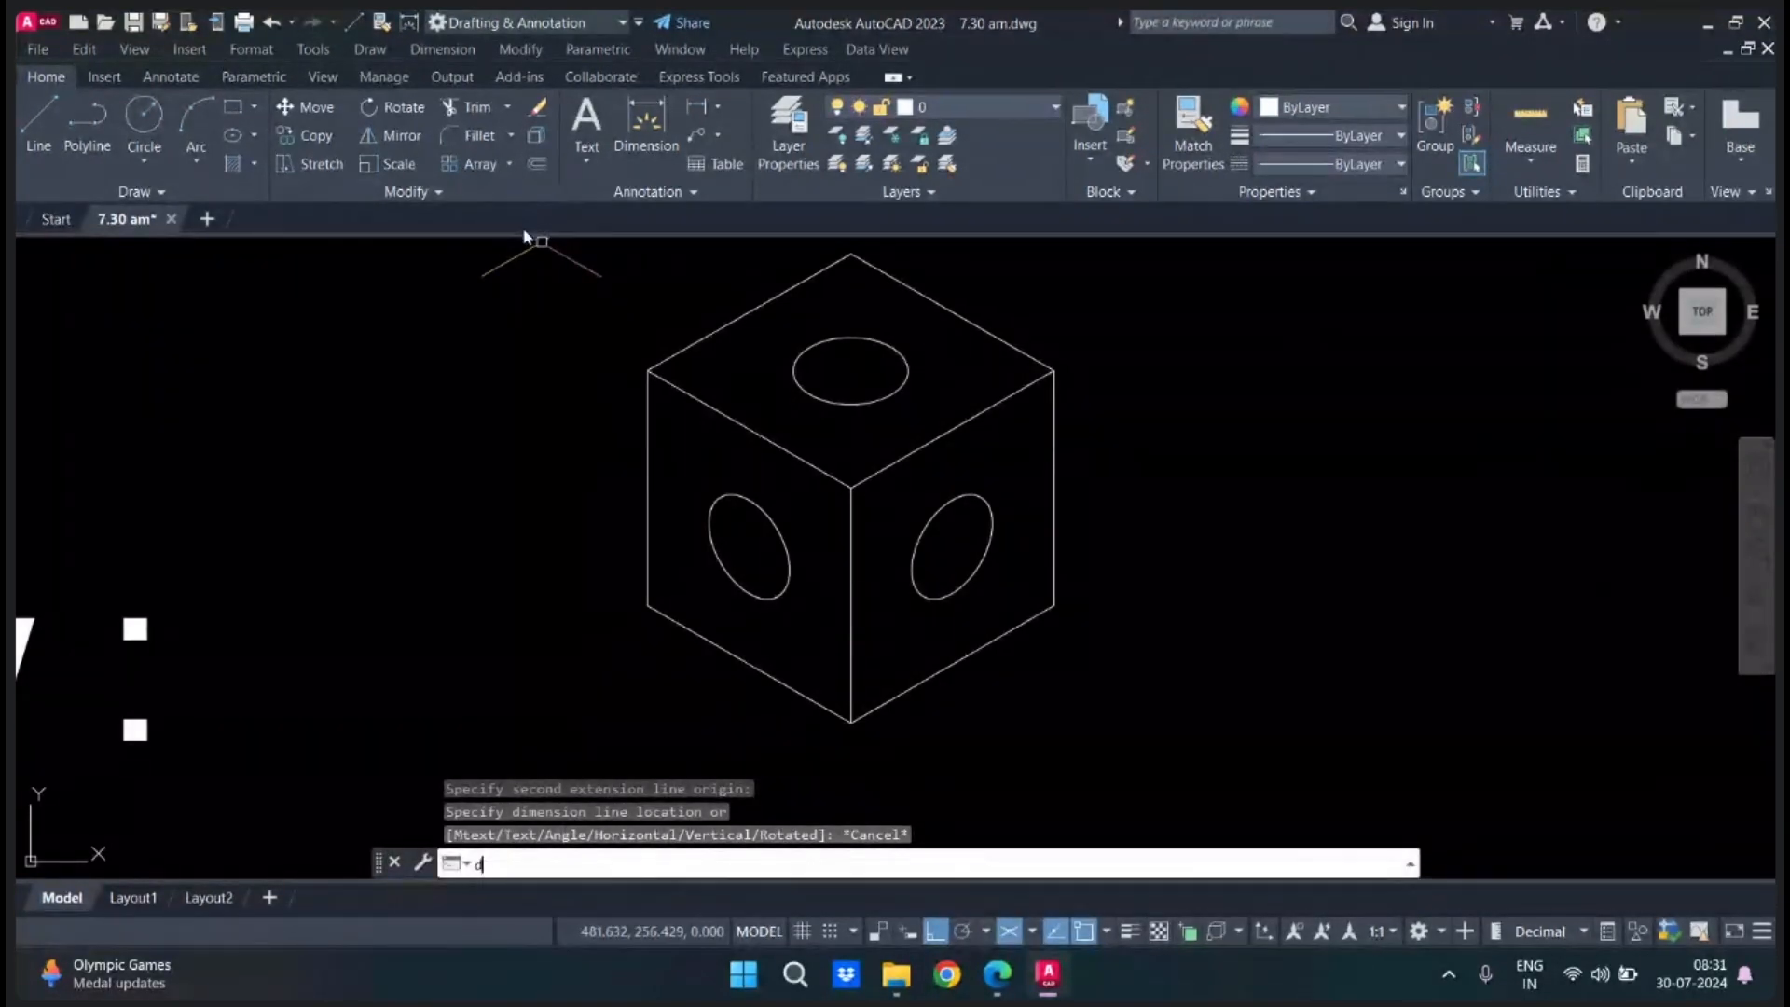
pyautogui.press('Return')
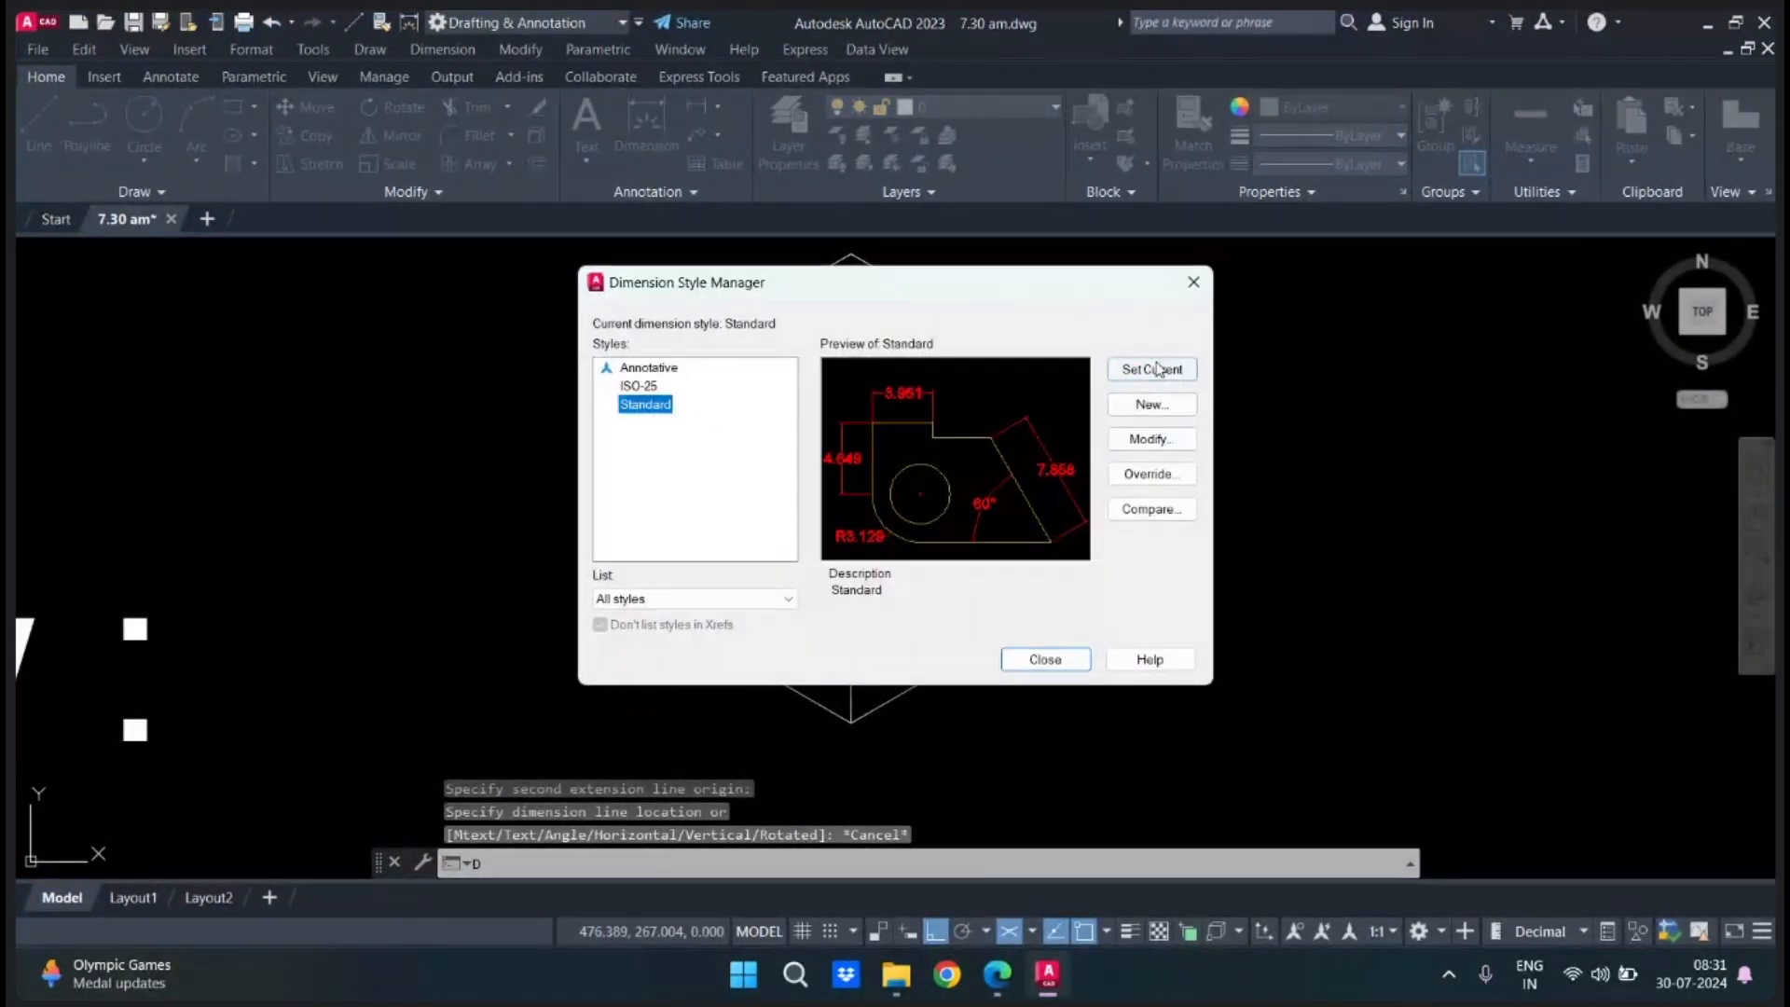
pyautogui.click(1045, 660)
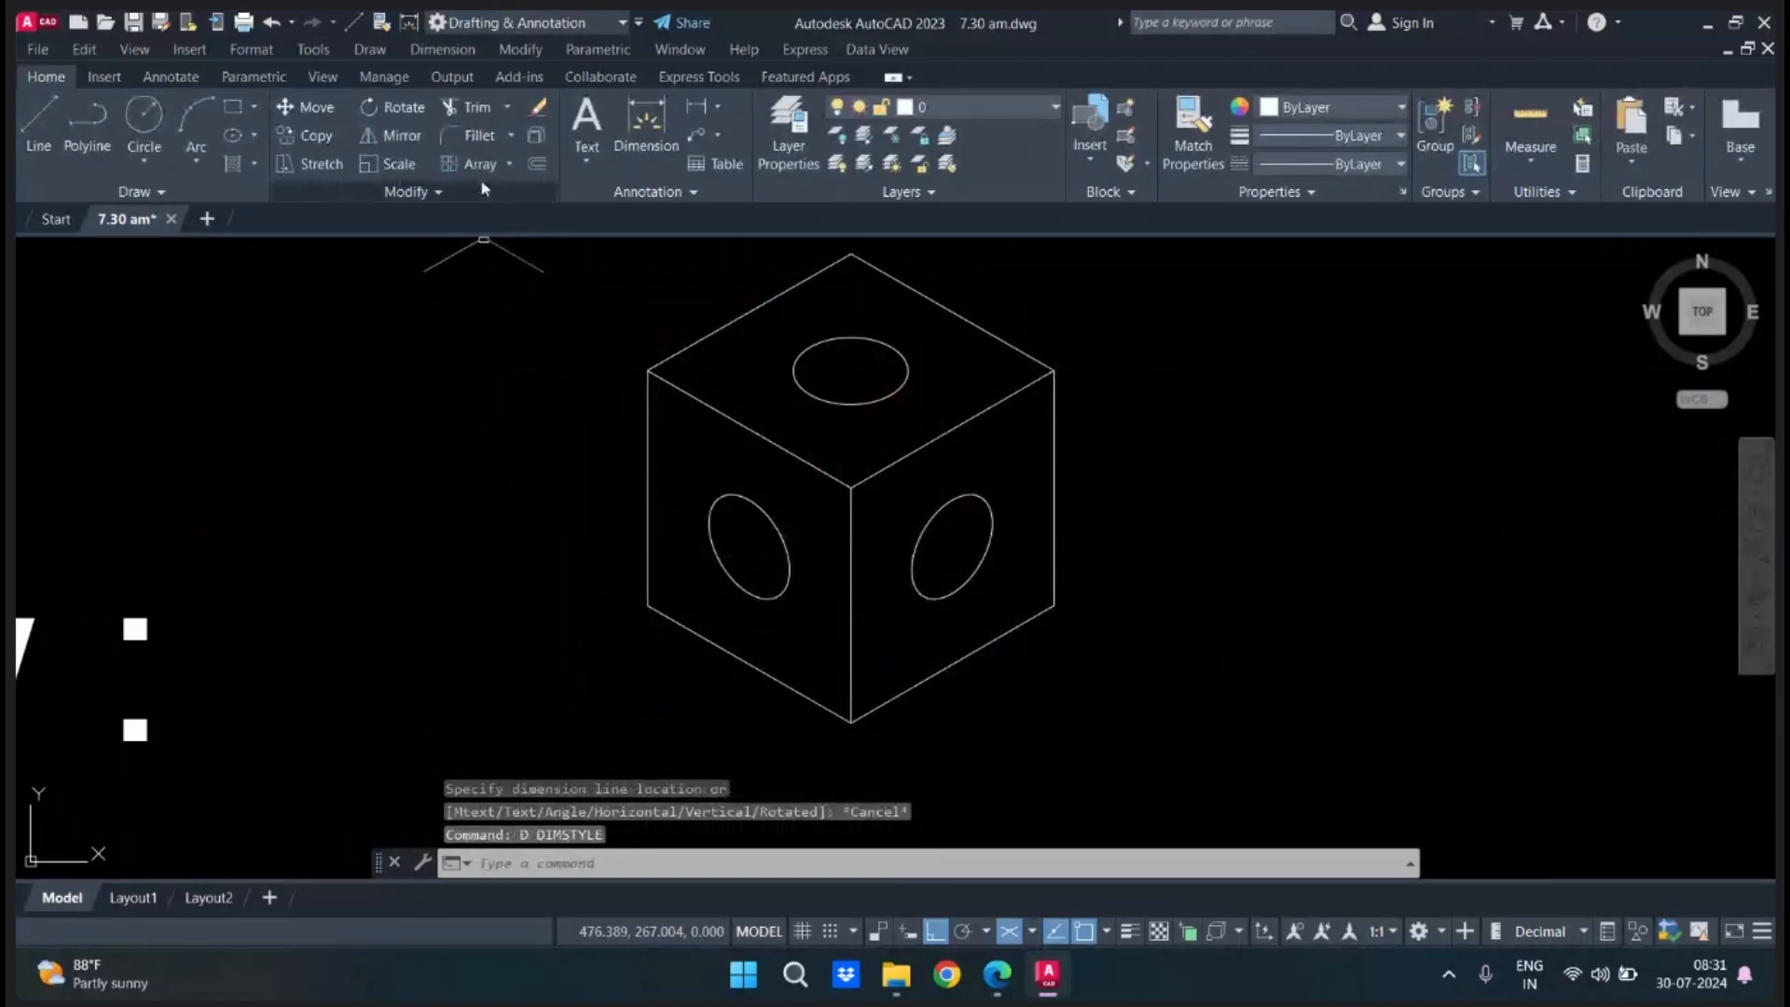
# Reduce the text height in the Standard dimension style and set that style as current.
pyautogui.write('d')
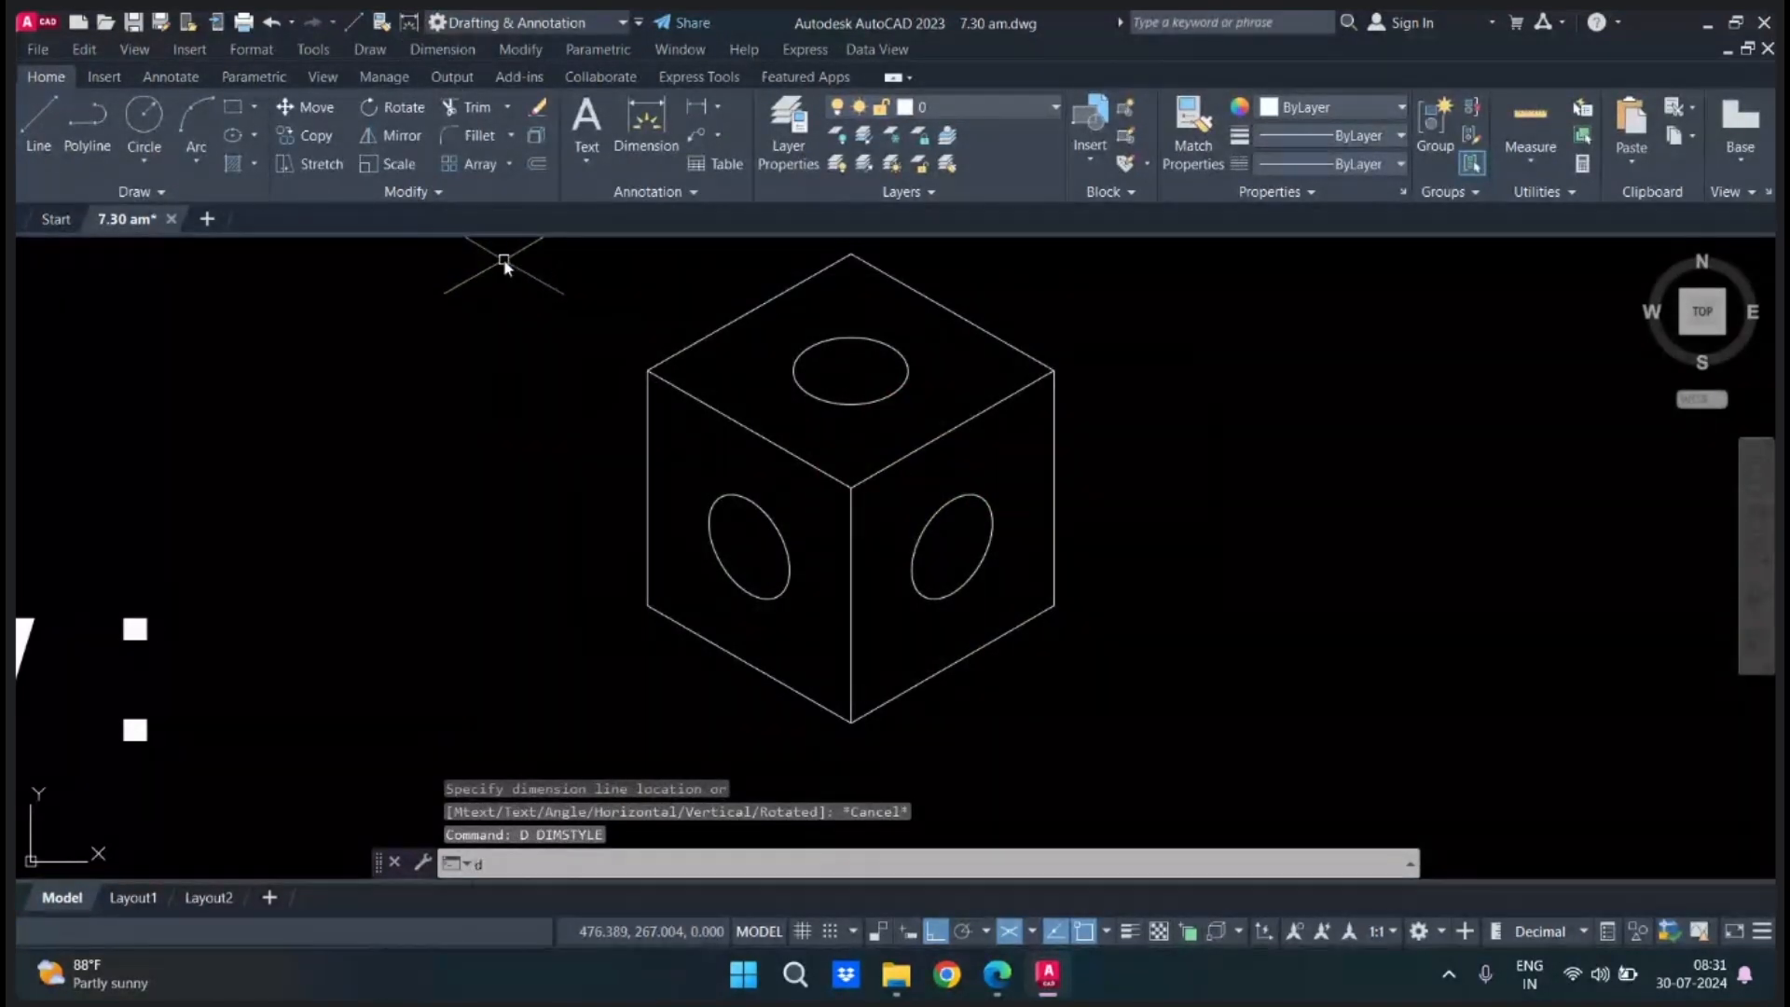
pyautogui.press('Return')
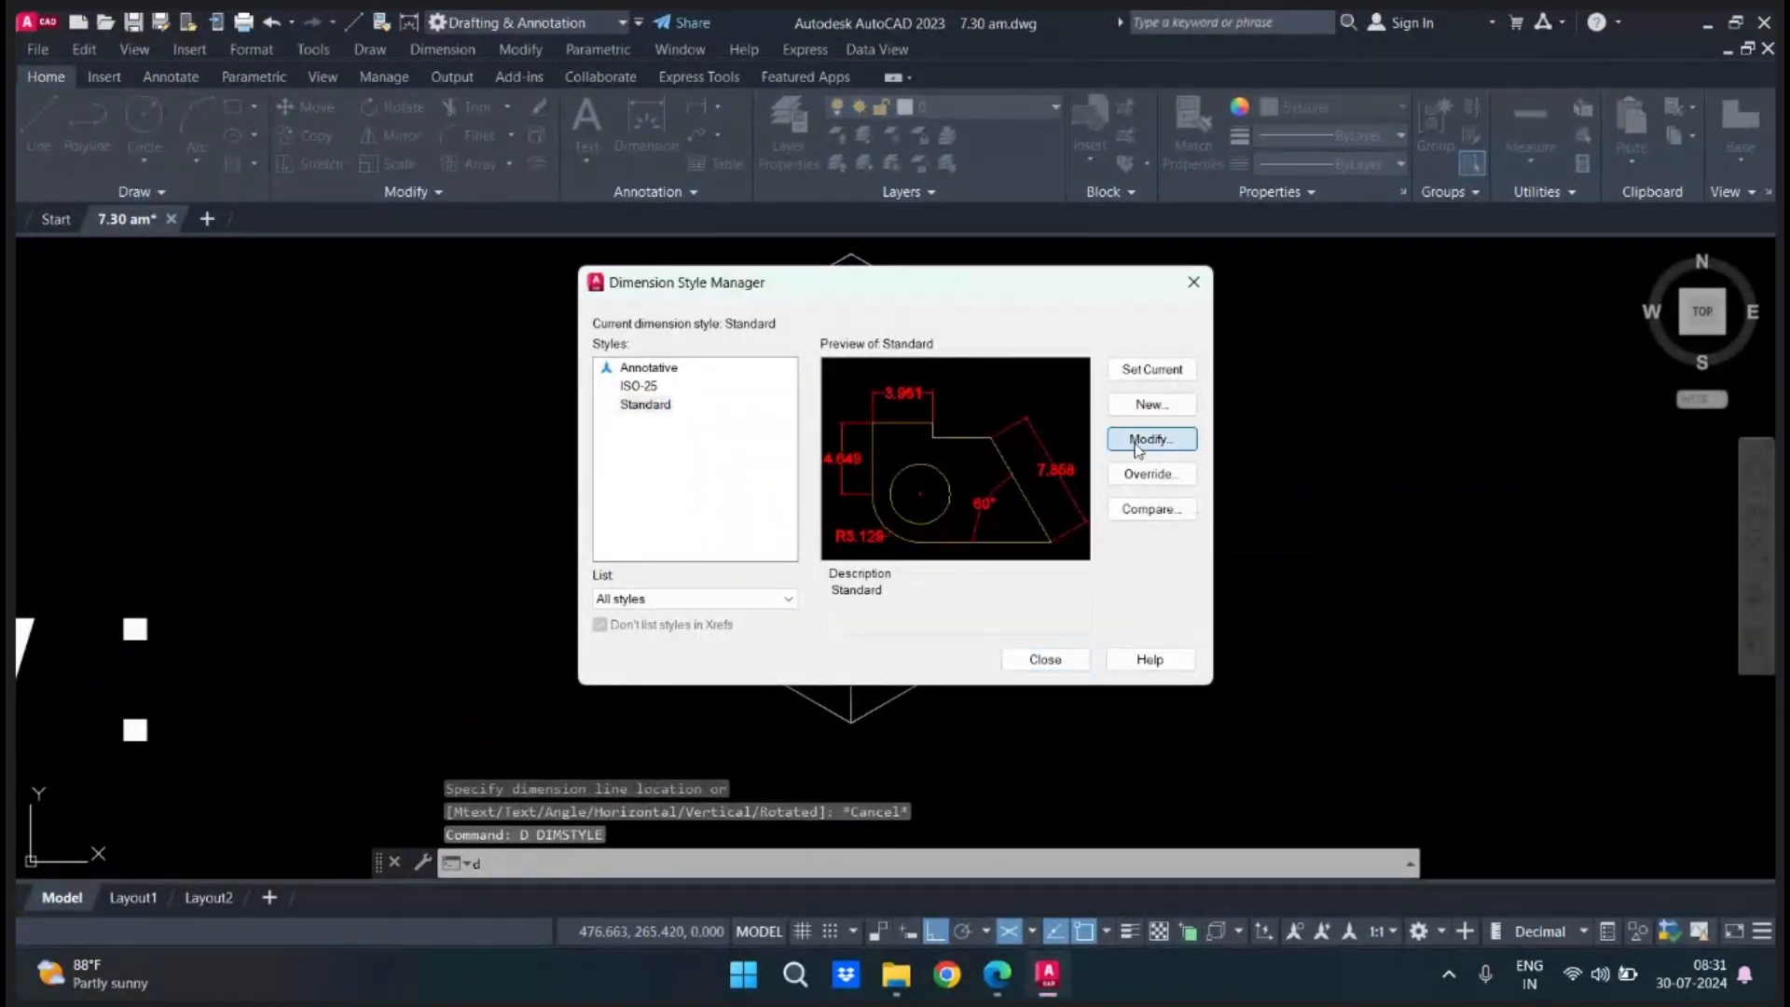
pyautogui.click(1138, 440)
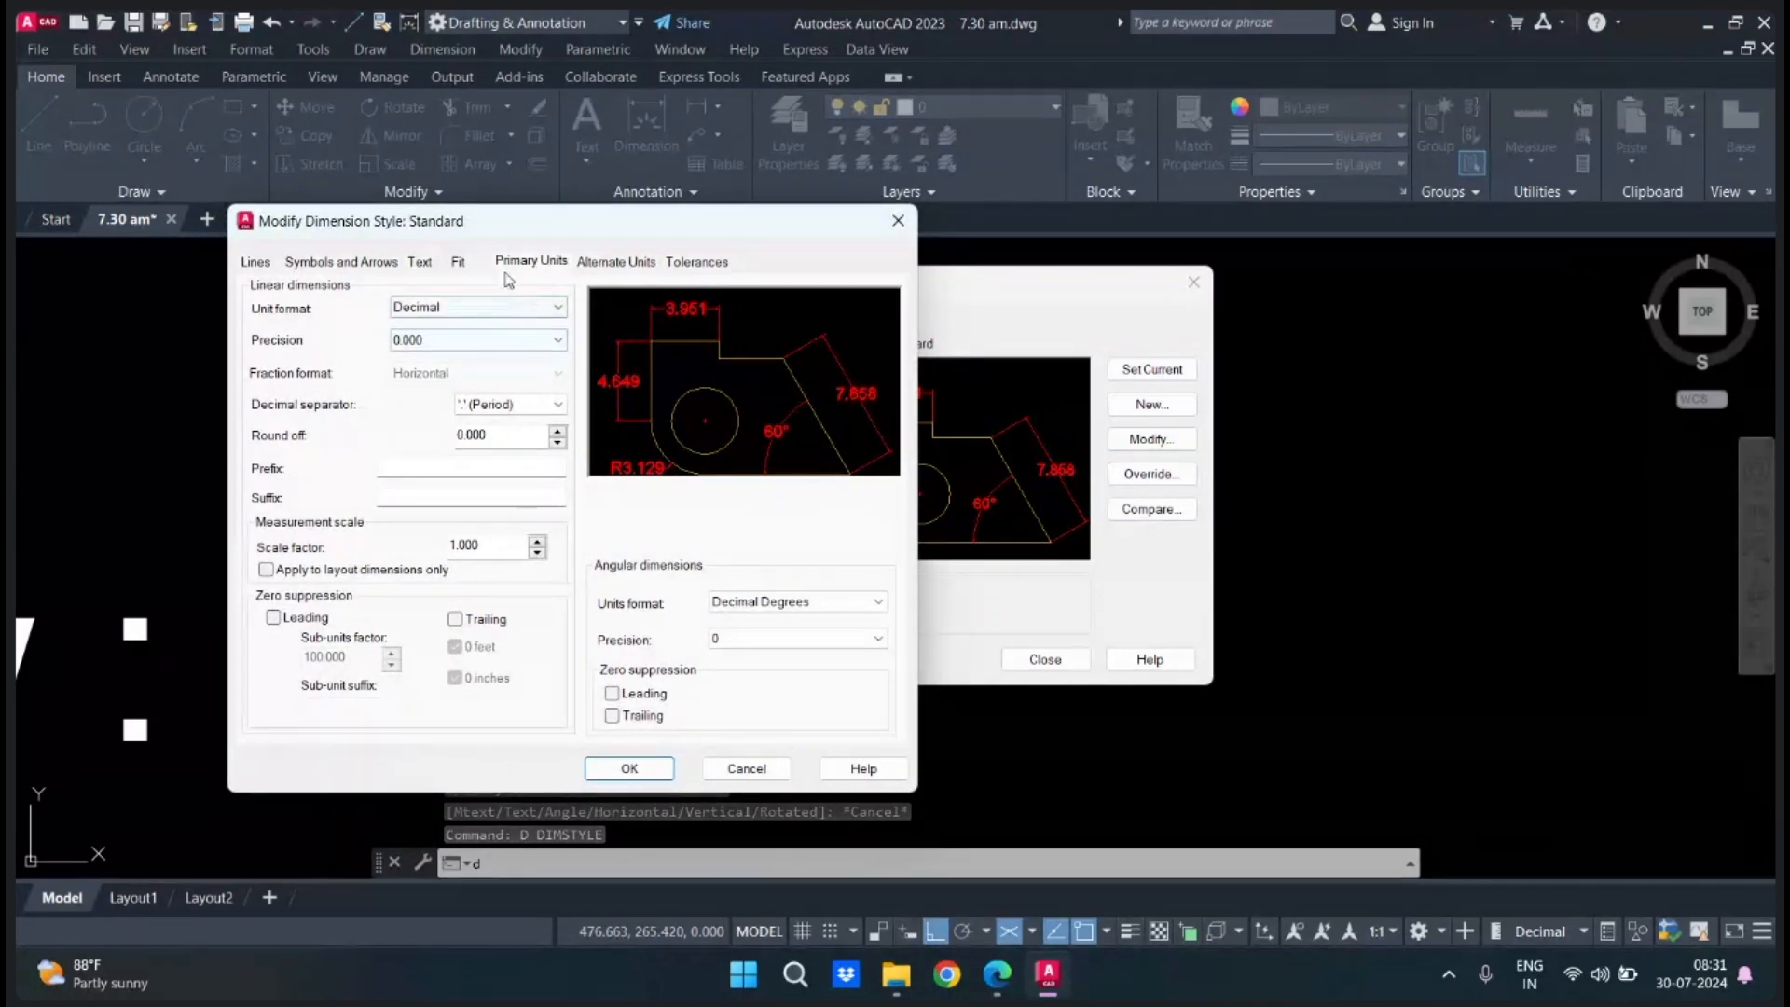
pyautogui.click(419, 261)
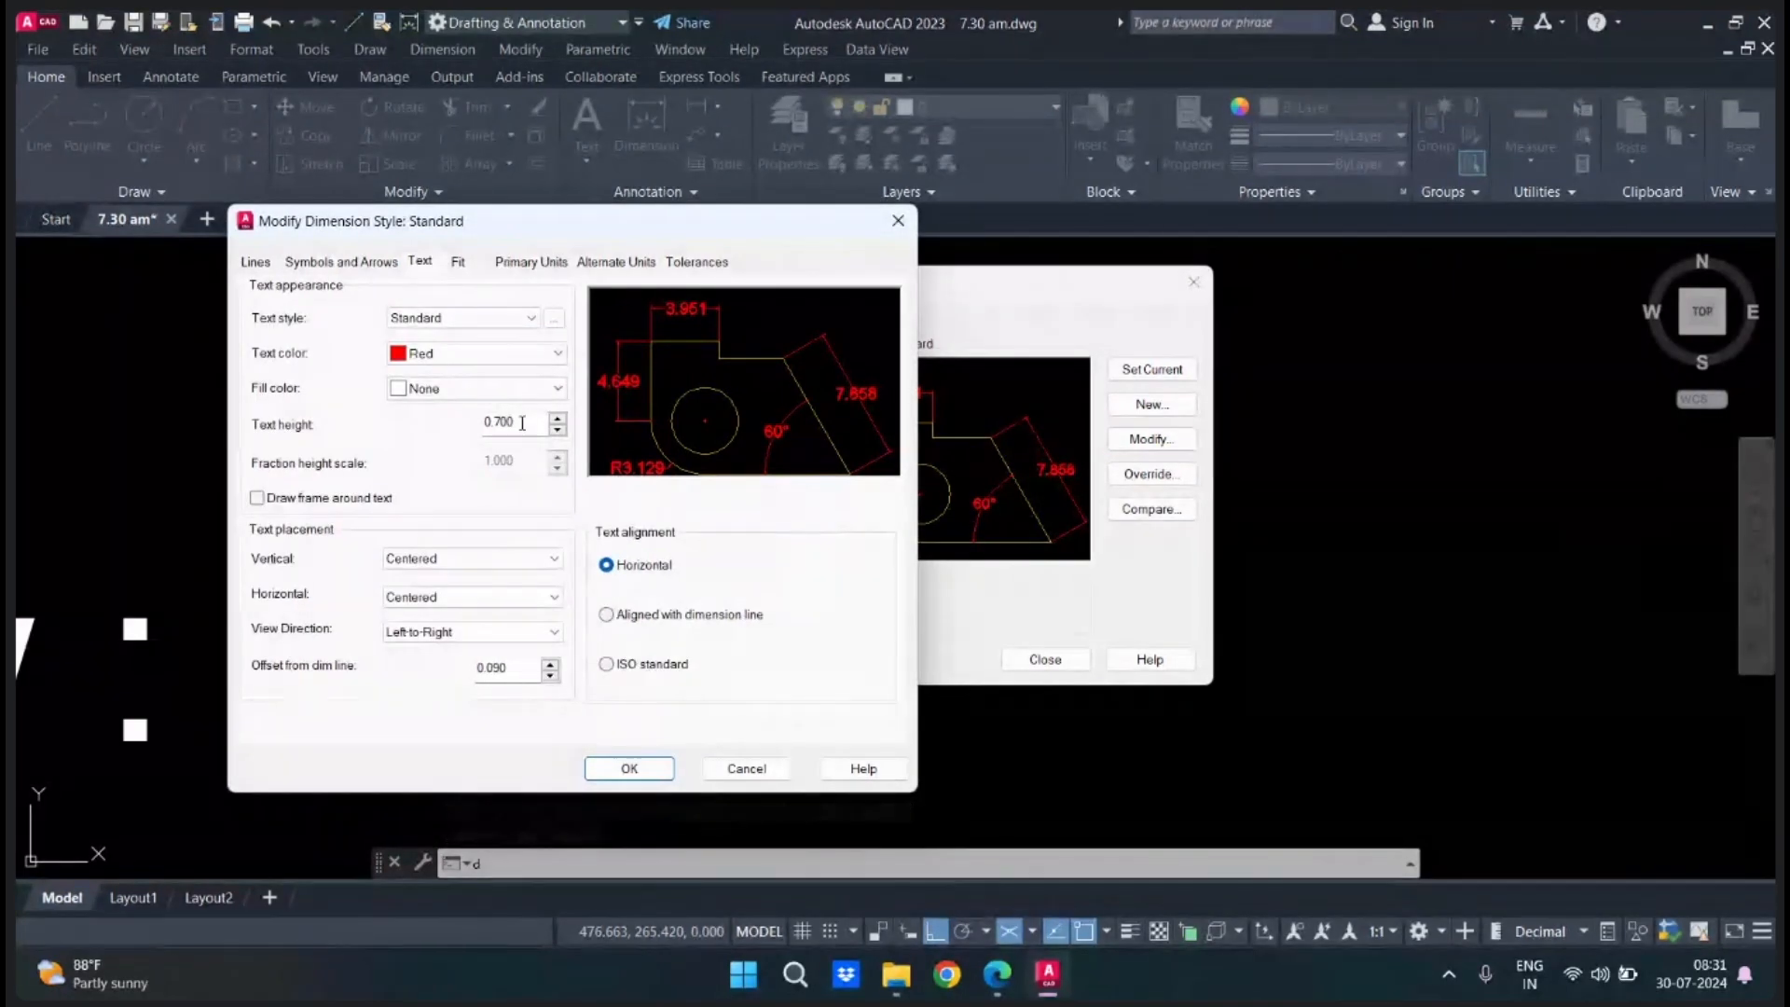
pyautogui.moveTo(520, 420); pyautogui.dragTo(462, 427)
pyautogui.click(653, 771)
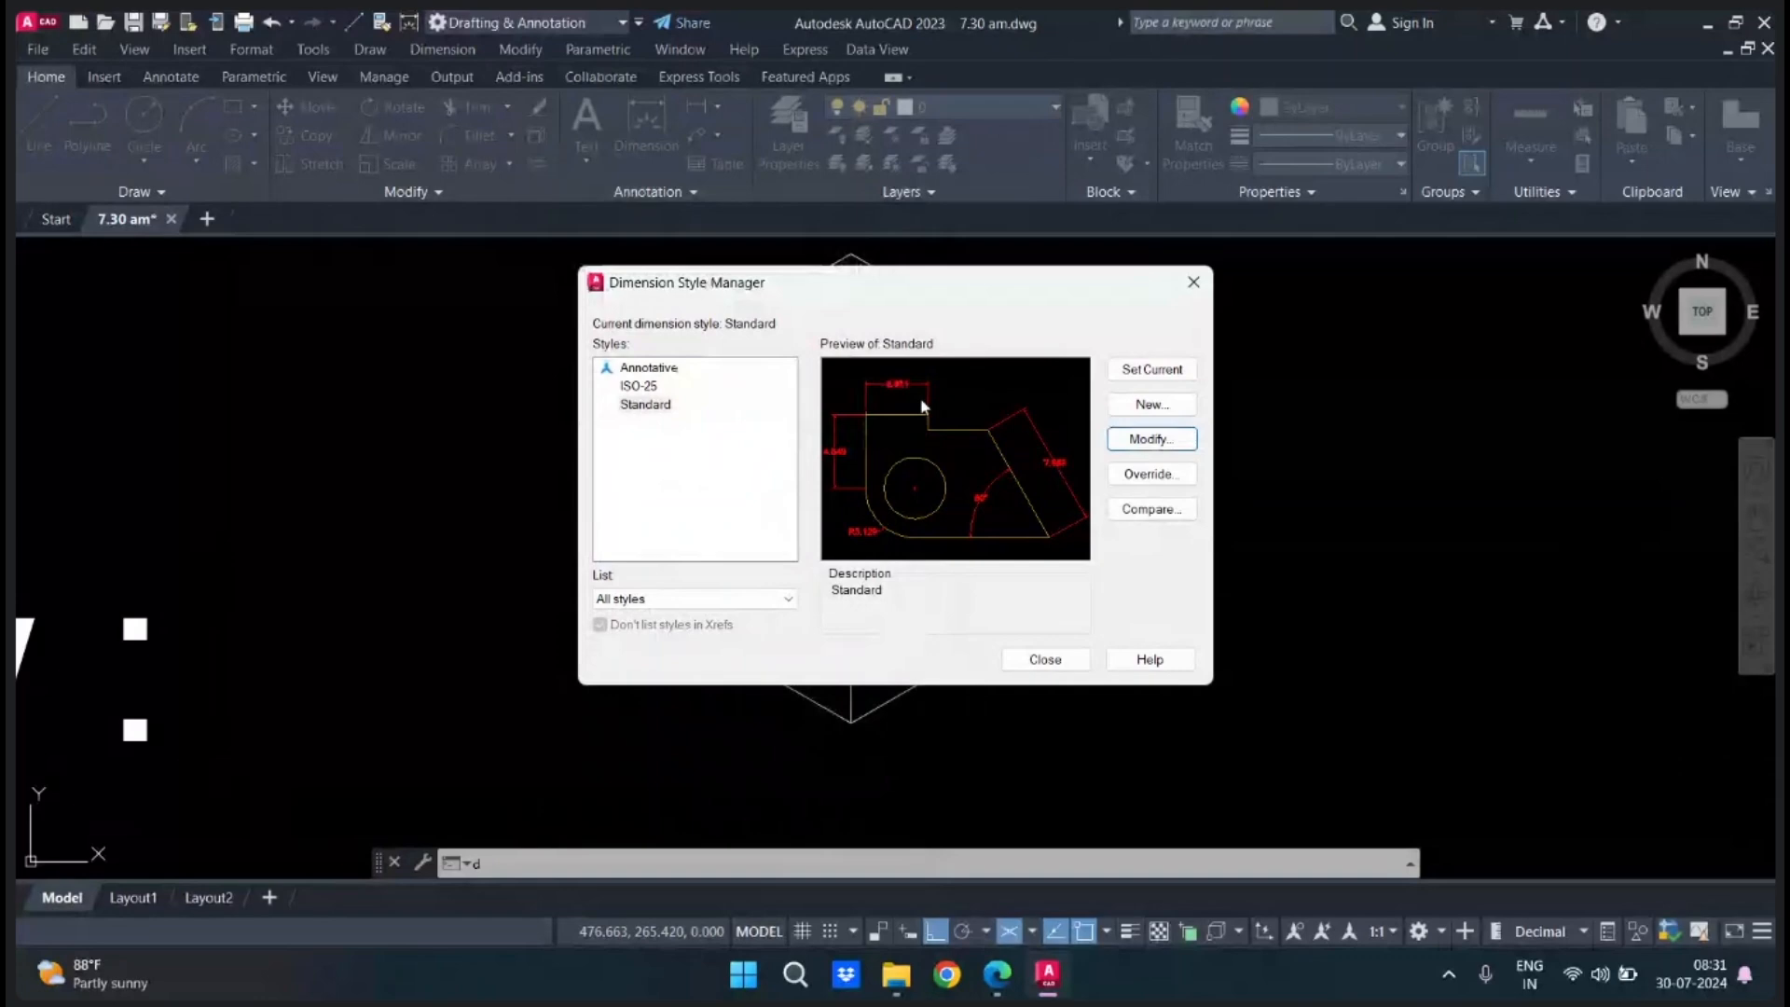
pyautogui.click(1154, 373)
pyautogui.click(1022, 668)
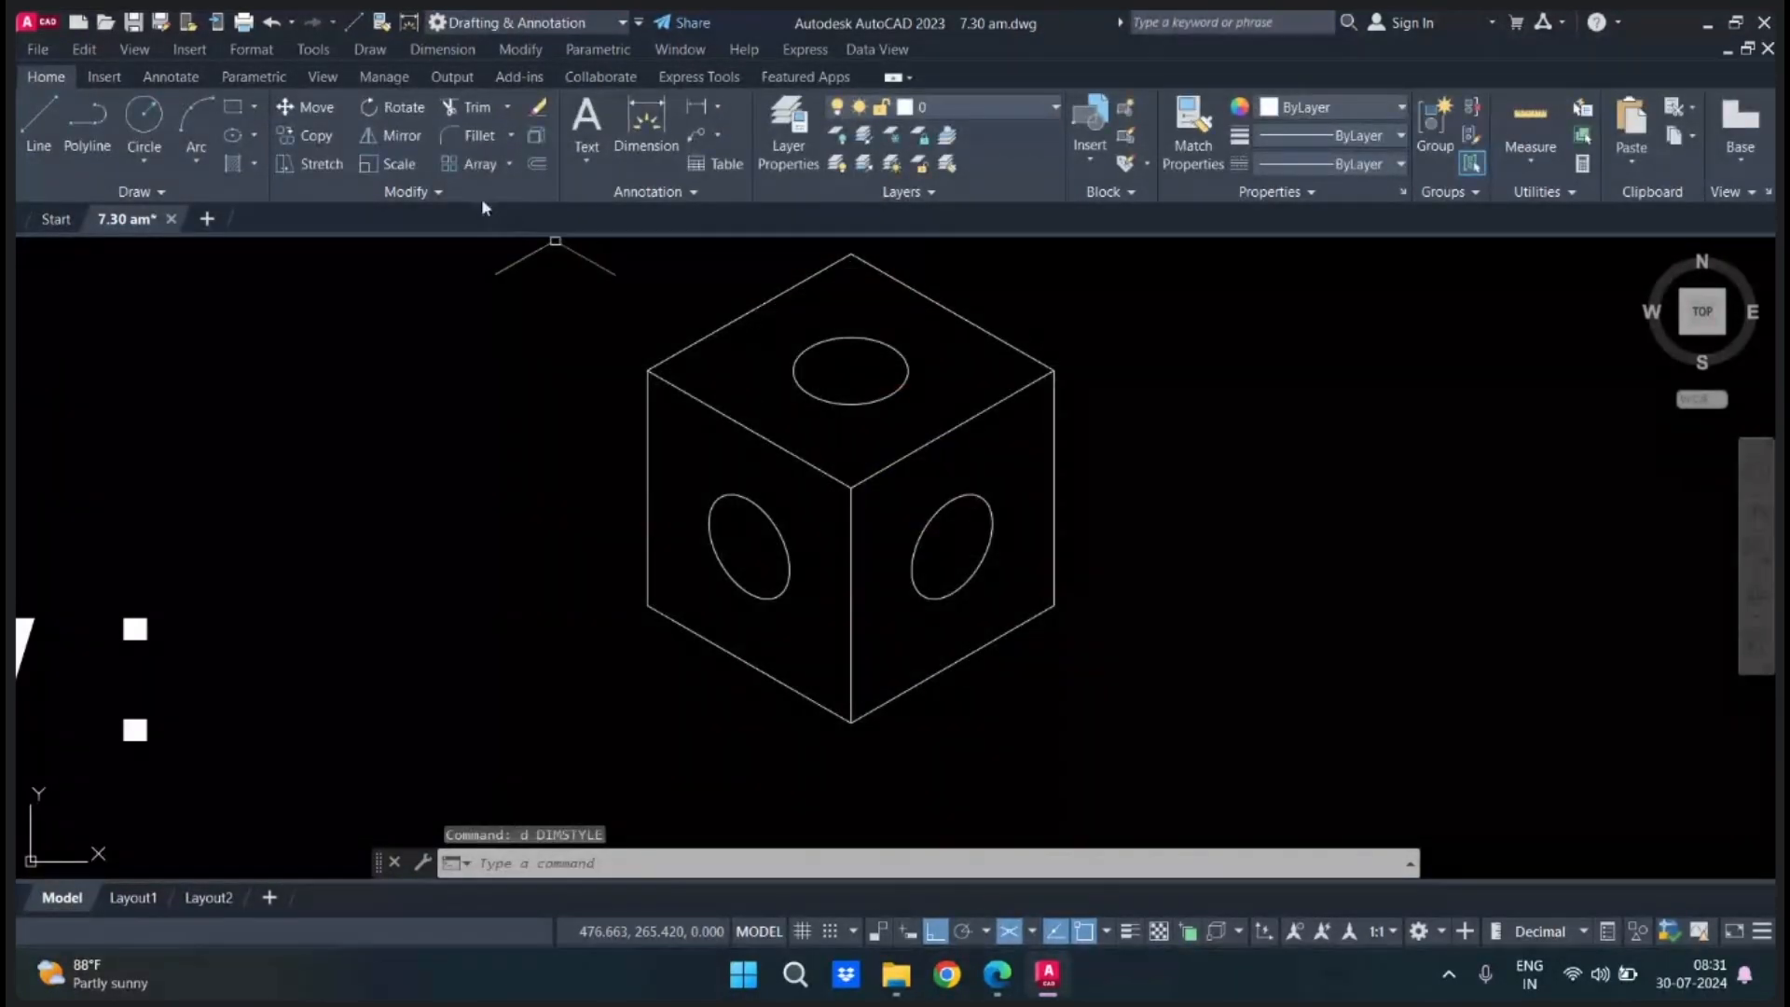
# Add an aligned dimension along the lower edge of the cube's left face, placed below the edge.
pyautogui.click(442, 48)
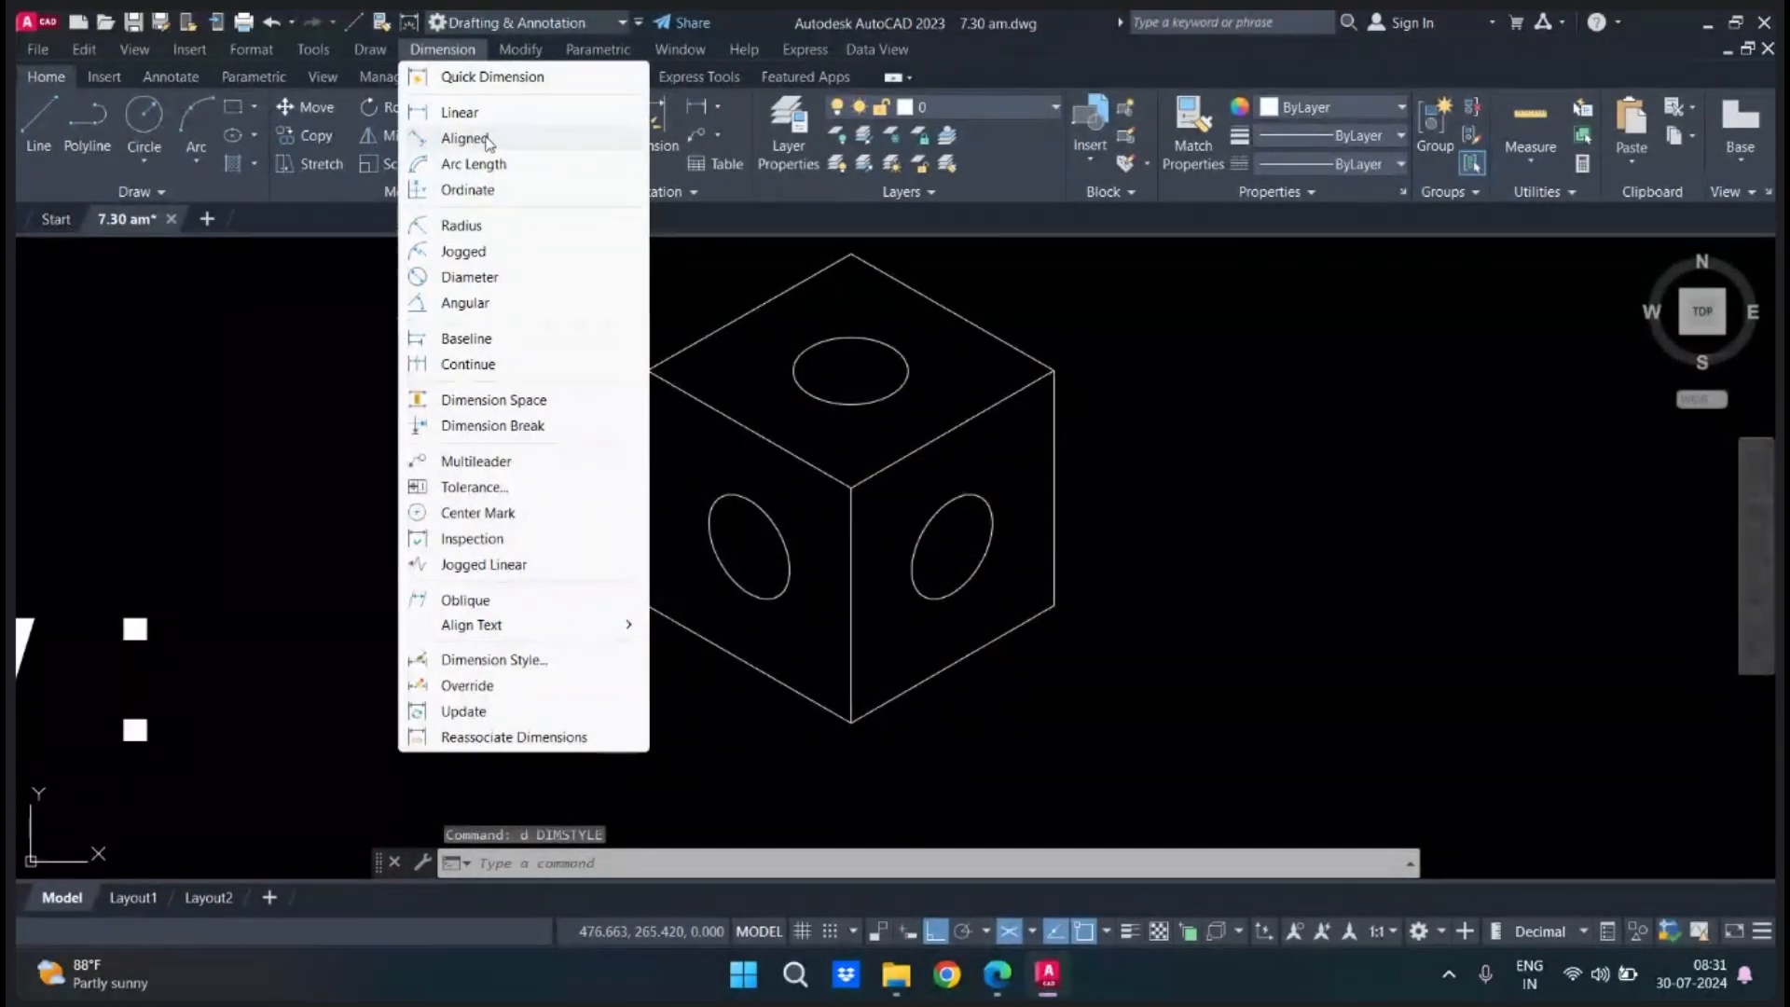
pyautogui.click(464, 138)
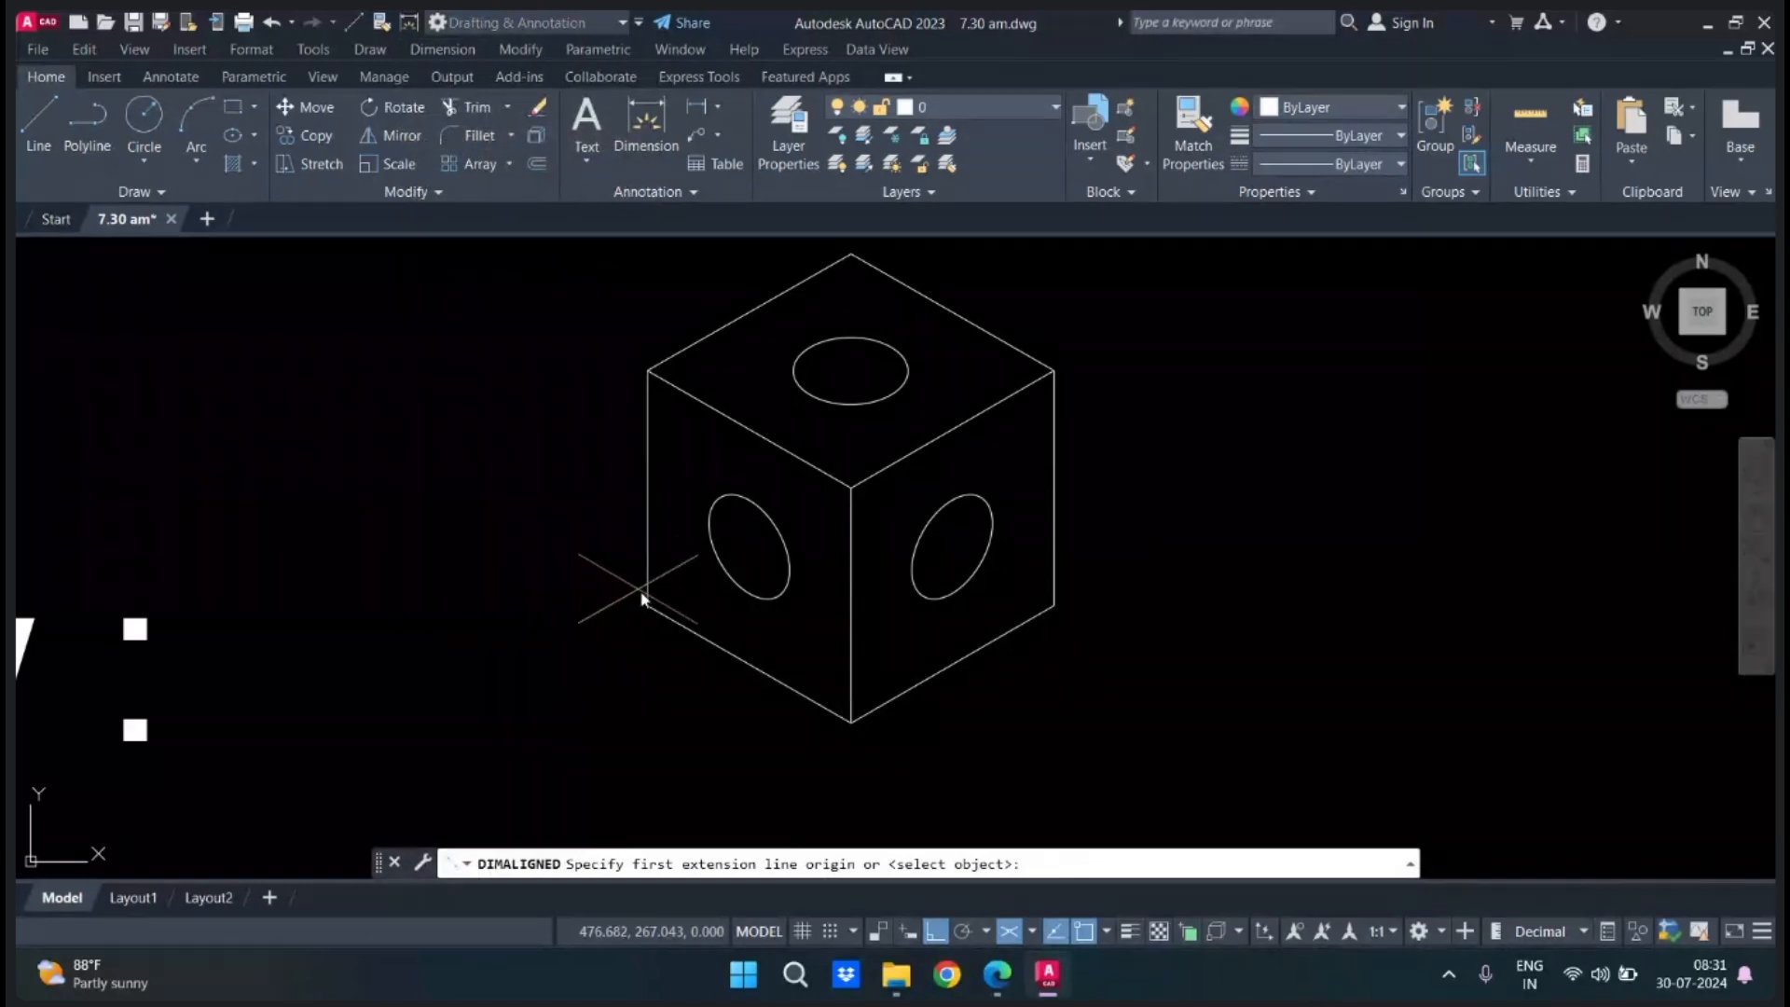
pyautogui.click(648, 608)
pyautogui.click(851, 723)
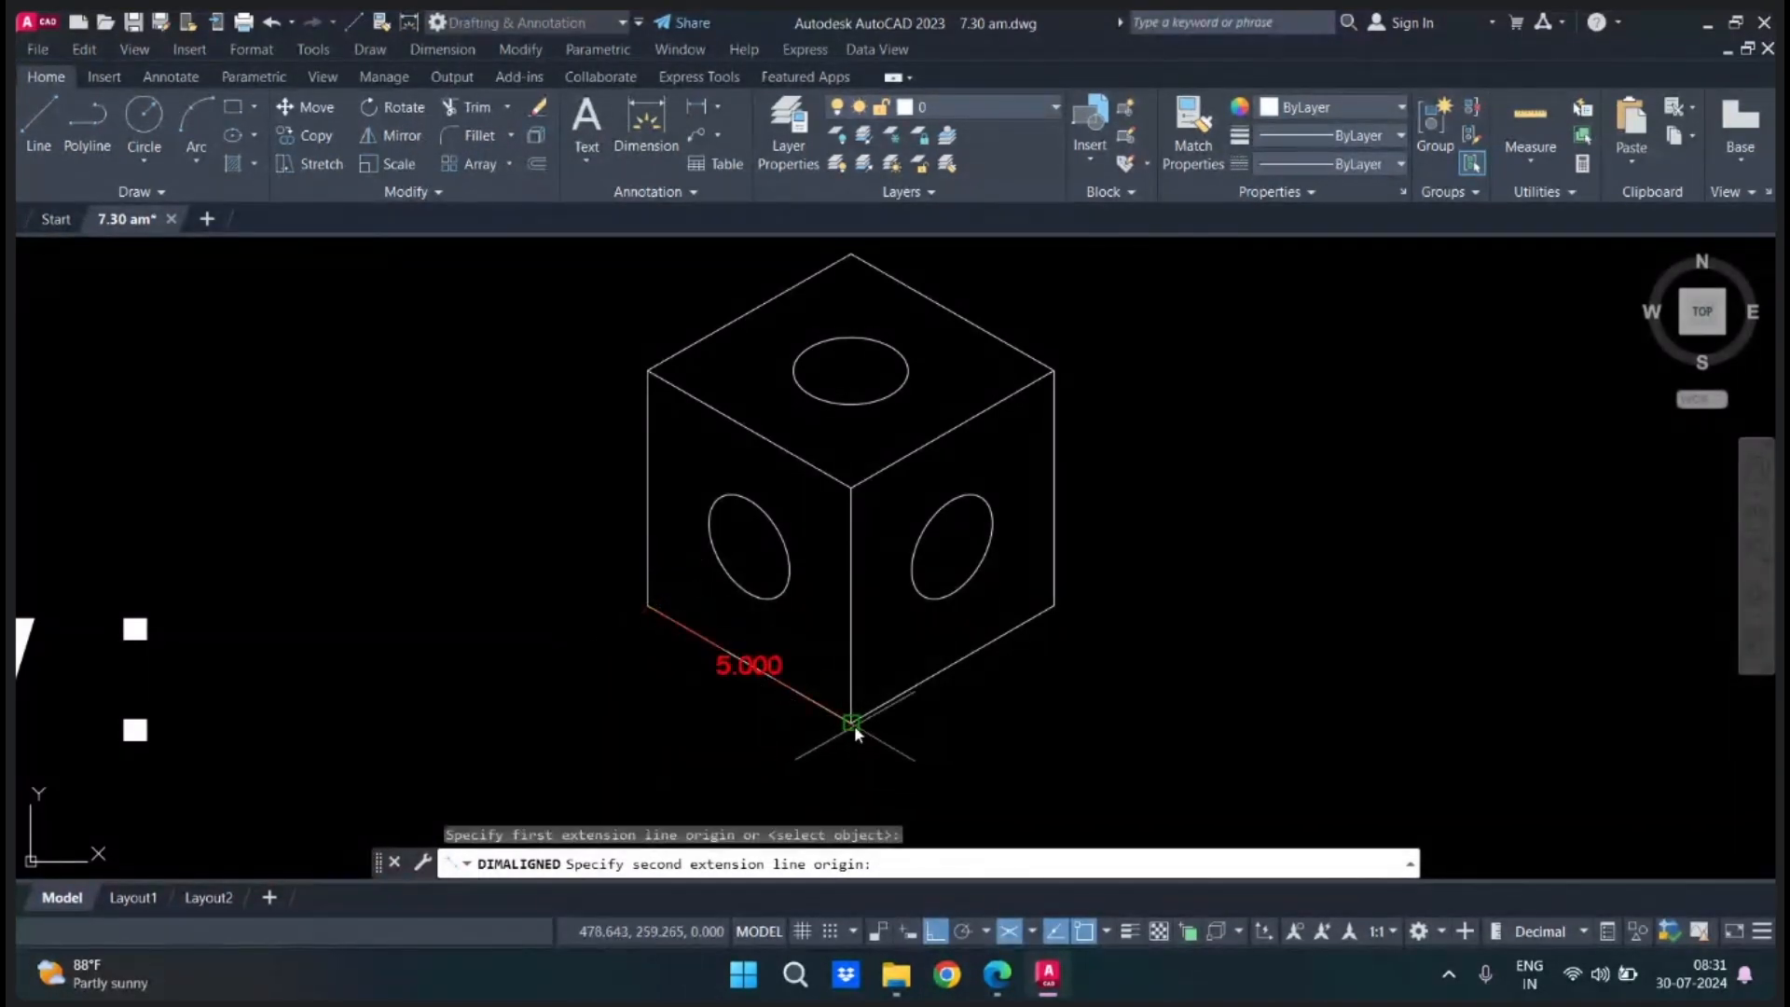
pyautogui.click(798, 730)
pyautogui.scroll(3, 707, 707)
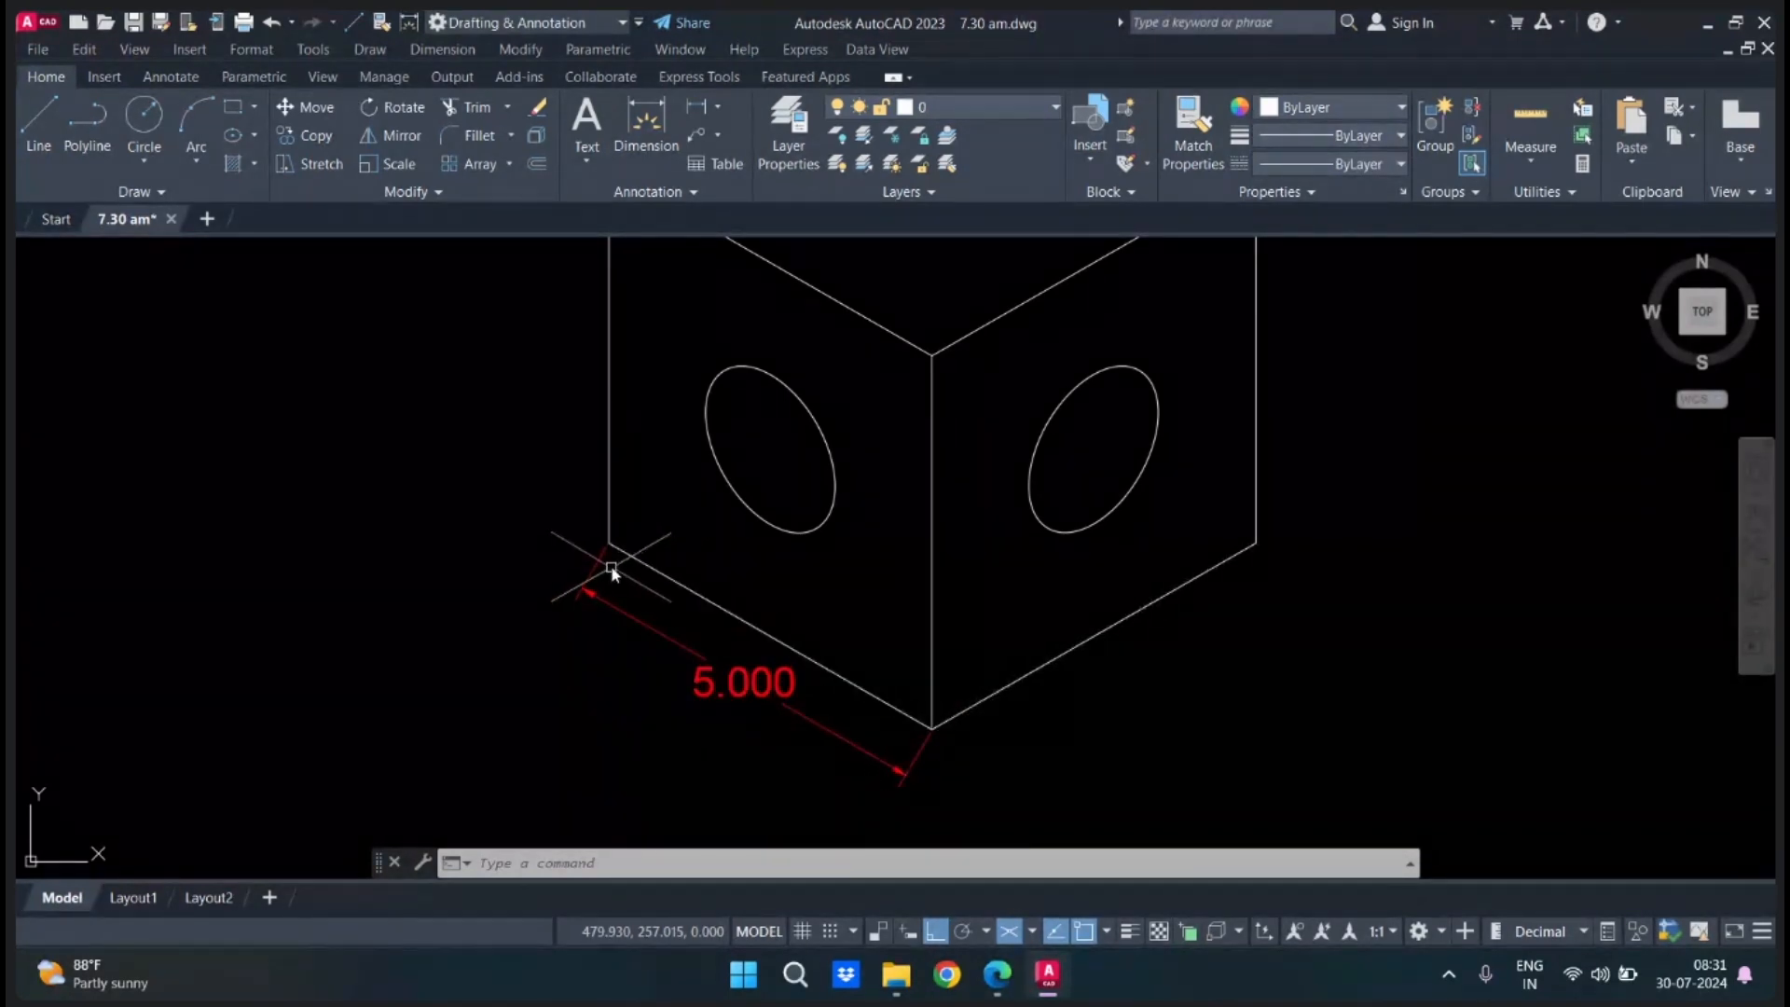
# Apply an obliquing angle of 60 to the aligned dimension below the cube's left face.
pyautogui.click(442, 52)
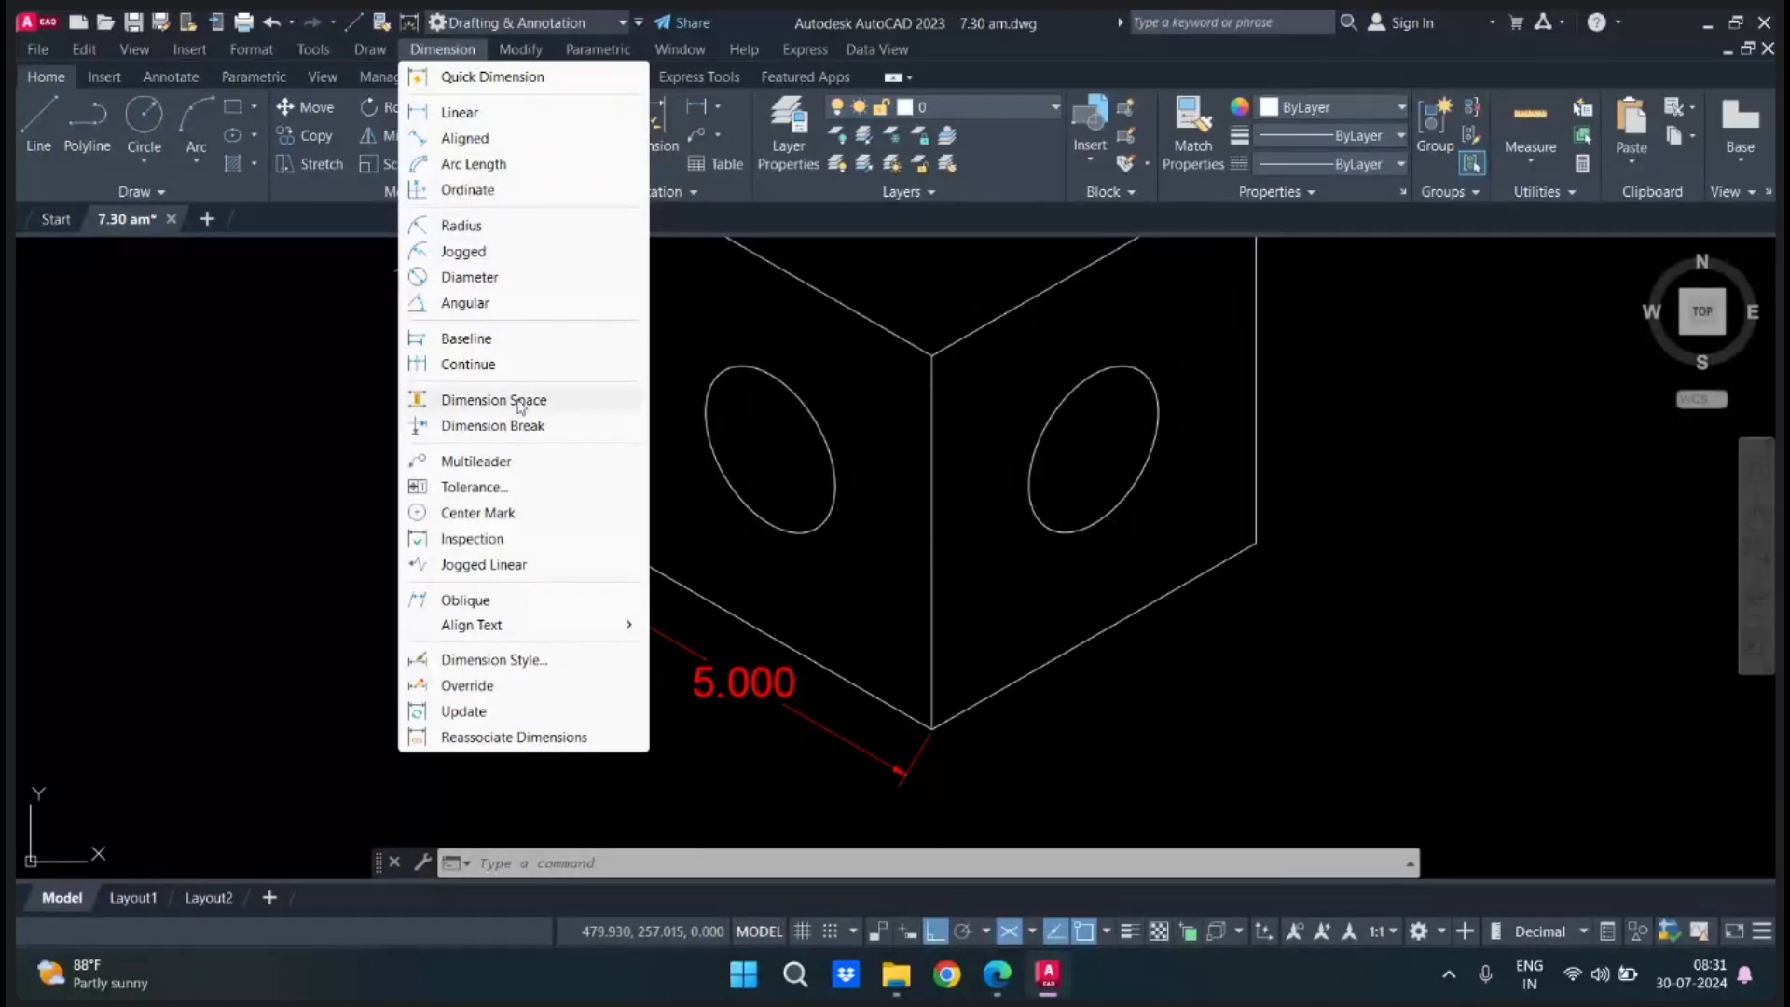
pyautogui.click(539, 606)
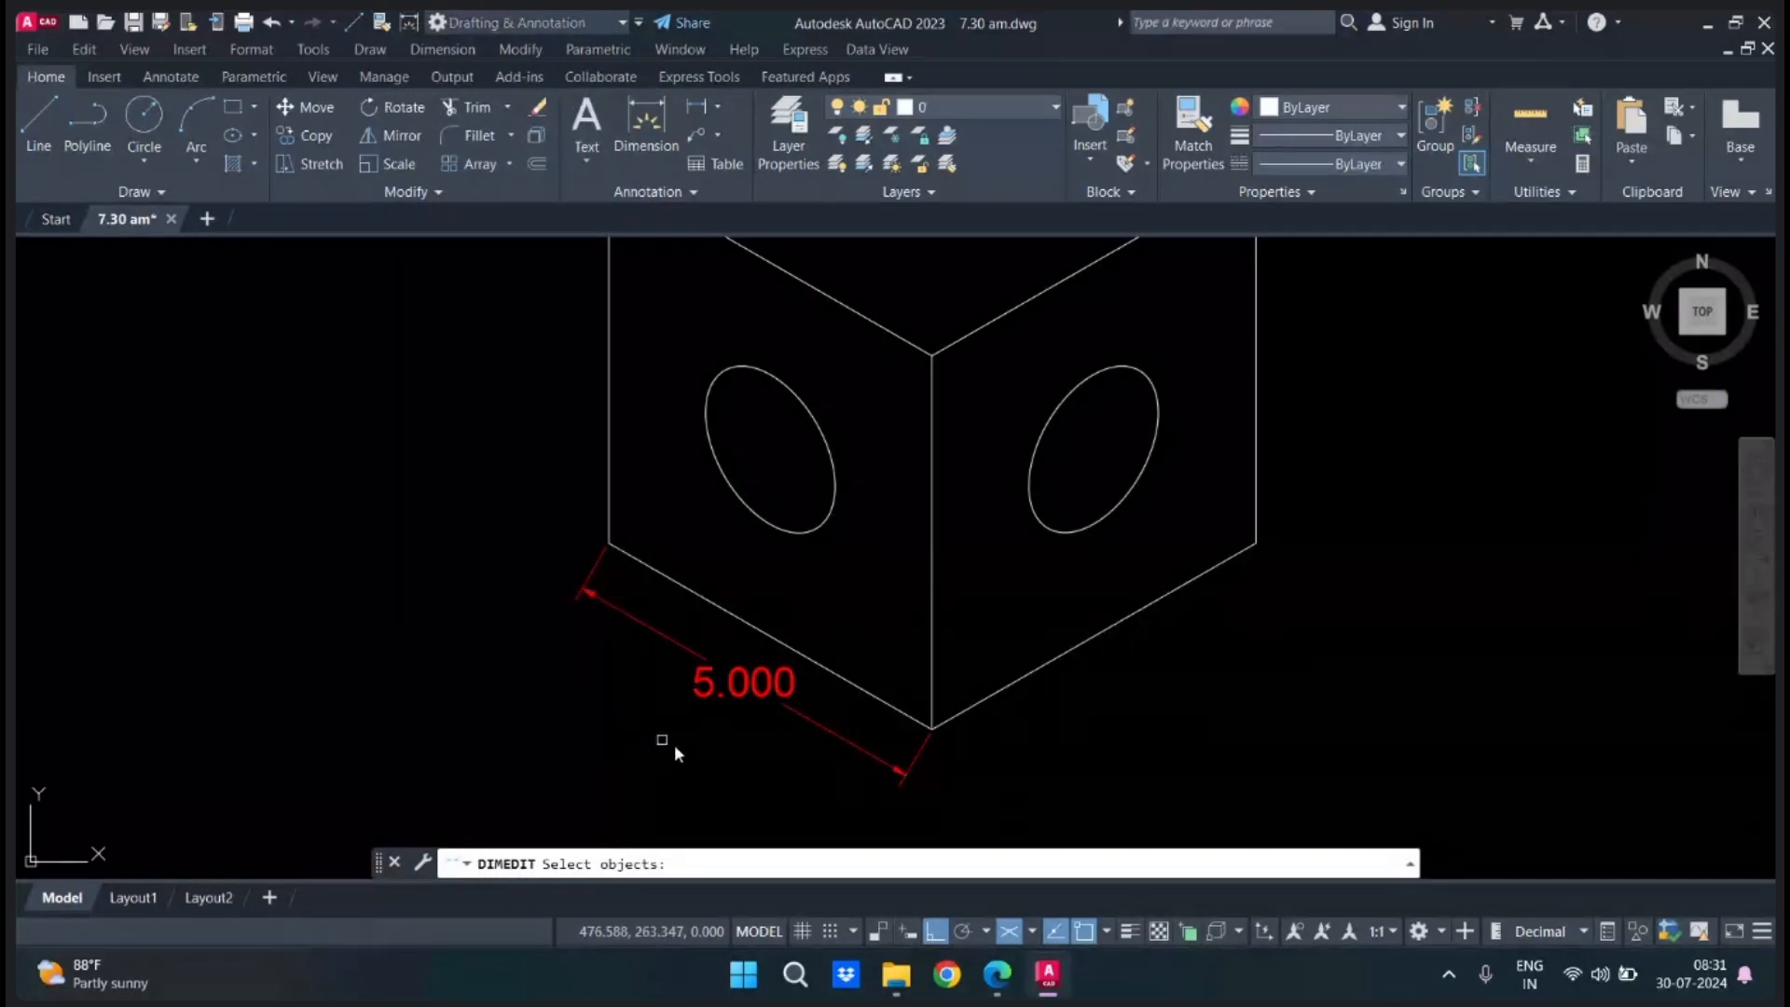
pyautogui.click(837, 741)
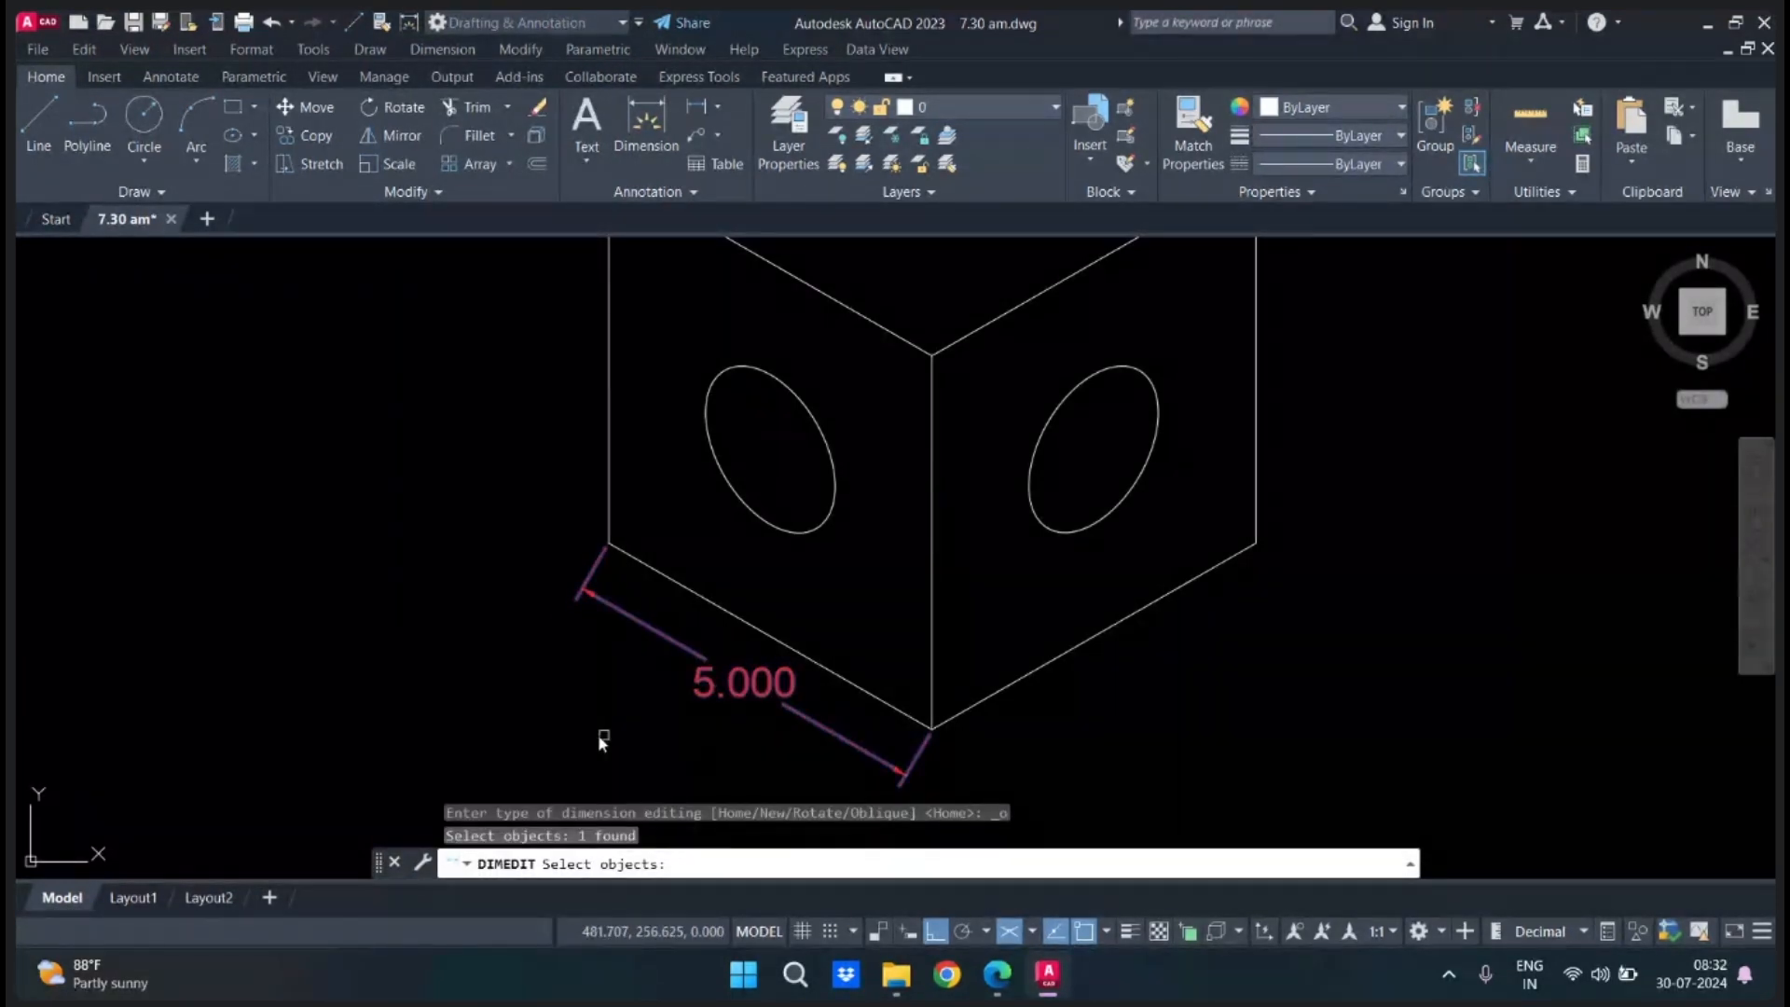
pyautogui.press('Return')
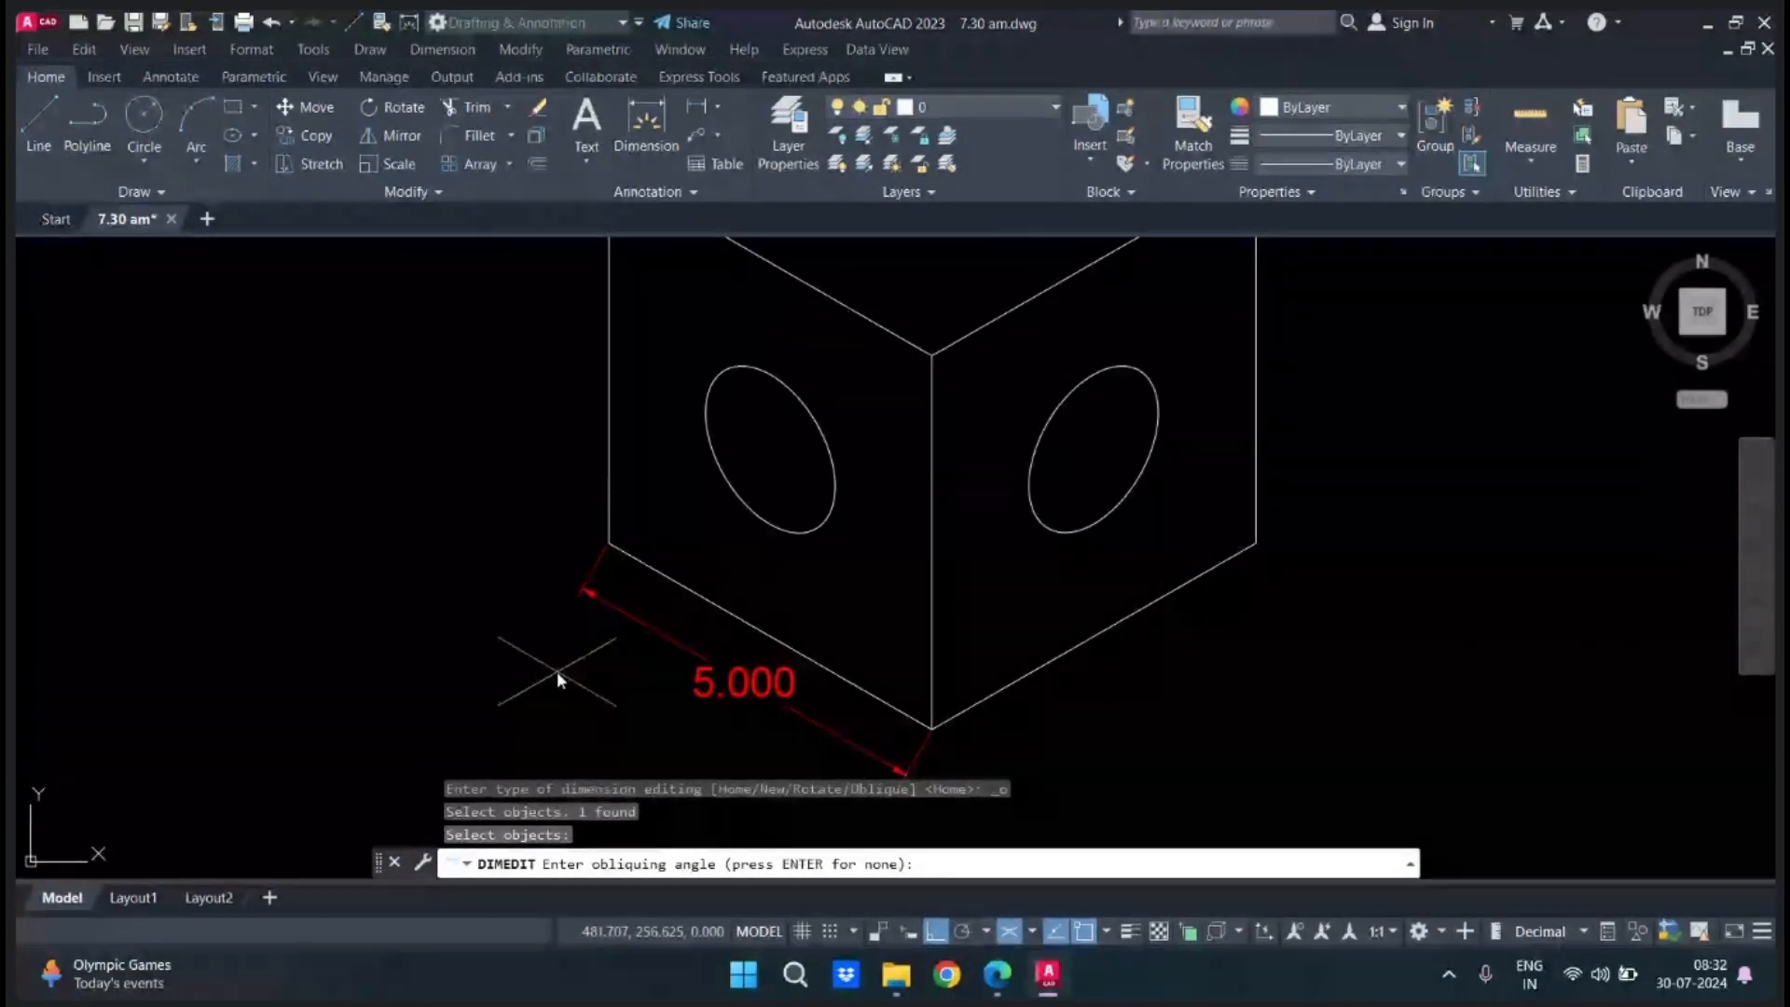
pyautogui.press('Return')
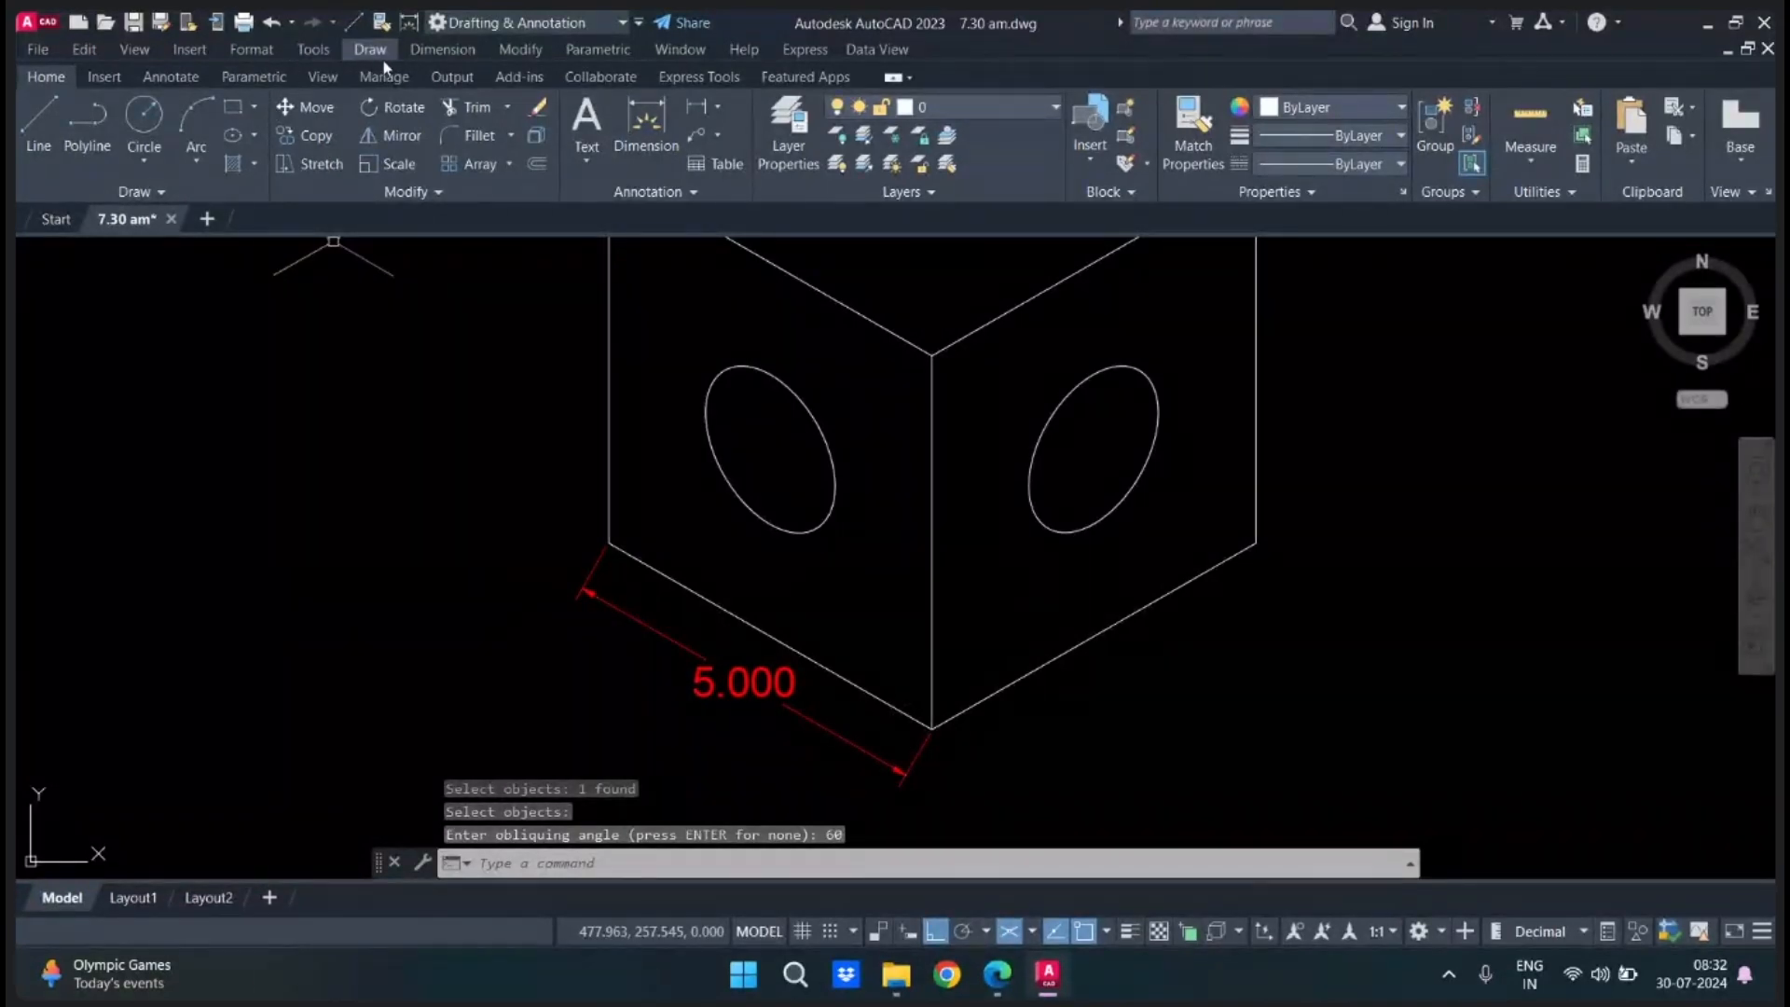
# Set the obliquing angle of the left face's aligned dimension to 30.
pyautogui.click(442, 49)
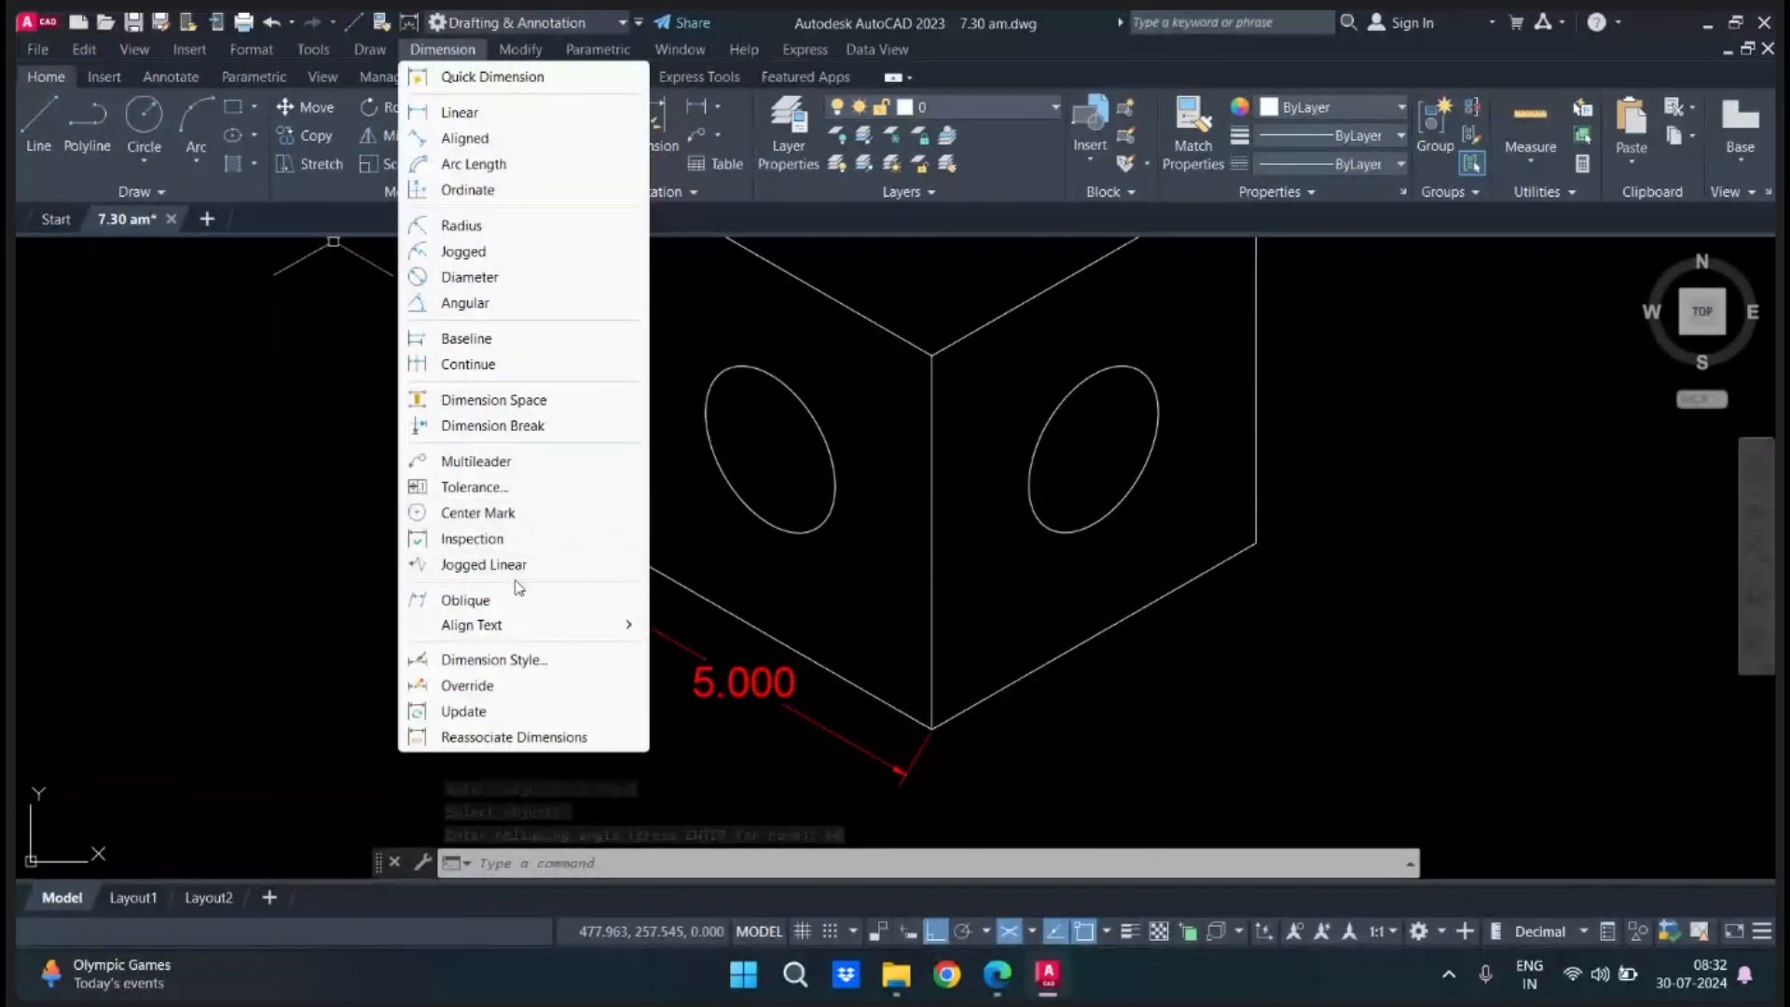
pyautogui.click(504, 600)
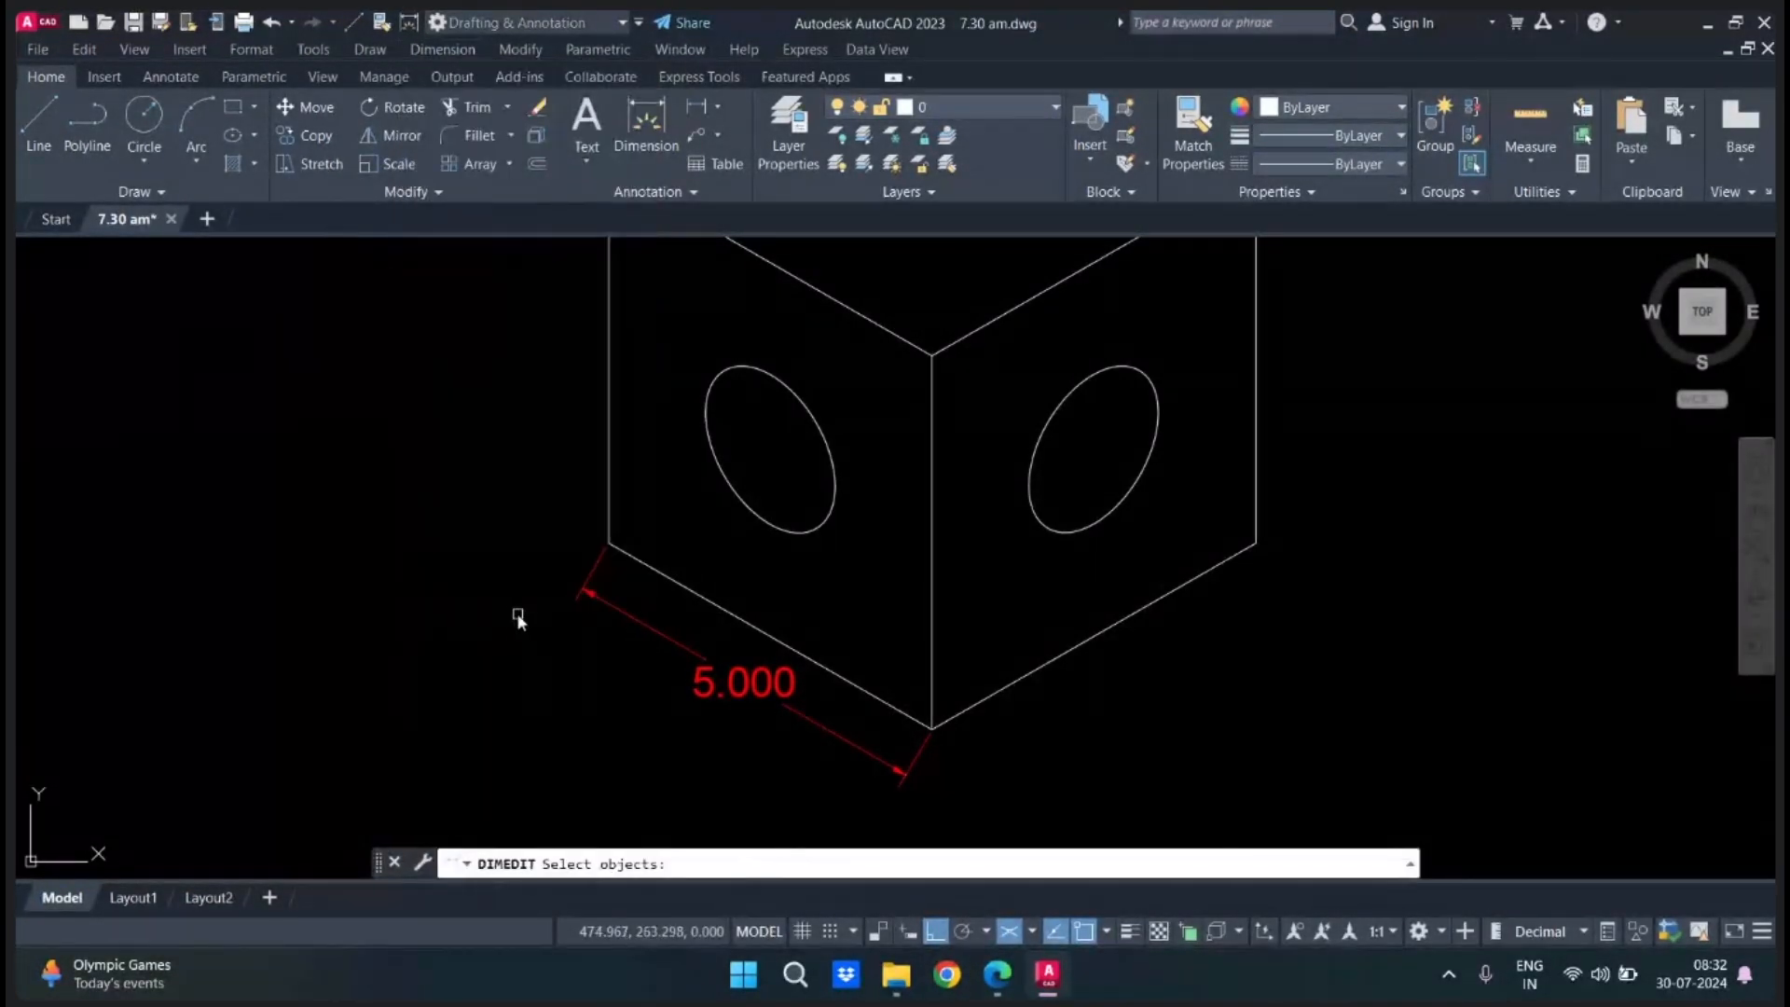
pyautogui.click(850, 745)
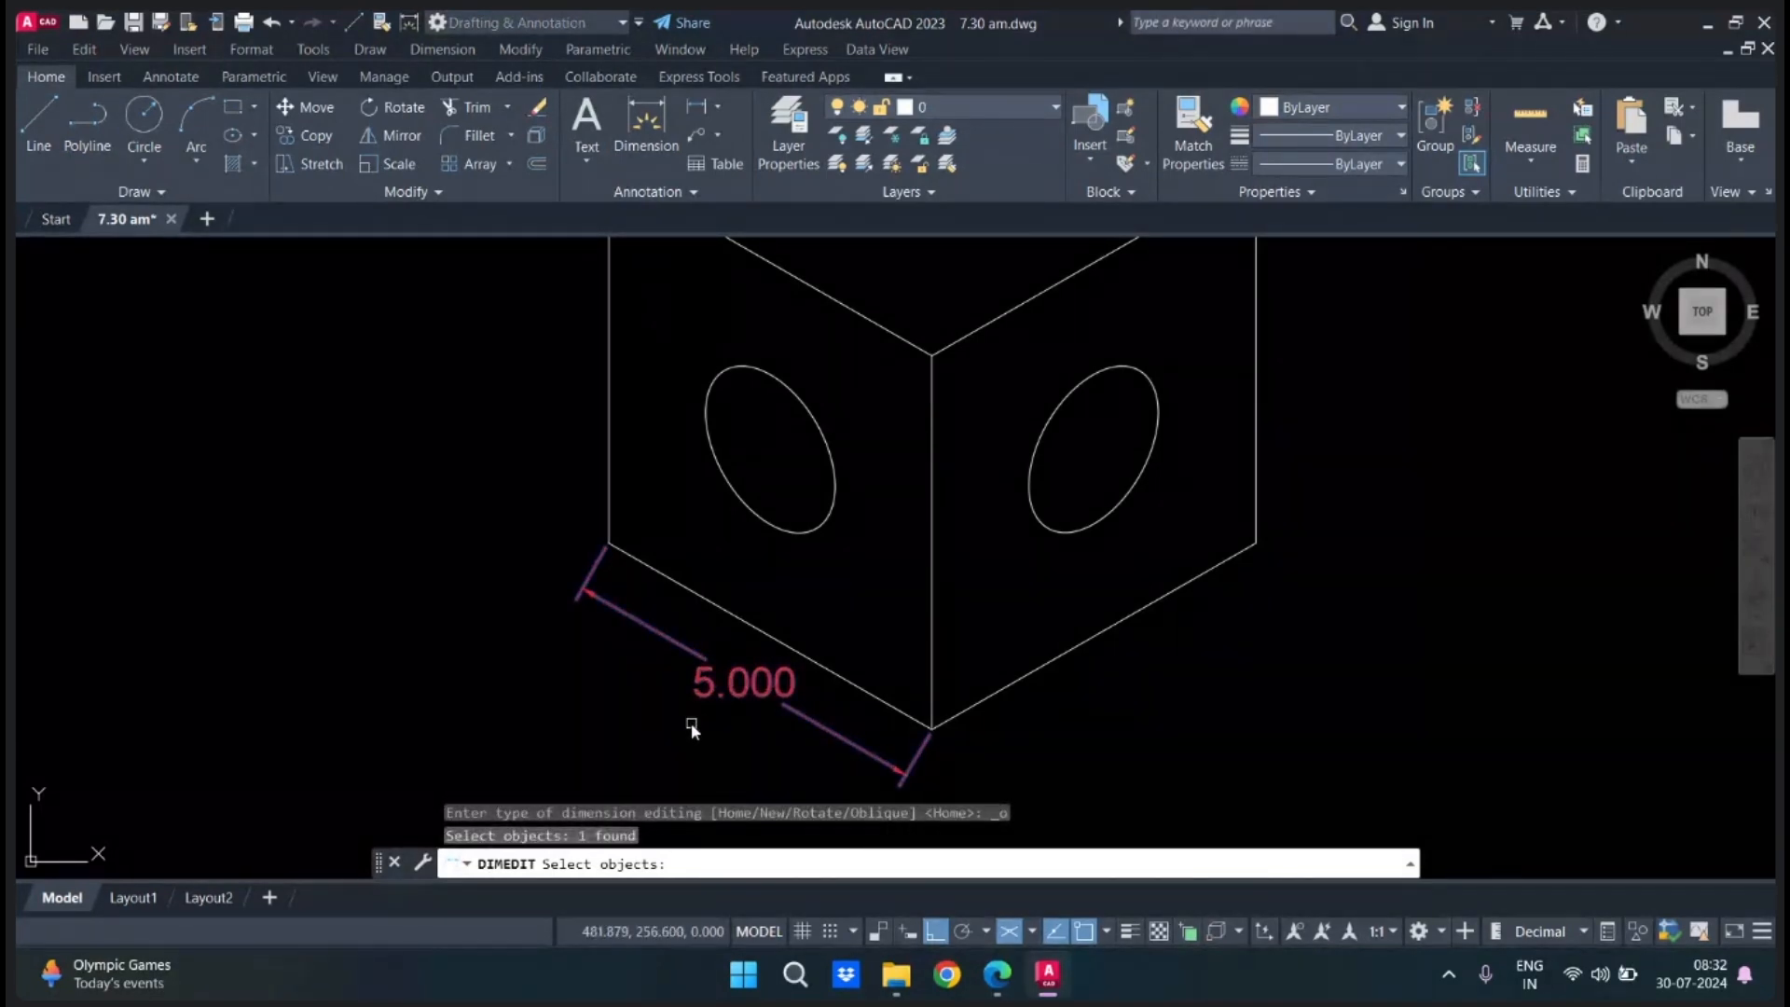
pyautogui.press('Return')
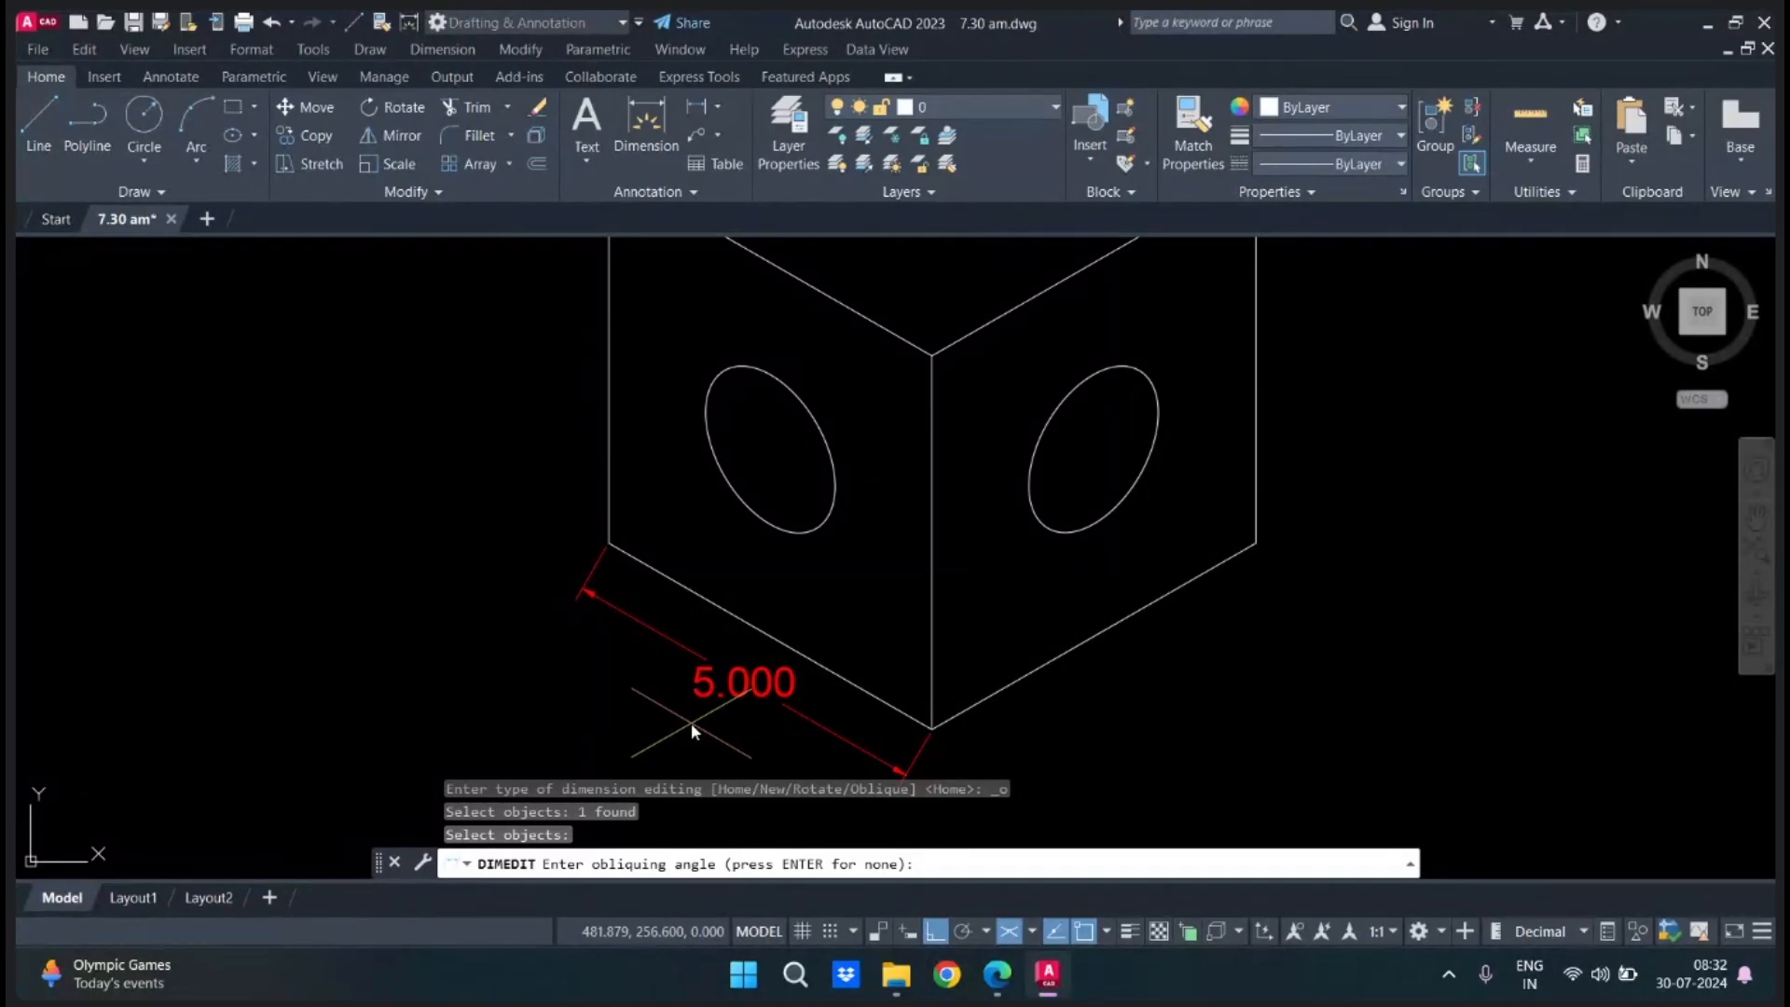
pyautogui.write('30')
pyautogui.press('Return')
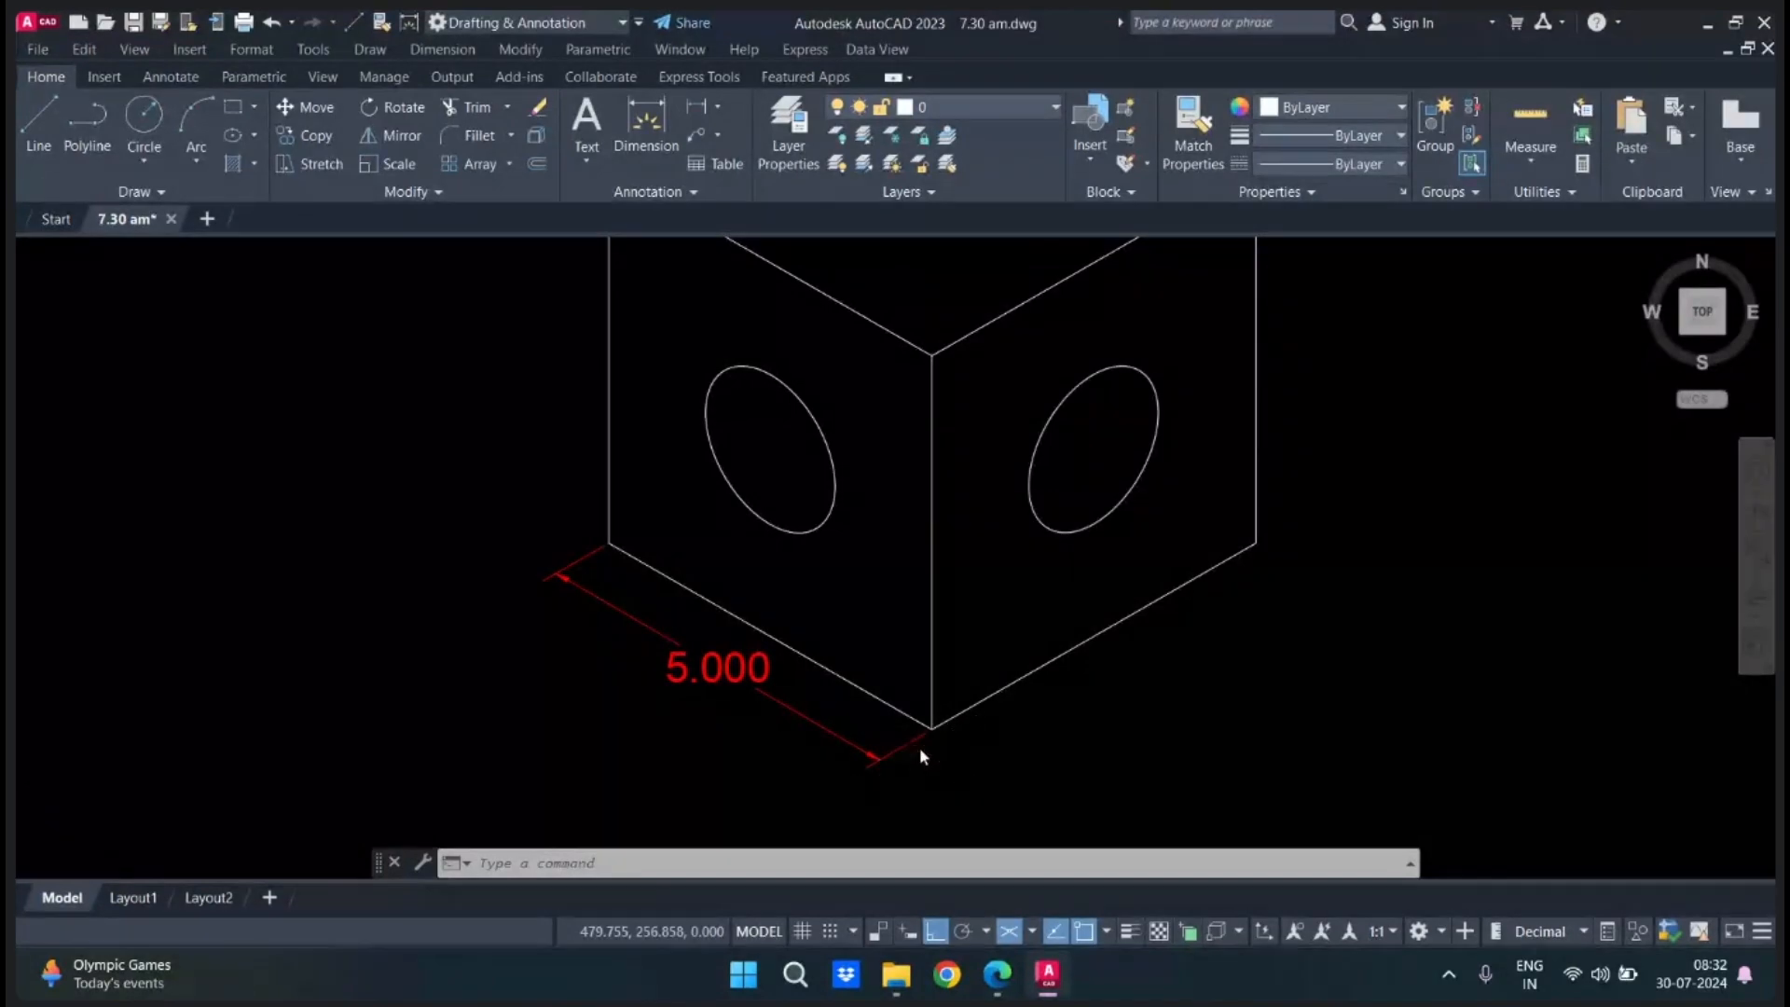
# Switch to the AutoCAD Mechanical Book PDF in Edge to view the isometric reference drawing.
pyautogui.scroll(-2, 919, 747)
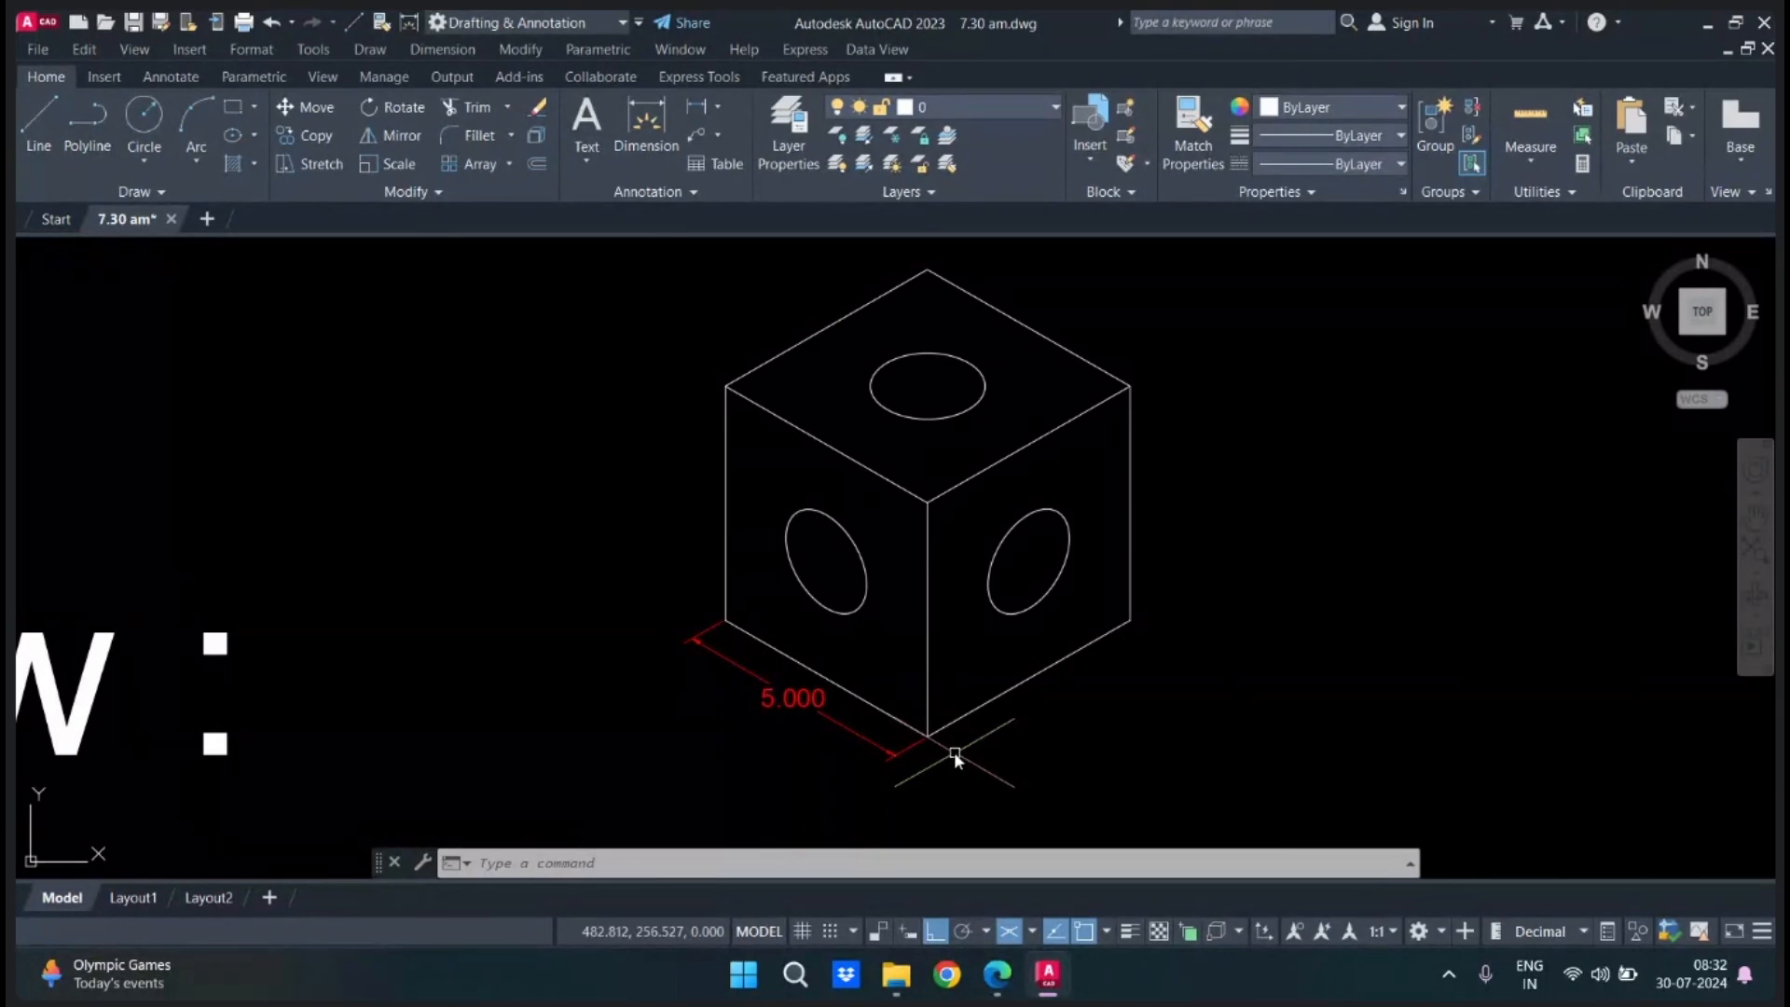
pyautogui.scroll(-5, 955, 743)
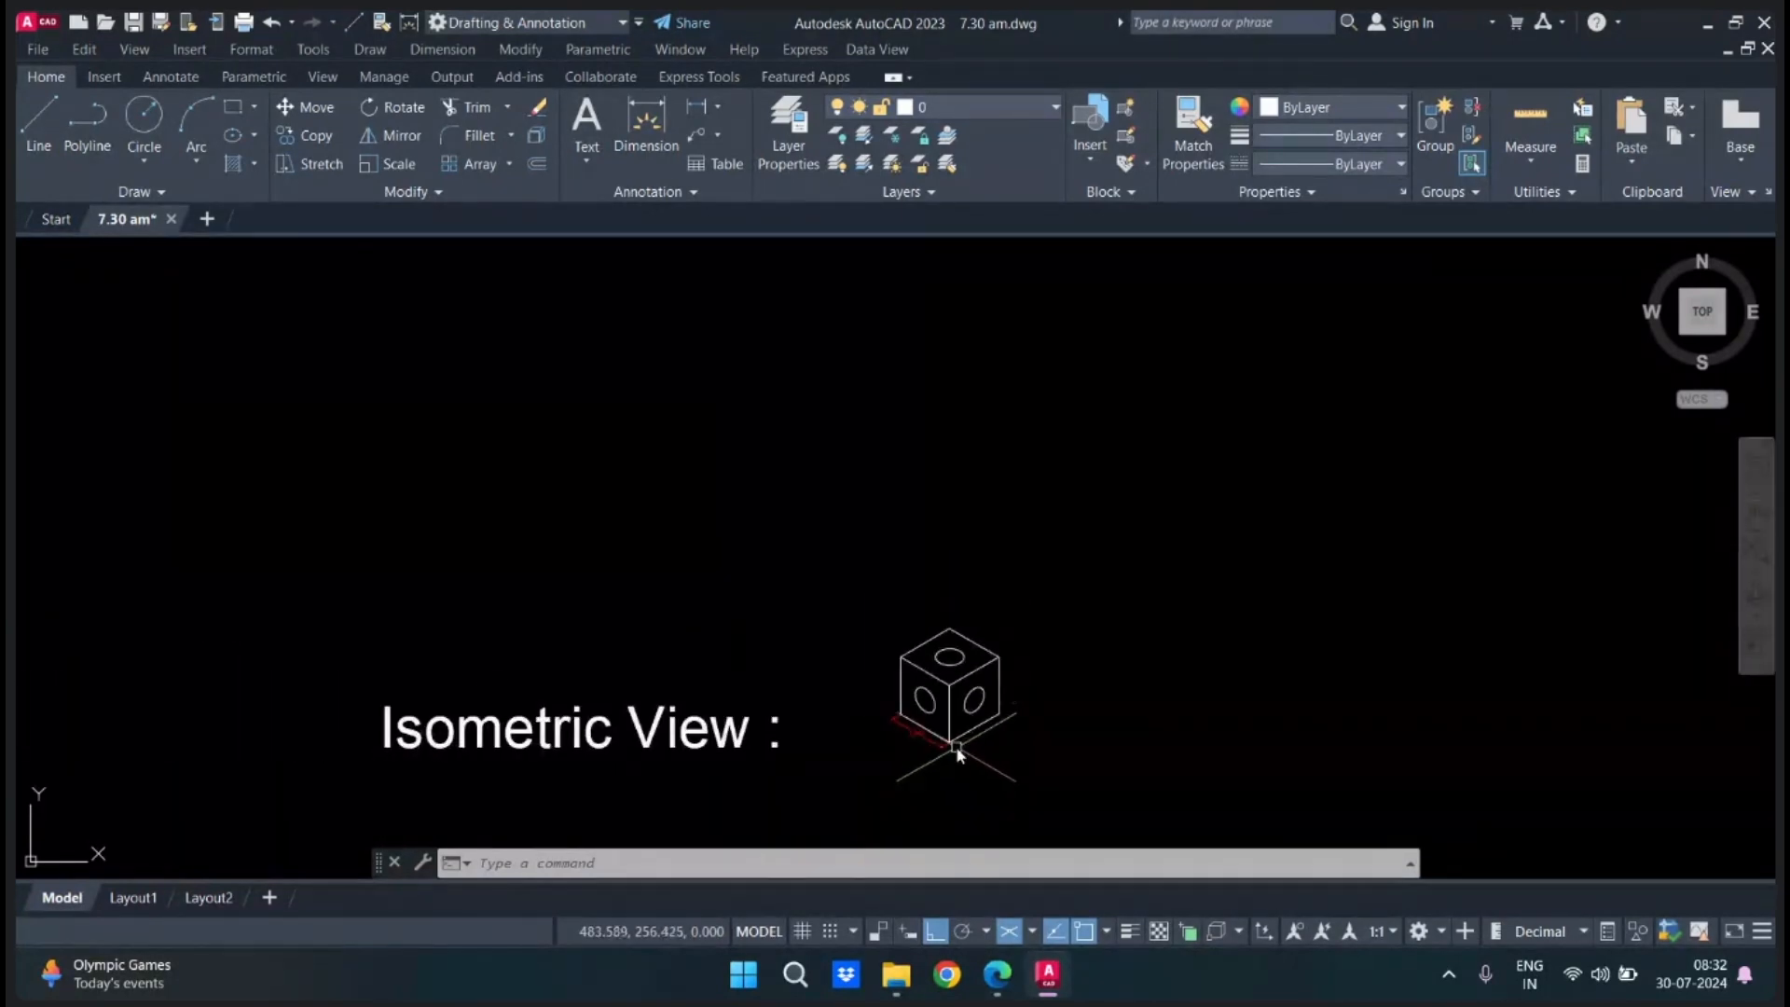
pyautogui.moveTo(974, 730); pyautogui.dragTo(985, 642, button='middle')
pyautogui.scroll(2, 960, 666)
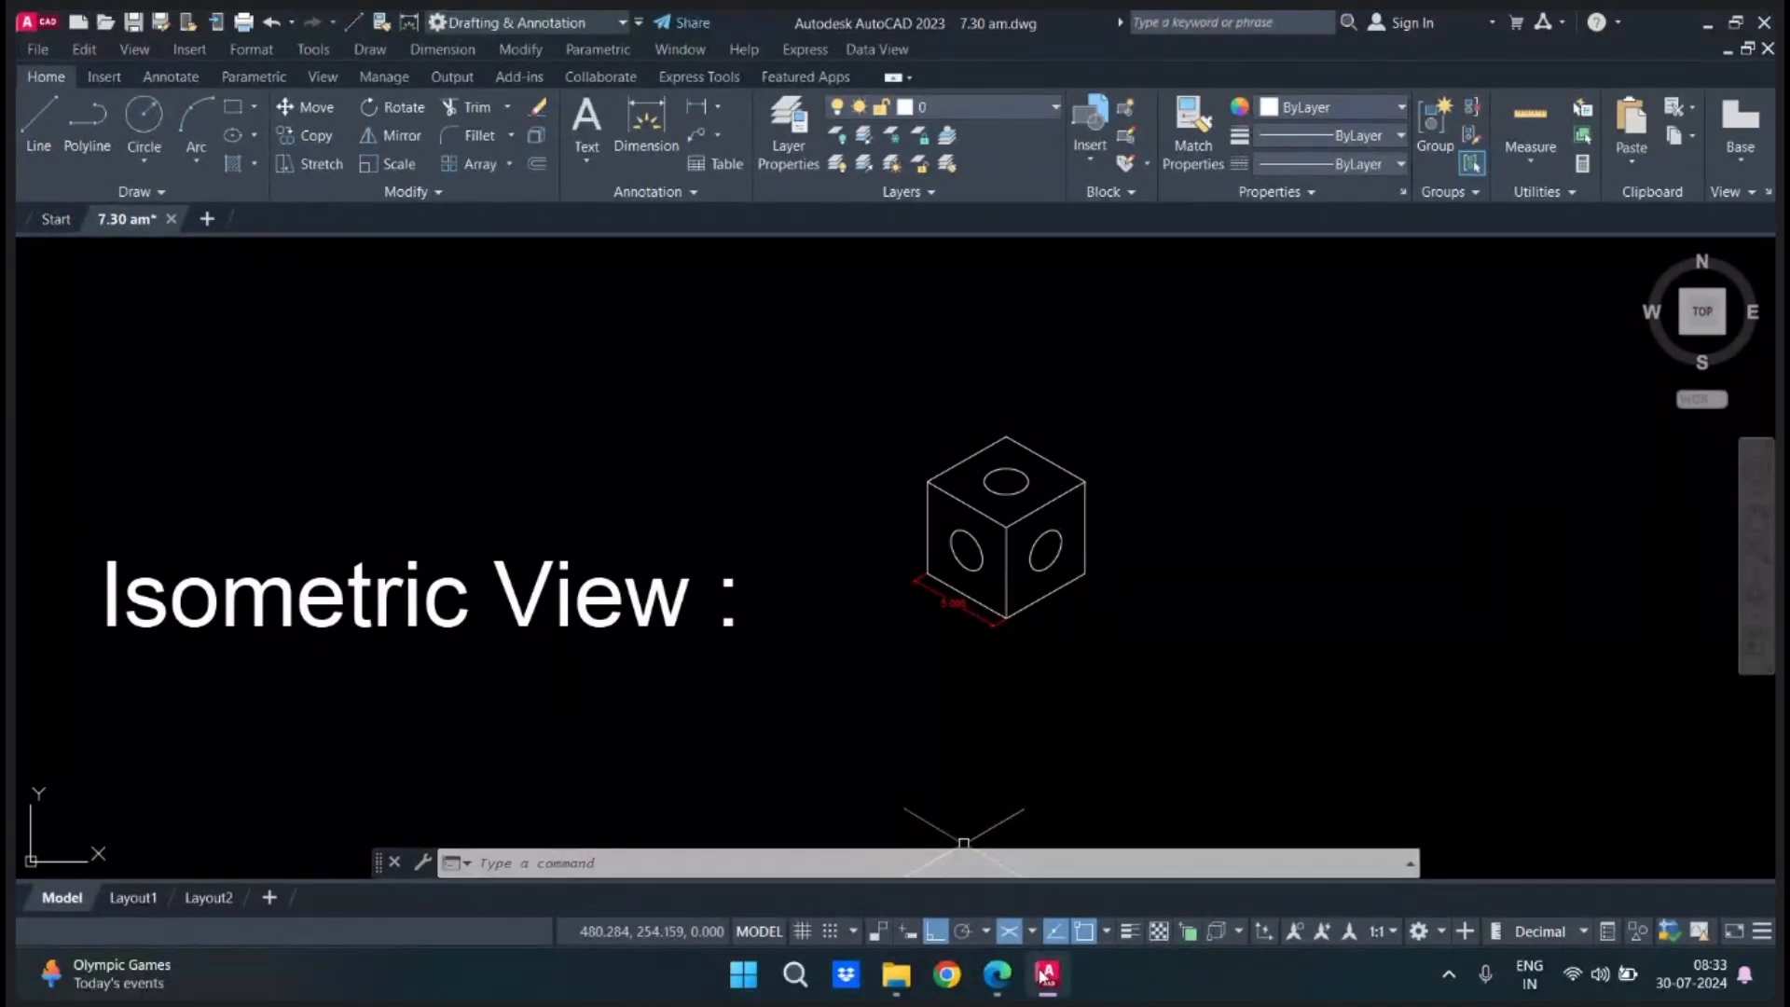
pyautogui.moveTo(1000, 975)
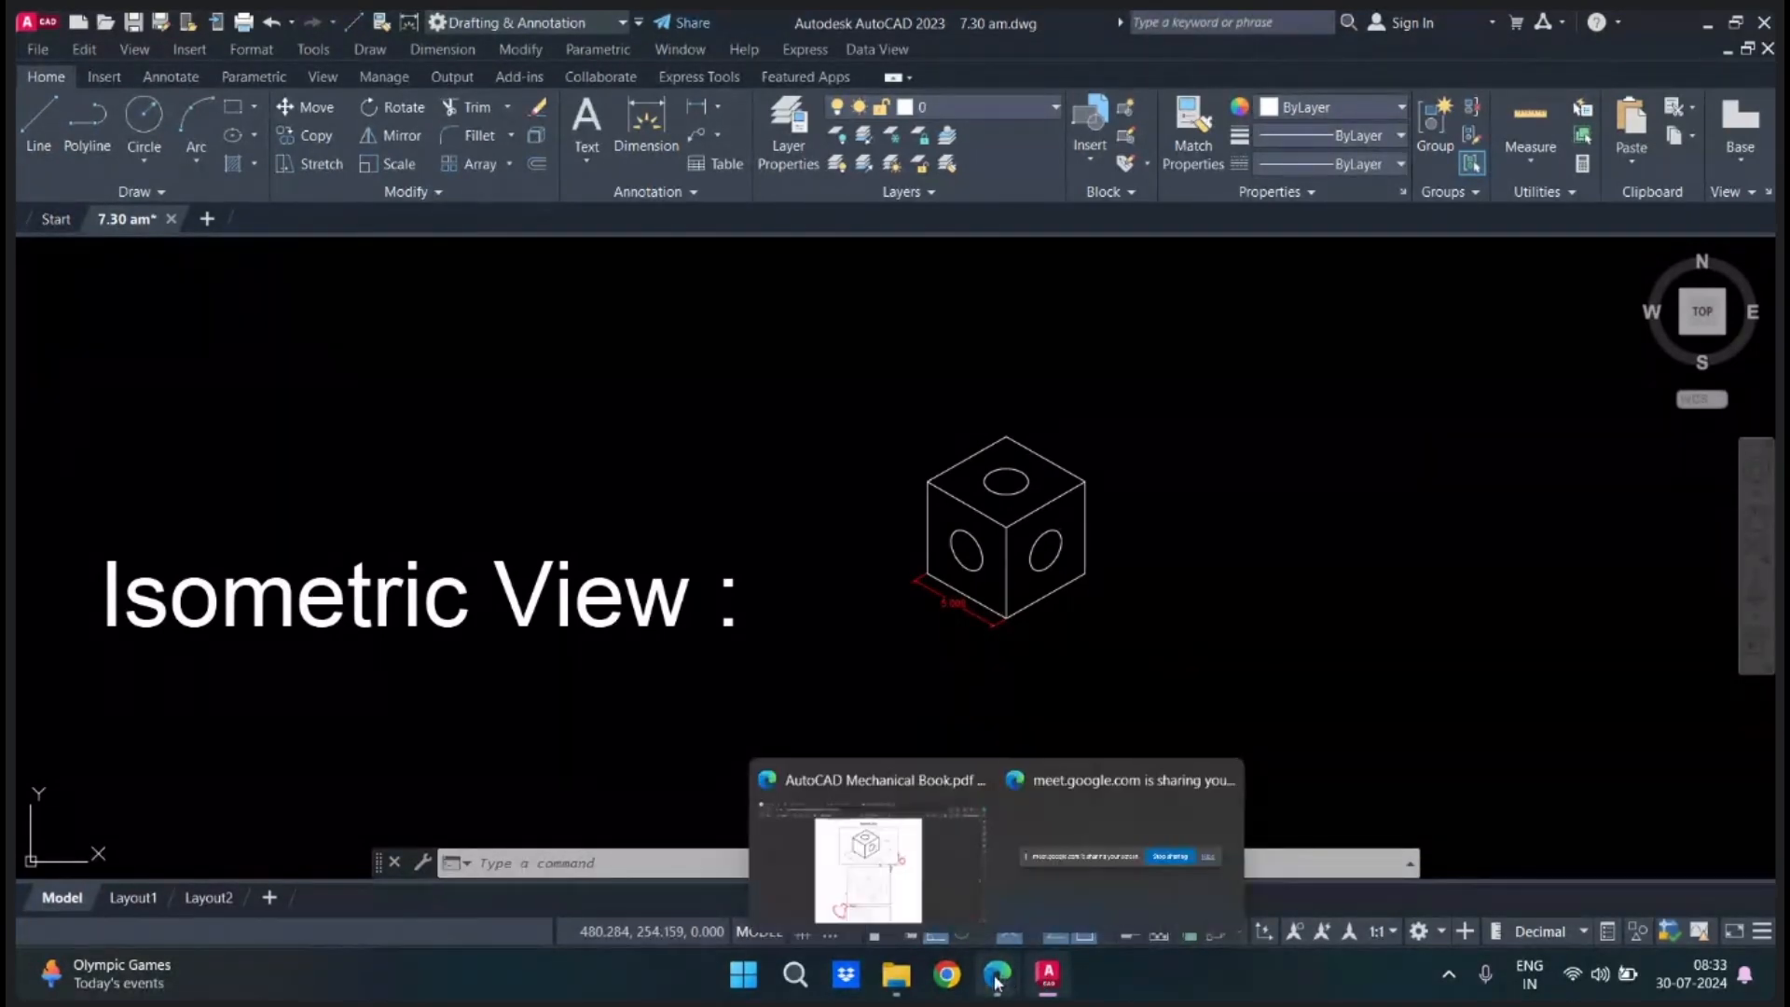
pyautogui.click(953, 887)
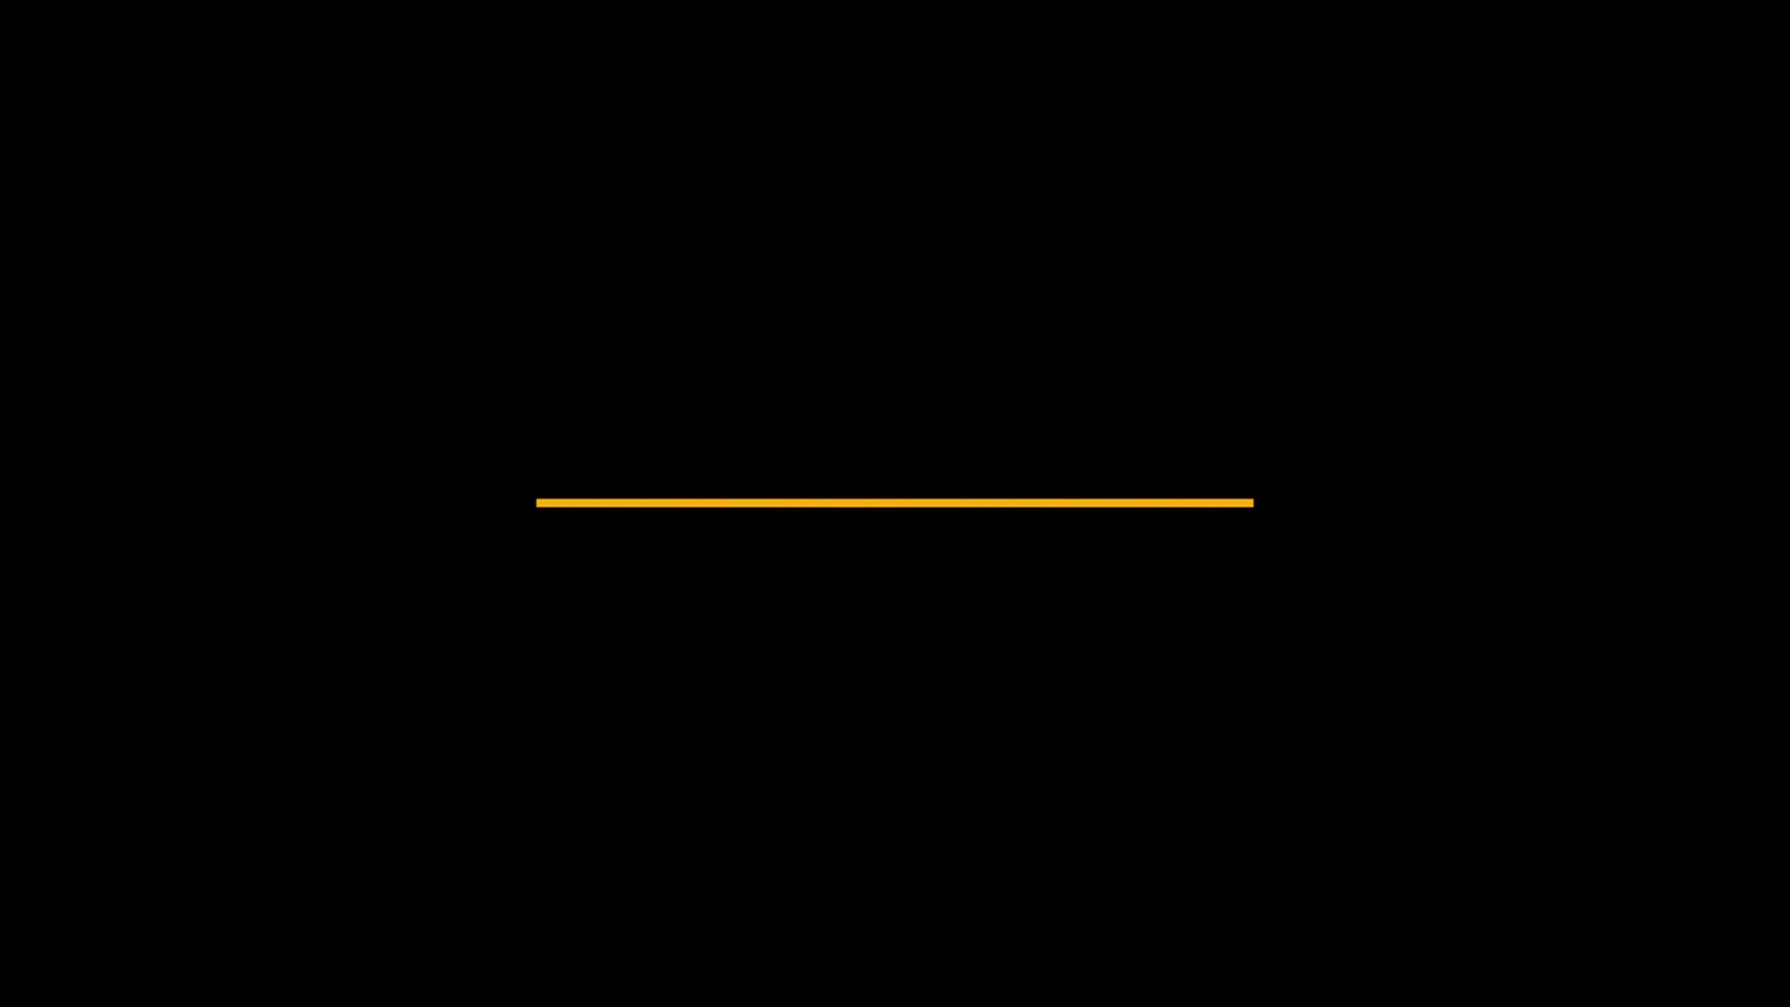